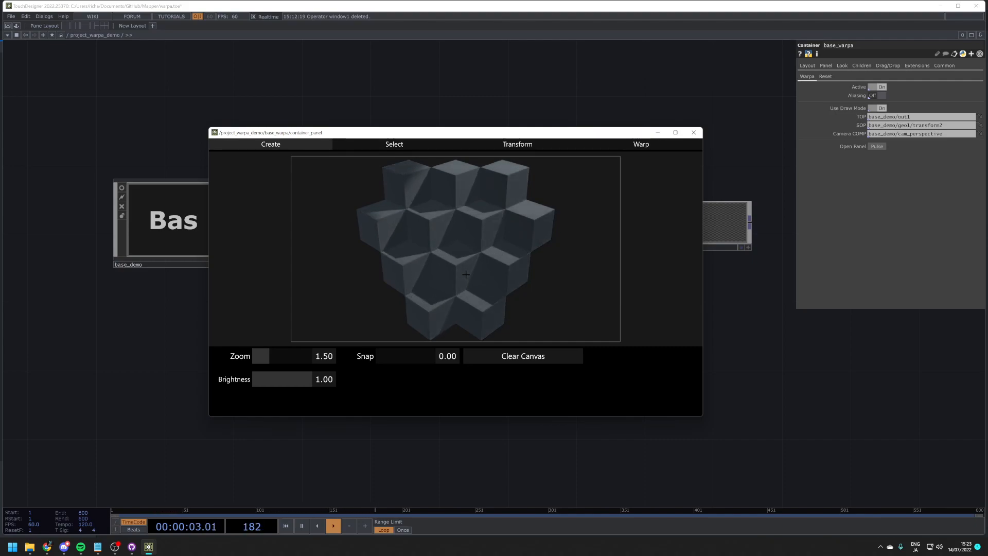
# Step: Close the floating drawing panel window of base_warpa
pyautogui.moveTo(495, 135); pyautogui.dragTo(499, 143)
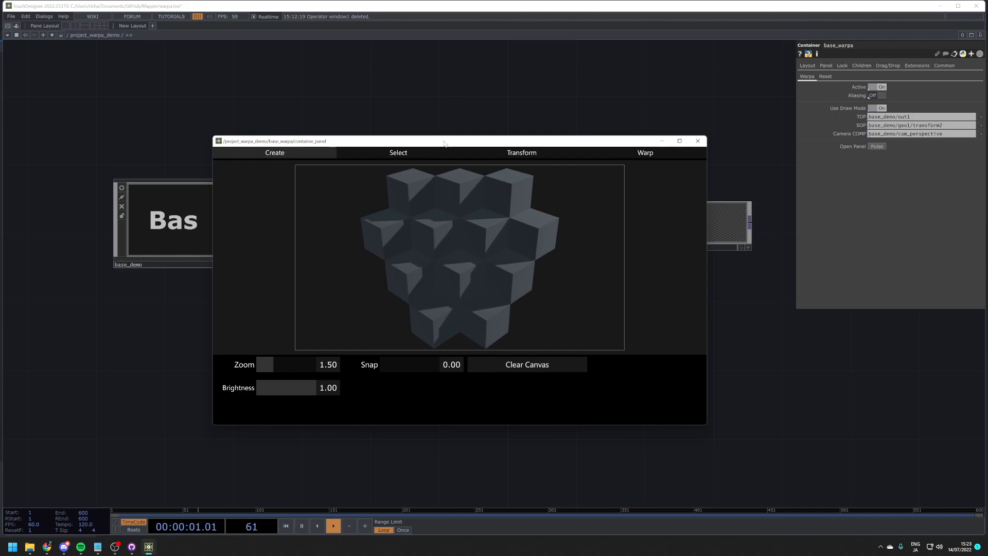
pyautogui.moveTo(445, 143); pyautogui.dragTo(438, 145)
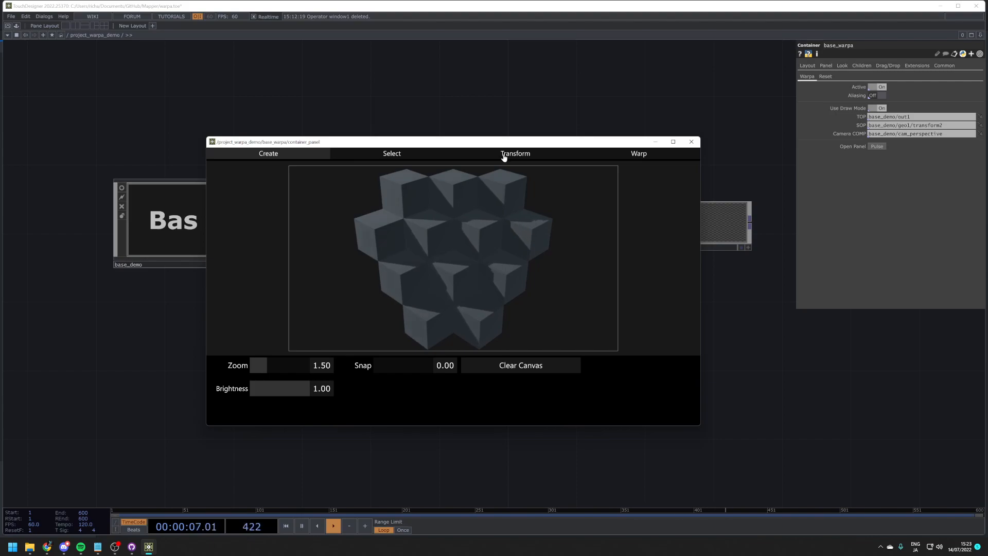
pyautogui.click(691, 142)
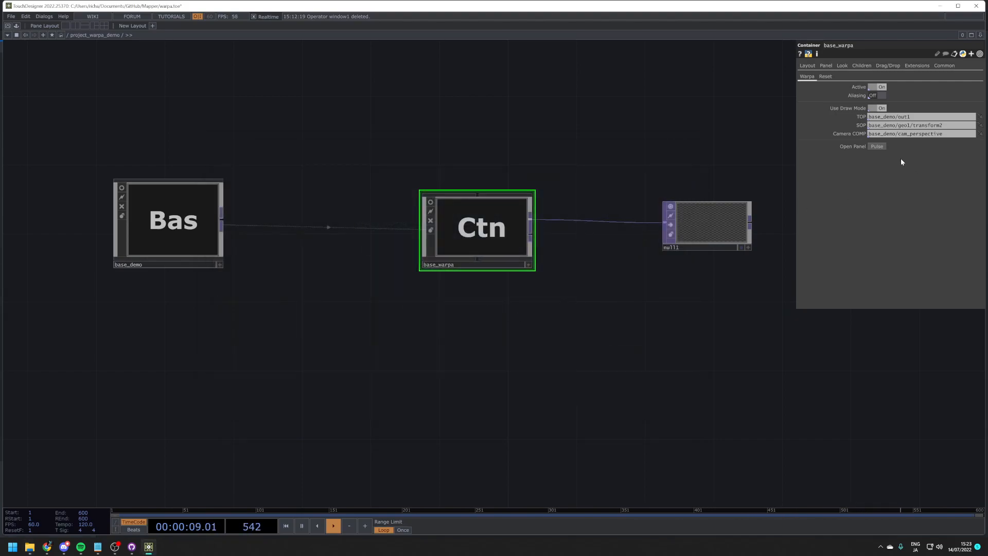
# Step: Reopen the drawing panel of base_warpa and place its window over the middle of the network
pyautogui.moveTo(504, 226); pyautogui.dragTo(487, 226)
pyautogui.scroll(-4, 410, 240)
pyautogui.scroll(4, 405, 243)
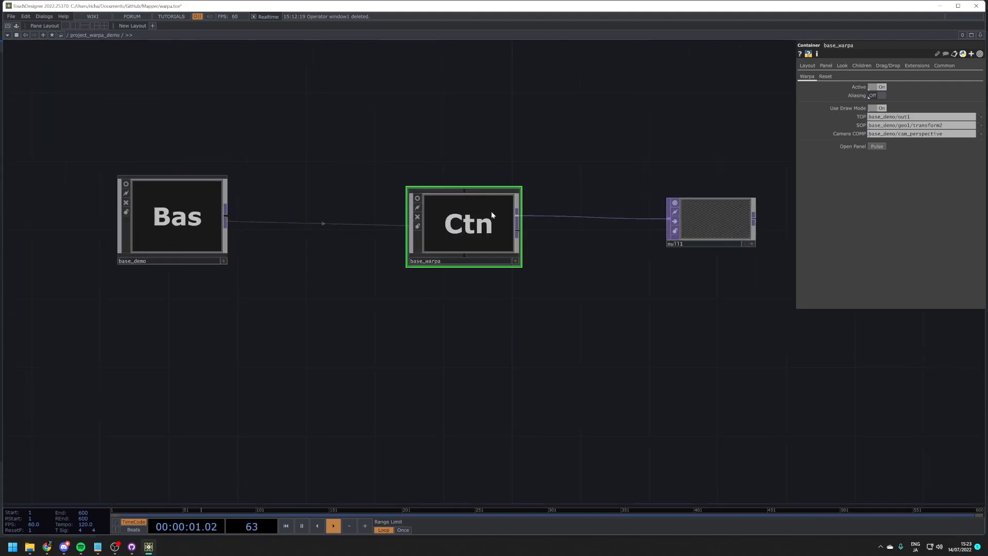
pyautogui.scroll(2, 507, 214)
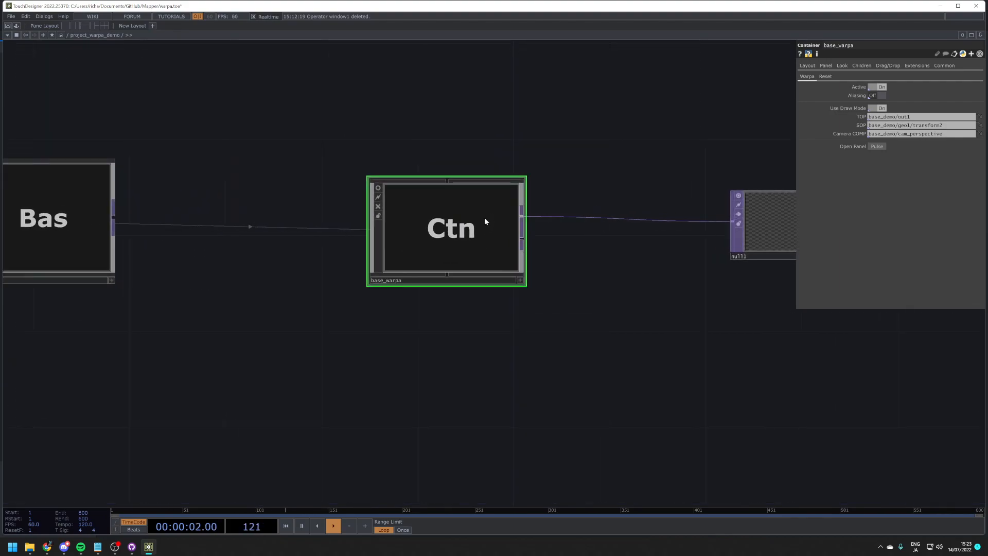
pyautogui.click(876, 146)
pyautogui.moveTo(785, 15); pyautogui.dragTo(474, 135)
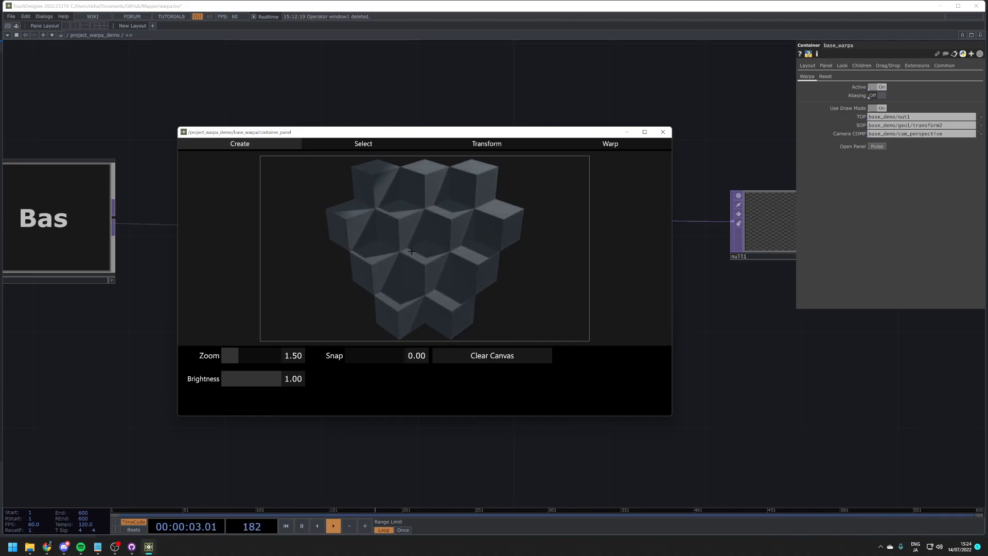
# Step: Try out zooming and panning the cube image on the drawing canvas
pyautogui.scroll(8, 410, 249)
pyautogui.scroll(-12, 412, 251)
pyautogui.scroll(12, 412, 251)
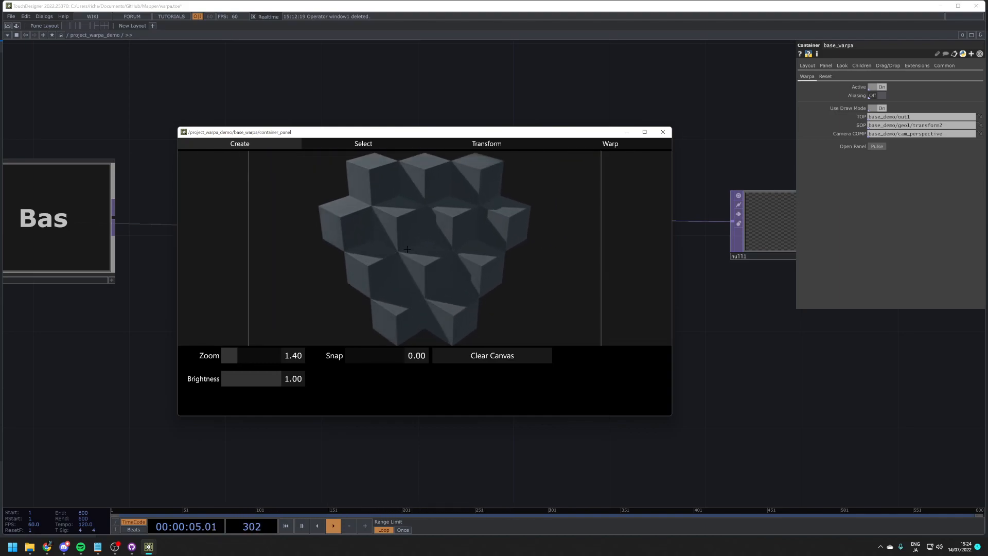
pyautogui.scroll(-12, 420, 253)
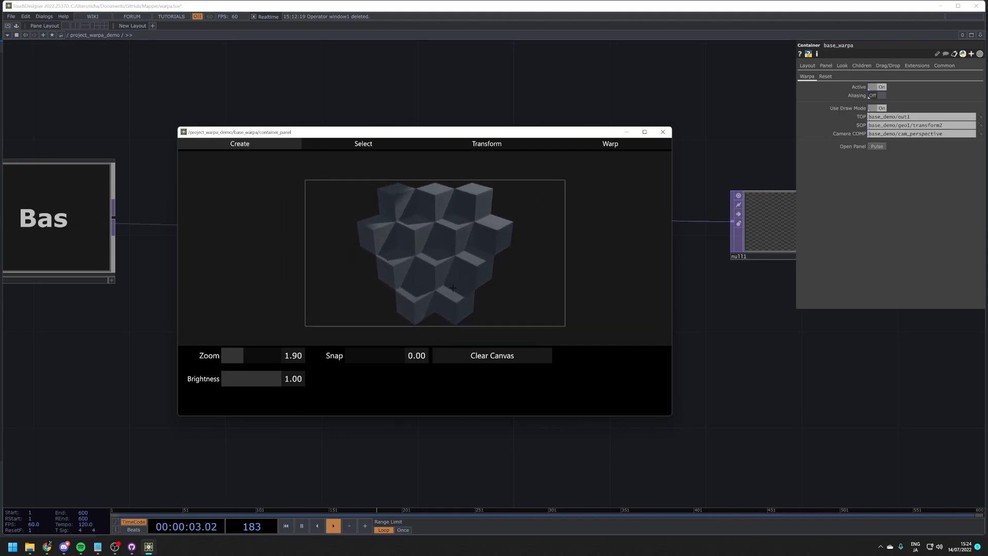
pyautogui.moveTo(253, 358); pyautogui.dragTo(281, 380)
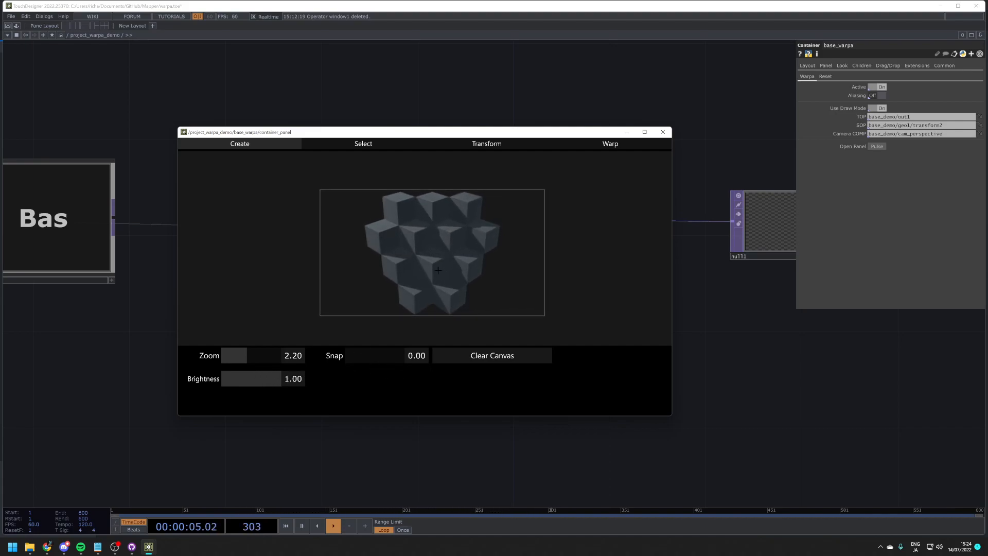
pyautogui.click(516, 355)
pyautogui.click(396, 297)
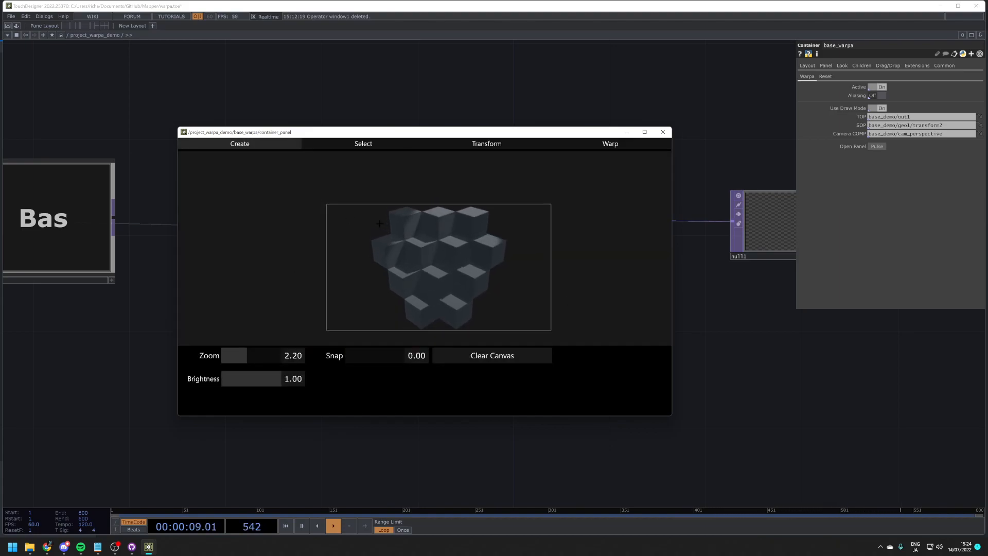
# Step: Switch Use Draw Mode off and back on for base_warpa, moving the panel window aside for comparison
pyautogui.click(880, 108)
pyautogui.moveTo(494, 135)
pyautogui.mouseDown()
pyautogui.moveTo(462, 228)
pyautogui.moveTo(462, 198)
pyautogui.mouseUp()
pyautogui.click(879, 109)
pyautogui.click(879, 109)
pyautogui.moveTo(533, 199); pyautogui.dragTo(581, 158)
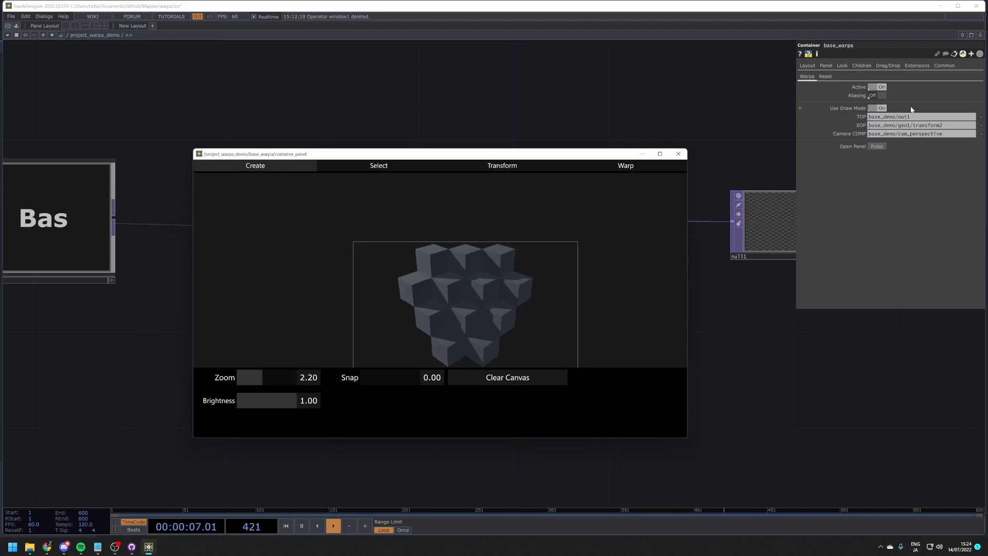
# Step: Outline the left face of the second row's leftmost cube with a four-point shape at 0.90 zoom
pyautogui.scroll(5, 395, 290)
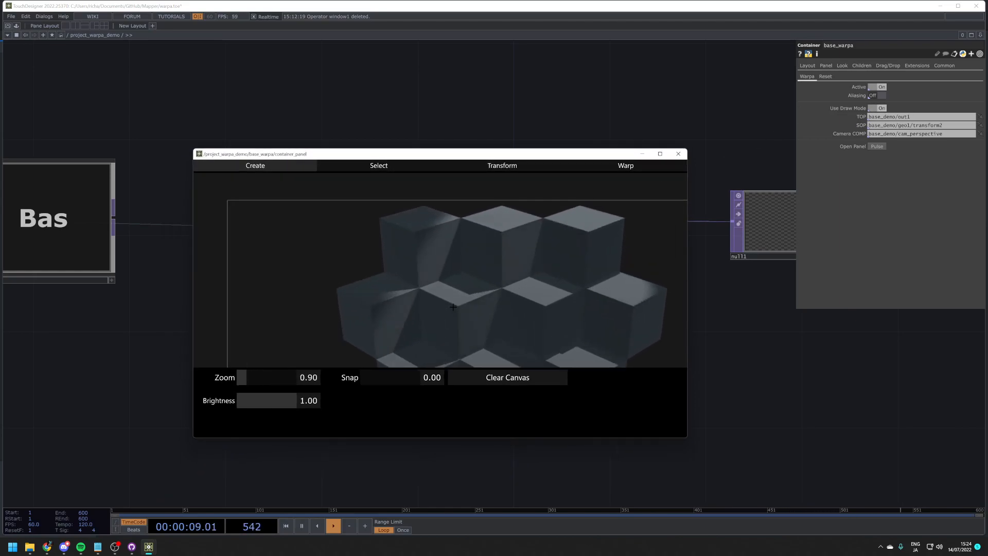
pyautogui.moveTo(396, 290); pyautogui.dragTo(408, 263, button='middle')
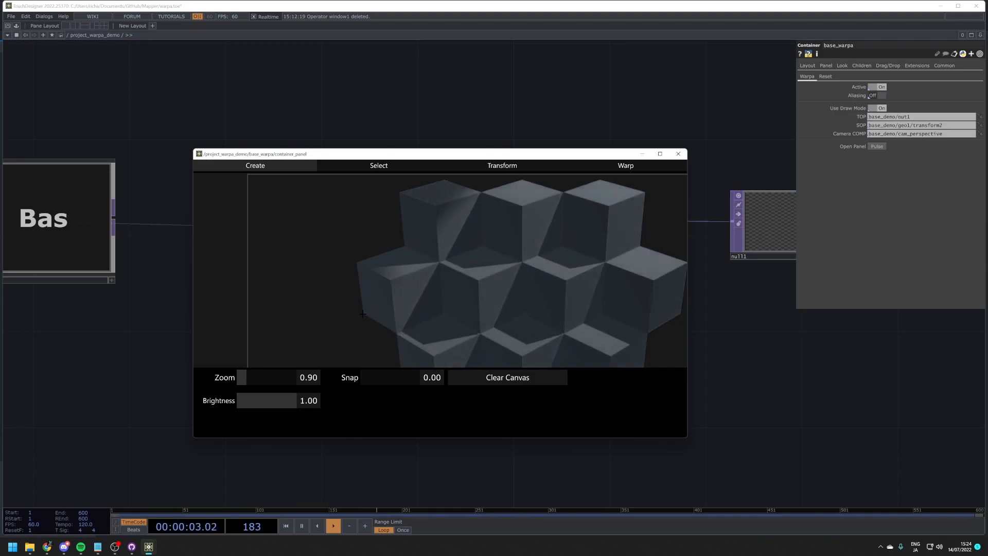
pyautogui.click(362, 313)
pyautogui.click(355, 261)
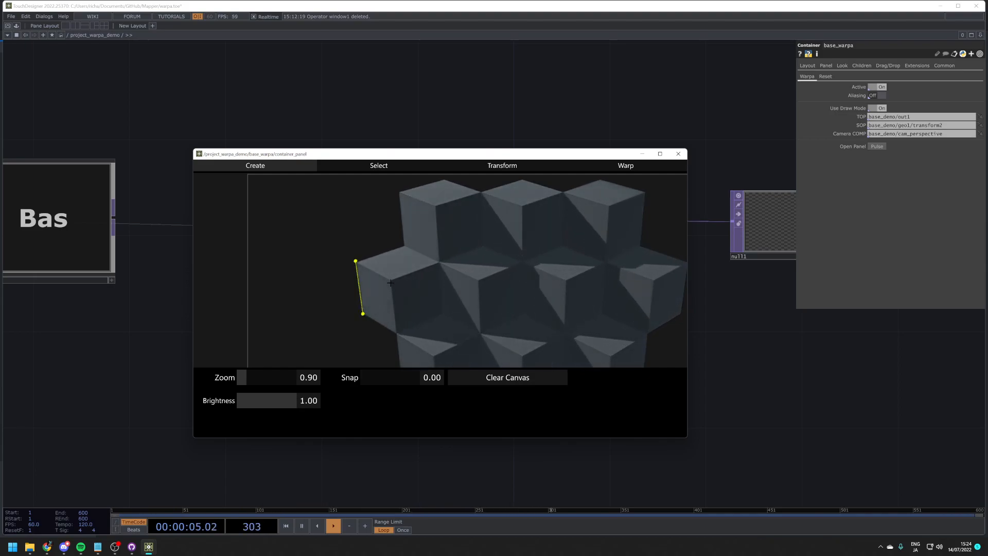
pyautogui.click(397, 333)
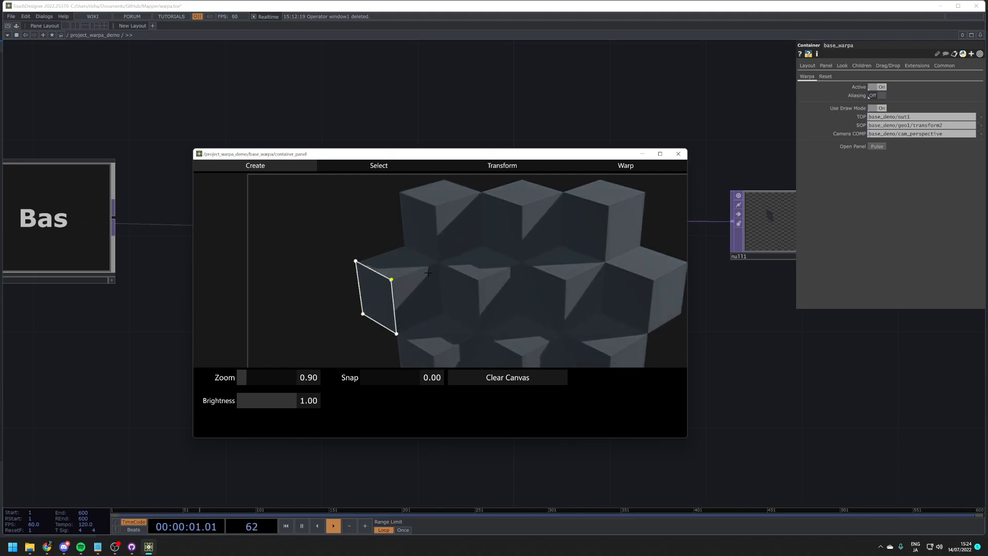
# Step: Add four-point shapes over that cube's right and top faces and over the left face of the cube above
pyautogui.click(440, 261)
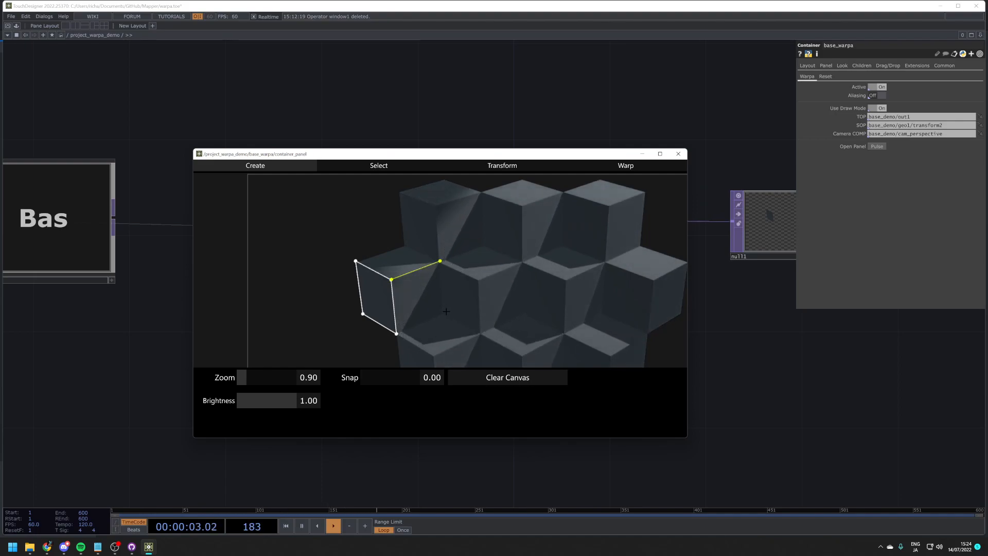
pyautogui.click(443, 312)
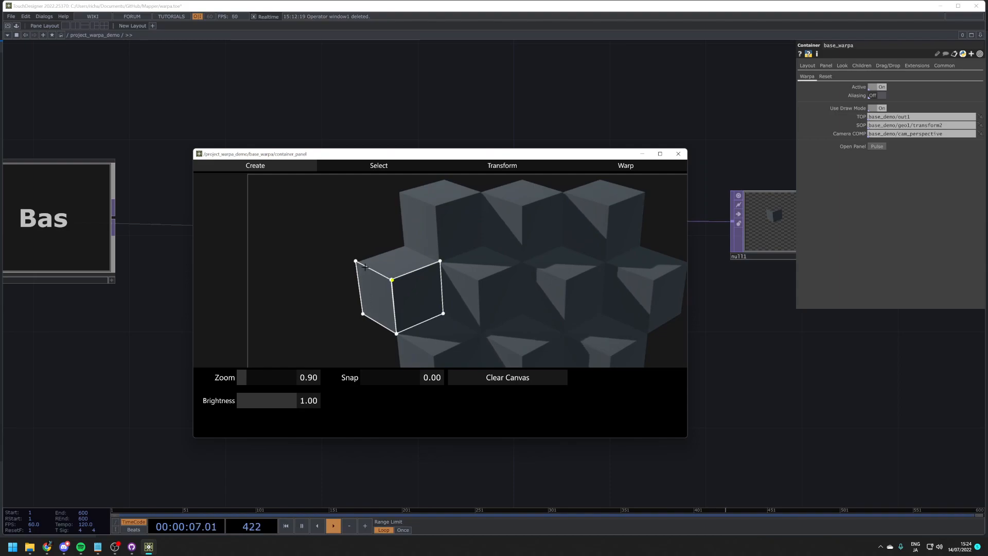
pyautogui.click(405, 245)
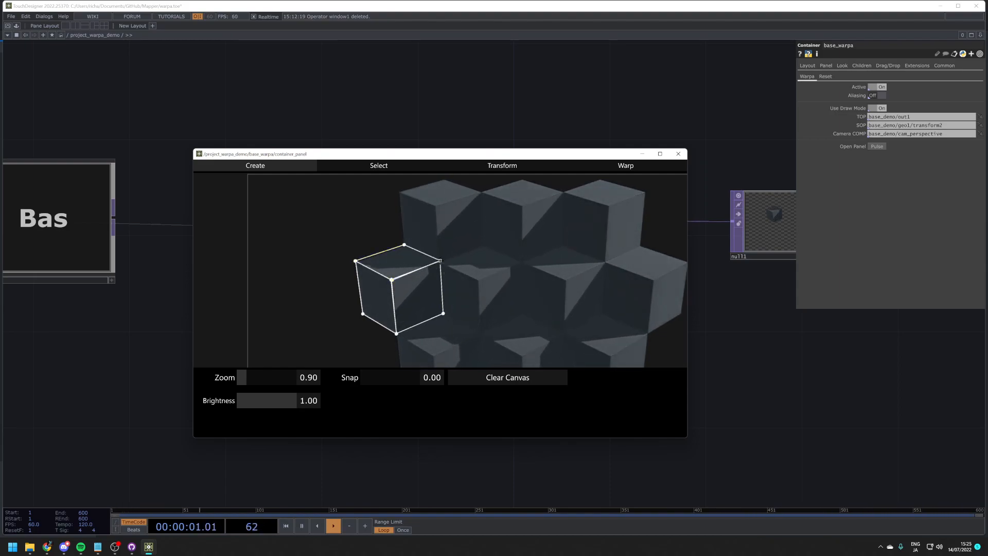
pyautogui.click(397, 191)
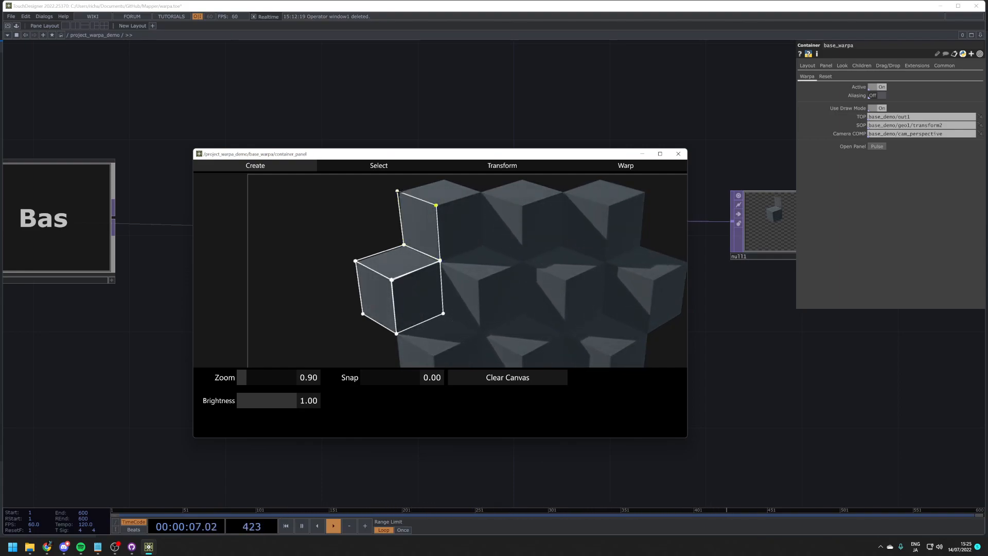
# Step: Add a three-point shape on the upper cube's top face, and select and delete that triangle
pyautogui.click(446, 179)
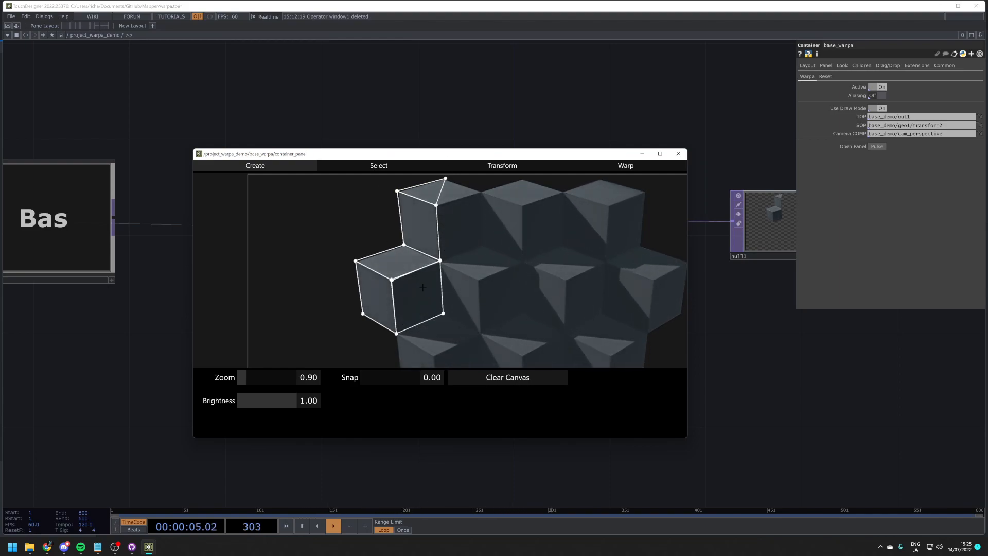
pyautogui.click(377, 168)
pyautogui.click(421, 190)
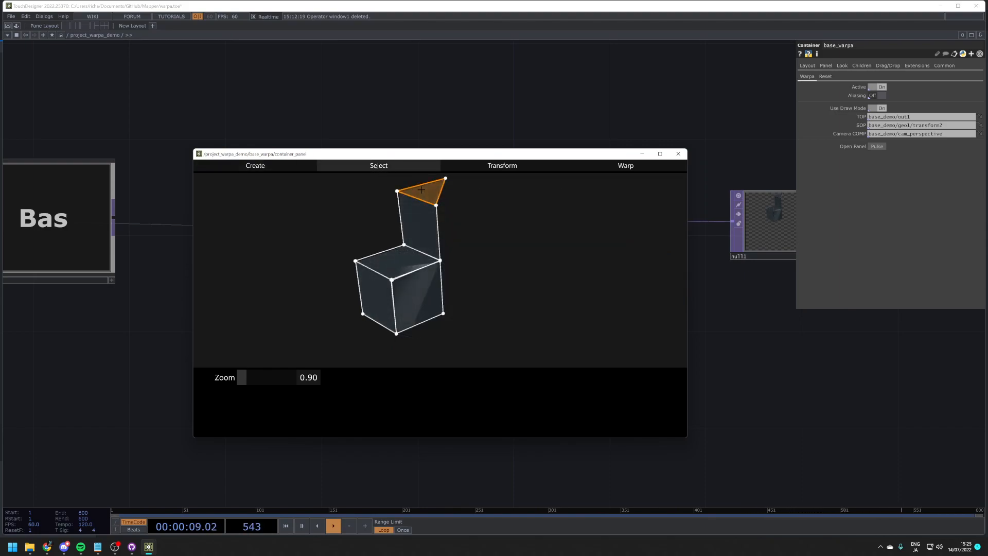
pyautogui.click(424, 186)
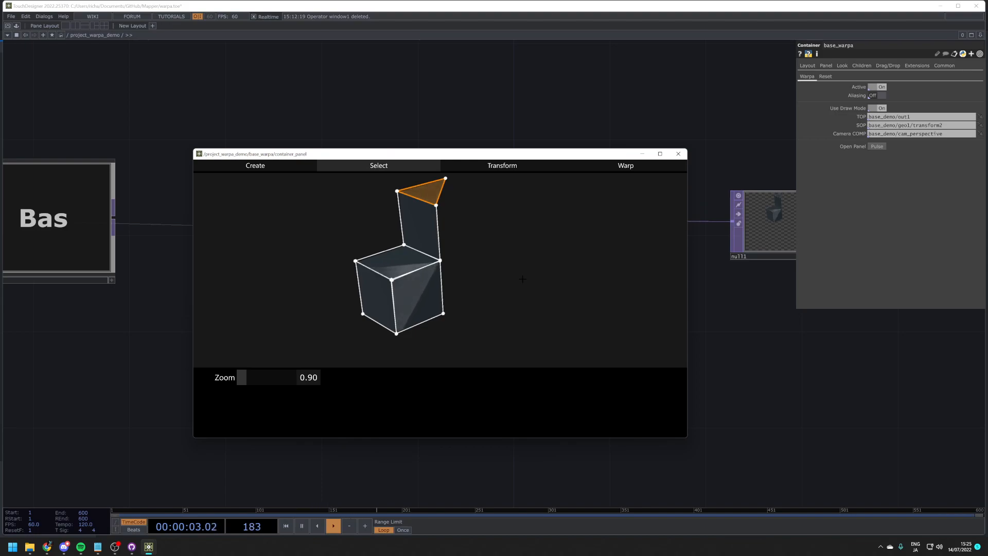
pyautogui.press('Delete')
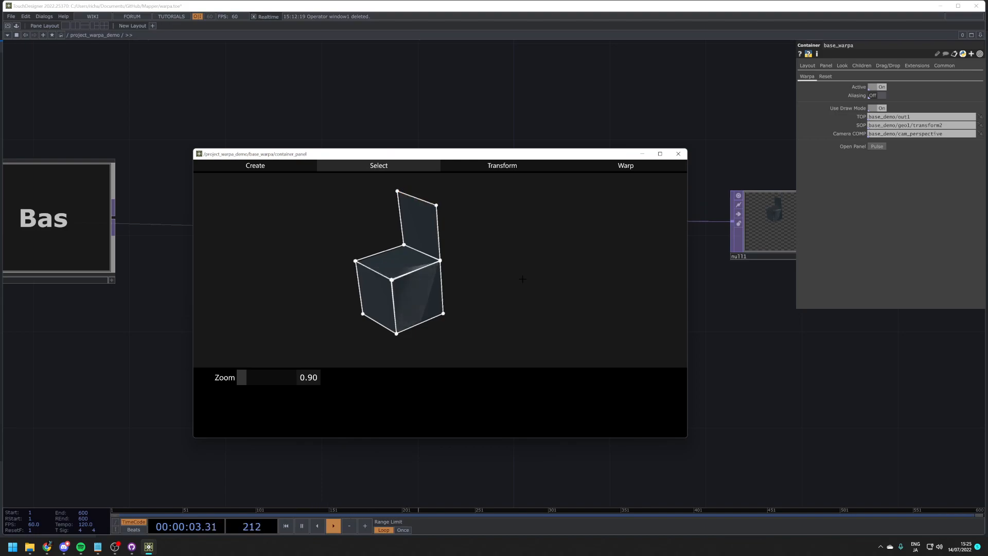
# Step: Return to Create mode and outline the upper cube's top face with a four-point shape
pyautogui.click(282, 167)
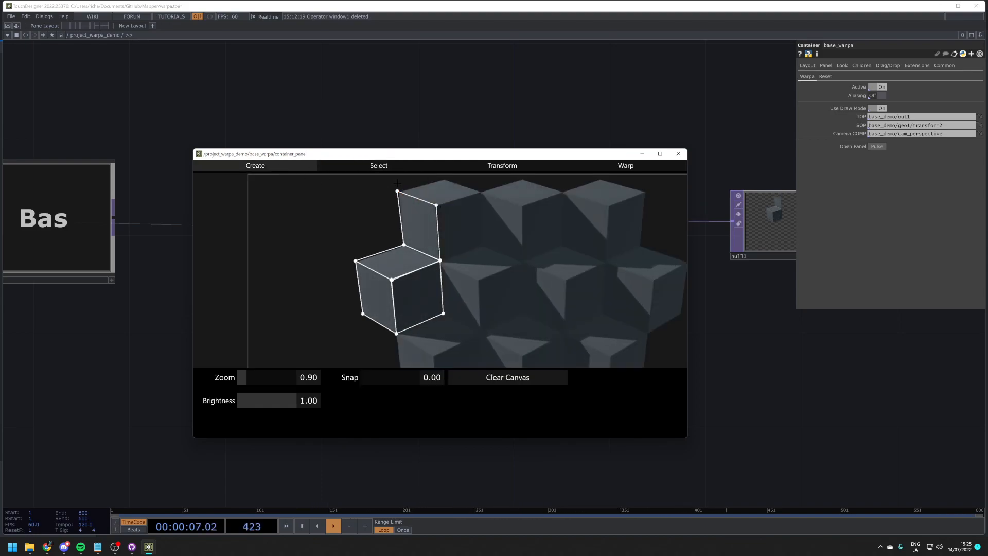
pyautogui.click(444, 178)
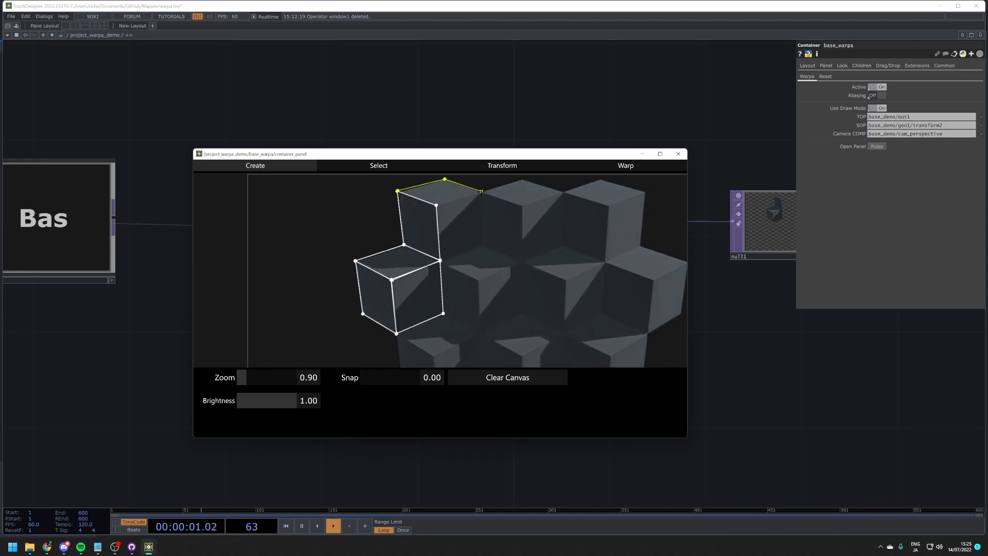
pyautogui.click(436, 204)
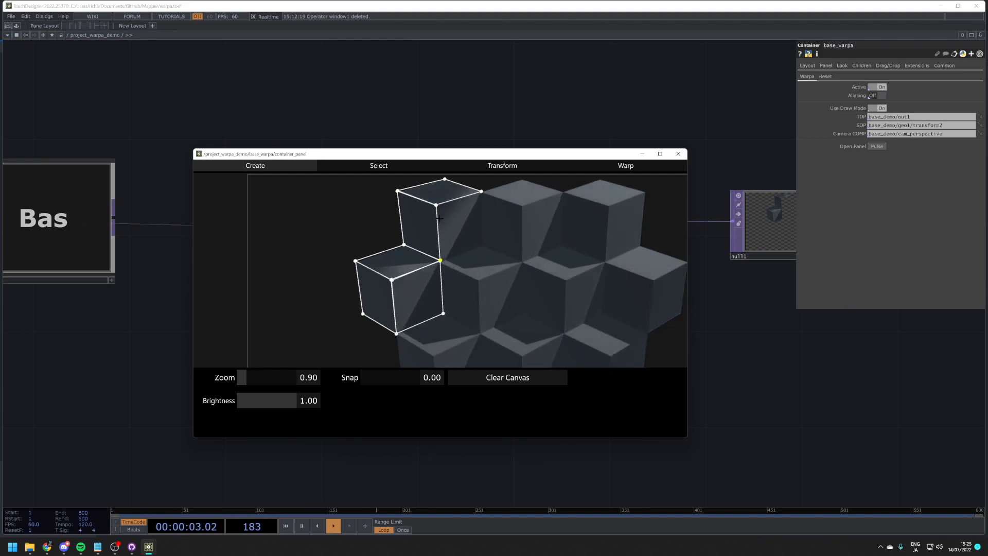
# Step: Outline the right face of the first top-row cube and the left face of the cube beside it
pyautogui.click(436, 205)
pyautogui.click(481, 190)
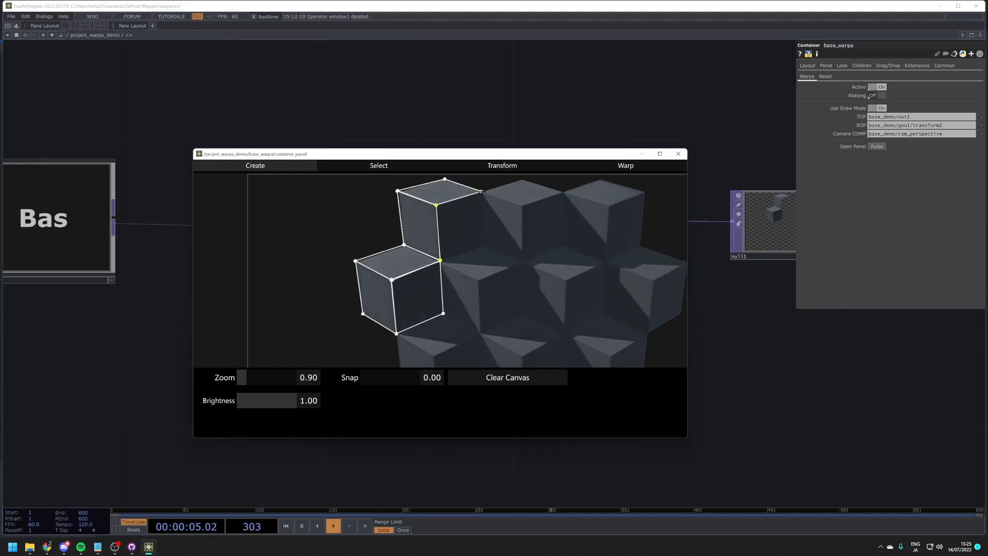
pyautogui.click(482, 245)
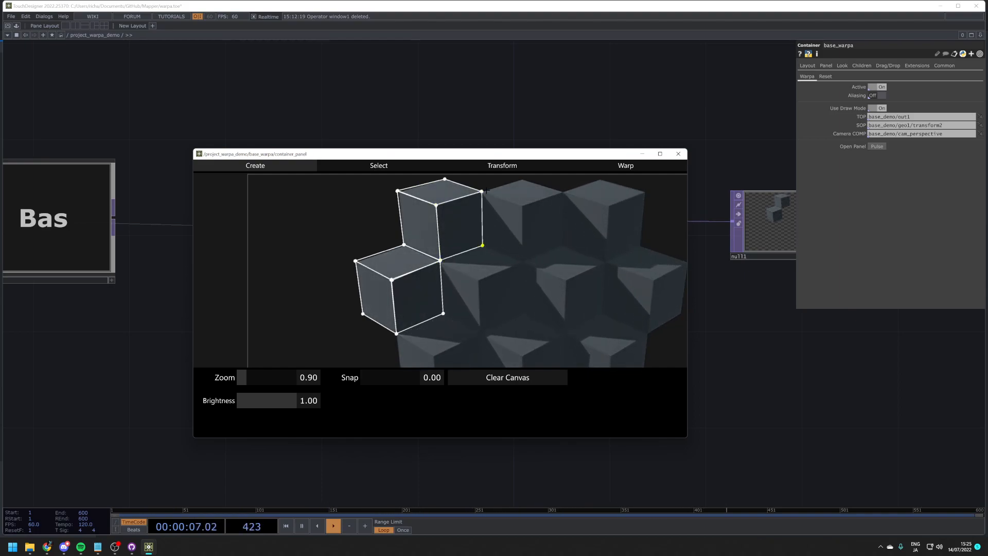
pyautogui.click(522, 206)
pyautogui.click(521, 261)
# Step: Move the drawing panel clear of the nodes, inspect the null1 output in its own window, and close that window
pyautogui.moveTo(557, 155); pyautogui.dragTo(499, 180)
pyautogui.moveTo(739, 174); pyautogui.dragTo(657, 146)
pyautogui.scroll(-3, 513, 104)
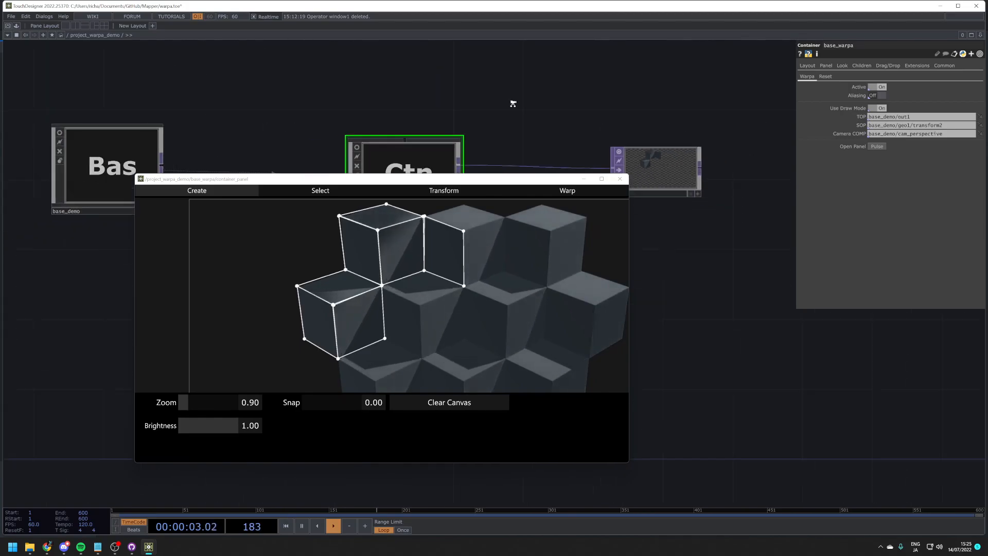
pyautogui.scroll(-3, 513, 103)
pyautogui.moveTo(513, 128); pyautogui.dragTo(476, 111)
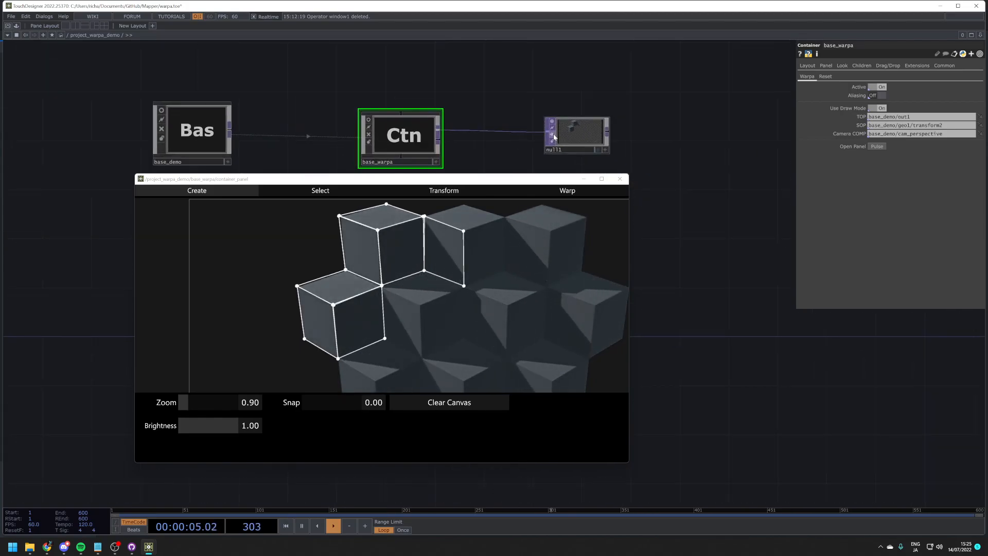
pyautogui.rightClick(571, 135)
pyautogui.click(583, 131)
pyautogui.moveTo(569, 11)
pyautogui.mouseDown()
pyautogui.moveTo(650, 72)
pyautogui.moveTo(680, 147)
pyautogui.mouseUp()
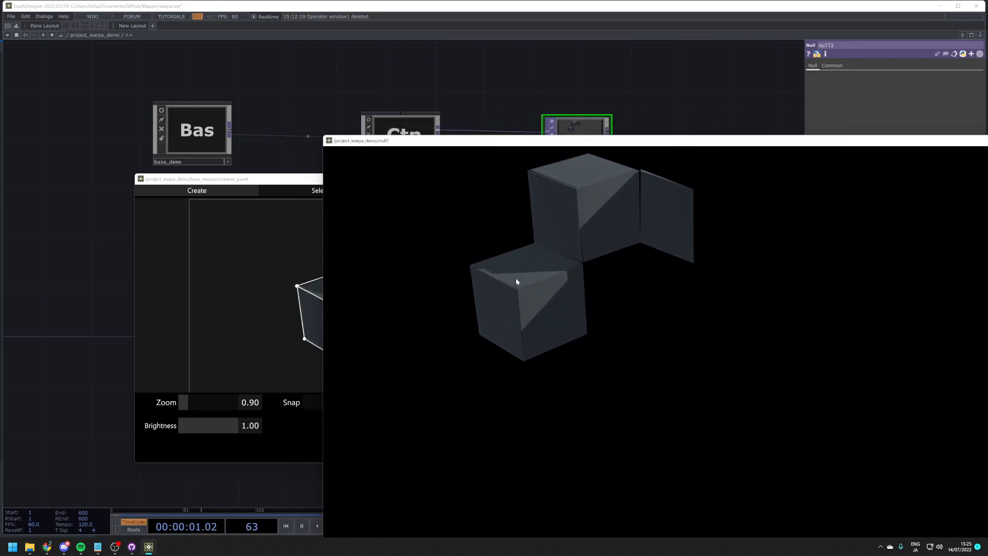
pyautogui.moveTo(538, 144); pyautogui.dragTo(443, 114)
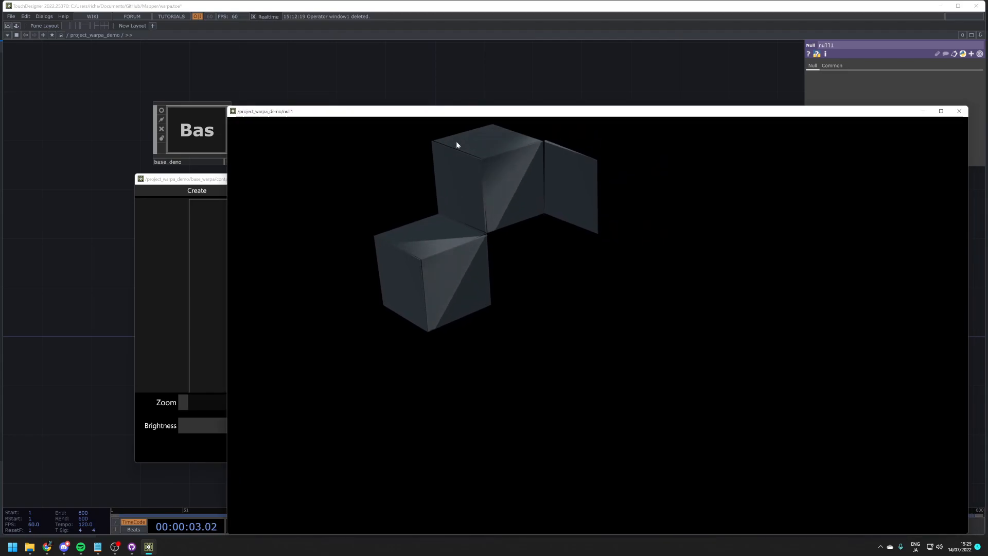
pyautogui.click(959, 111)
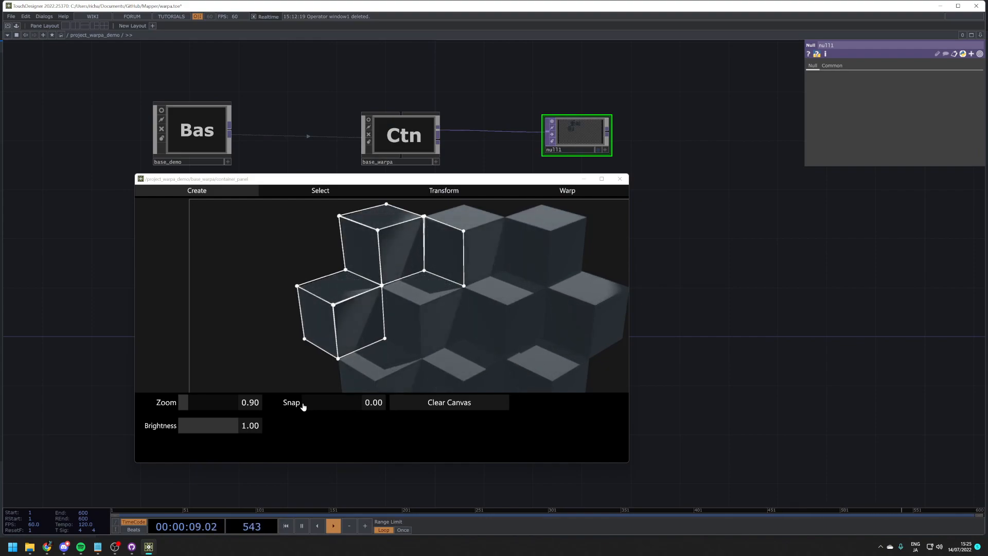
# Step: Set Snap to 0.01 and view the null1 output in its own window again
pyautogui.click(305, 406)
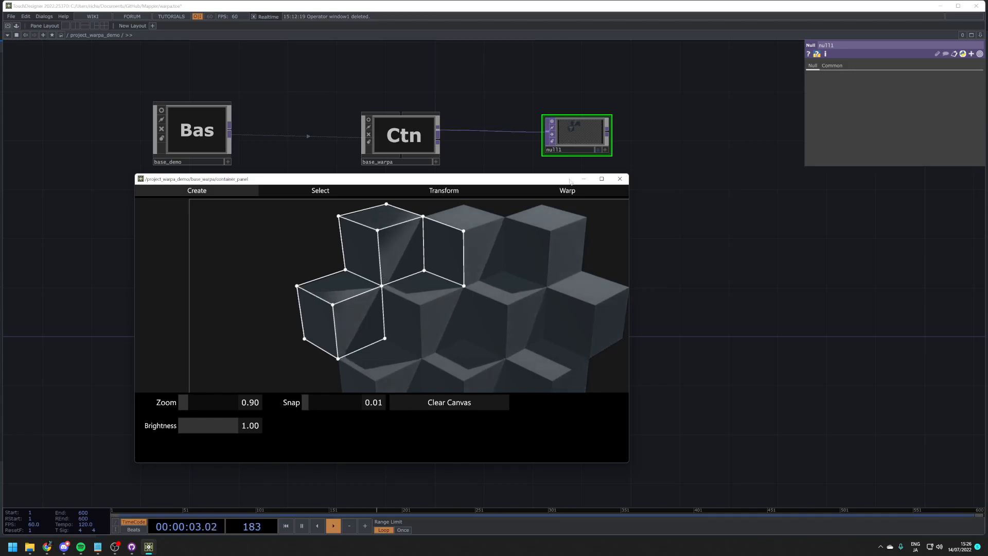
pyautogui.rightClick(572, 142)
pyautogui.click(585, 135)
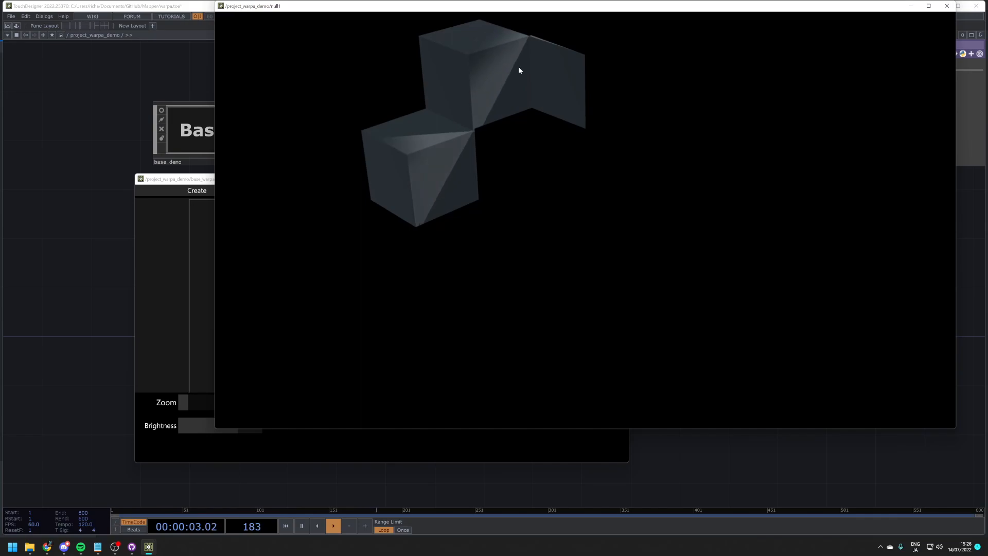
# Step: Close the null1 output window and inspect the outlined cube faces on the canvas at different zoom levels
pyautogui.click(942, 9)
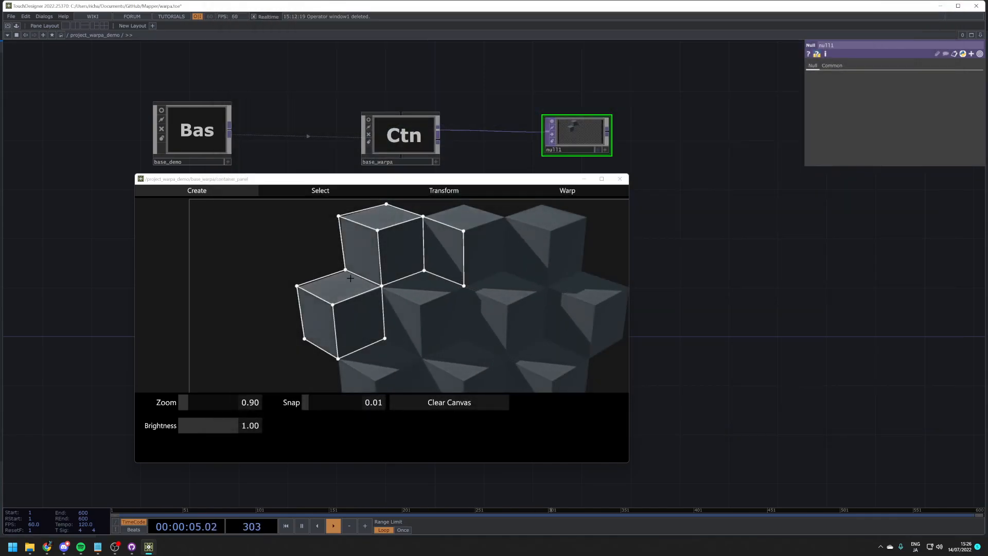
pyautogui.scroll(-6, 486, 338)
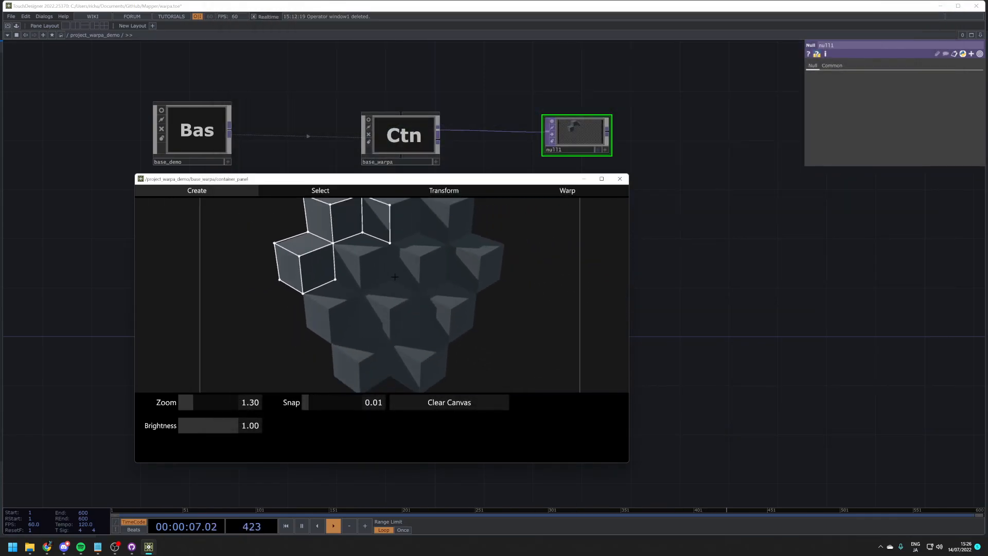
pyautogui.scroll(7, 358, 232)
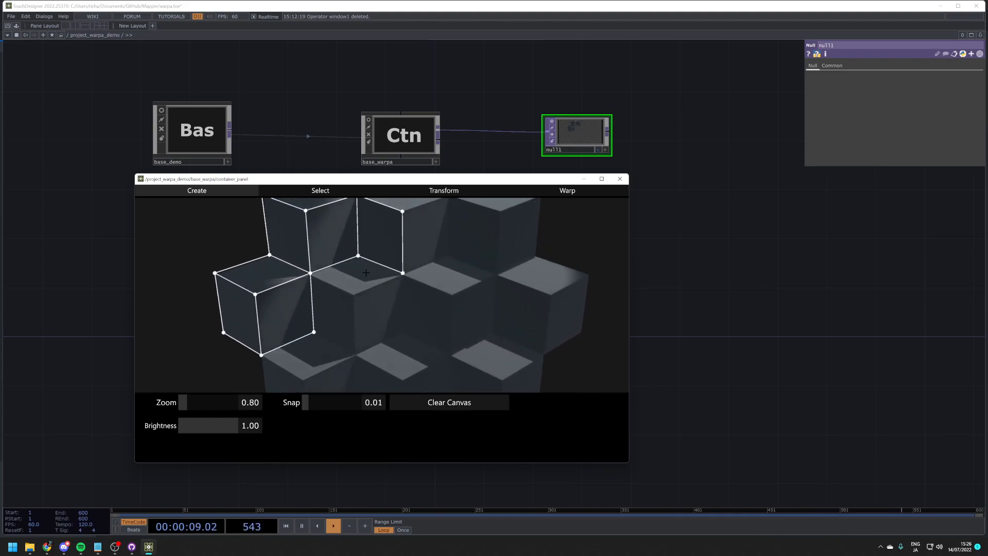
pyautogui.scroll(-3, 335, 287)
pyautogui.scroll(2, 349, 317)
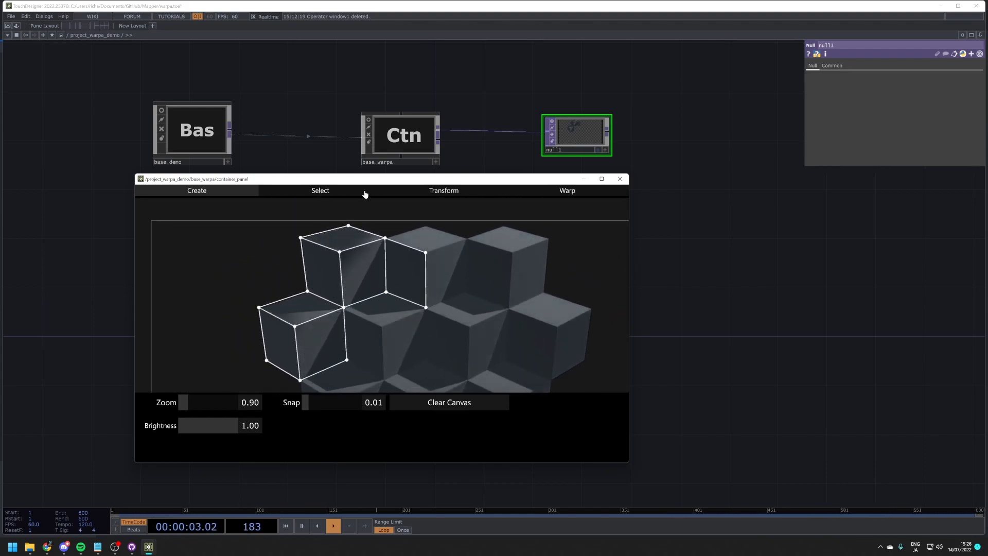
# Step: Switch to Transform mode, view the null1 output in its own window, and arrange that window beside the drawing panel
pyautogui.click(460, 191)
pyautogui.rightClick(575, 134)
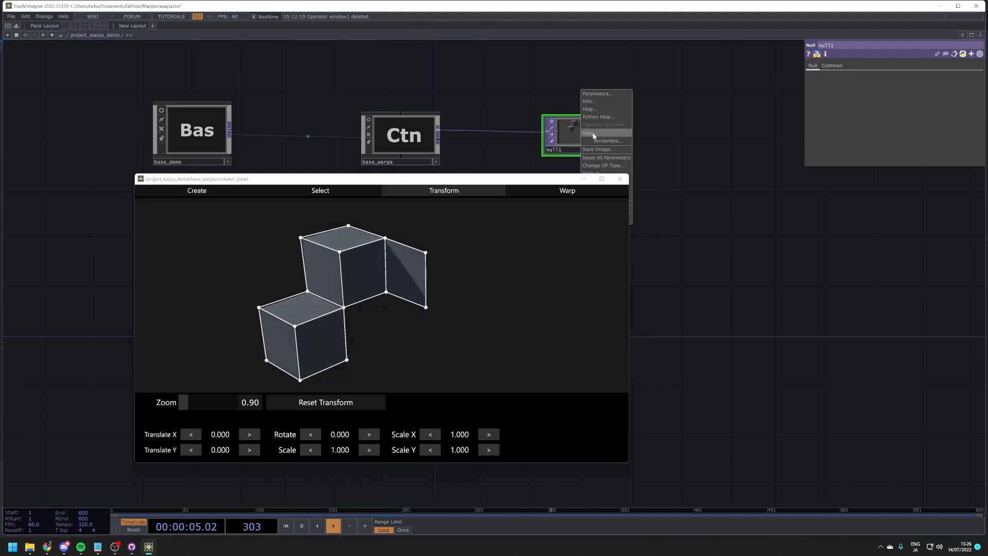
pyautogui.click(615, 133)
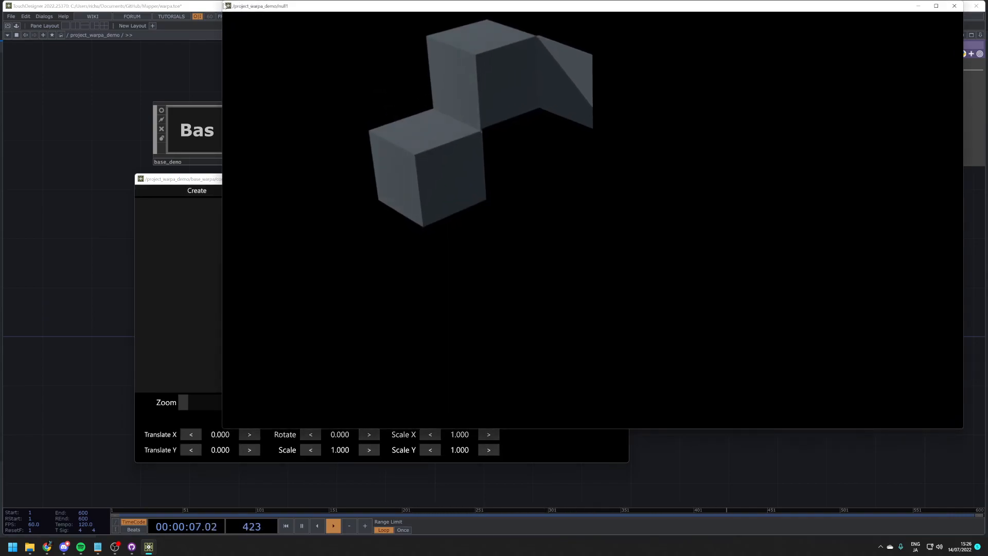
pyautogui.moveTo(223, 3); pyautogui.dragTo(570, 196)
pyautogui.moveTo(428, 180); pyautogui.dragTo(339, 146)
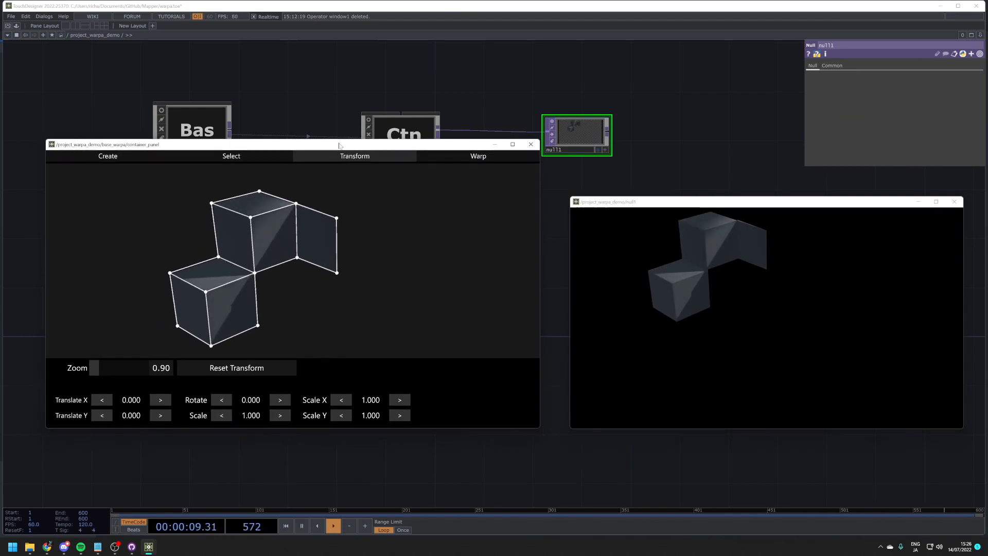
# Step: Shift the mapped shapes along X to 0.030, -0.010 and -0.020, and return Translate X to 0.000
pyautogui.click(162, 400)
pyautogui.click(102, 401)
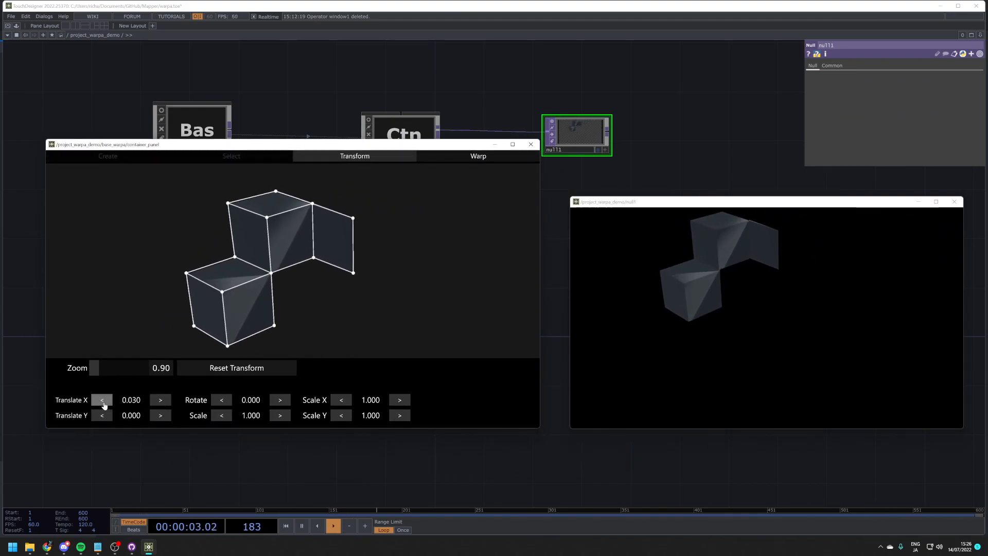
pyautogui.click(102, 400)
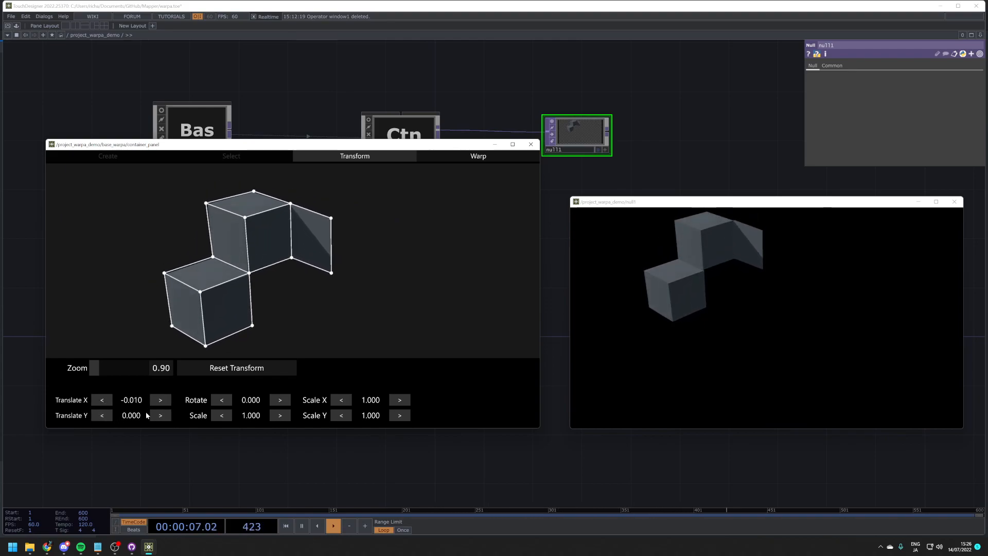
pyautogui.click(161, 401)
pyautogui.click(102, 402)
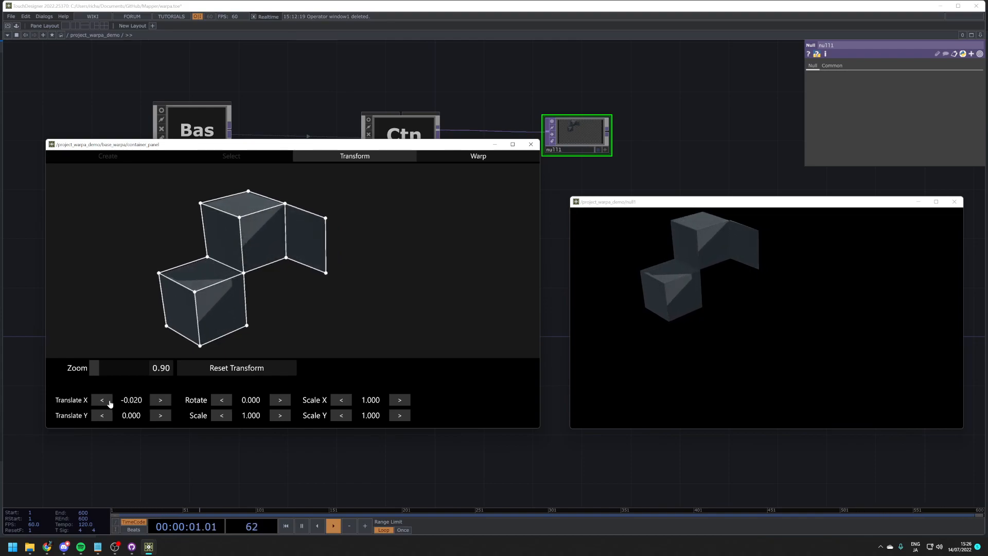
pyautogui.doubleClick(161, 400)
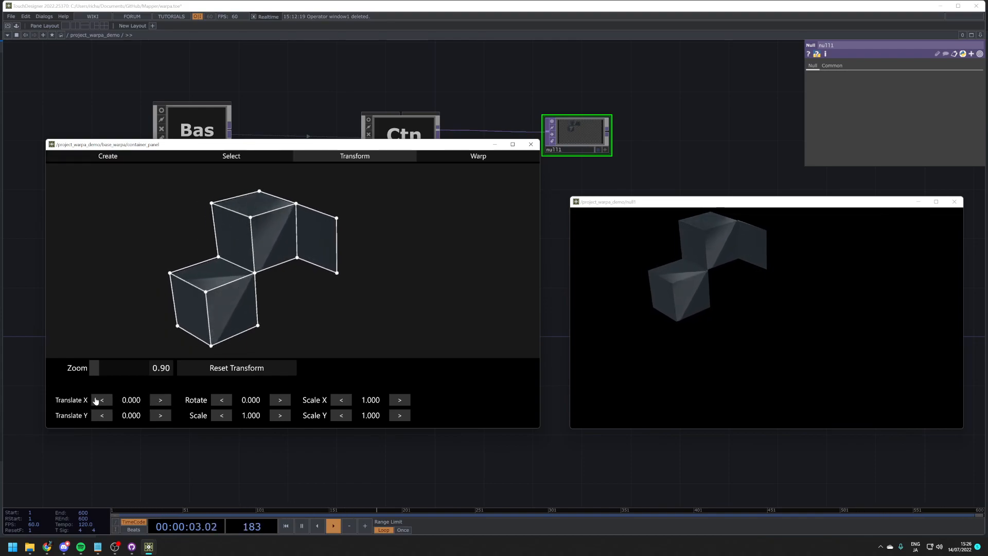
# Step: Nudge Translate X back and forth using the 0.001 and 0.01 step sizes, ending at 0.007
pyautogui.click(70, 401)
pyautogui.click(103, 401)
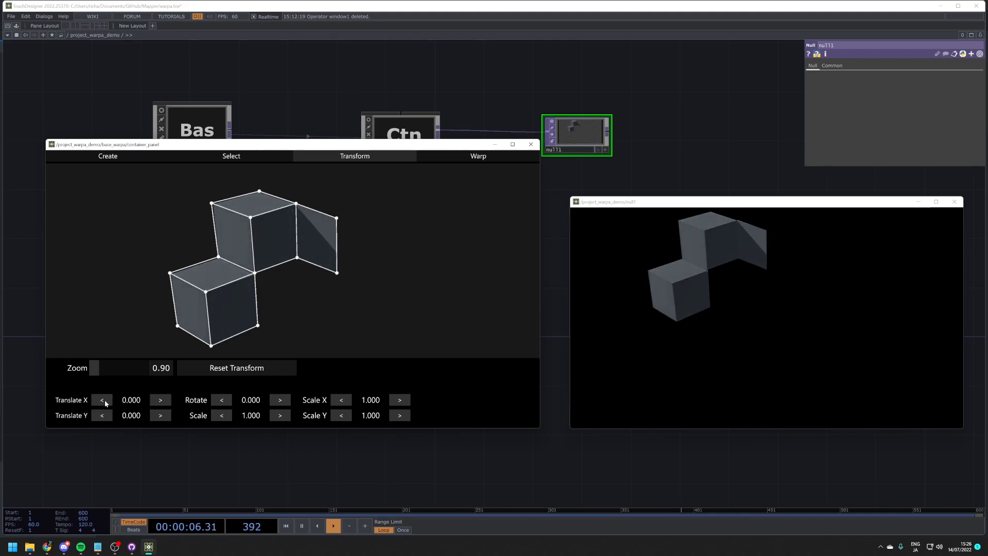
pyautogui.click(166, 403)
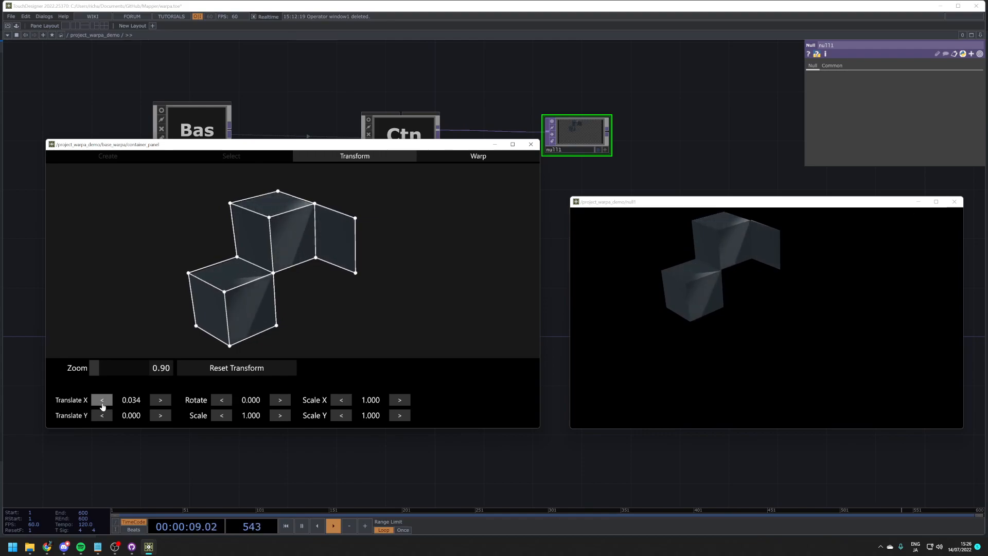
pyautogui.click(78, 401)
pyautogui.click(126, 404)
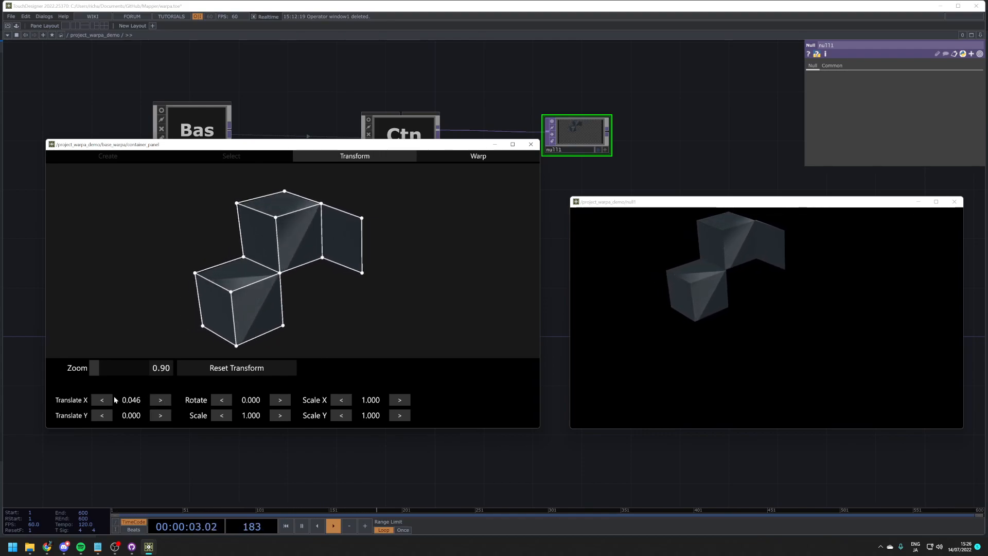
pyautogui.click(108, 400)
pyautogui.click(74, 402)
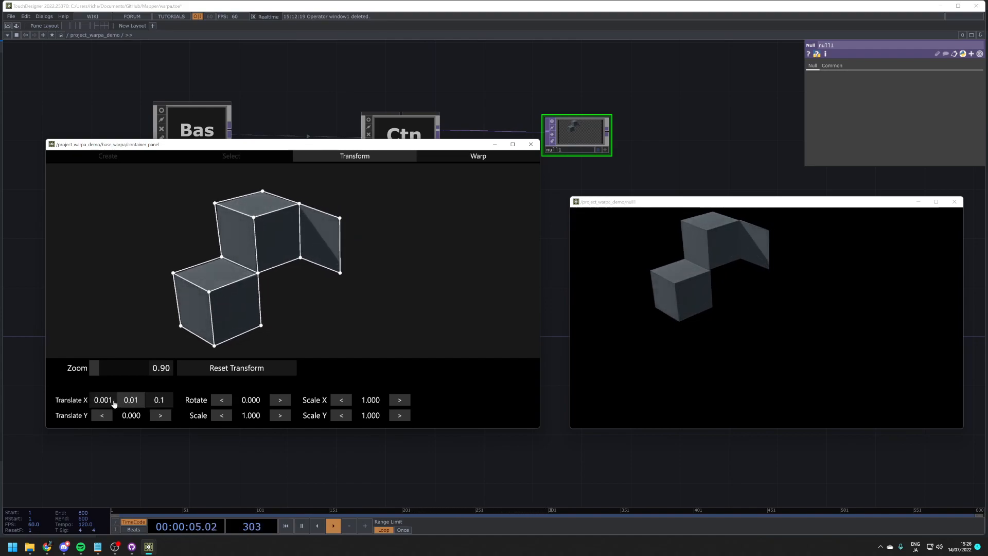
pyautogui.click(114, 401)
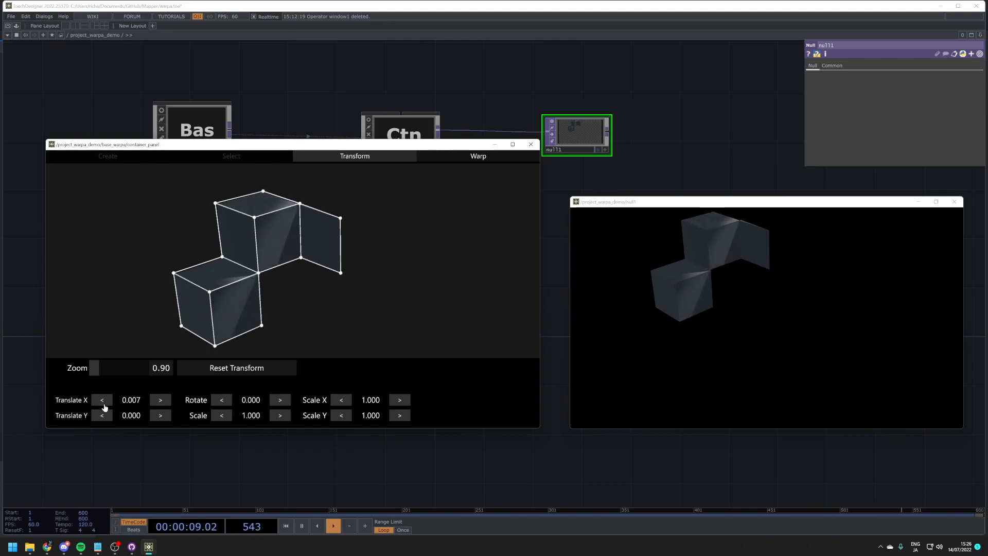
# Step: Rotate the shapes to 14 and back to -2, and view the step sizes offered for Rotate and Scale
pyautogui.click(281, 402)
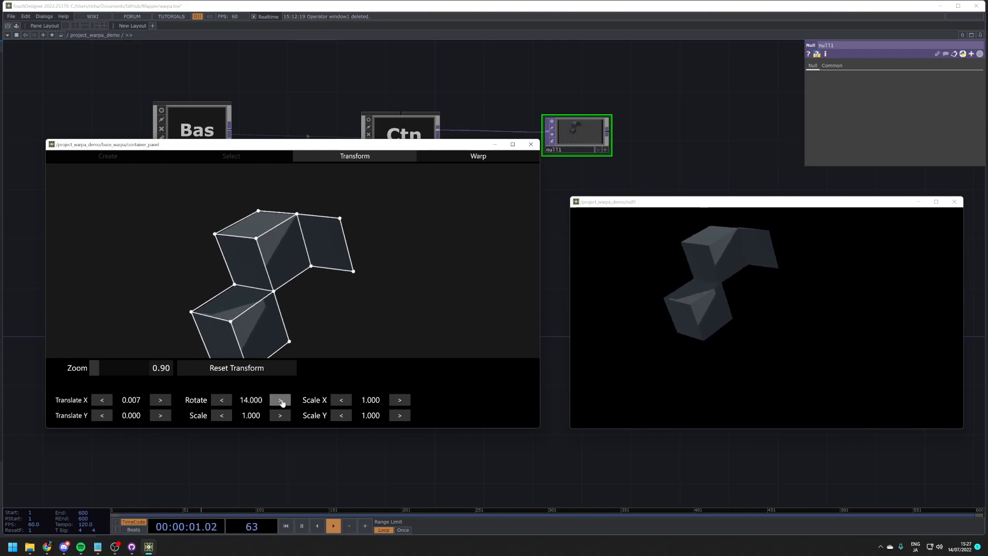
pyautogui.click(222, 400)
pyautogui.click(197, 402)
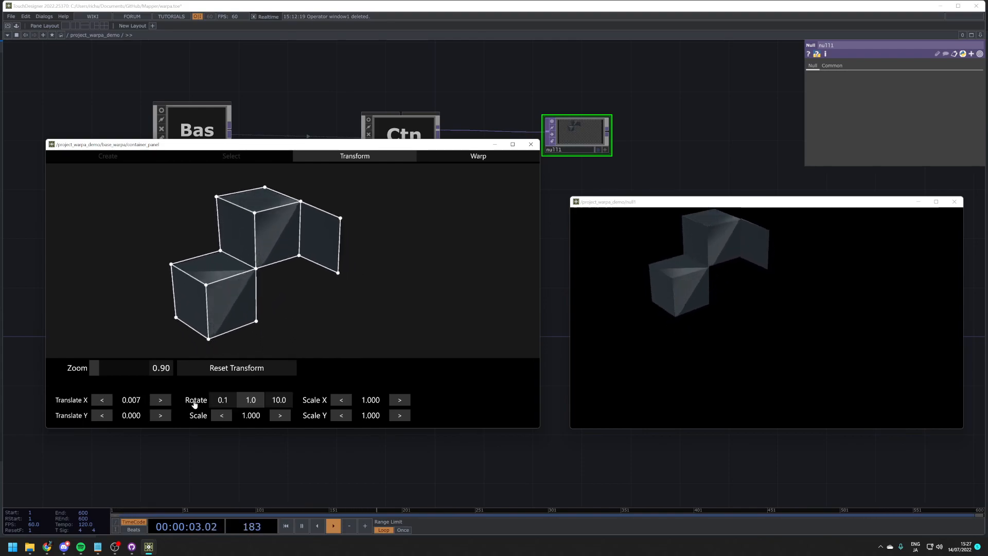
pyautogui.click(194, 400)
pyautogui.click(199, 416)
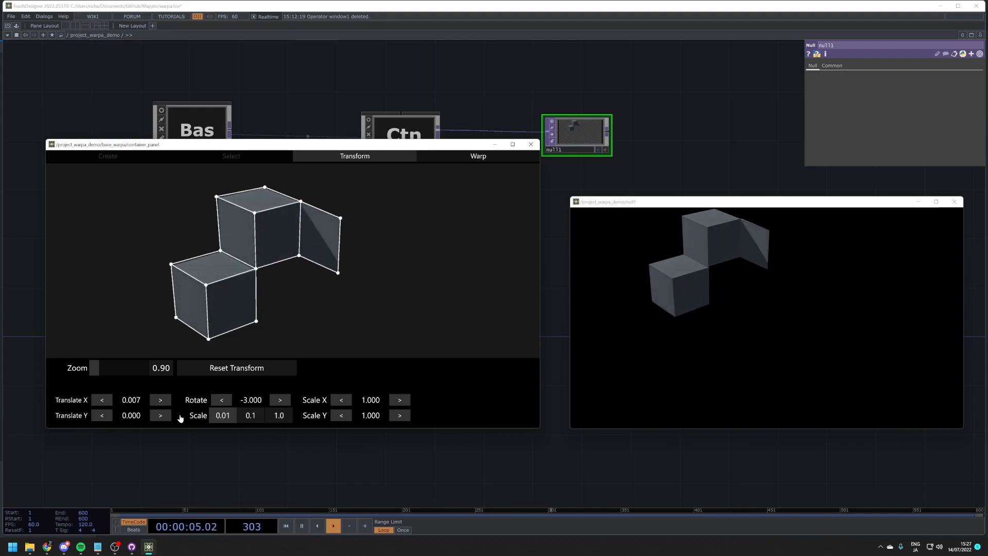
pyautogui.click(198, 415)
pyautogui.click(198, 415)
pyautogui.click(212, 414)
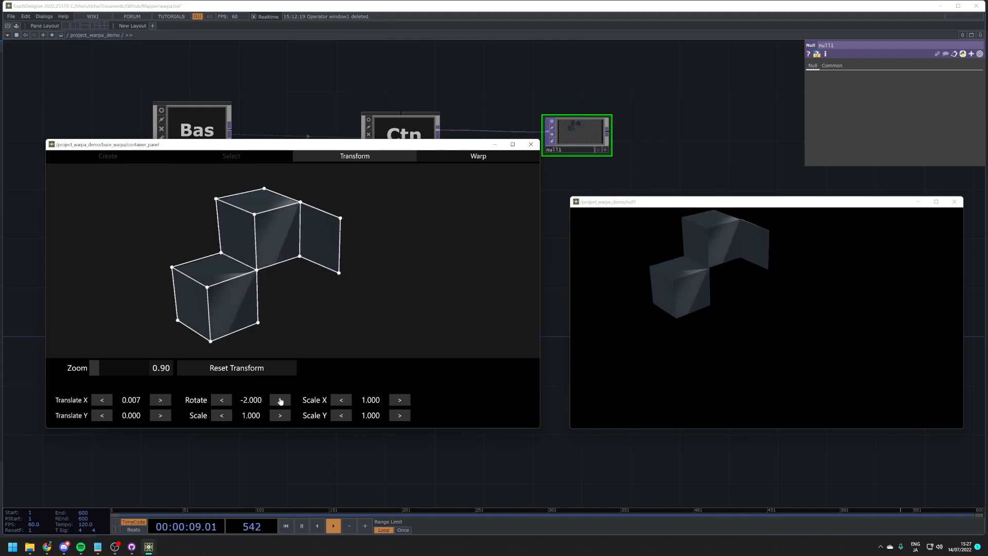
# Step: Enlarge the shapes uniformly by setting Scale to 1.030
pyautogui.click(226, 417)
pyautogui.click(226, 418)
pyautogui.click(226, 418)
pyautogui.click(226, 418)
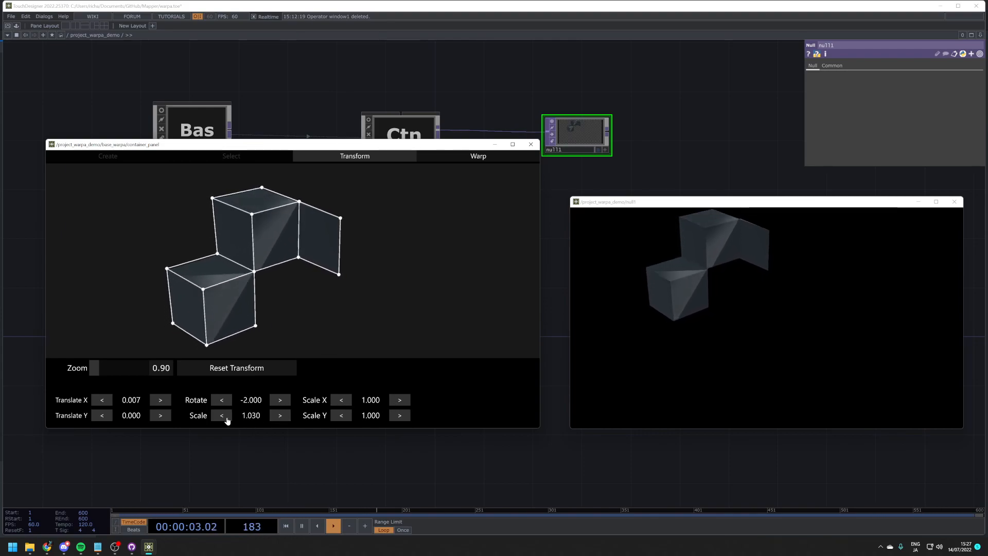
# Step: Try stretching the shapes with Scale X, view the step sizes, and leave Scale X and Scale Y at 1.000
pyautogui.click(403, 399)
pyautogui.click(340, 399)
pyautogui.click(310, 404)
pyautogui.click(335, 403)
pyautogui.click(394, 402)
pyautogui.click(393, 402)
pyautogui.click(393, 403)
pyautogui.click(341, 400)
pyautogui.click(341, 399)
pyautogui.click(341, 400)
pyautogui.click(314, 414)
pyautogui.click(366, 415)
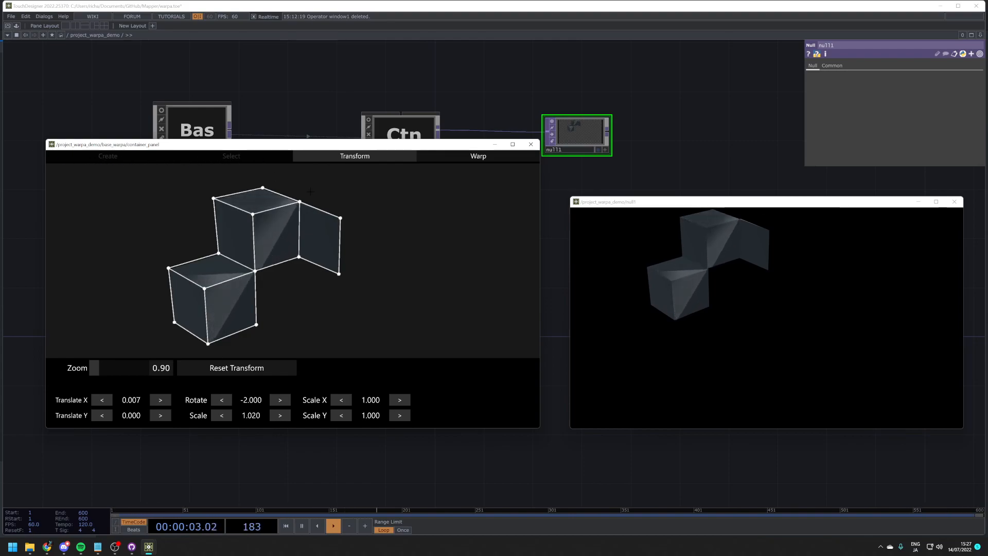
# Step: Reset all transform values of the shapes and return to Create mode
pyautogui.click(246, 368)
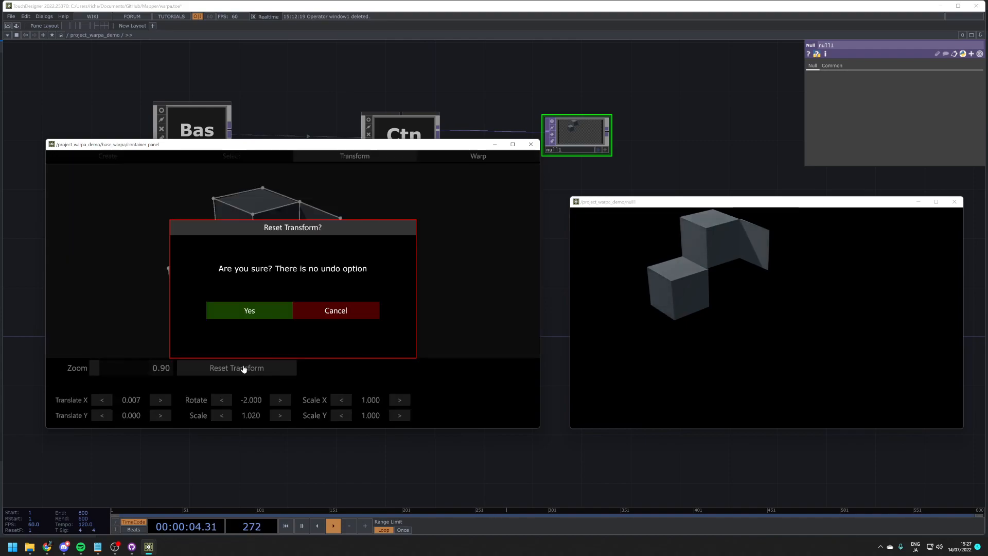
pyautogui.click(260, 313)
pyautogui.click(122, 159)
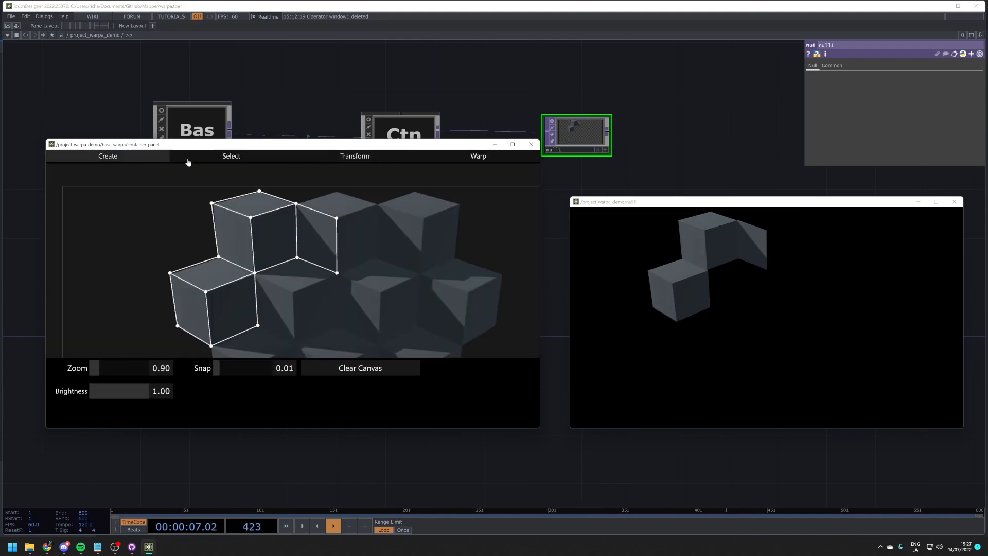
# Step: Go through Select mode back to Transform mode and set Translate X to 0.024
pyautogui.click(231, 157)
pyautogui.click(347, 157)
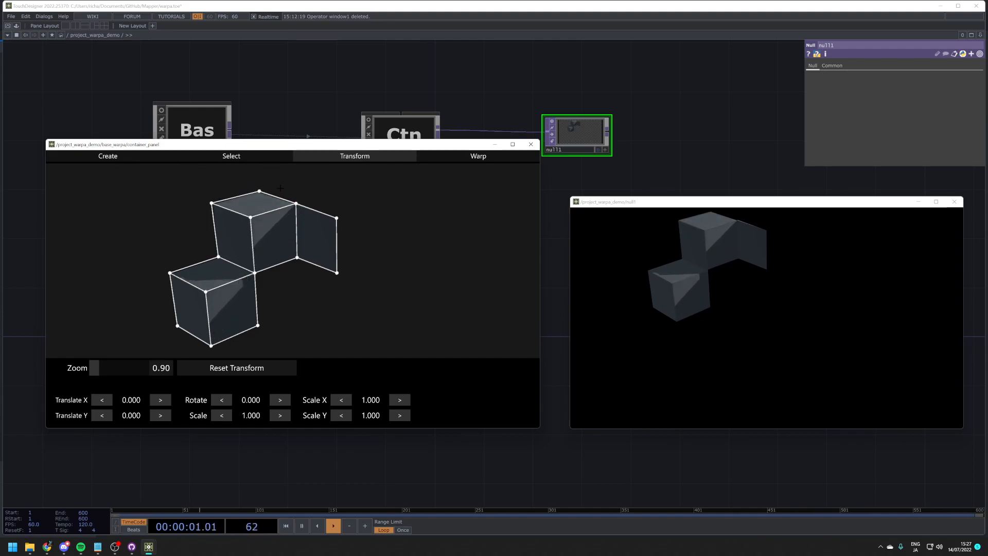
pyautogui.click(160, 399)
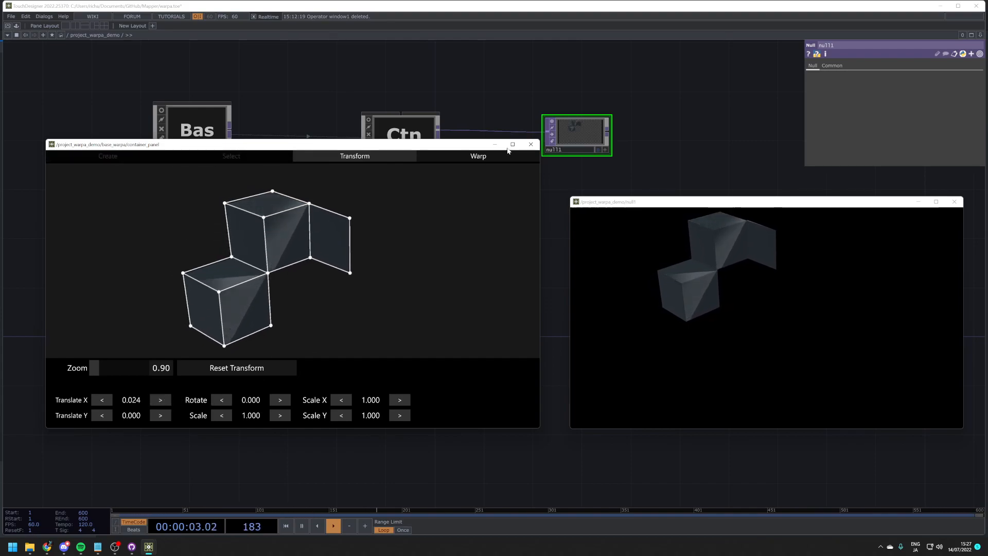
# Step: In Warp mode, pull the far-right face's two outer corners outward and its lower inner corner downward
pyautogui.click(492, 160)
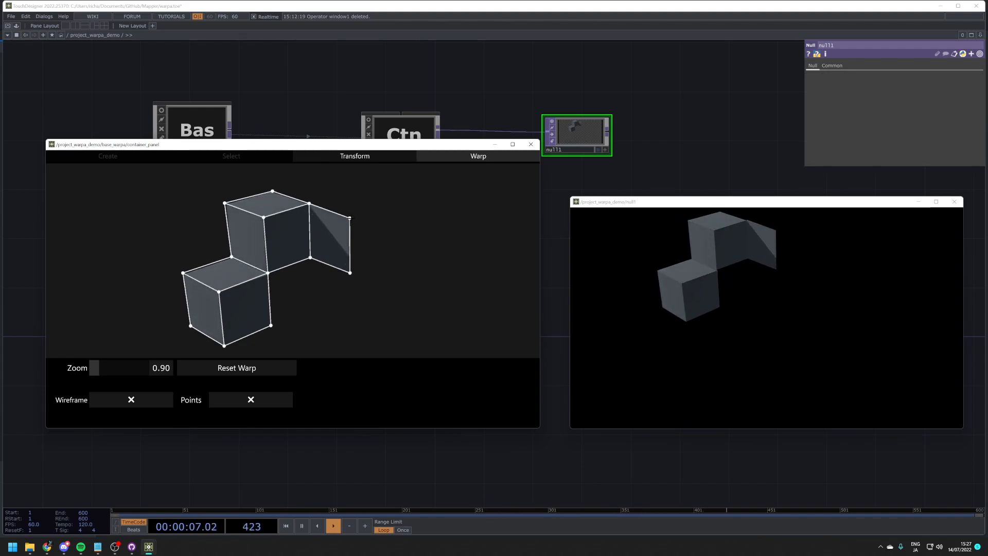
pyautogui.moveTo(349, 218)
pyautogui.mouseDown()
pyautogui.moveTo(399, 214)
pyautogui.moveTo(335, 203)
pyautogui.moveTo(333, 217)
pyautogui.moveTo(363, 214)
pyautogui.mouseUp()
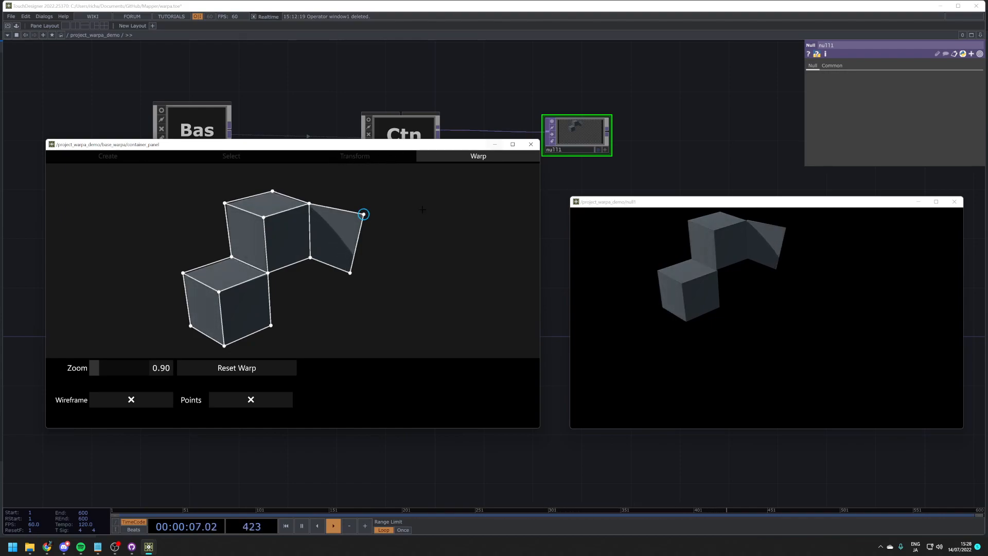
pyautogui.moveTo(350, 272); pyautogui.dragTo(381, 278)
pyautogui.scroll(5, 324, 266)
pyautogui.moveTo(332, 253); pyautogui.dragTo(339, 282)
pyautogui.moveTo(303, 235); pyautogui.dragTo(299, 337, button='middle')
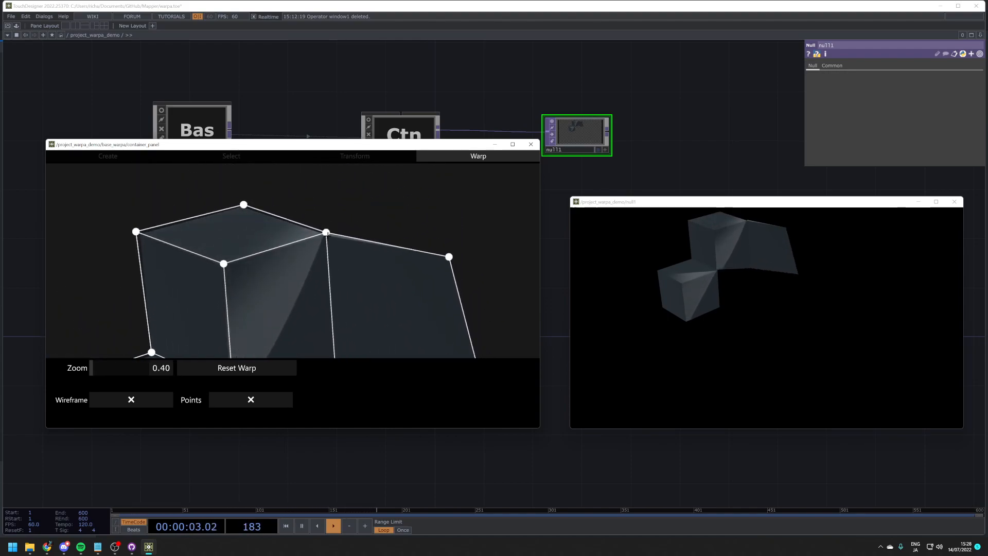
# Step: Warp the upper cube's top face by moving its right corner down and its rear and left corners up
pyautogui.moveTo(326, 231); pyautogui.dragTo(330, 269)
pyautogui.moveTo(329, 269); pyautogui.dragTo(359, 325, button='middle')
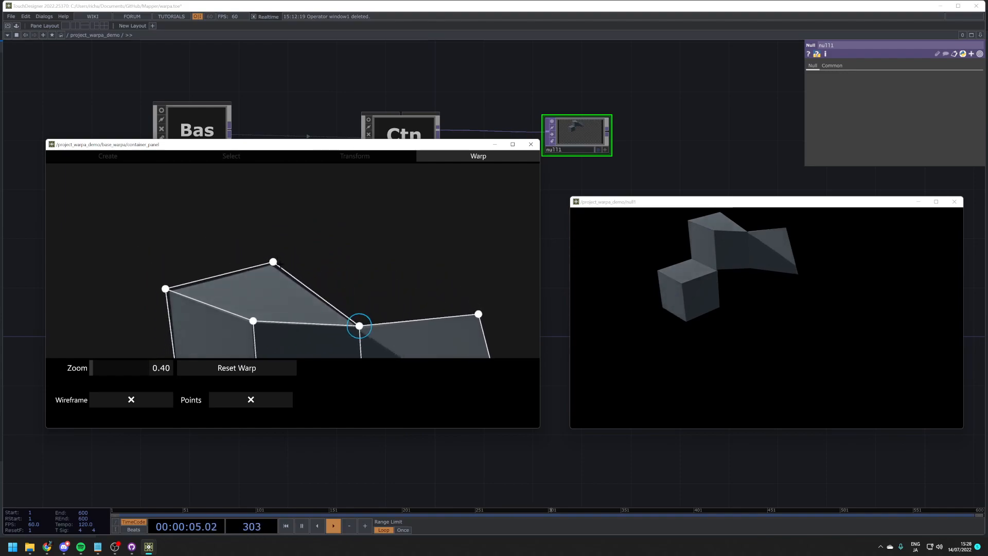
pyautogui.moveTo(273, 262); pyautogui.dragTo(328, 239)
pyautogui.moveTo(165, 288); pyautogui.dragTo(158, 260)
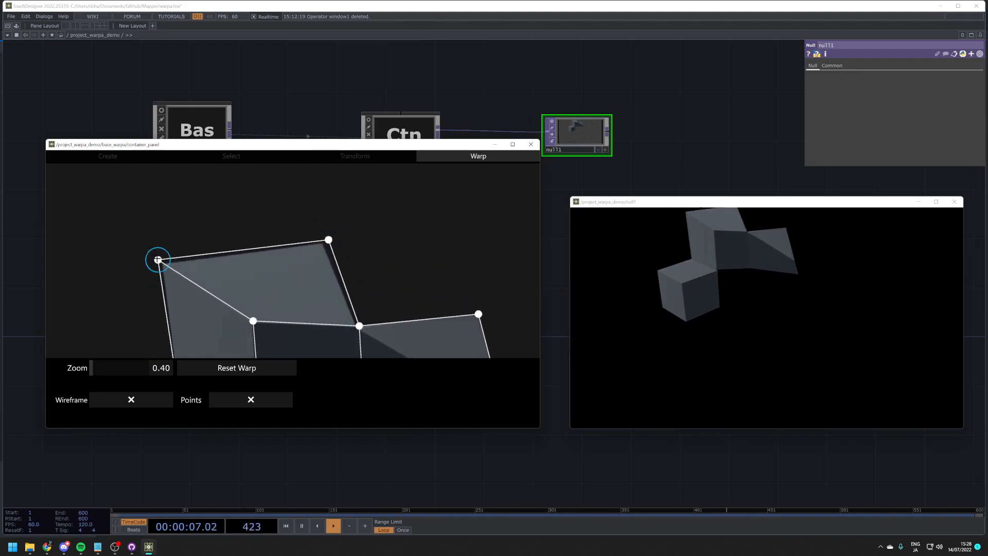
# Step: Reset the point warping and return to Transform mode
pyautogui.click(252, 368)
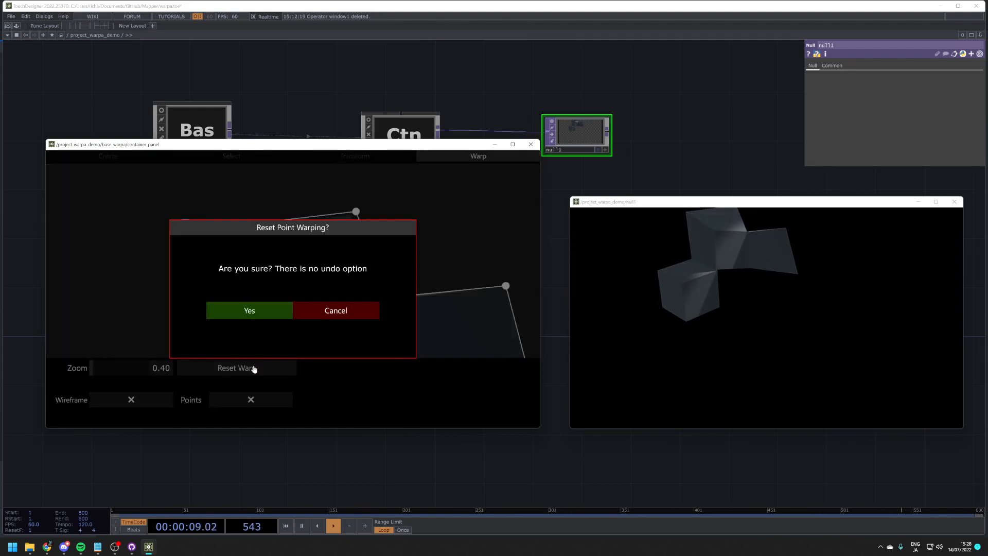
pyautogui.click(259, 311)
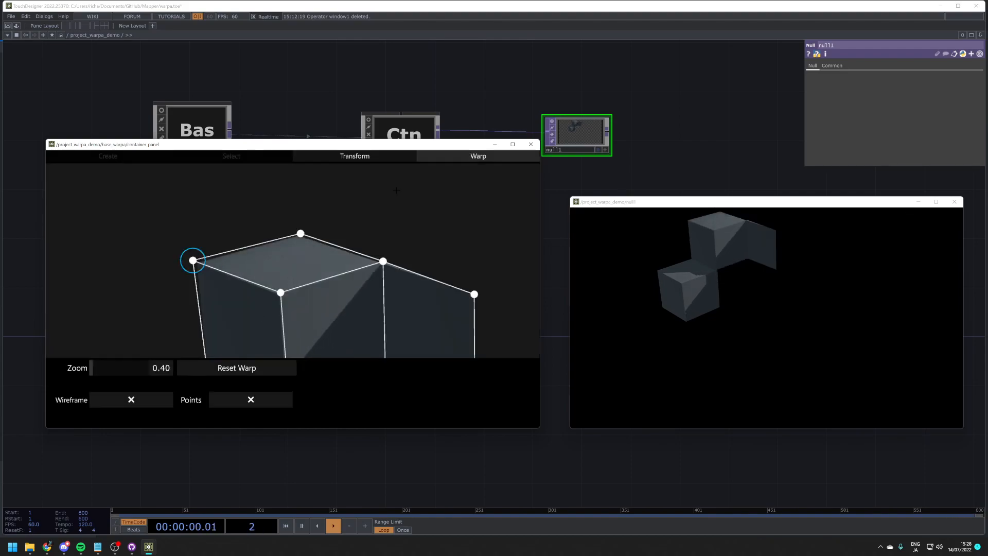
pyautogui.click(342, 157)
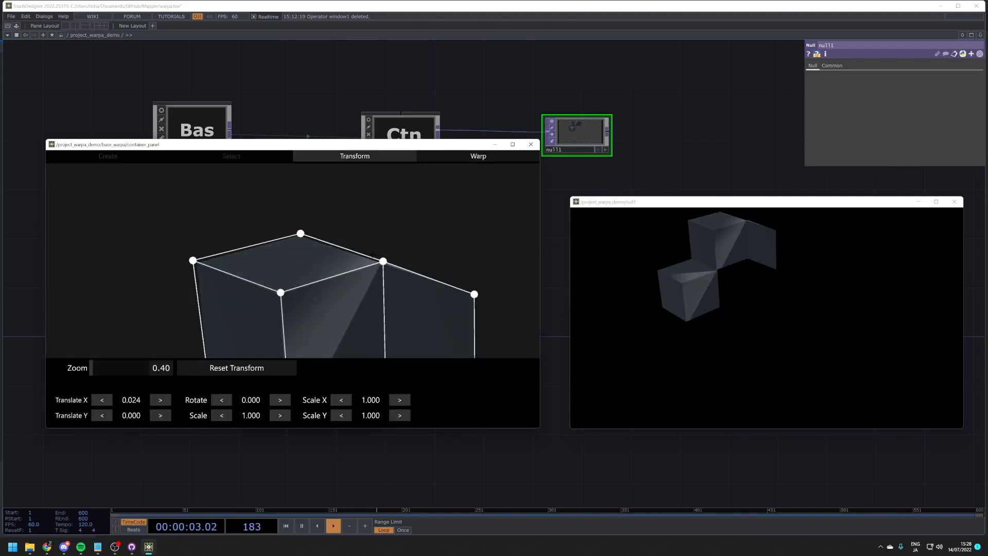
pyautogui.moveTo(480, 103); pyautogui.dragTo(448, 73)
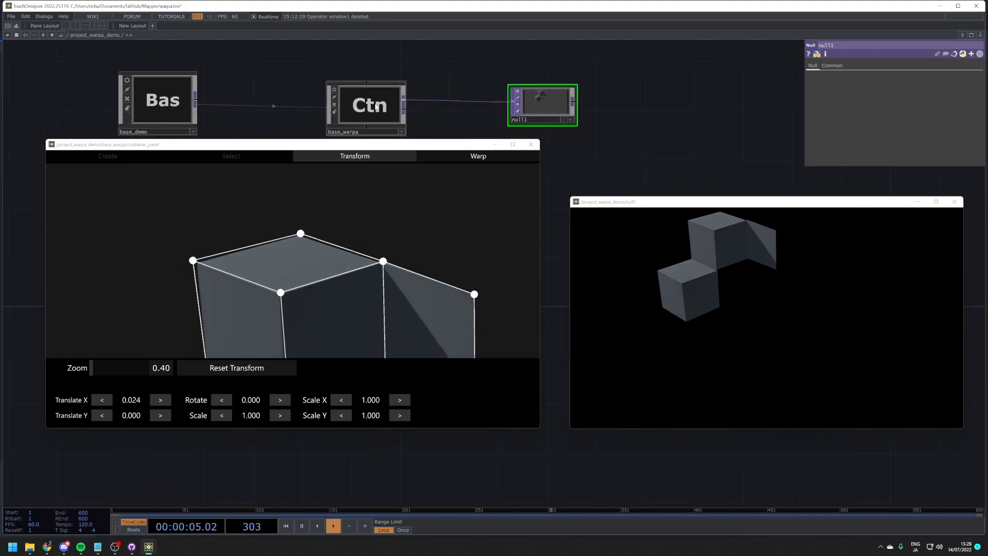
# Step: Bring up the reset parameters of the base_warpa container
pyautogui.click(366, 105)
pyautogui.click(824, 76)
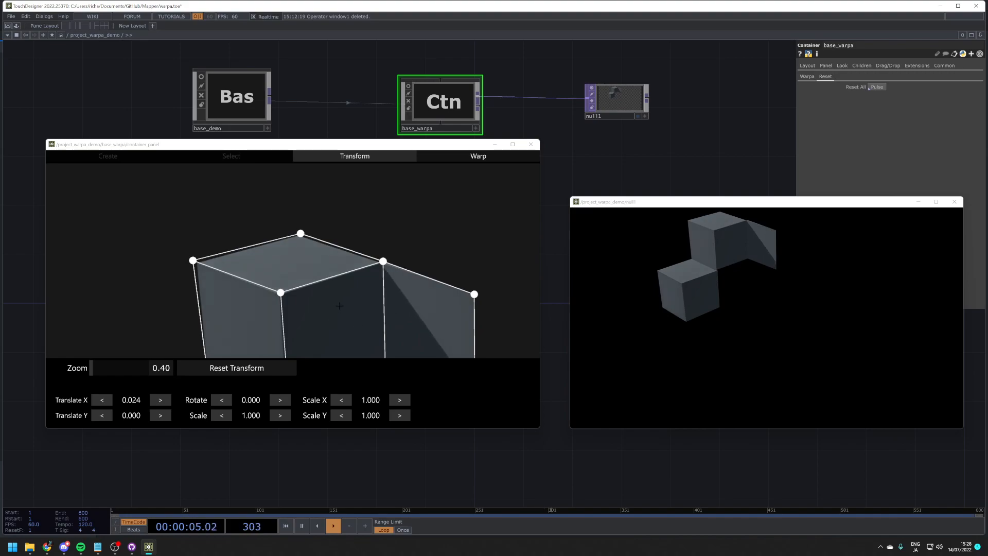
# Step: In Warp mode, pull the left corner of the upper cube's top face inward and raise its rear corner up and to the left
pyautogui.click(459, 160)
pyautogui.moveTo(193, 260); pyautogui.dragTo(212, 256)
pyautogui.moveTo(300, 233); pyautogui.dragTo(298, 218)
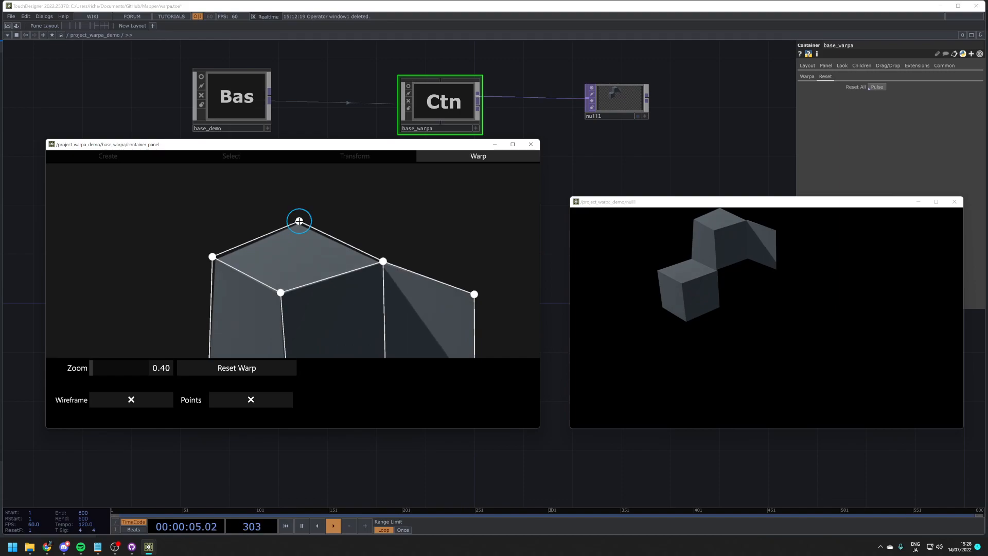
pyautogui.moveTo(299, 222)
pyautogui.mouseDown()
pyautogui.moveTo(268, 233)
pyautogui.moveTo(291, 214)
pyautogui.mouseUp()
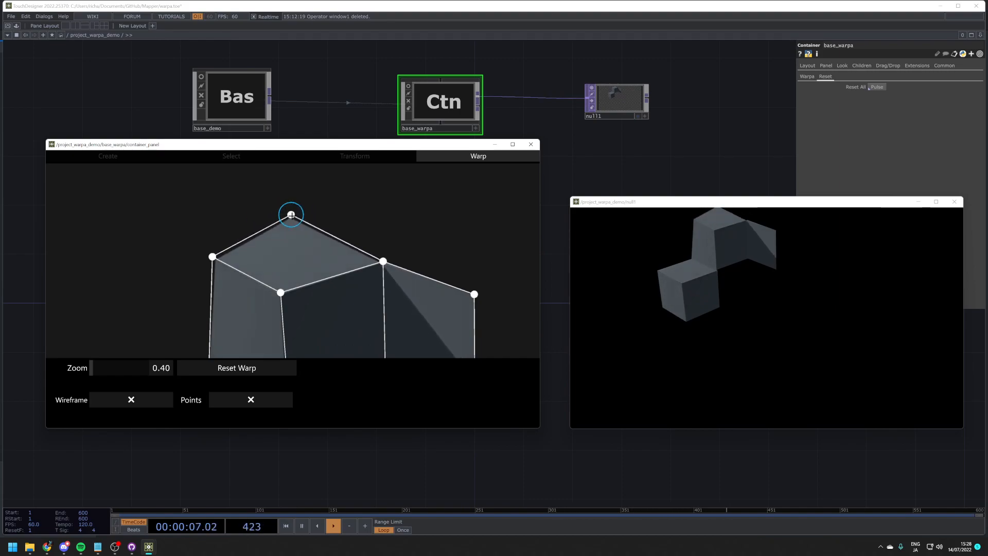
# Step: Warp the upper cube's top face by moving its right corner down and its front corner to the right
pyautogui.scroll(-6, 314, 227)
pyautogui.scroll(7, 313, 228)
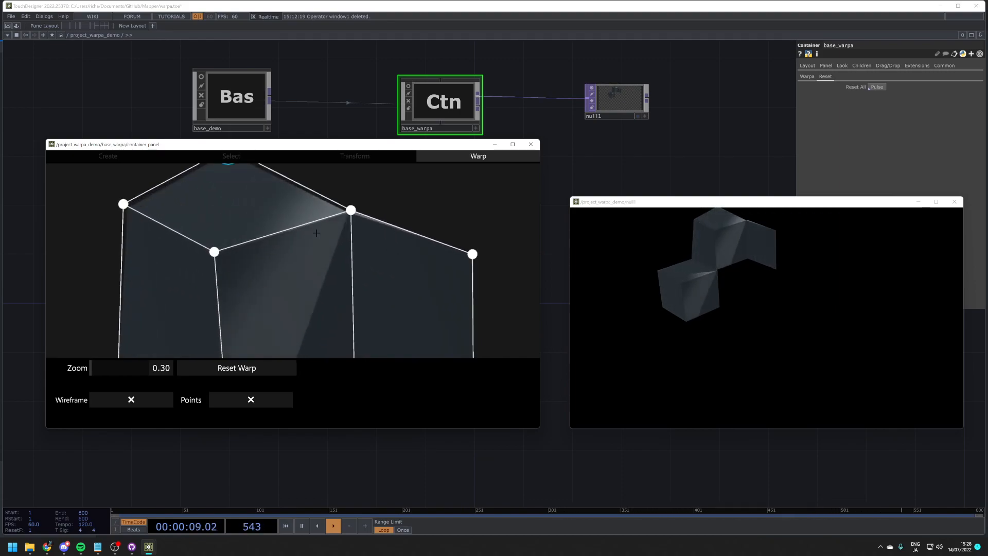
pyautogui.moveTo(351, 210)
pyautogui.mouseDown()
pyautogui.moveTo(326, 226)
pyautogui.moveTo(351, 222)
pyautogui.mouseUp()
pyautogui.moveTo(214, 252); pyautogui.dragTo(233, 256)
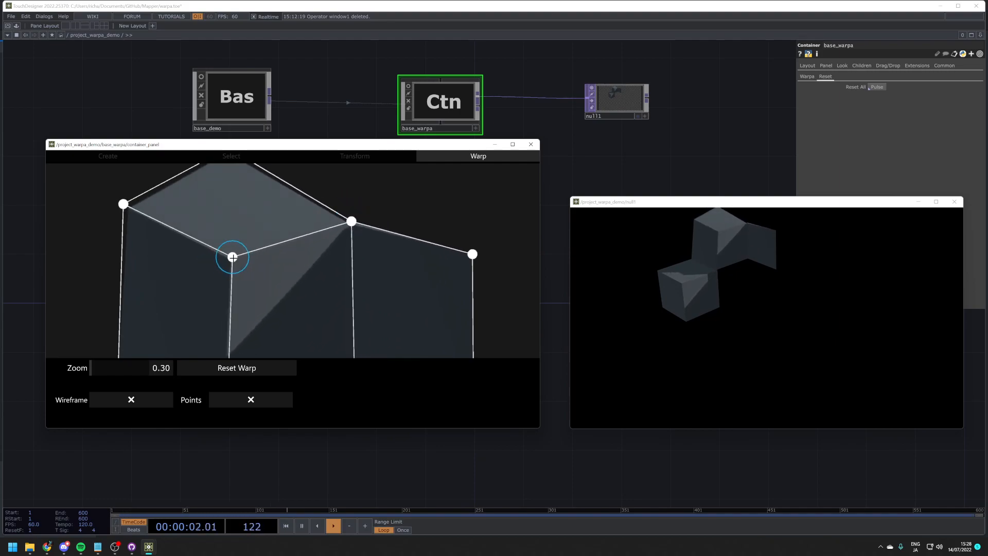
# Step: Turn on Wireframe and Points for the output, inspect the top face's rear corner, and turn both overlays off
pyautogui.click(130, 403)
pyautogui.click(245, 401)
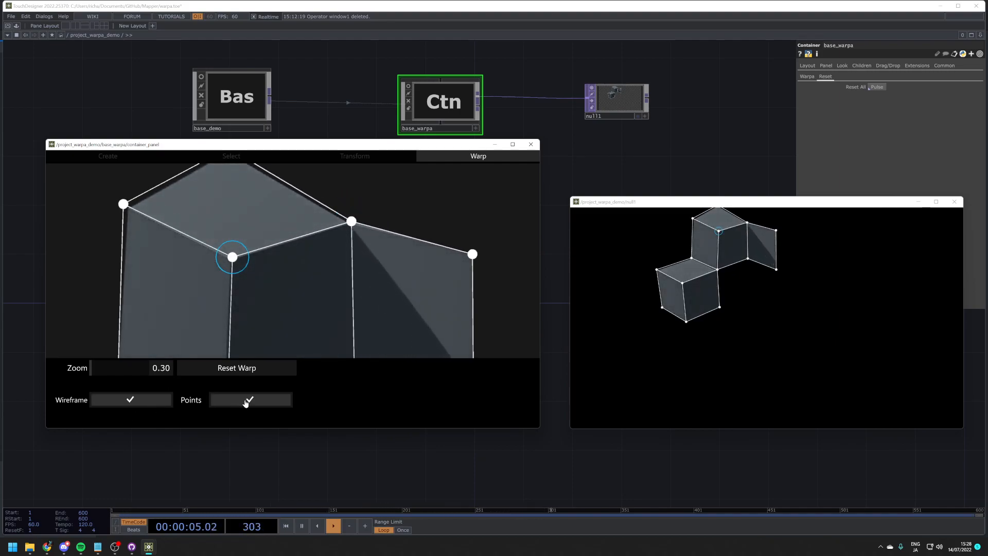
pyautogui.scroll(2, 112, 214)
pyautogui.scroll(-1, 112, 214)
pyautogui.moveTo(112, 214); pyautogui.dragTo(297, 318, button='middle')
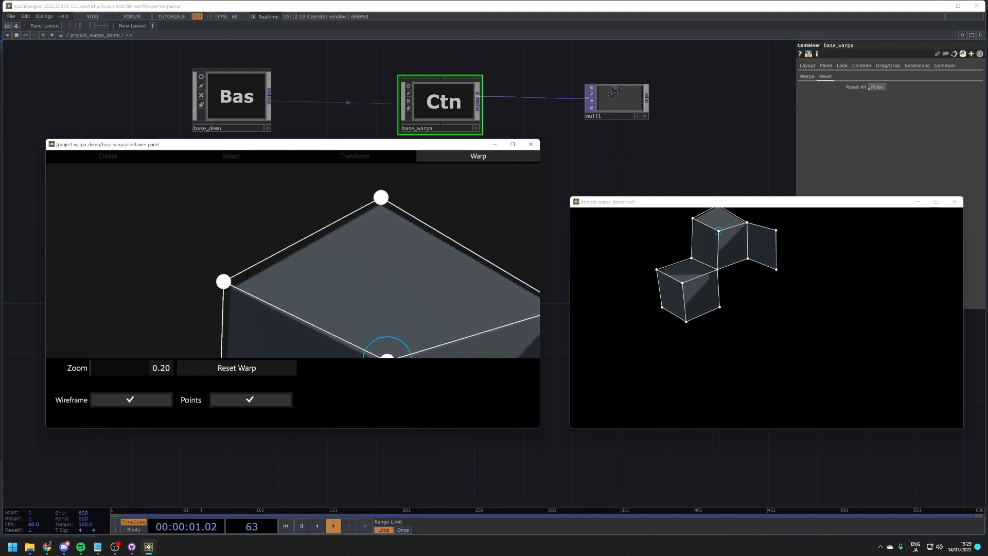
pyautogui.click(144, 404)
pyautogui.click(246, 405)
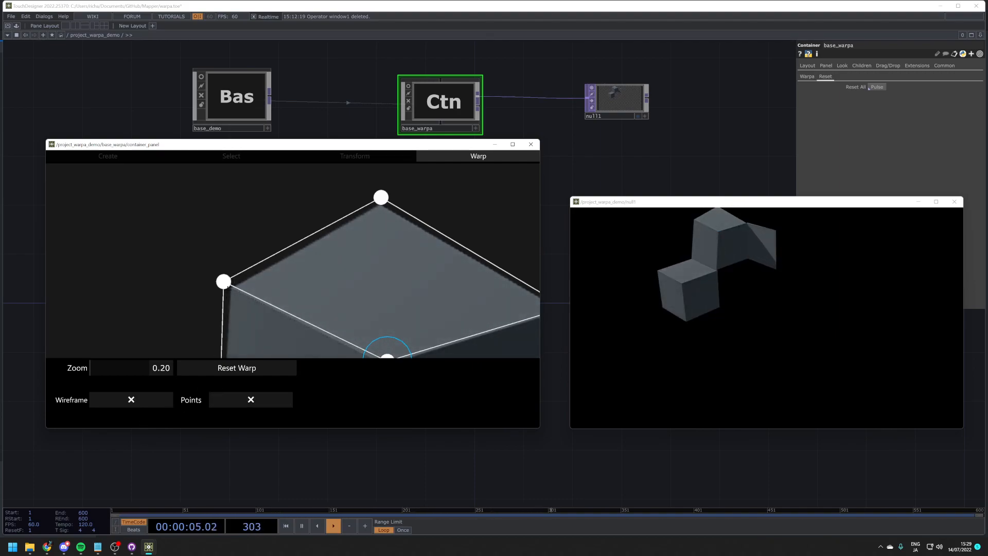
# Step: Warp the top face's four corners, moving the left one outward, the front one down, and the right and rear ones up
pyautogui.moveTo(224, 281)
pyautogui.mouseDown()
pyautogui.moveTo(249, 283)
pyautogui.moveTo(205, 284)
pyautogui.mouseUp()
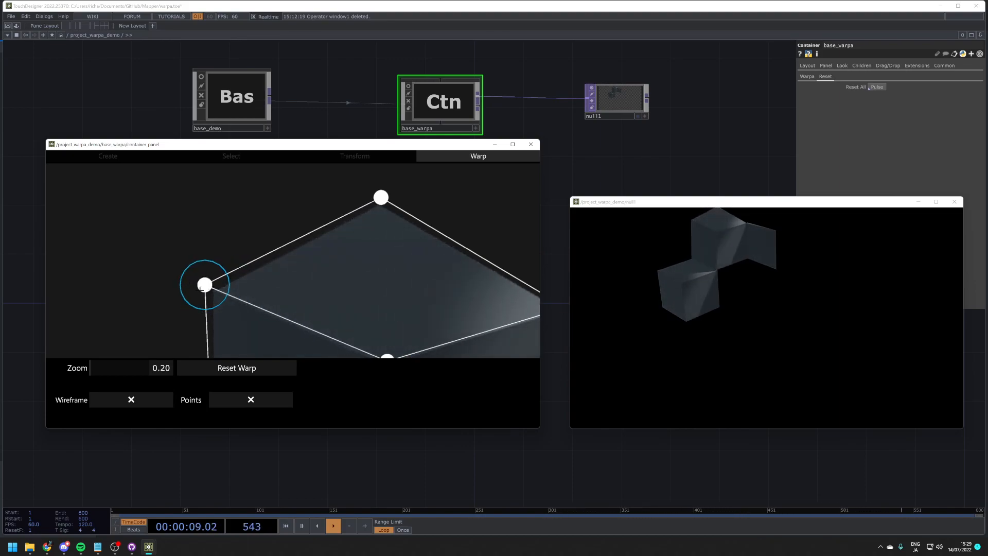
pyautogui.moveTo(205, 284)
pyautogui.mouseDown()
pyautogui.moveTo(196, 274)
pyautogui.moveTo(215, 282)
pyautogui.mouseUp()
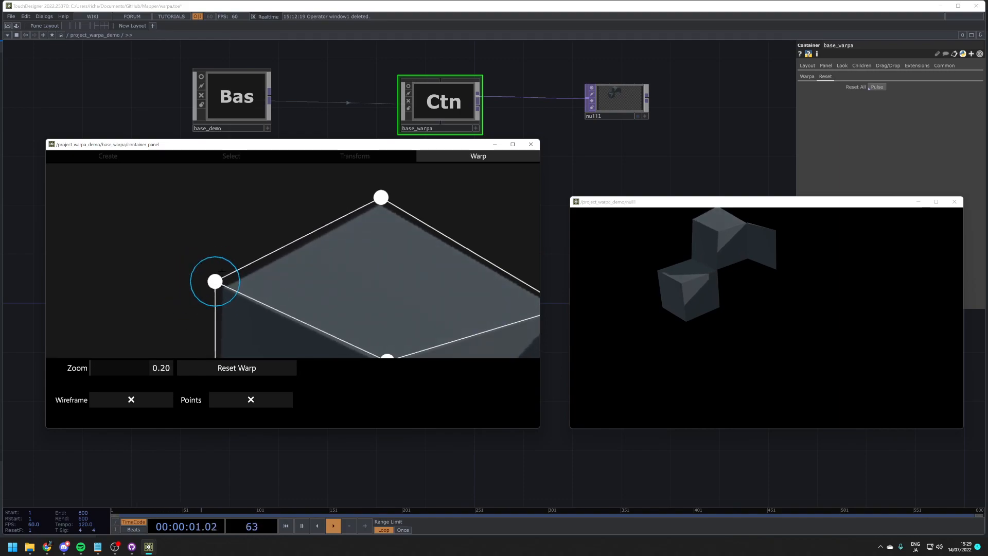
pyautogui.scroll(-4, 214, 281)
pyautogui.moveTo(305, 356)
pyautogui.mouseDown(button='middle')
pyautogui.moveTo(304, 301)
pyautogui.moveTo(296, 352)
pyautogui.mouseUp(button='middle')
pyautogui.scroll(1, 305, 302)
pyautogui.moveTo(253, 247)
pyautogui.mouseDown()
pyautogui.moveTo(241, 248)
pyautogui.moveTo(257, 252)
pyautogui.moveTo(223, 207)
pyautogui.moveTo(264, 227)
pyautogui.moveTo(238, 255)
pyautogui.mouseUp()
pyautogui.moveTo(323, 276); pyautogui.dragTo(321, 295)
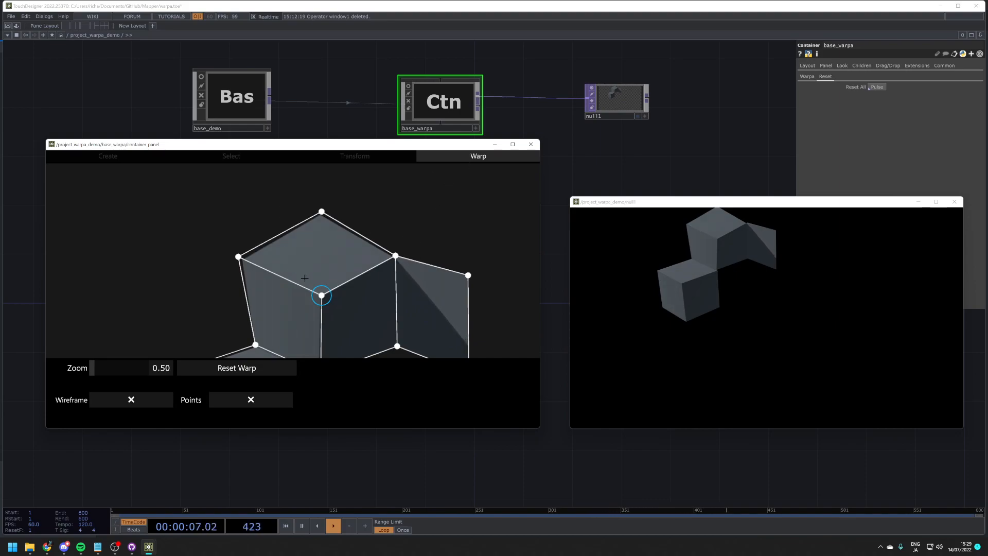
pyautogui.moveTo(395, 256); pyautogui.dragTo(397, 247)
pyautogui.moveTo(321, 212); pyautogui.dragTo(312, 205)
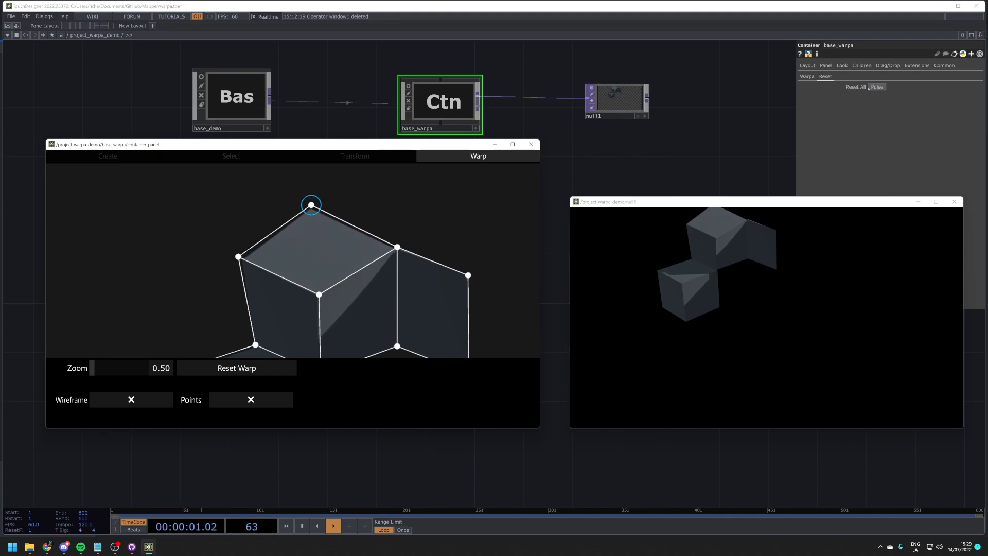
# Step: Reset the point warping and the transform of the mapped faces
pyautogui.click(248, 367)
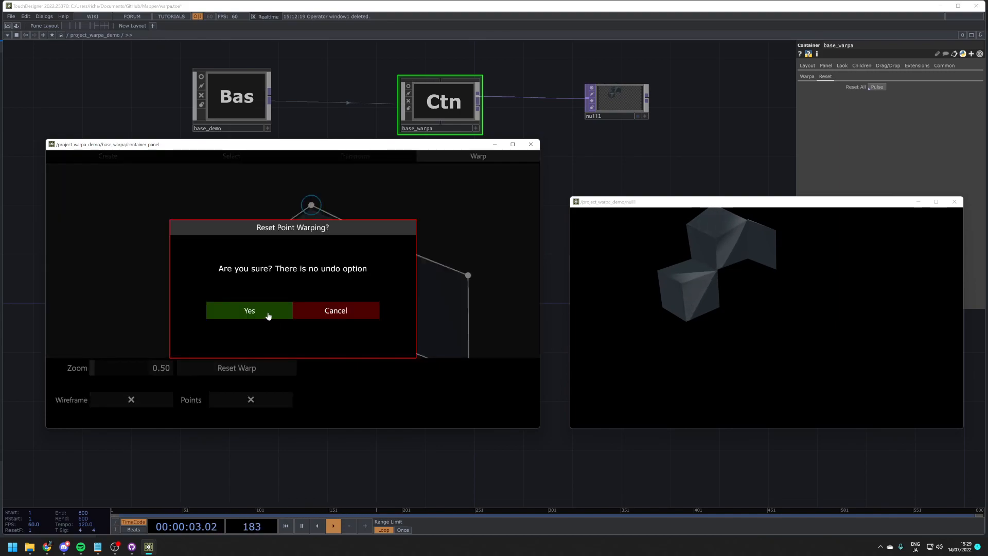
pyautogui.click(247, 309)
pyautogui.click(364, 156)
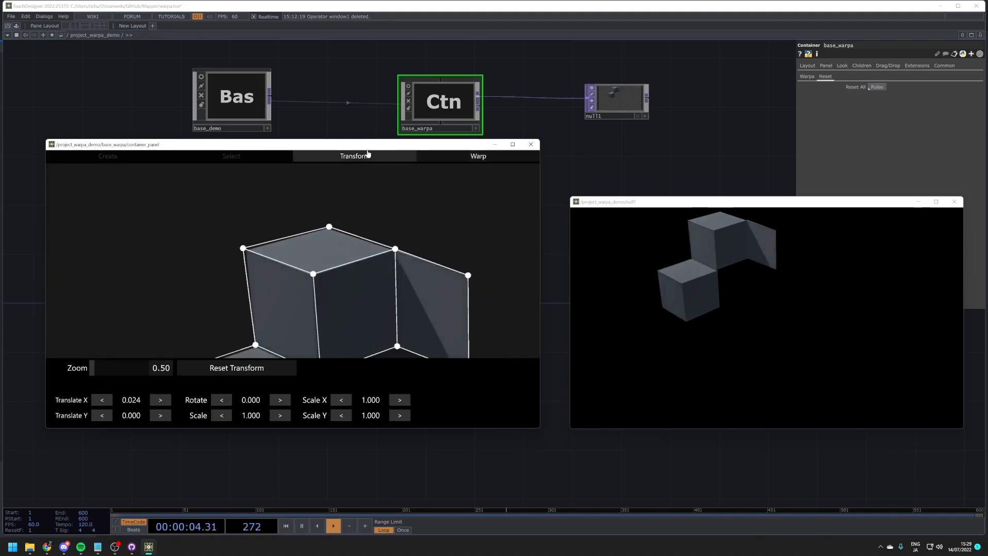
pyautogui.click(235, 368)
pyautogui.click(251, 309)
# Step: Go through Select mode to Create mode and clear the canvas of all drawn faces
pyautogui.click(217, 157)
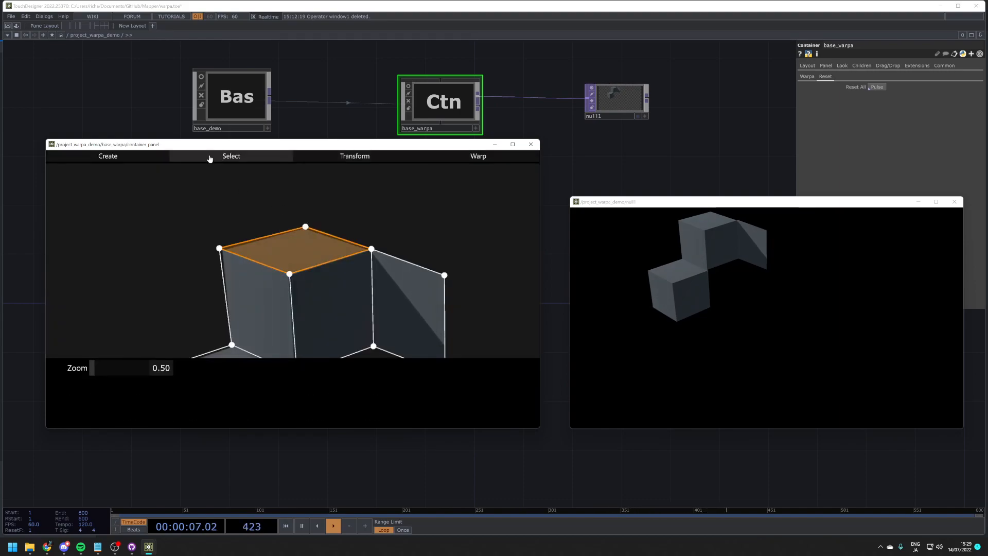
pyautogui.click(144, 157)
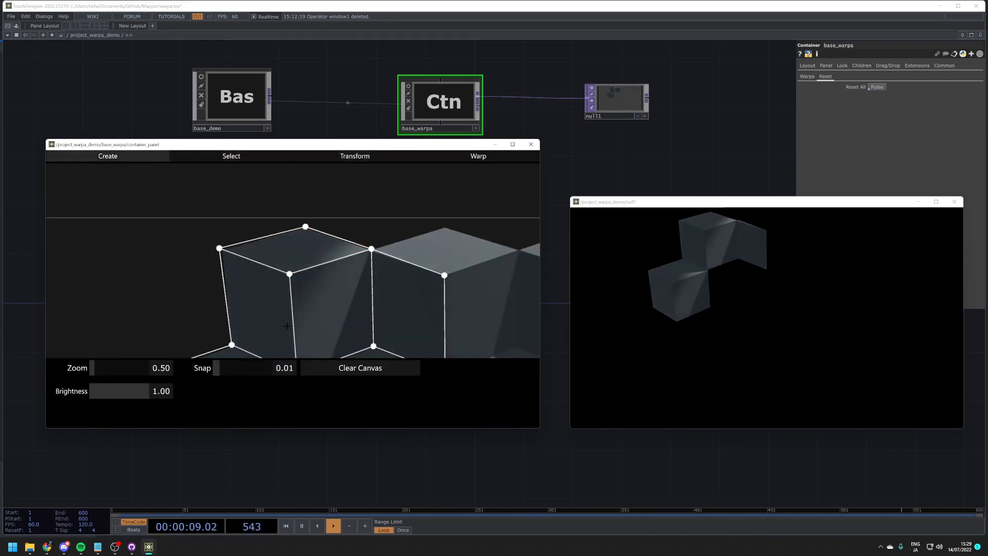
pyautogui.click(356, 374)
pyautogui.click(259, 310)
pyautogui.scroll(8, 340, 322)
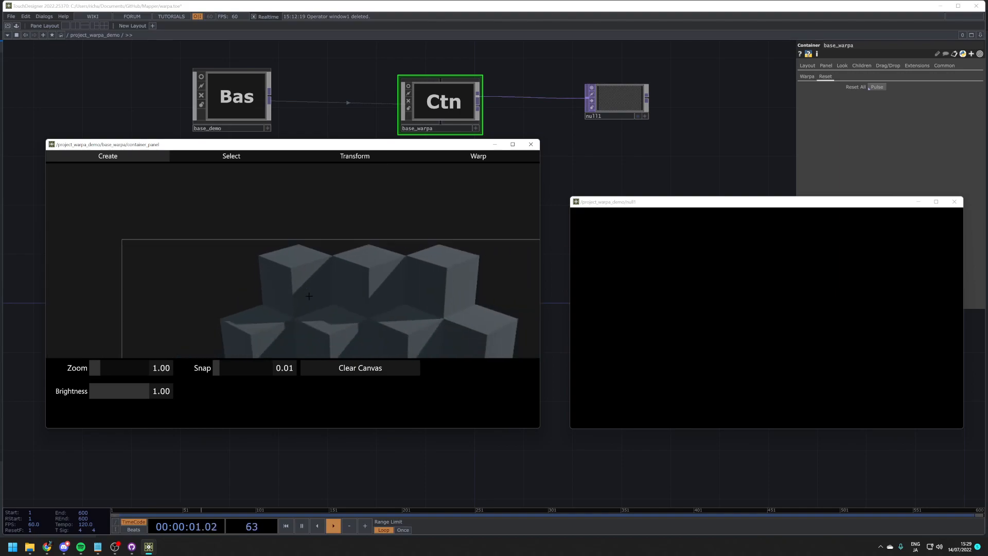
# Step: Compare Transform mode with Create mode on the cleared canvas, ending in Transform mode
pyautogui.click(346, 157)
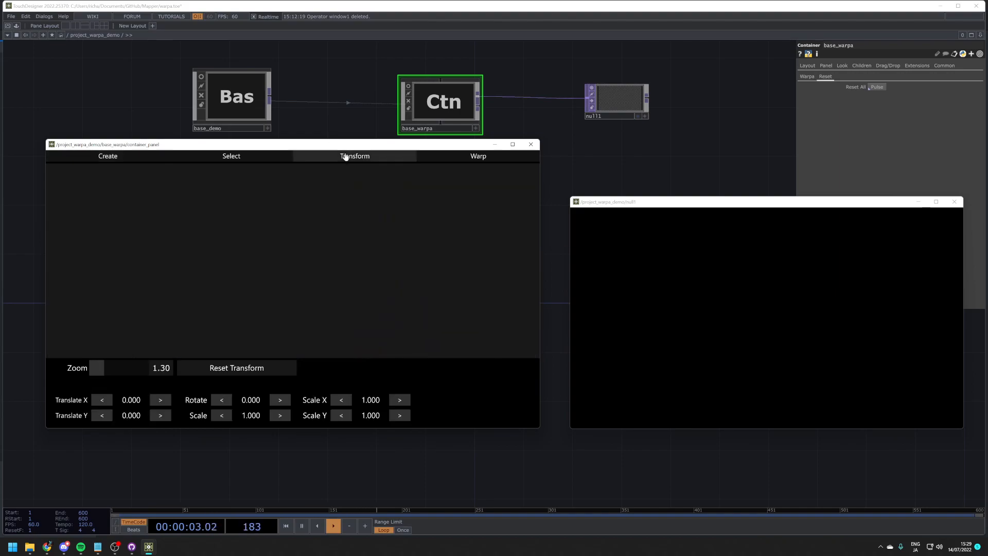
pyautogui.click(116, 157)
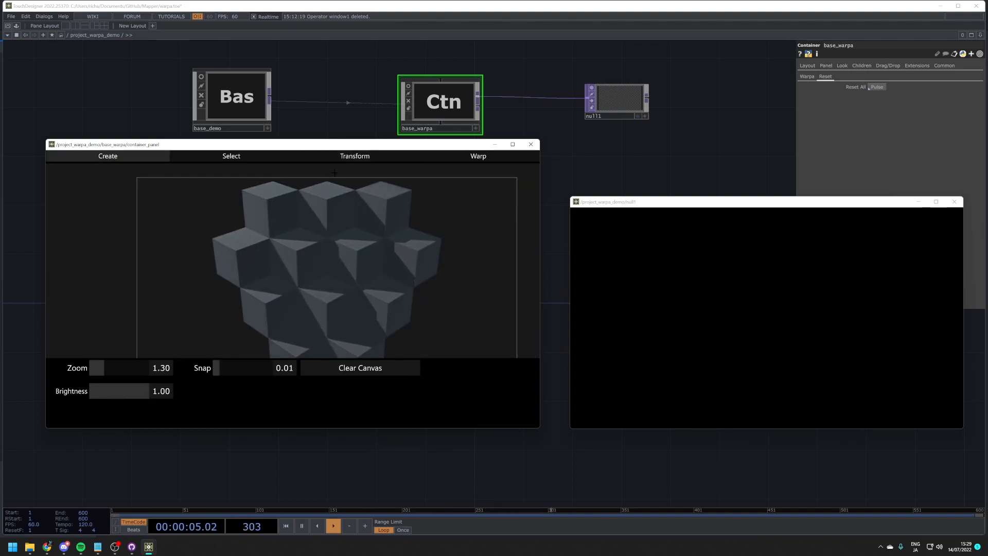
pyautogui.click(343, 157)
# Step: Show base_warpa's Warpa parameters, close the null1 output window, and move the mapping panel lower, clear of the network
pyautogui.moveTo(340, 144); pyautogui.dragTo(342, 228)
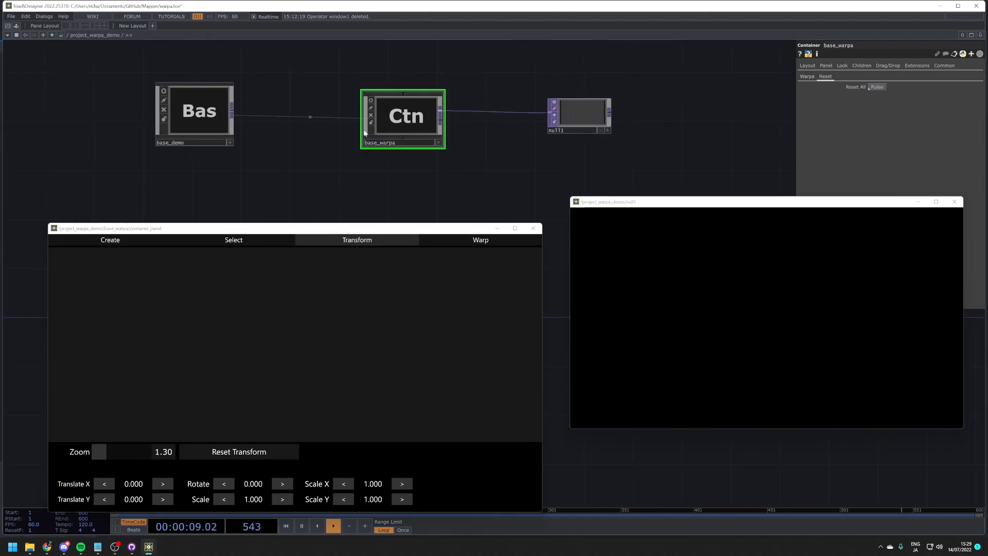
pyautogui.scroll(3, 400, 119)
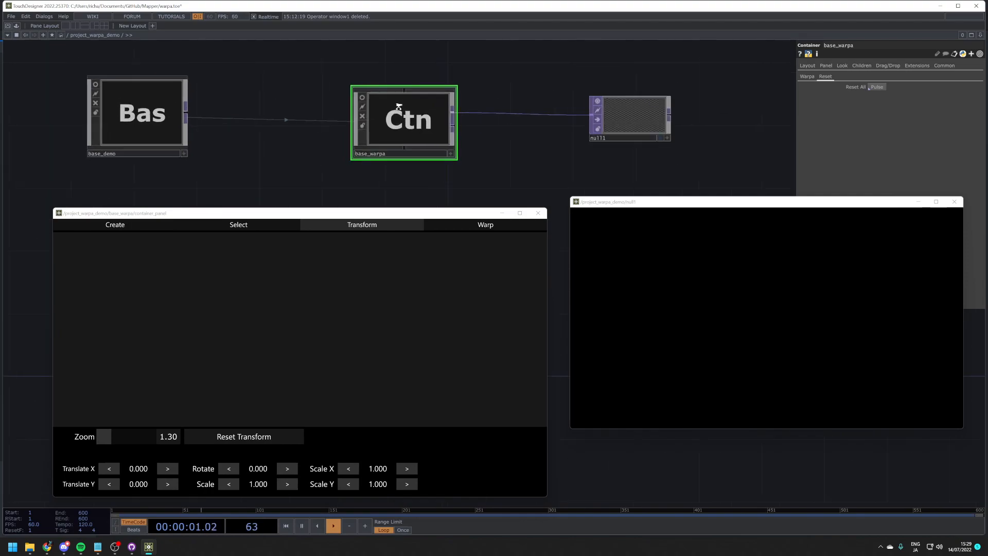
pyautogui.click(807, 76)
pyautogui.click(954, 201)
pyautogui.moveTo(425, 216); pyautogui.dragTo(547, 340)
pyautogui.scroll(2, 513, 281)
pyautogui.scroll(1, 441, 124)
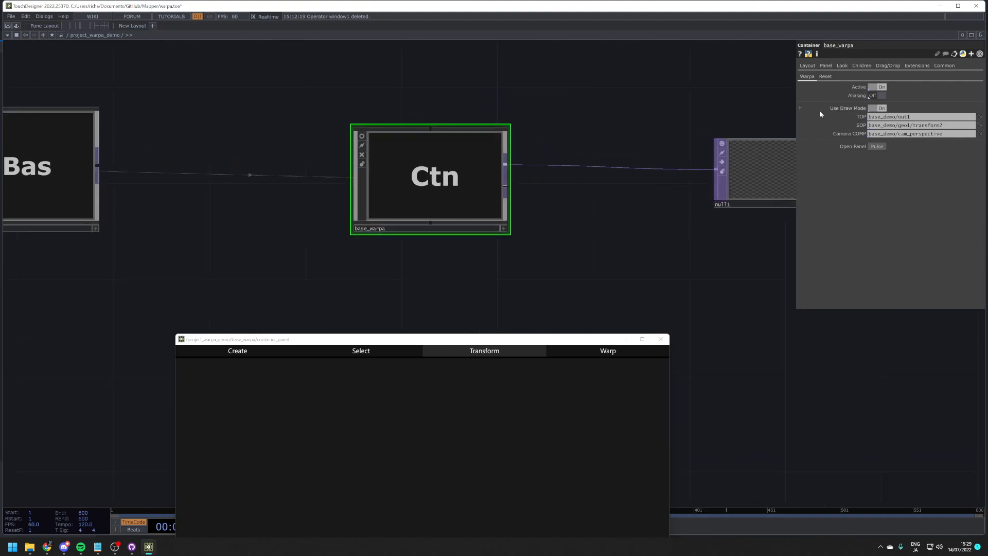
# Step: Clear base_warpa's SOP and Camera COMP references while leaving its TOP as base_demo/out1
pyautogui.click(917, 133)
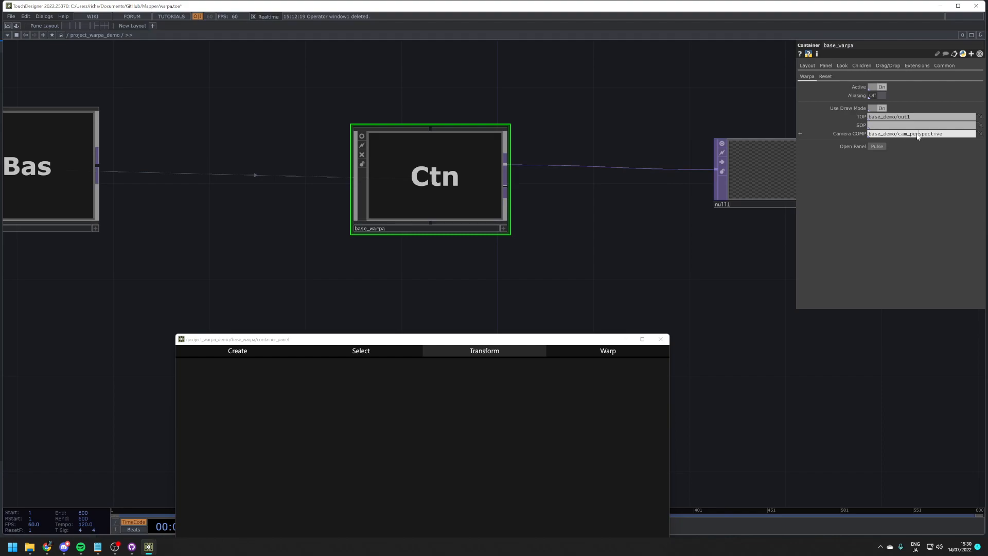
pyautogui.click(883, 117)
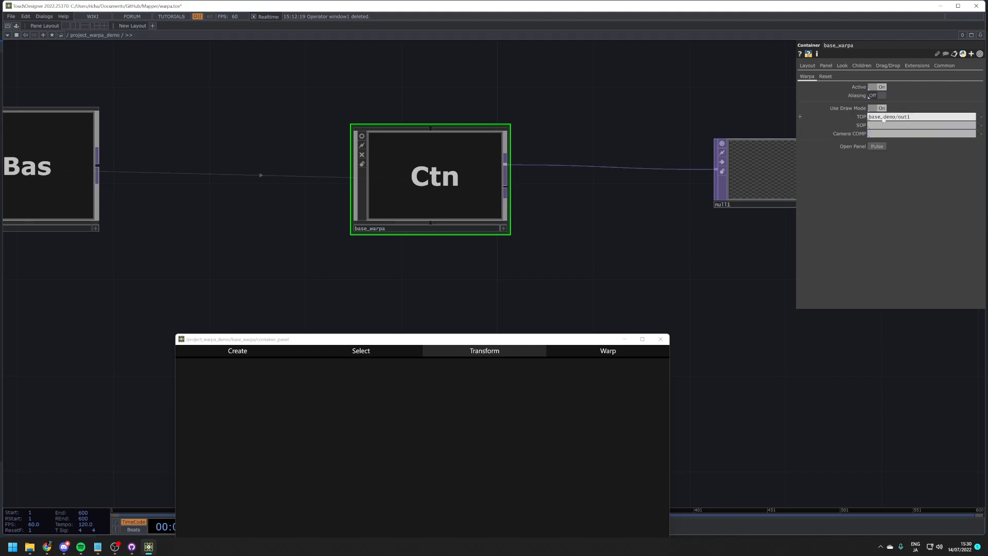
# Step: Enter base_demo and examine the cube render in the out1 operator
pyautogui.scroll(-3, 566, 234)
pyautogui.click(304, 194)
pyautogui.press('i')
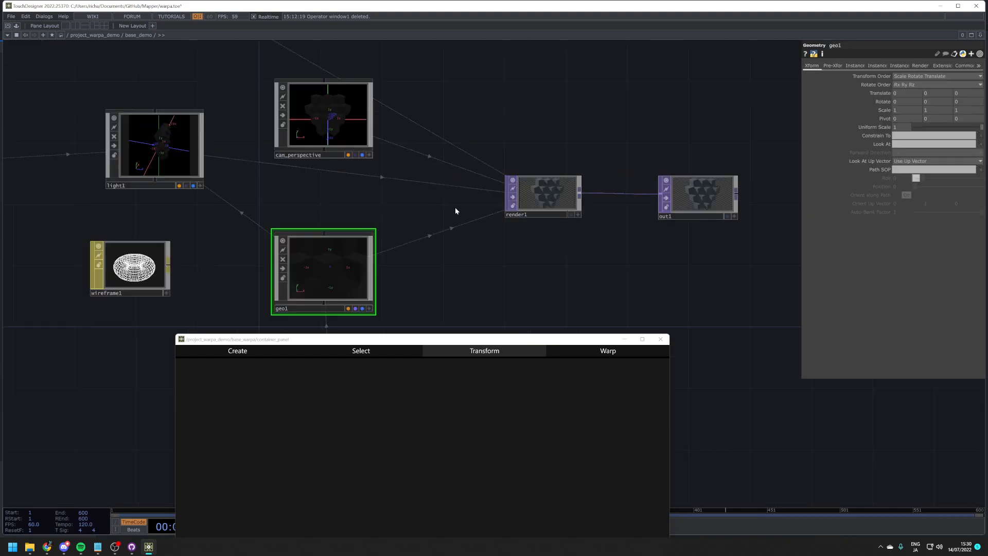
pyautogui.scroll(5, 756, 175)
pyautogui.click(465, 260)
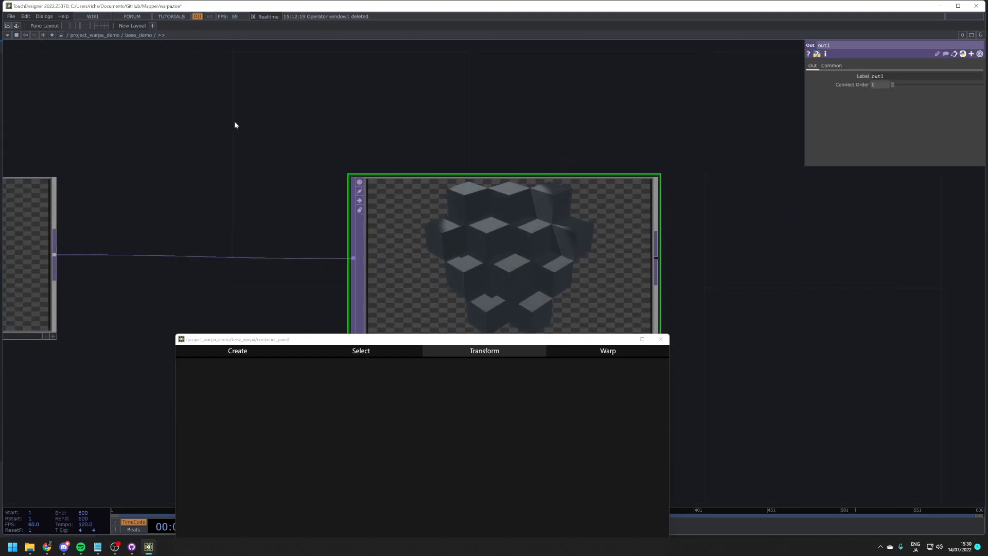
# Step: Return to the project_warpa_demo network and turn off Use Draw Mode on base_warpa
pyautogui.click(94, 35)
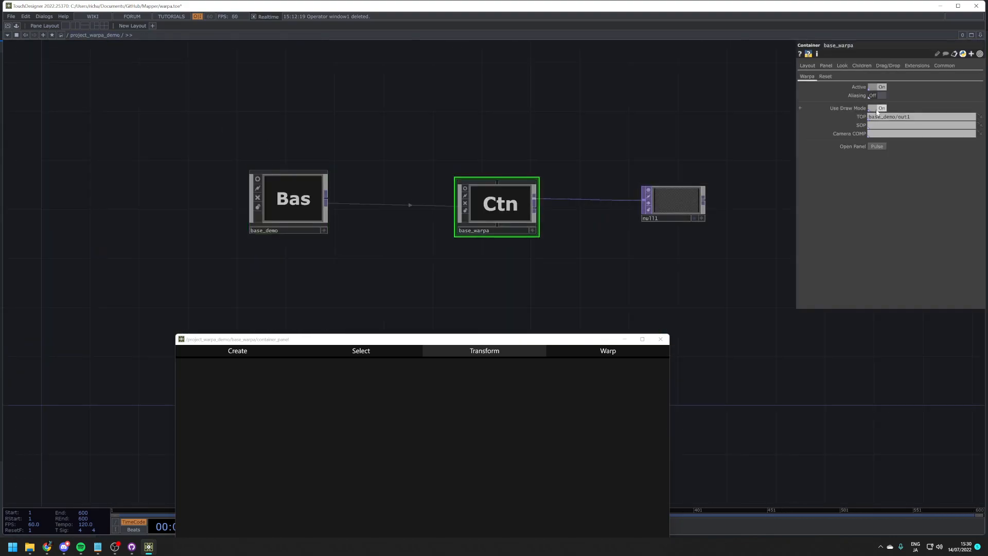
pyautogui.click(877, 109)
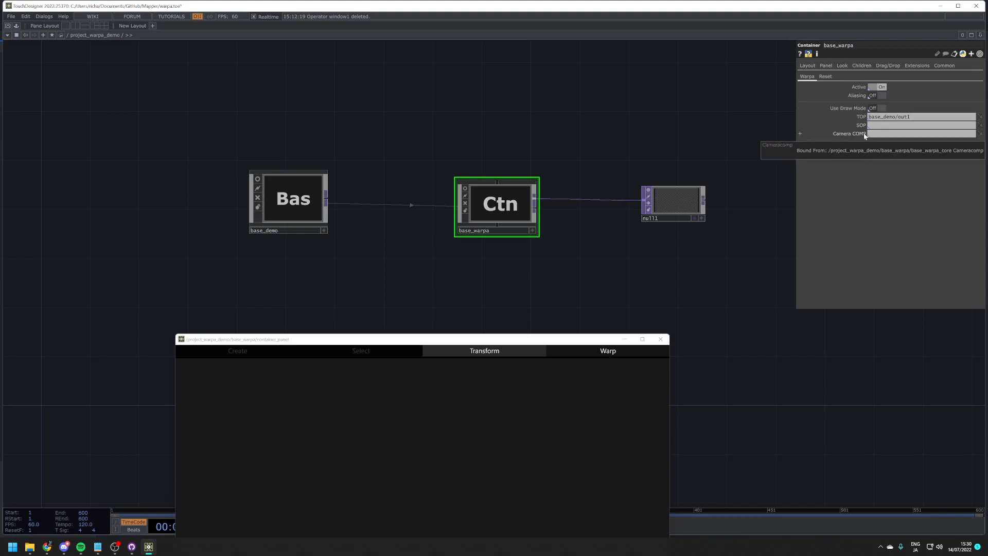
# Step: Open base_warpa's parameters in a floating window and place it over the network beside the container
pyautogui.moveTo(638, 142); pyautogui.dragTo(607, 135)
pyautogui.scroll(2, 481, 189)
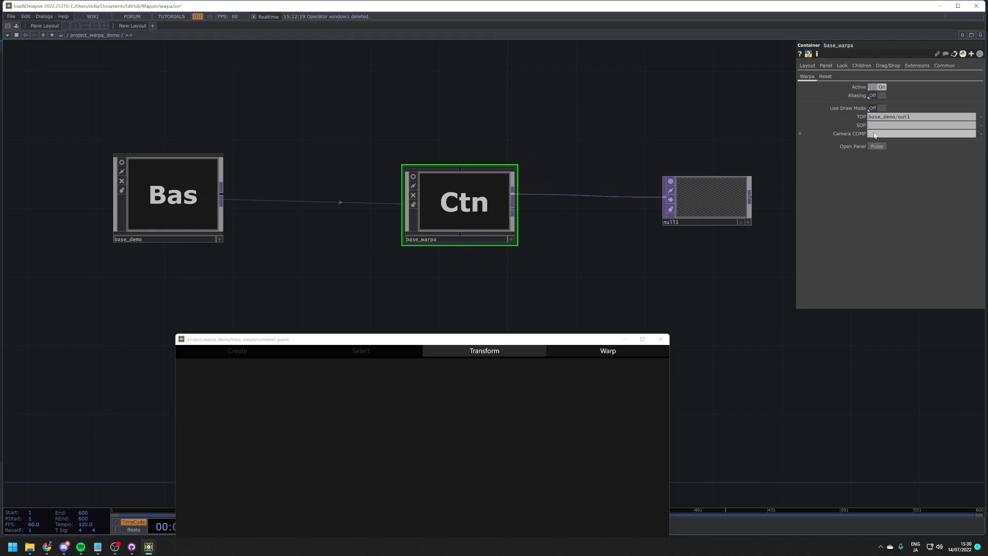
pyautogui.moveTo(618, 136); pyautogui.dragTo(628, 110)
pyautogui.moveTo(507, 244); pyautogui.dragTo(547, 259)
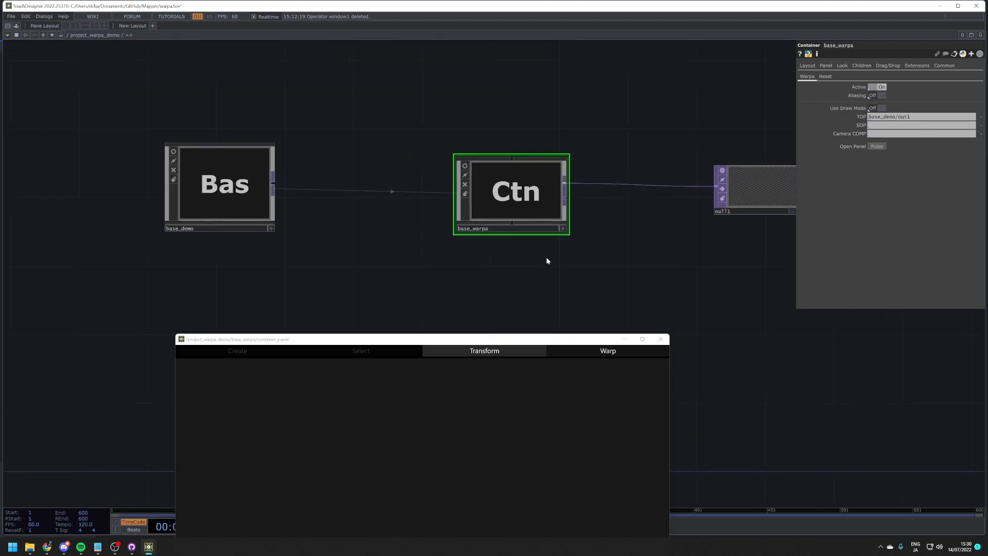
pyautogui.rightClick(544, 171)
pyautogui.click(563, 111)
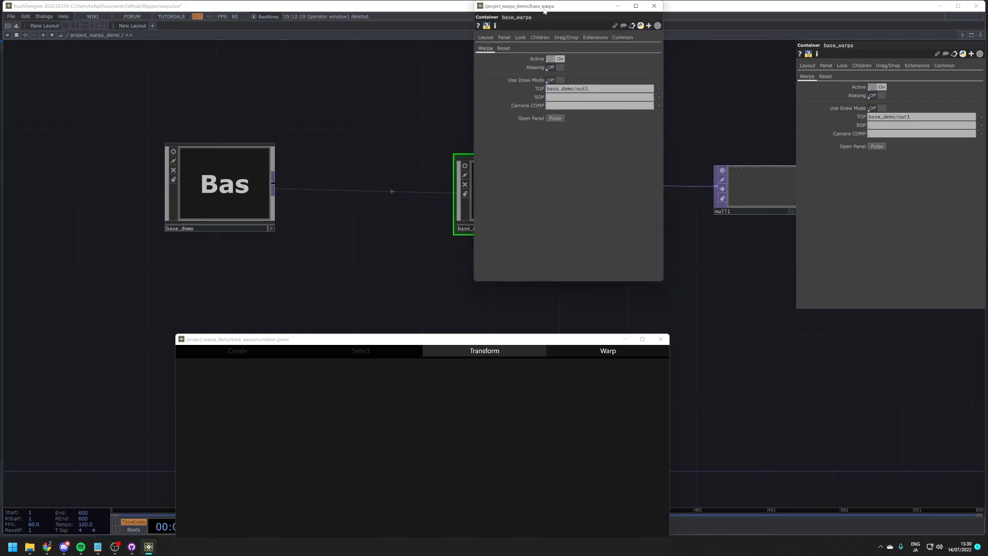
pyautogui.moveTo(544, 10); pyautogui.dragTo(616, 110)
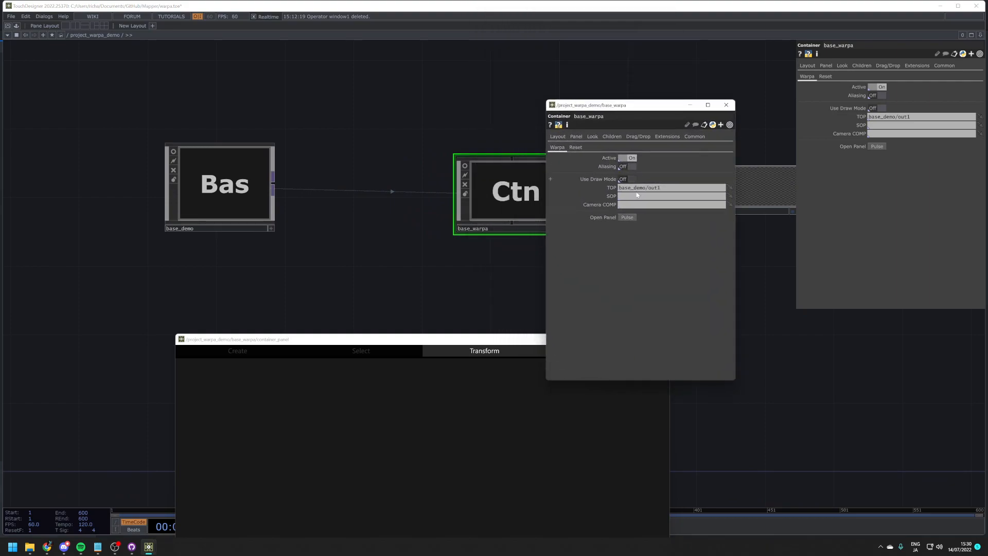
# Step: Enter base_demo and examine the cube render in render1 and the cam_perspective camera feeding it
pyautogui.doubleClick(230, 198)
pyautogui.scroll(-5, 471, 222)
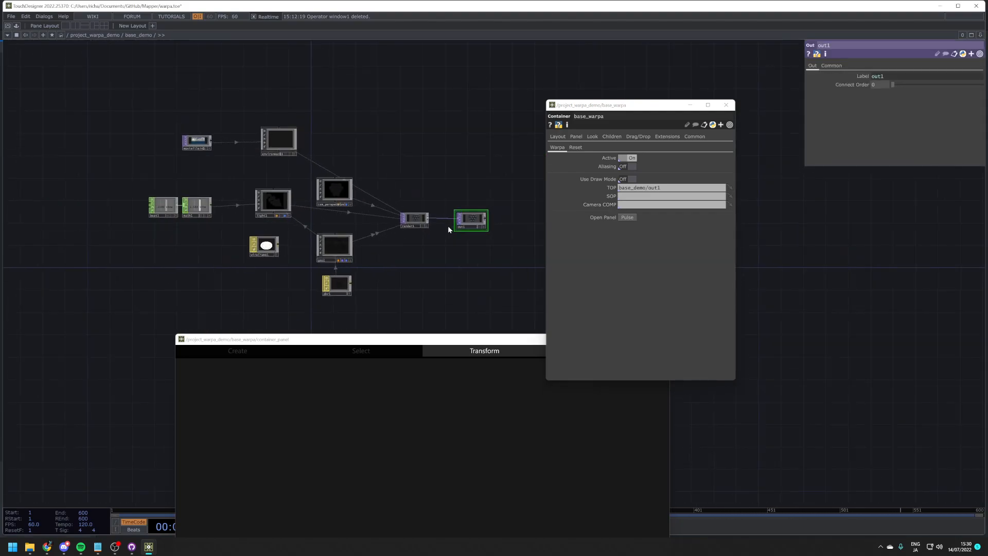
pyautogui.scroll(8, 415, 217)
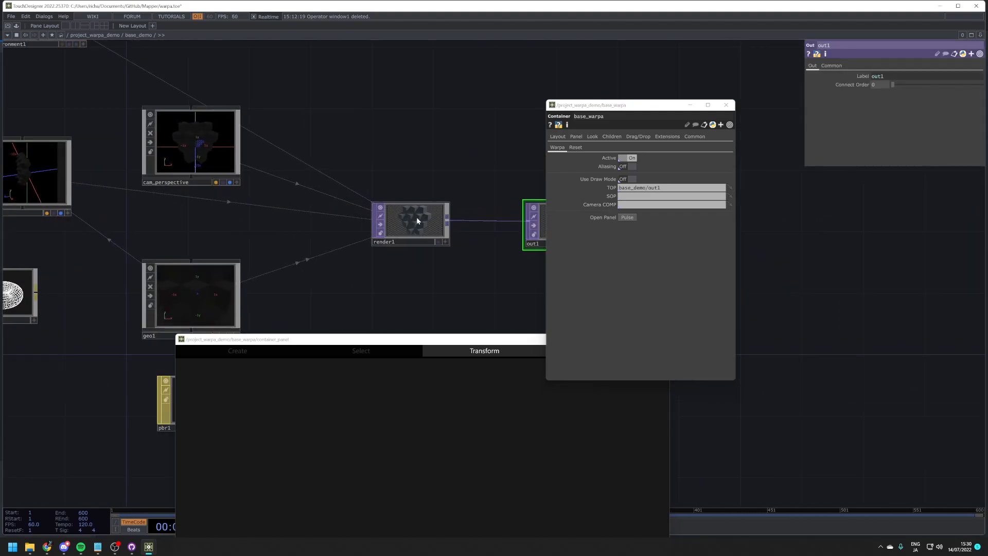
pyautogui.scroll(-2, 416, 219)
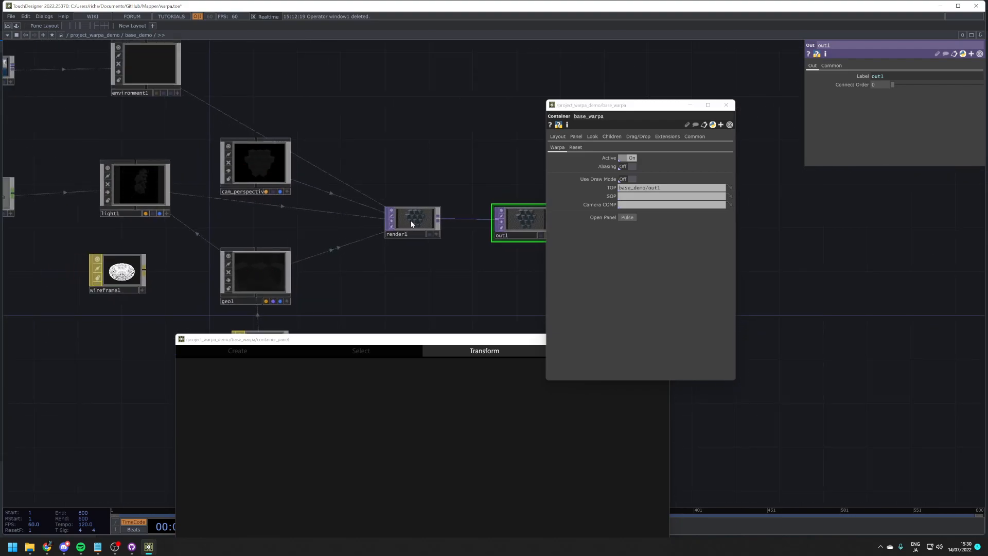
pyautogui.scroll(2, 411, 221)
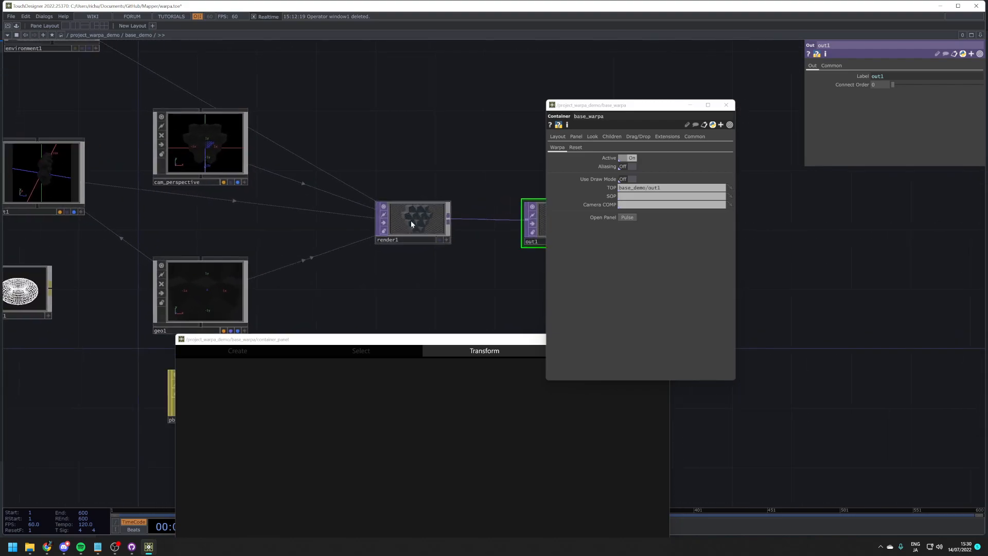
pyautogui.click(190, 149)
pyautogui.scroll(4, 188, 150)
pyautogui.scroll(-5, 181, 153)
pyautogui.scroll(5, 368, 239)
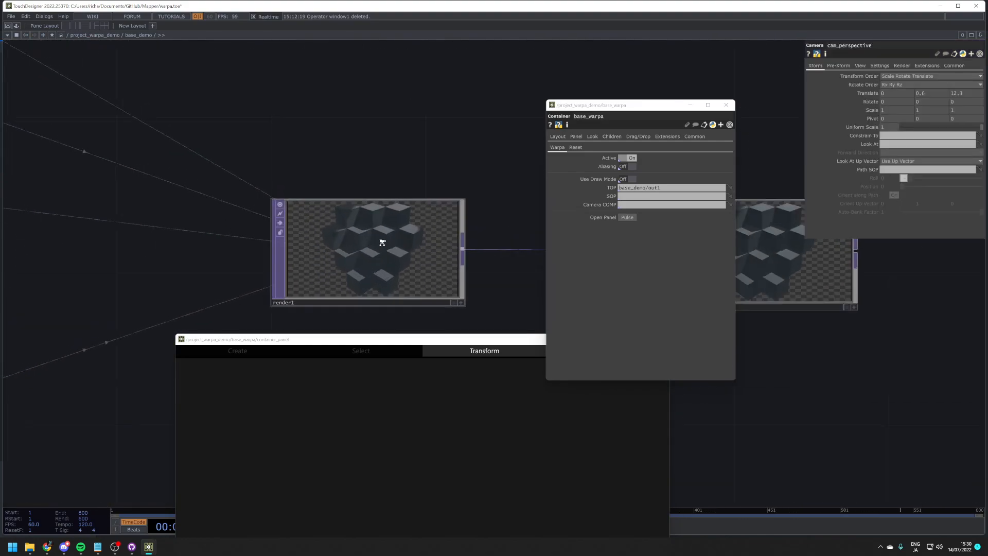
pyautogui.scroll(-5, 384, 242)
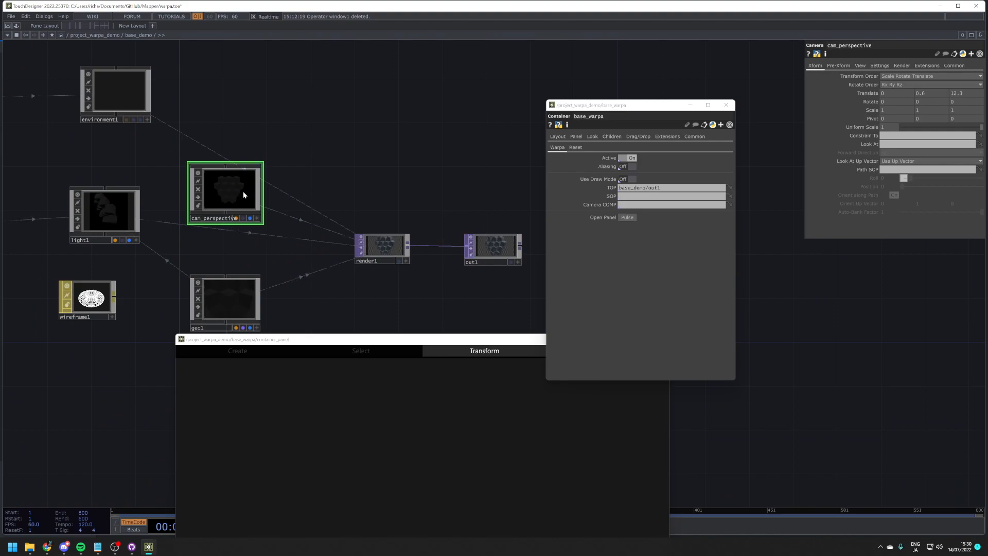
# Step: Set base_warpa's Camera COMP to cam_perspective from base_demo
pyautogui.scroll(1, 242, 199)
pyautogui.scroll(-3, 224, 200)
pyautogui.scroll(2, 259, 221)
pyautogui.scroll(1, 224, 190)
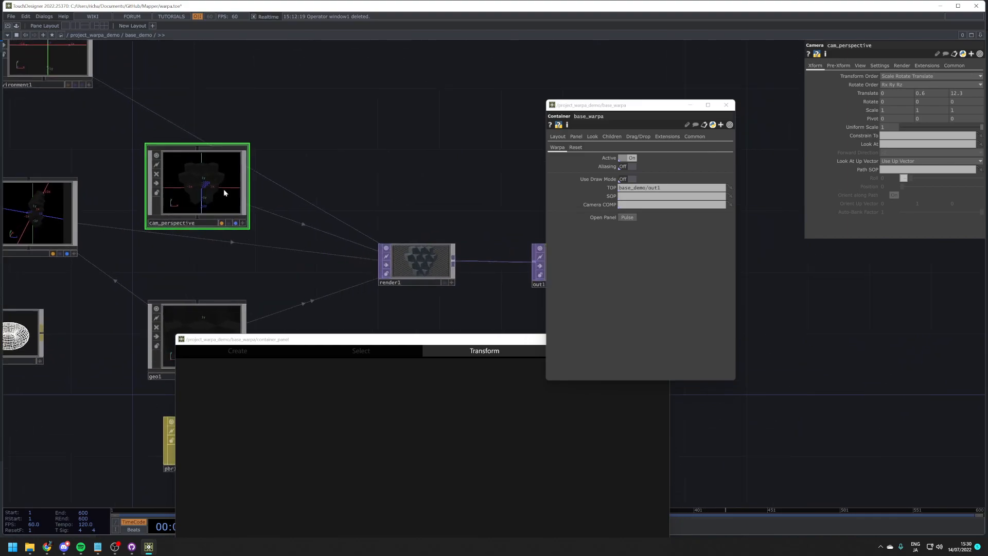
pyautogui.moveTo(197, 188); pyautogui.dragTo(655, 206)
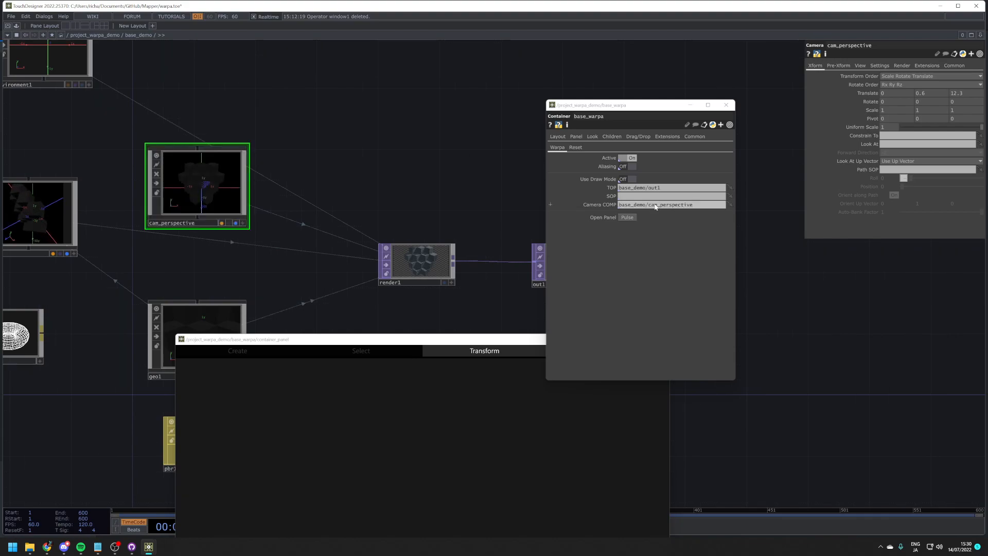
# Step: Check the cube render in render1 and enter the geo1 geometry component
pyautogui.scroll(5, 456, 227)
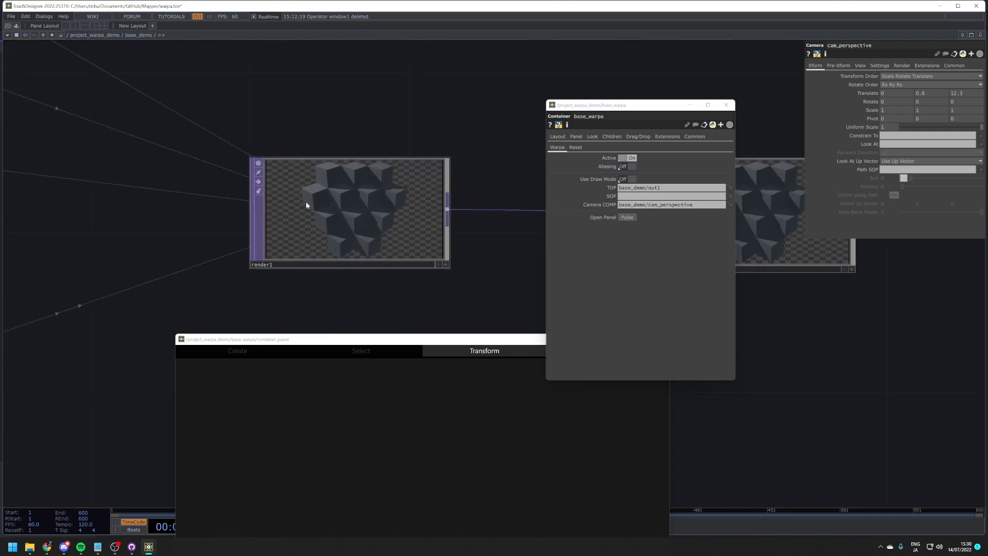
pyautogui.scroll(-5, 370, 206)
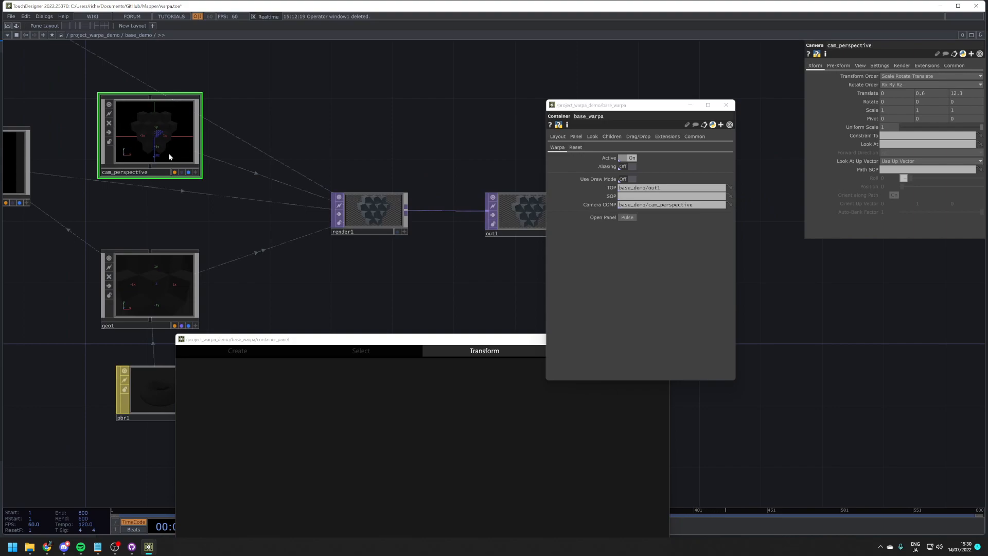
pyautogui.scroll(-3, 351, 205)
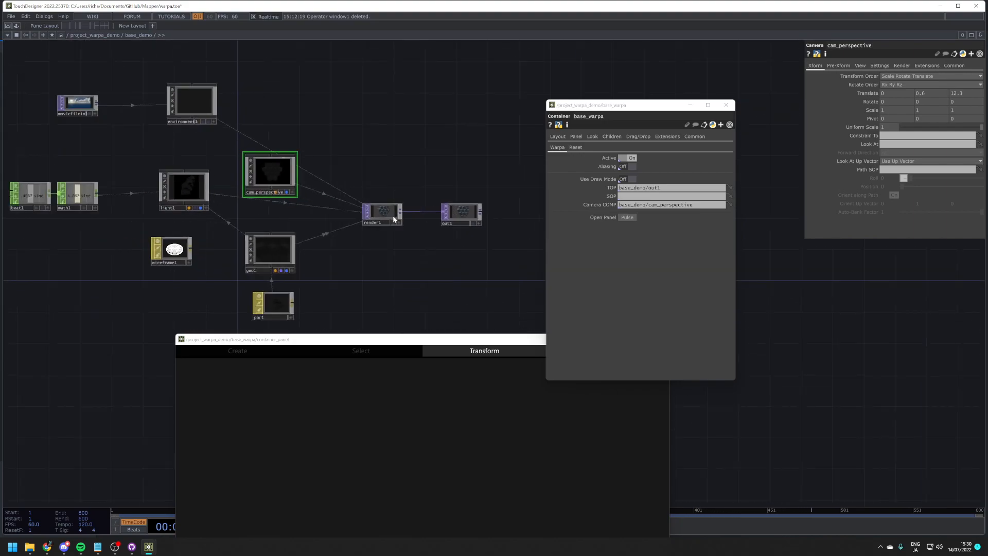
pyautogui.scroll(2, 282, 253)
pyautogui.click(282, 253)
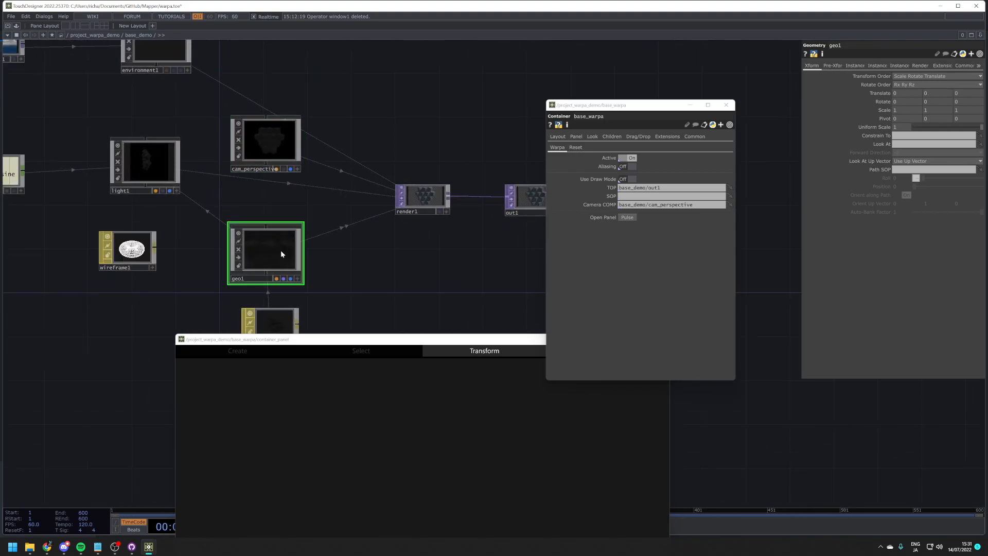
pyautogui.scroll(3, 281, 253)
pyautogui.scroll(3, 461, 166)
pyautogui.scroll(4, 461, 165)
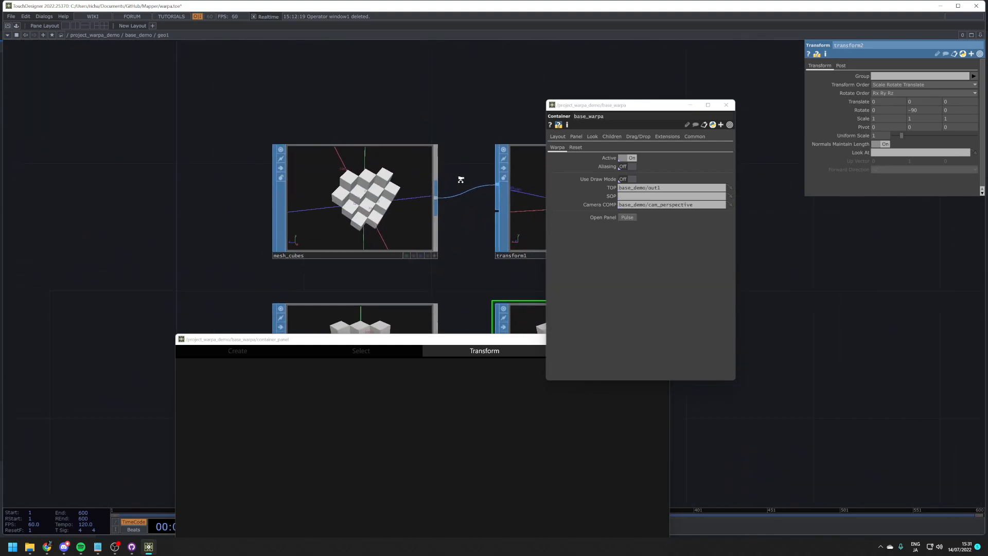
# Step: Examine the mesh_cubes model in its viewer from several angles, close up and as a whole
pyautogui.moveTo(461, 249); pyautogui.dragTo(341, 257)
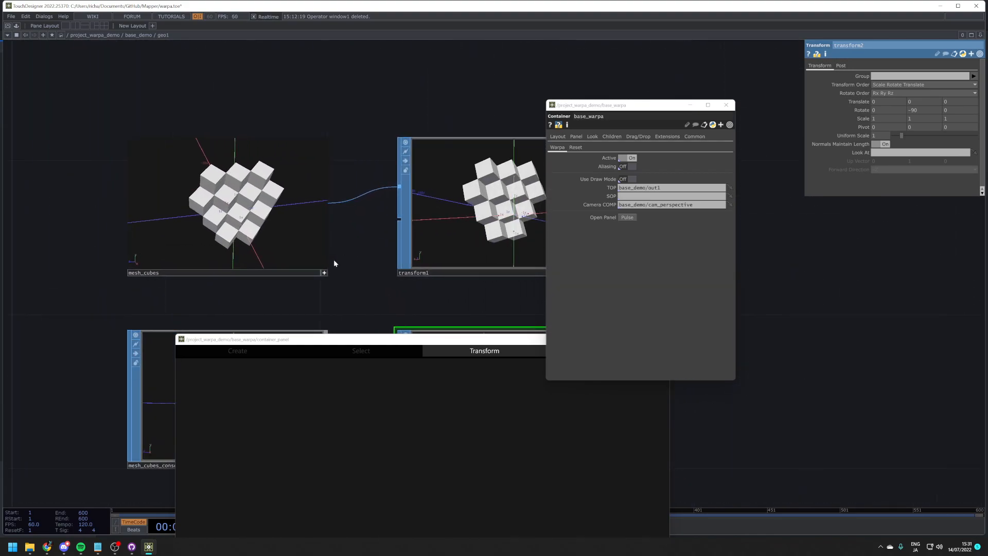
pyautogui.scroll(2, 121, 209)
pyautogui.moveTo(274, 208); pyautogui.dragTo(319, 226)
pyautogui.moveTo(318, 227); pyautogui.dragTo(306, 228, button='right')
pyautogui.scroll(4, 306, 227)
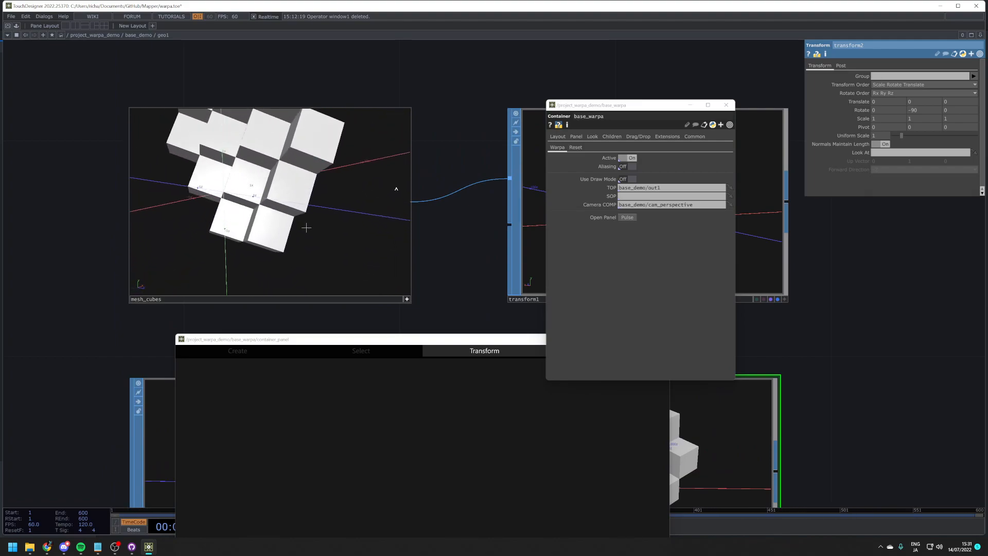
pyautogui.moveTo(277, 162); pyautogui.dragTo(334, 204, button='right')
pyautogui.moveTo(334, 204)
pyautogui.mouseDown()
pyautogui.moveTo(320, 211)
pyautogui.moveTo(355, 218)
pyautogui.moveTo(315, 206)
pyautogui.moveTo(273, 216)
pyautogui.moveTo(291, 219)
pyautogui.moveTo(273, 201)
pyautogui.moveTo(292, 170)
pyautogui.mouseUp()
pyautogui.press('w')
pyautogui.press('w')
pyautogui.rightClick(292, 169)
pyautogui.click(328, 193)
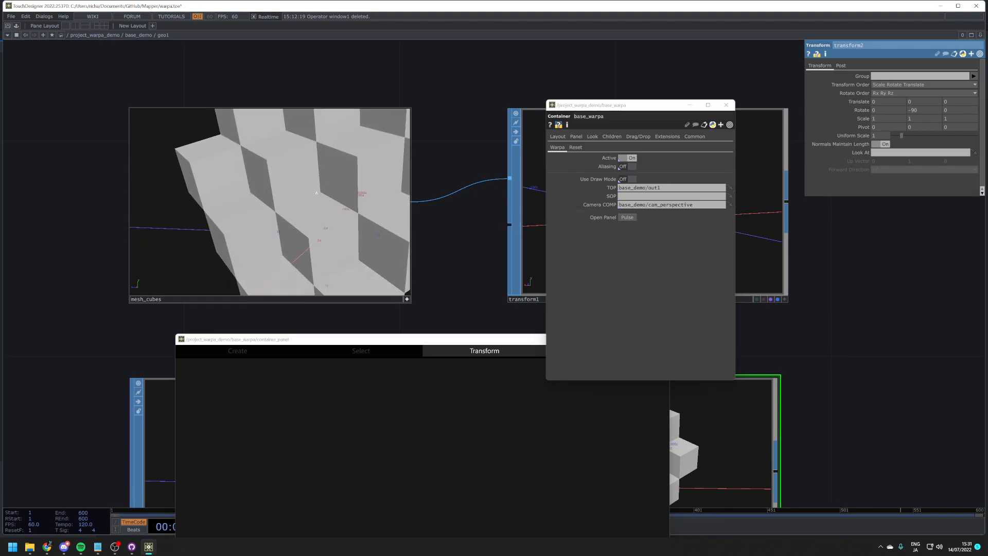
pyautogui.moveTo(317, 192); pyautogui.dragTo(274, 231, button='middle')
pyautogui.moveTo(274, 231); pyautogui.dragTo(335, 228)
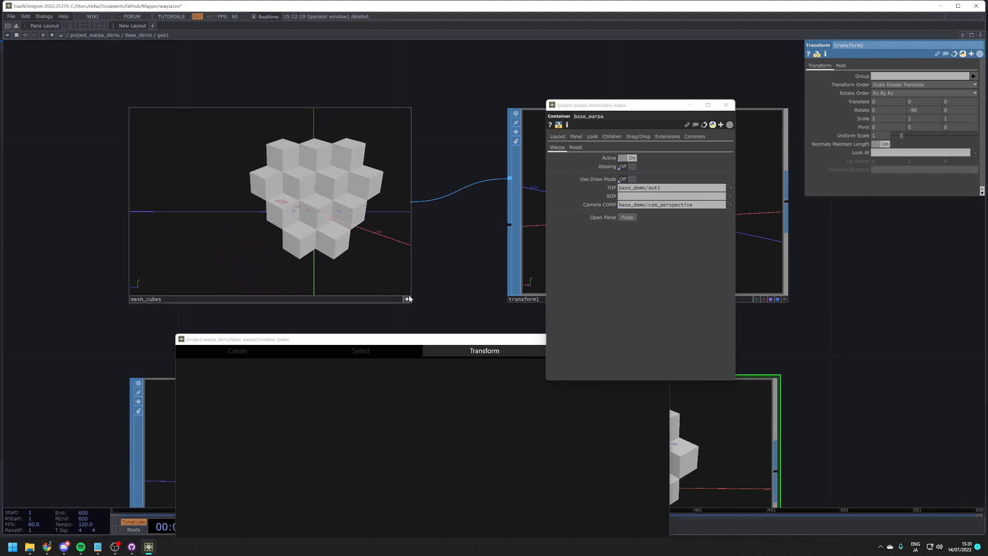
# Step: Examine the mesh_cubes_consolidated model in its viewer, in both wireframe and shaded display
pyautogui.scroll(-5, 360, 294)
pyautogui.scroll(4, 339, 298)
pyautogui.click(381, 288)
pyautogui.scroll(3, 149, 205)
pyautogui.moveTo(278, 221)
pyautogui.mouseDown()
pyautogui.moveTo(408, 220)
pyautogui.moveTo(338, 224)
pyautogui.moveTo(457, 232)
pyautogui.moveTo(354, 231)
pyautogui.mouseUp()
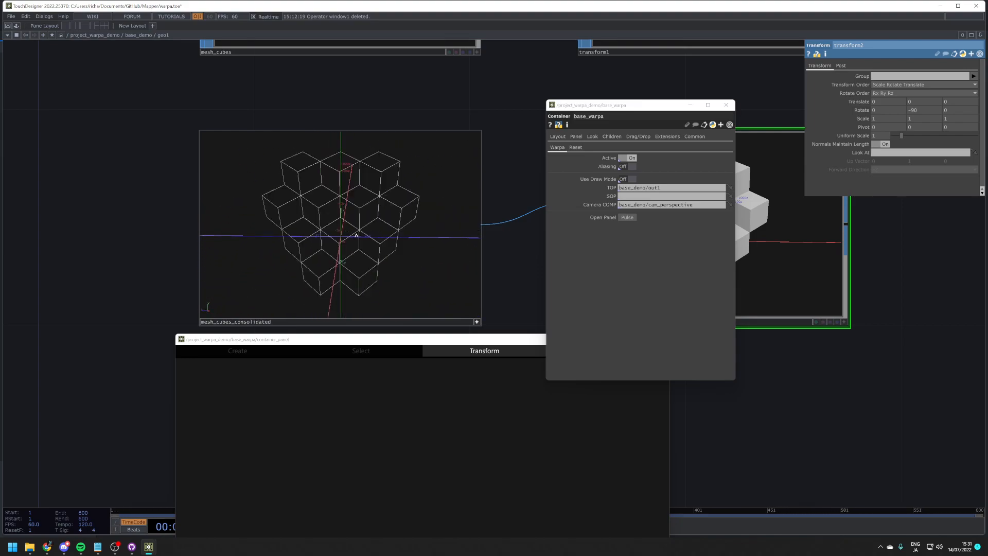
pyautogui.moveTo(356, 235); pyautogui.dragTo(404, 205, button='middle')
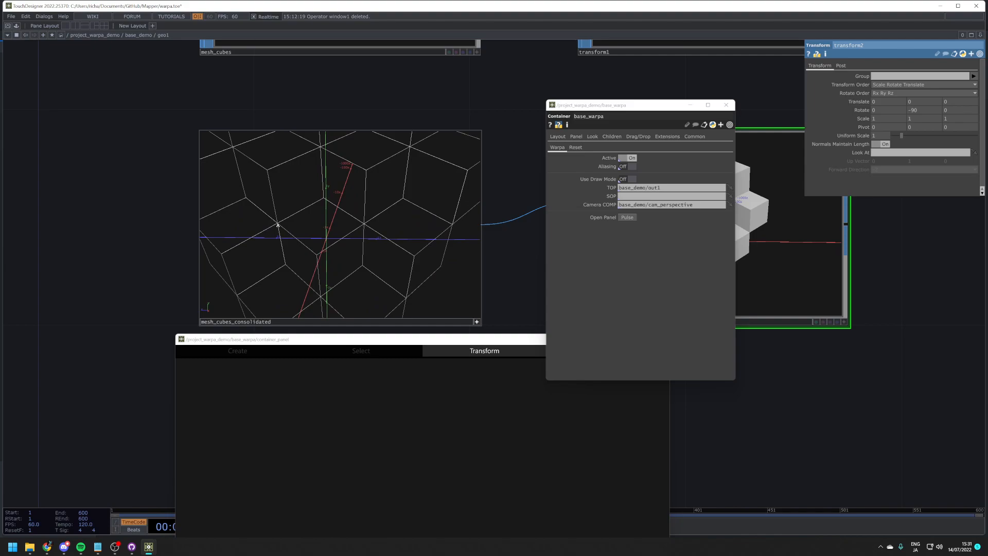
pyautogui.press('w')
pyautogui.moveTo(353, 201); pyautogui.dragTo(311, 201, button='middle')
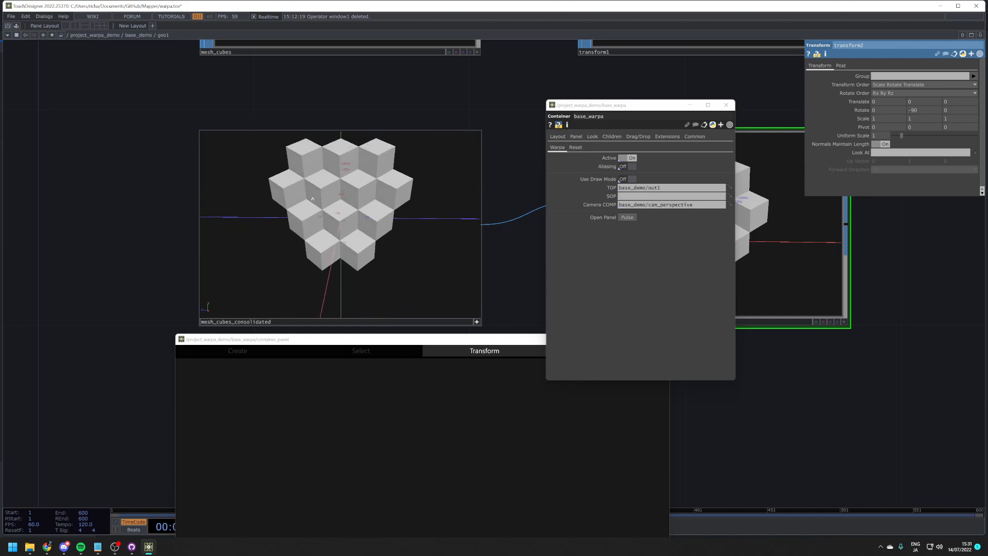
pyautogui.moveTo(138, 226); pyautogui.dragTo(73, 227)
pyautogui.scroll(-5, 73, 228)
pyautogui.moveTo(171, 272); pyautogui.dragTo(267, 275)
pyautogui.scroll(3, 267, 278)
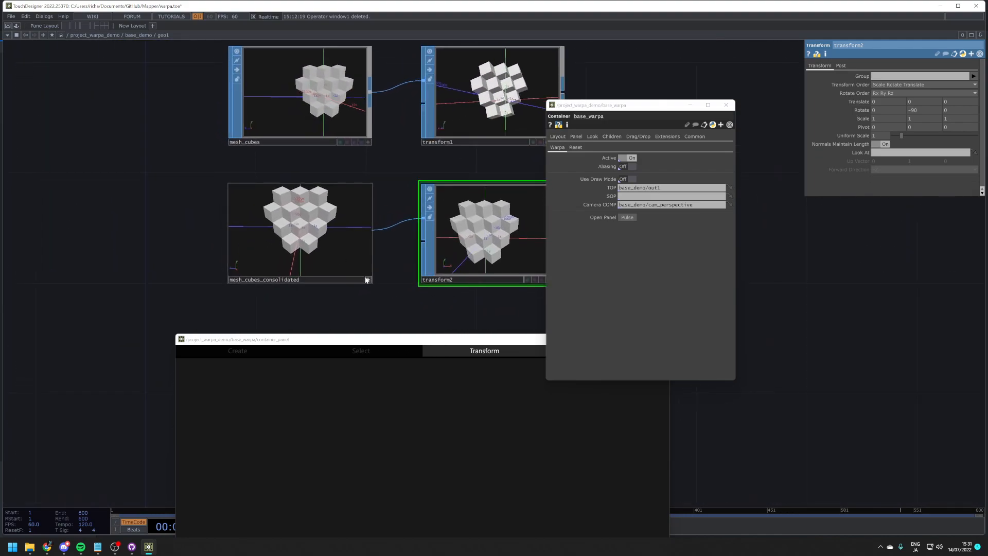
pyautogui.click(367, 280)
# Step: Set base_warpa's SOP to transform2 inside base_demo's geo1, the transform fed by mesh_cubes_consolidated
pyautogui.scroll(-4, 296, 245)
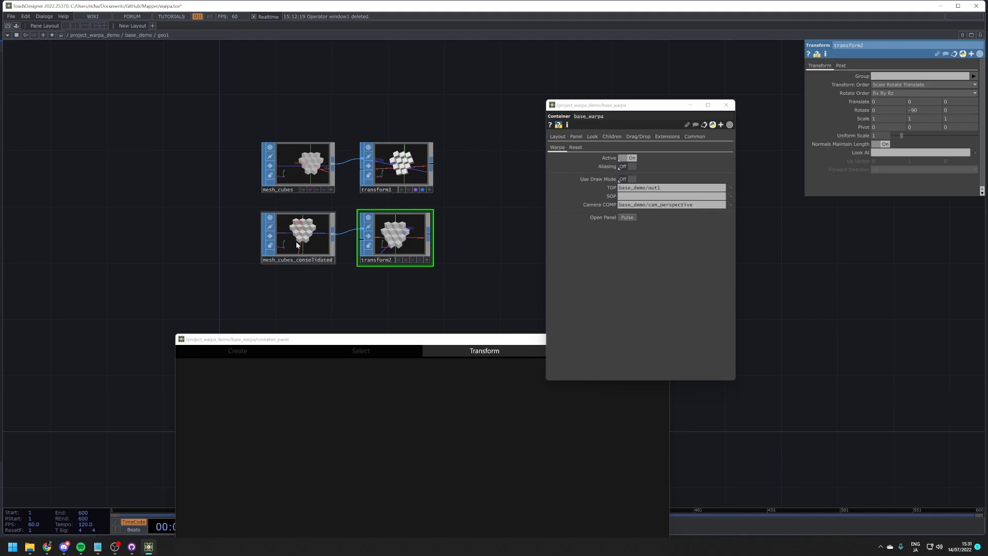
pyautogui.scroll(4, 297, 244)
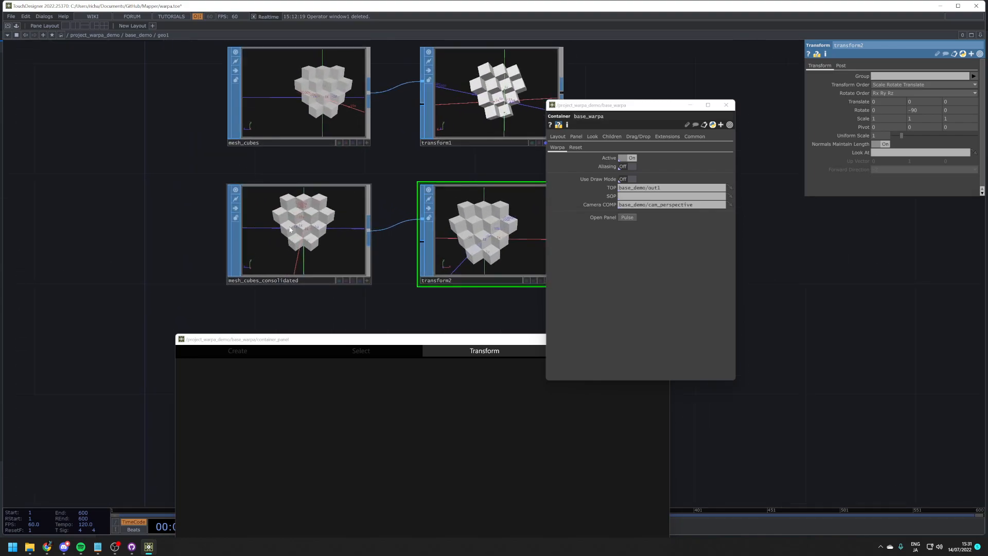
pyautogui.scroll(-2, 185, 194)
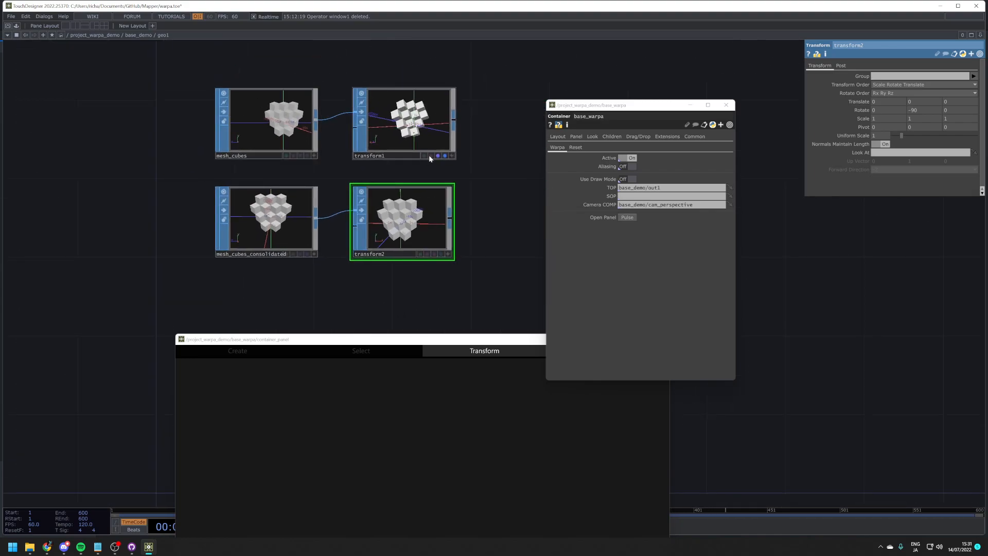
pyautogui.scroll(2, 403, 204)
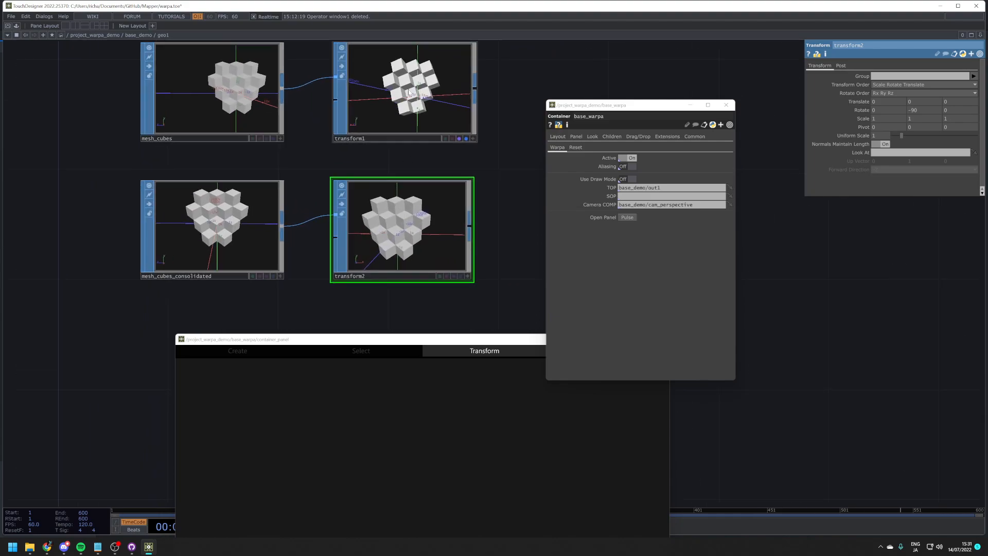
pyautogui.click(138, 35)
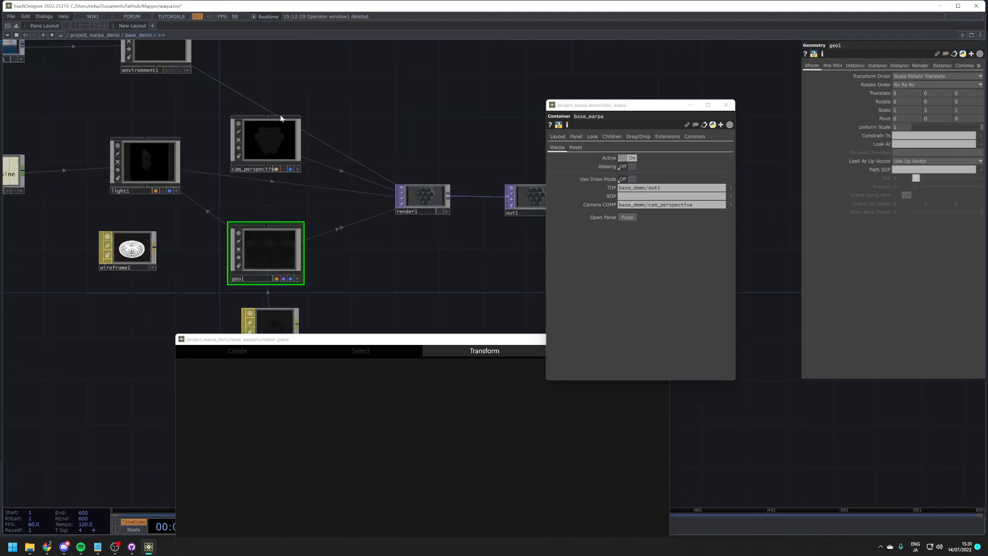
pyautogui.doubleClick(283, 254)
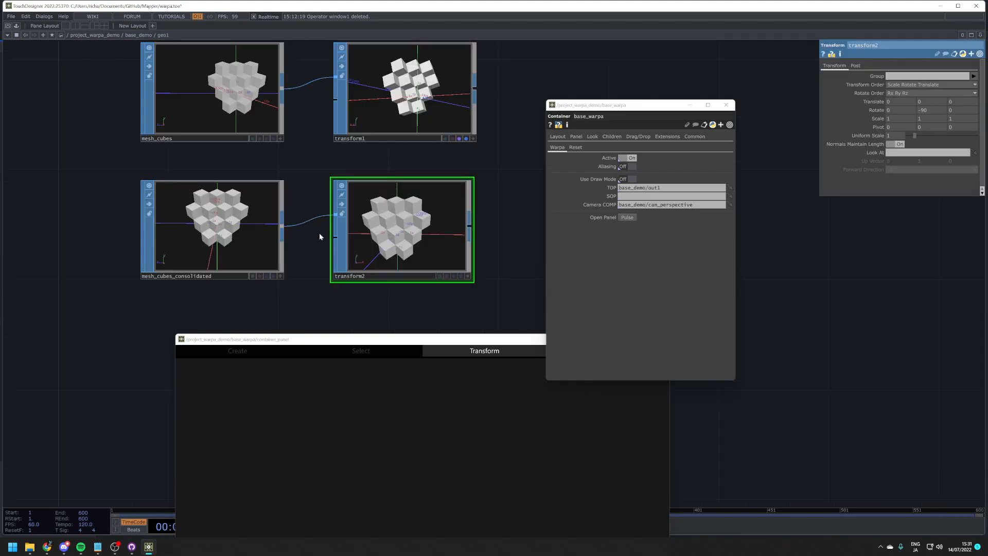
pyautogui.scroll(-6, 320, 237)
pyautogui.scroll(6, 360, 234)
pyautogui.scroll(1, 360, 234)
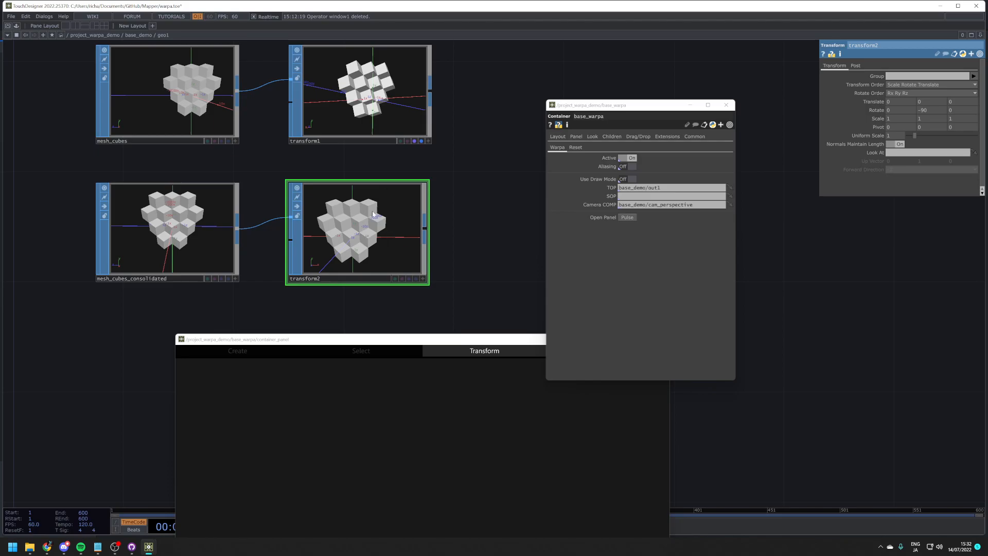
pyautogui.moveTo(374, 217); pyautogui.dragTo(643, 197)
# Step: Bring the whole cube mapping into view in base_warpa's panel and nudge its Translate X up and back down
pyautogui.moveTo(457, 340); pyautogui.dragTo(470, 176)
pyautogui.scroll(-1, 335, 287)
pyautogui.moveTo(602, 327); pyautogui.dragTo(566, 307, button='middle')
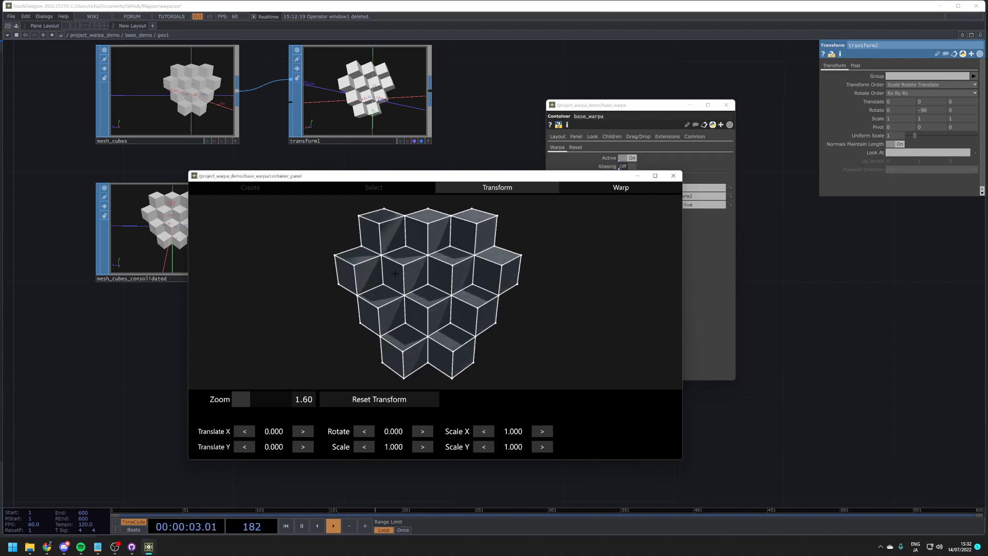
pyautogui.click(305, 435)
pyautogui.click(249, 435)
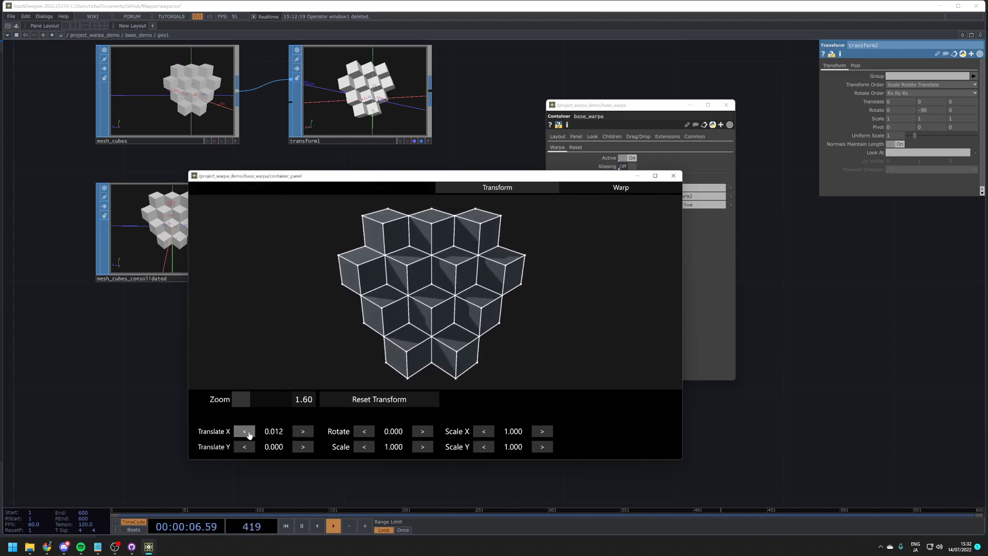
# Step: Switch base_warpa's panel to Warp mode and shift a few neighbouring vertices on the left-centre cubes outward
pyautogui.click(620, 187)
pyautogui.scroll(5, 422, 281)
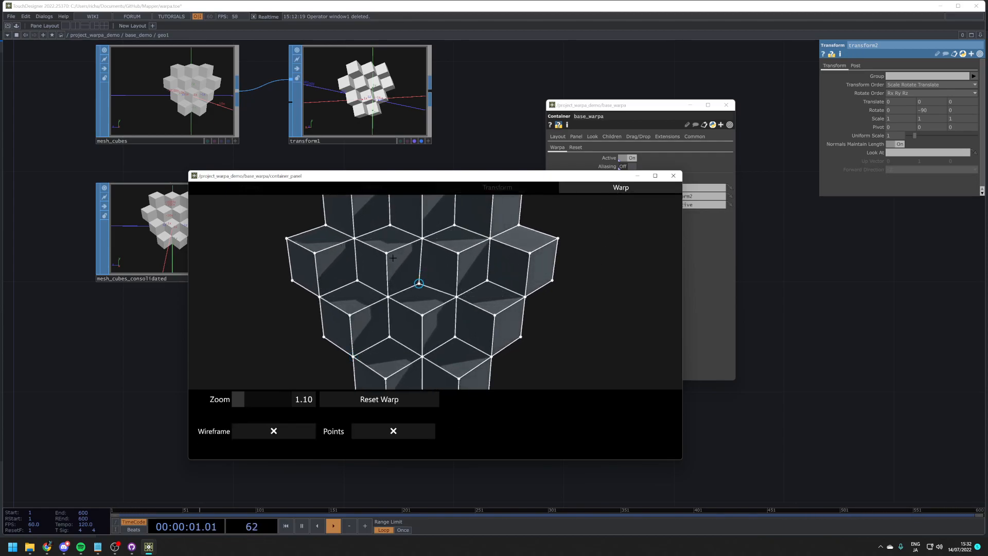
pyautogui.moveTo(357, 281); pyautogui.dragTo(314, 304)
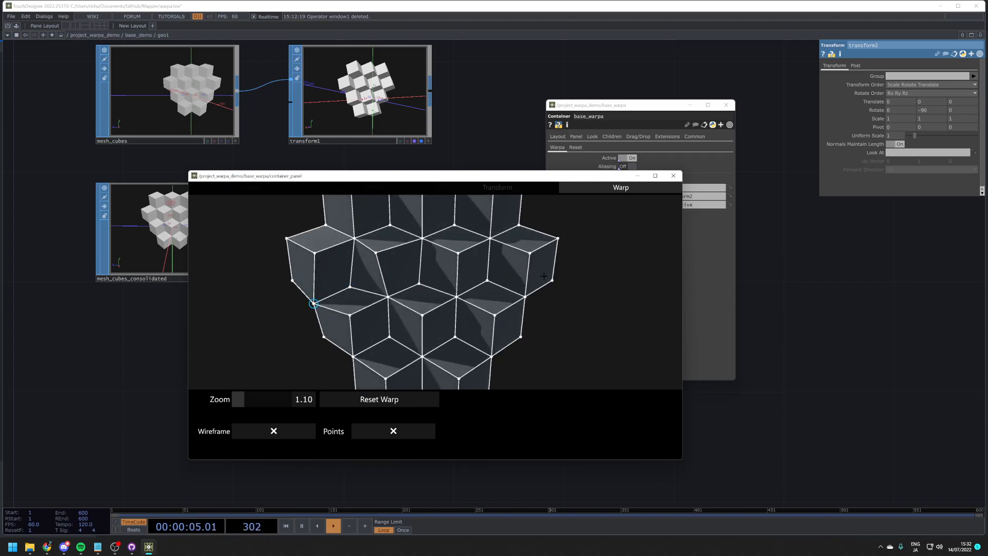
# Step: Return to the base_demo network and open out1's viewer in a floating window placed beside the warp panel
pyautogui.moveTo(516, 176); pyautogui.dragTo(455, 236)
pyautogui.click(137, 35)
pyautogui.scroll(-3, 213, 160)
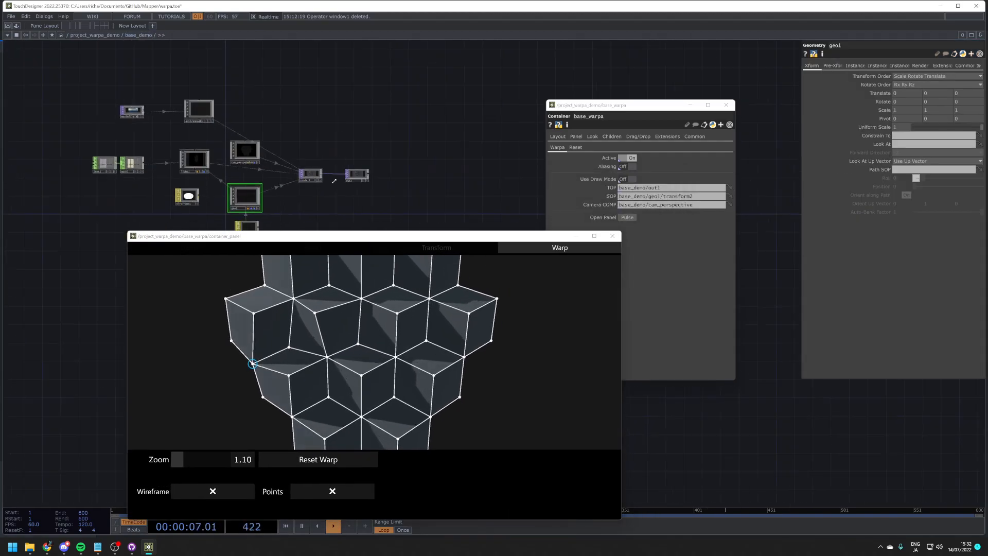
pyautogui.scroll(4, 378, 182)
pyautogui.rightClick(351, 150)
pyautogui.click(368, 147)
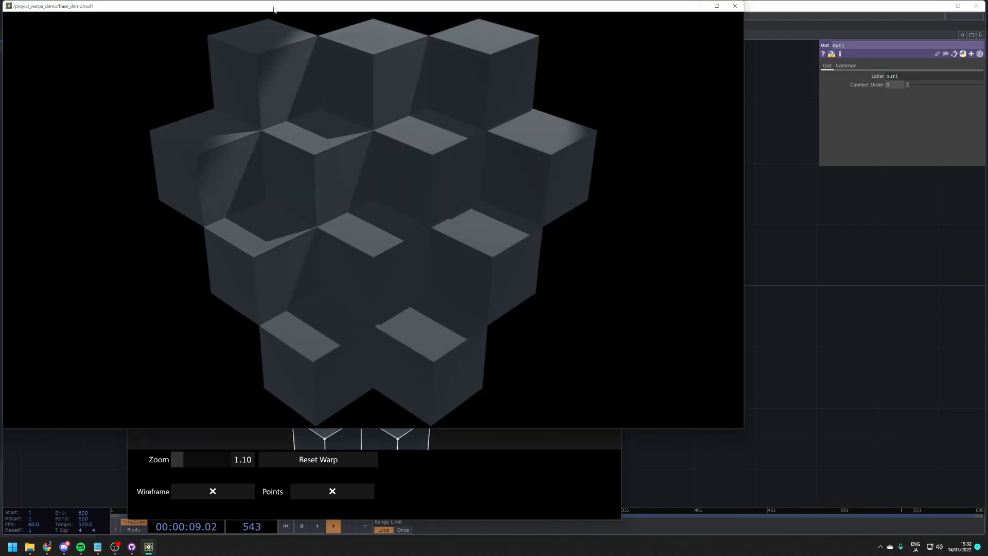
pyautogui.moveTo(273, 7); pyautogui.dragTo(516, 50)
pyautogui.moveTo(248, 43); pyautogui.dragTo(584, 205)
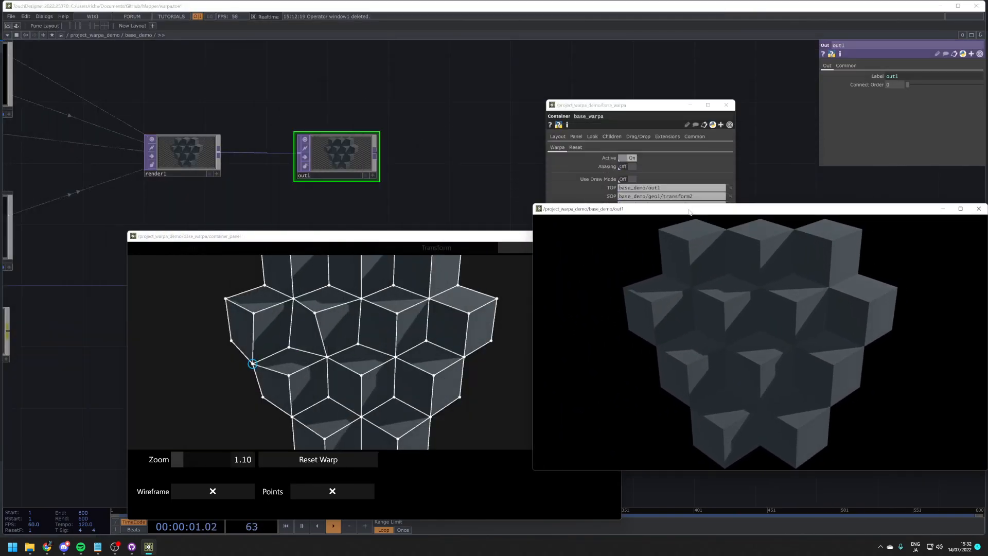
# Step: Move out1's viewer above the warp panel and turn on the panel's Wireframe and Points overlays
pyautogui.moveTo(688, 210); pyautogui.dragTo(571, 102)
pyautogui.click(209, 493)
pyautogui.click(209, 493)
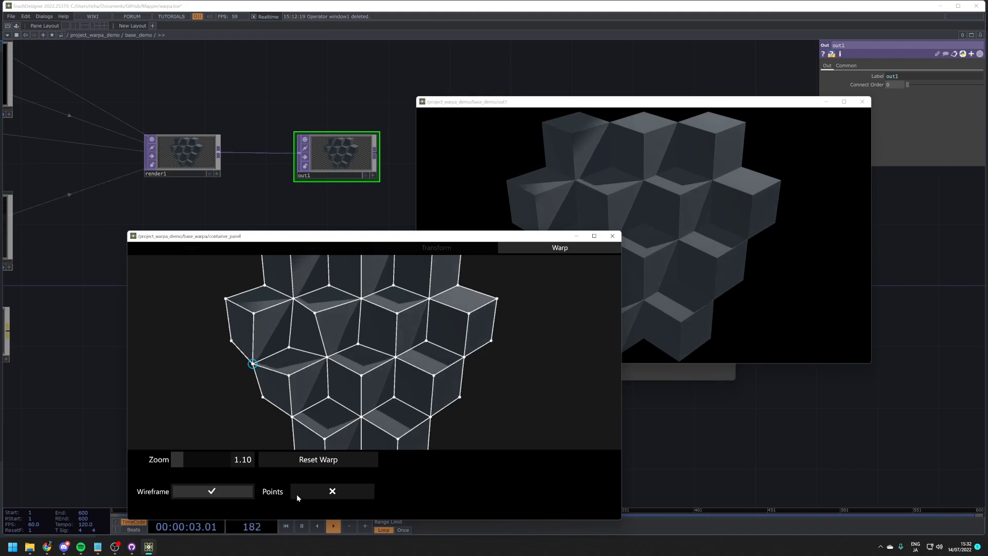
pyautogui.click(327, 493)
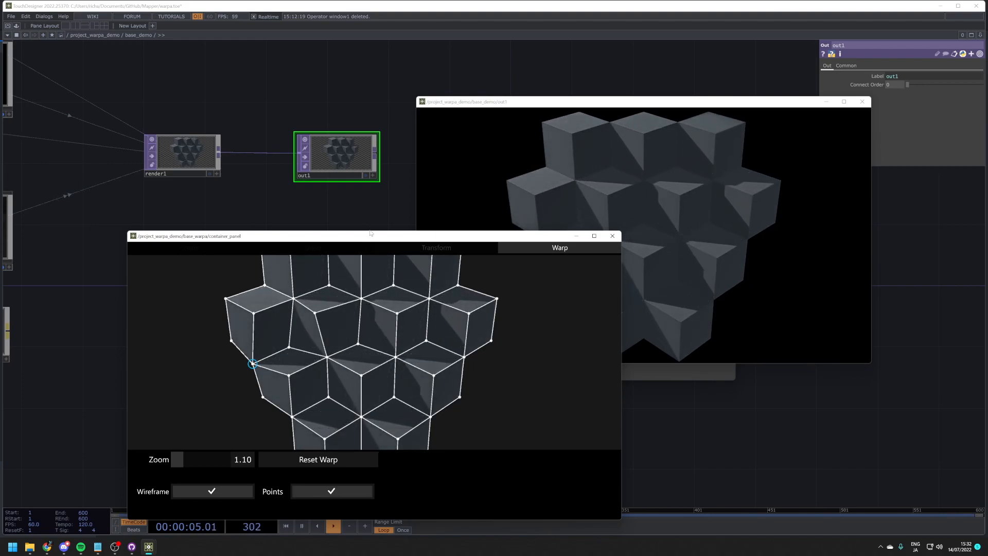
# Step: Lower the warp panel in the workspace and close out1's floating viewer
pyautogui.moveTo(371, 232); pyautogui.dragTo(372, 261)
pyautogui.moveTo(608, 105); pyautogui.dragTo(668, 257)
pyautogui.scroll(-5, 489, 164)
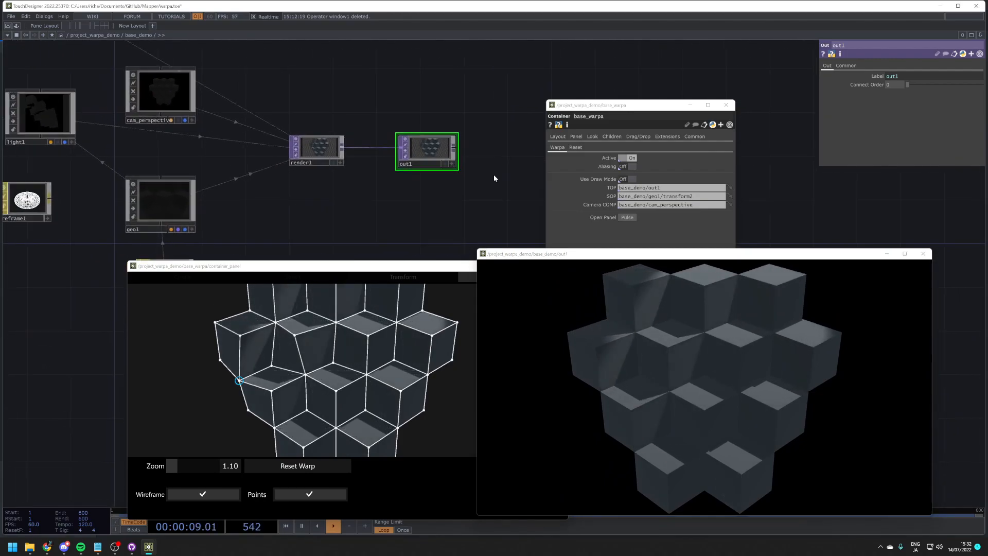
pyautogui.click(922, 253)
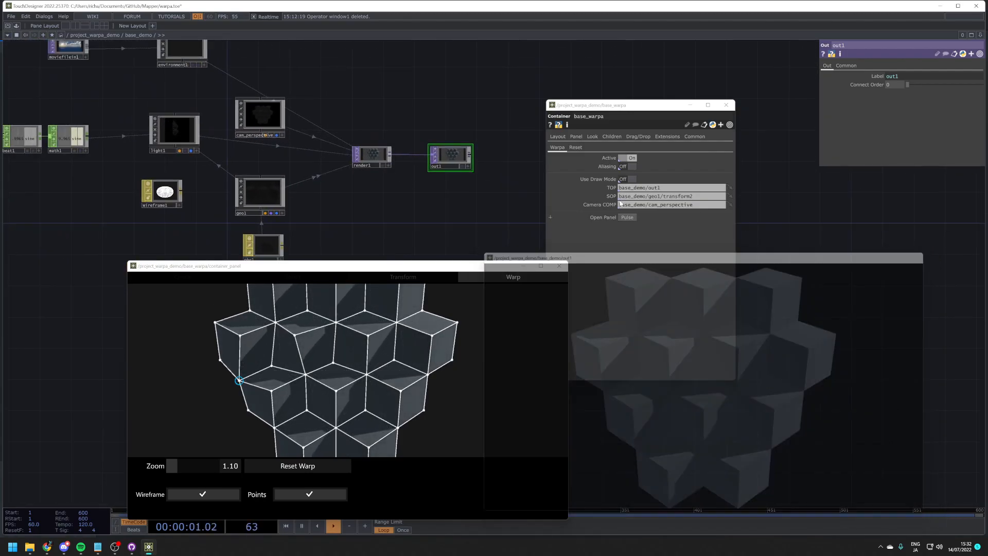
# Step: Go up to the project_warpa_demo network and open null1's viewer in a floating window beside the warp panel
pyautogui.click(94, 35)
pyautogui.scroll(-5, 154, 152)
pyautogui.scroll(5, 407, 178)
pyautogui.rightClick(344, 151)
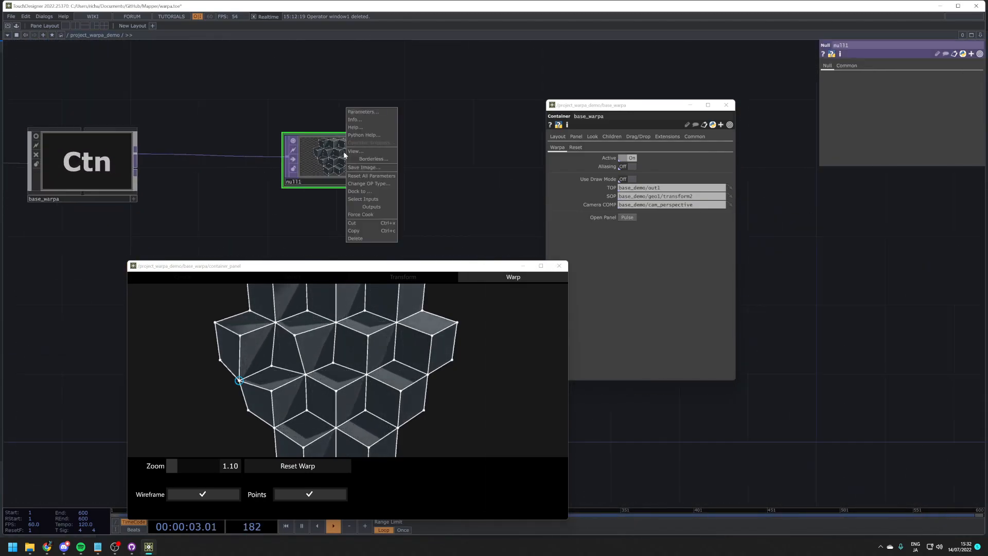
pyautogui.click(374, 186)
pyautogui.moveTo(2, 1); pyautogui.dragTo(493, 276)
pyautogui.moveTo(623, 286); pyautogui.dragTo(703, 167)
# Step: Enlarge null1's floating viewer and toggle the warp overlays against it, leaving Wireframe on and Points off
pyautogui.click(207, 495)
pyautogui.click(300, 496)
pyautogui.click(300, 496)
pyautogui.click(223, 494)
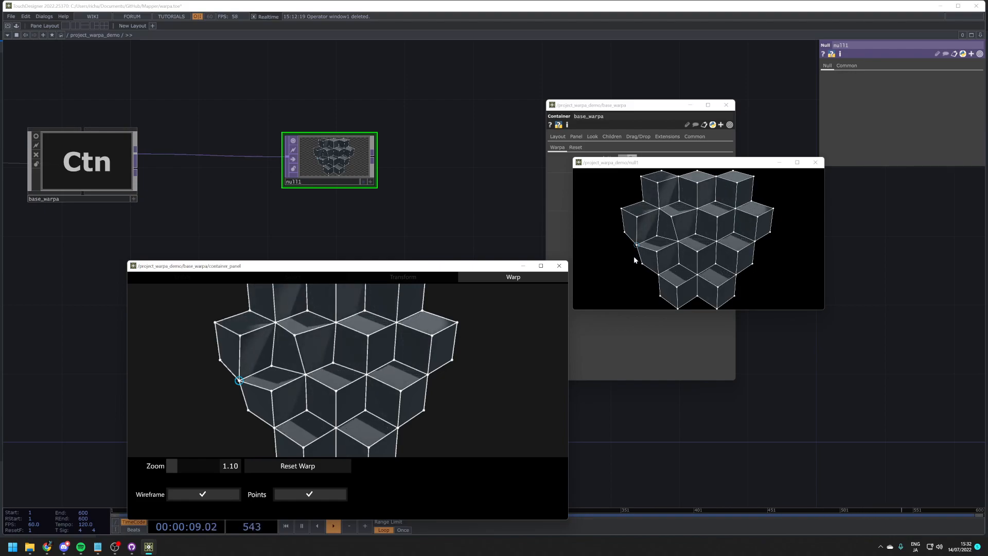
pyautogui.moveTo(689, 162); pyautogui.dragTo(718, 112)
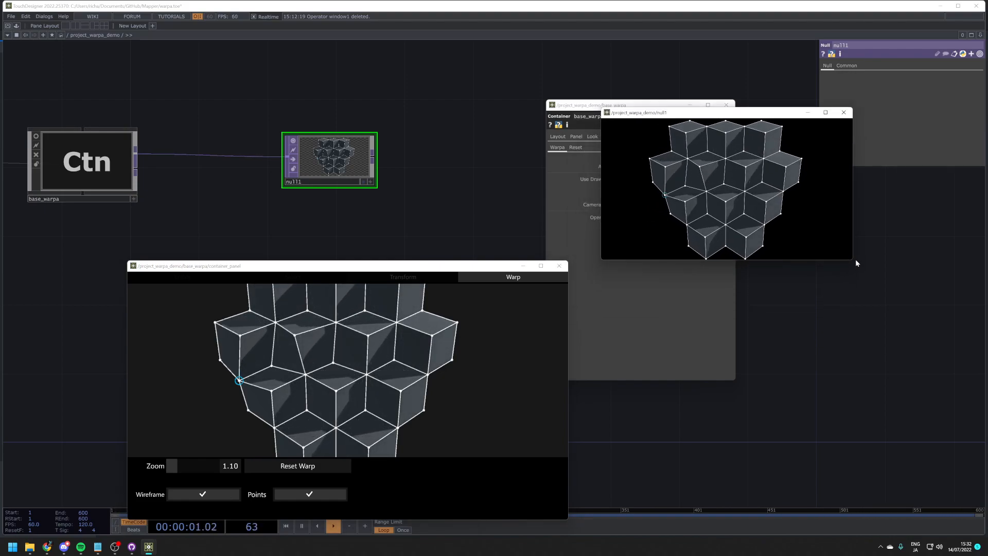
pyautogui.moveTo(852, 259); pyautogui.dragTo(905, 351)
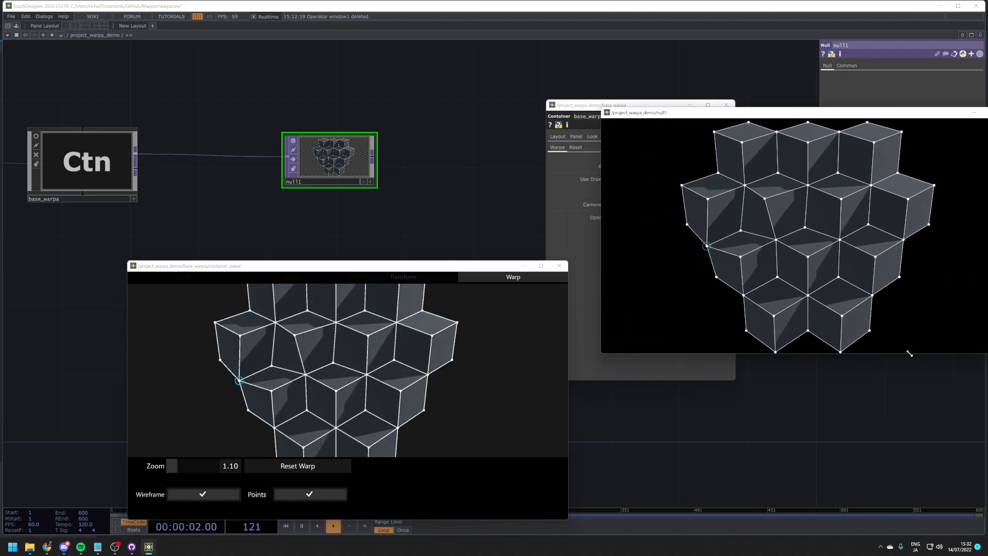
pyautogui.click(303, 494)
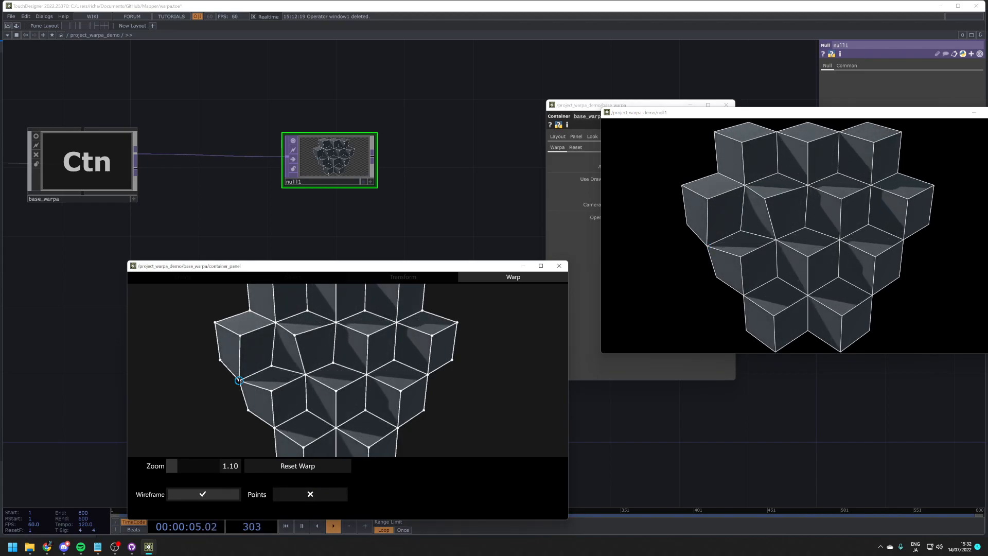
# Step: Nudge the outer vertex on the left-centre cubes slightly inward, then reset the whole warp
pyautogui.moveTo(240, 381); pyautogui.dragTo(243, 380)
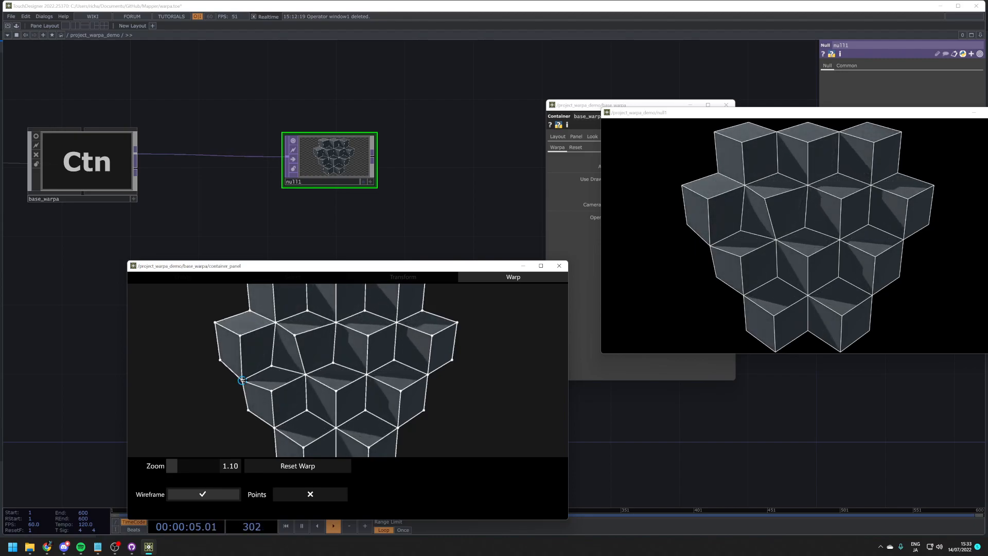
pyautogui.click(311, 466)
pyautogui.click(308, 410)
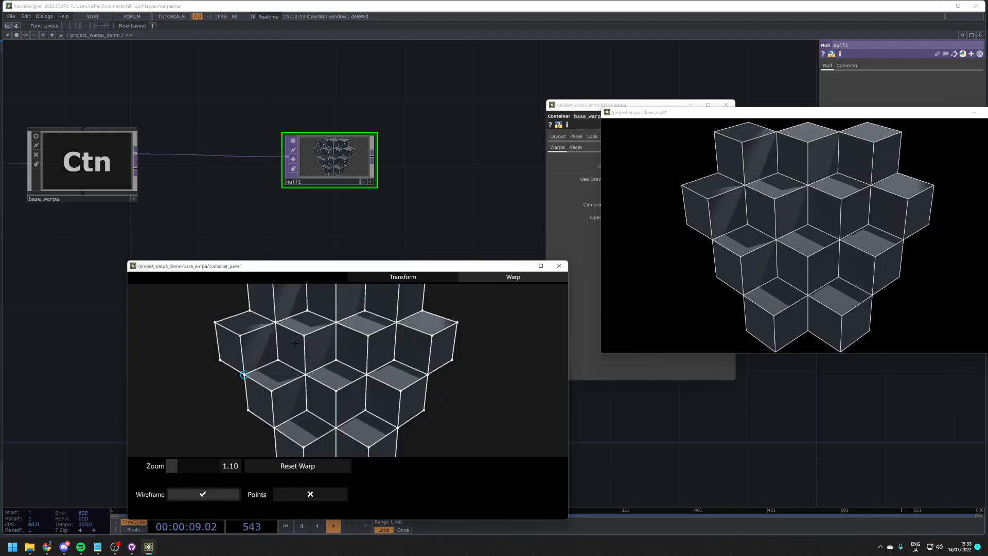
# Step: Close null1's floating viewer and place the warp panel below the operators in the network
pyautogui.moveTo(365, 267); pyautogui.dragTo(510, 204)
pyautogui.moveTo(734, 113); pyautogui.dragTo(520, 146)
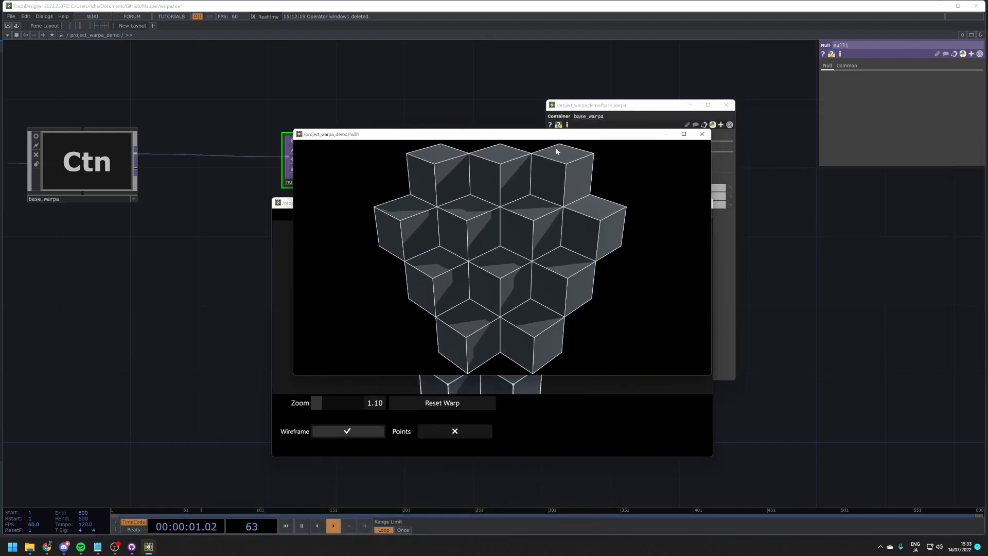
pyautogui.click(706, 137)
pyautogui.moveTo(501, 205); pyautogui.dragTo(352, 242)
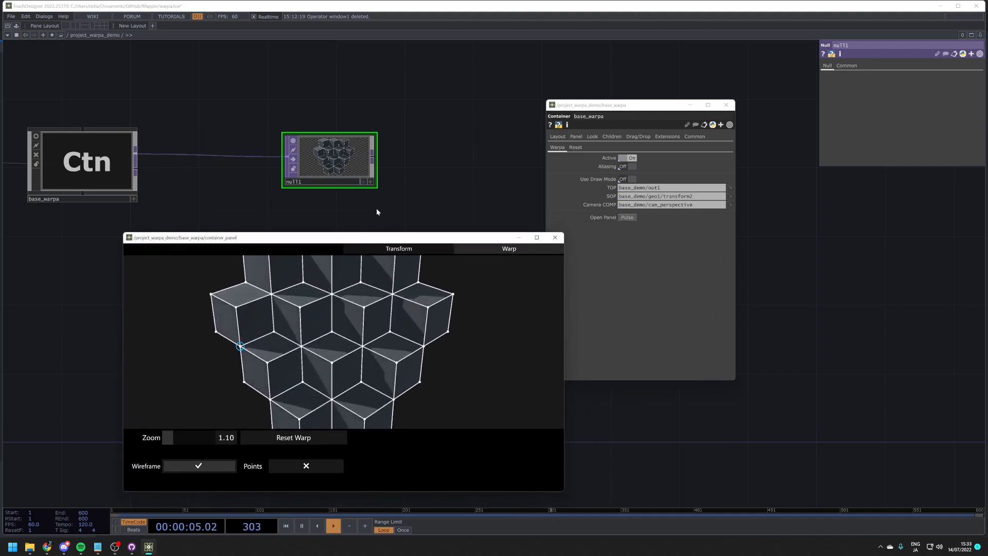
pyautogui.moveTo(358, 199); pyautogui.dragTo(398, 196)
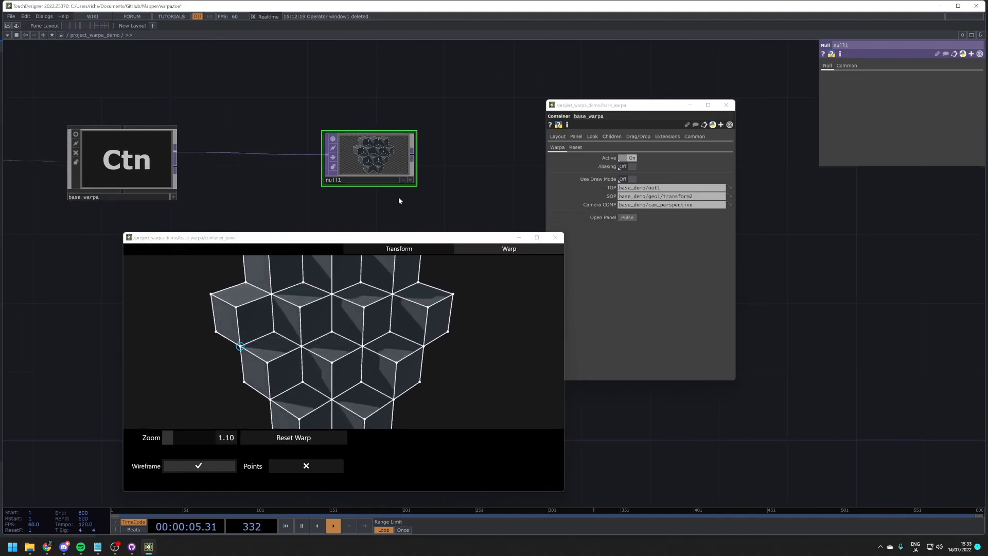
# Step: Turn off the Wireframe overlay and pull the two outermost vertices of the right-hand cube outward
pyautogui.click(199, 465)
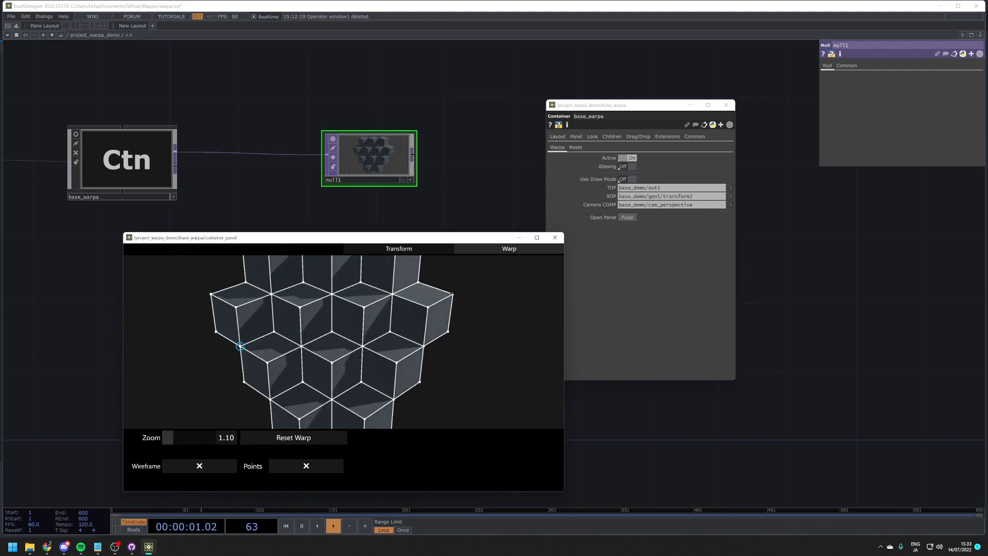
pyautogui.moveTo(452, 293); pyautogui.dragTo(488, 288)
pyautogui.moveTo(446, 331); pyautogui.dragTo(468, 339)
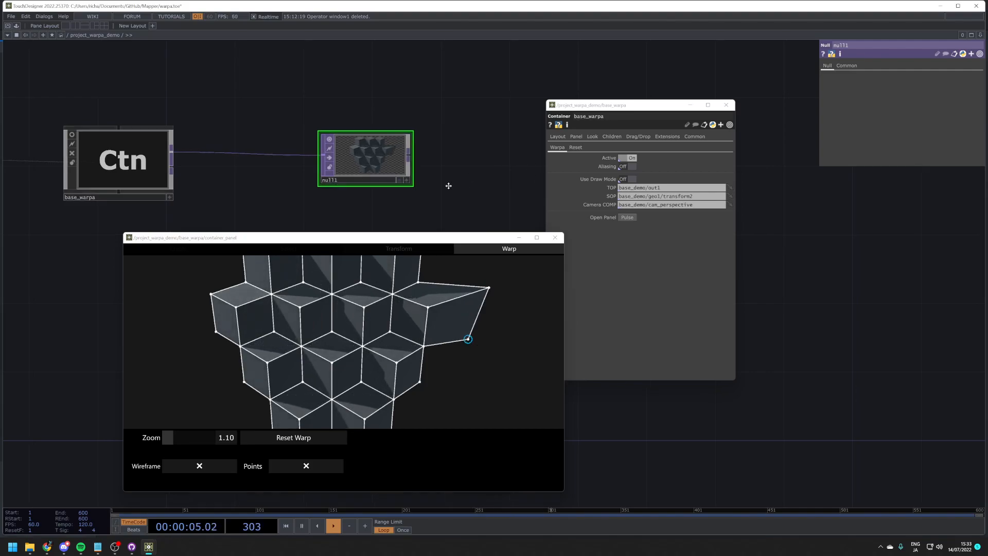
# Step: Check the children CPU and GPU cook times in base_warpa's info popup while Active is on
pyautogui.scroll(-4, 449, 186)
pyautogui.scroll(3, 326, 200)
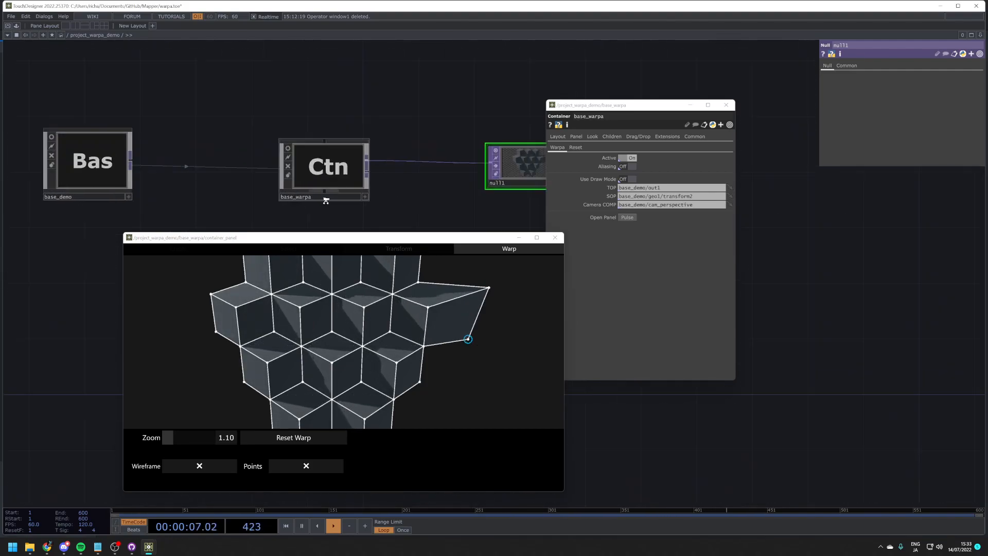
pyautogui.scroll(2, 325, 200)
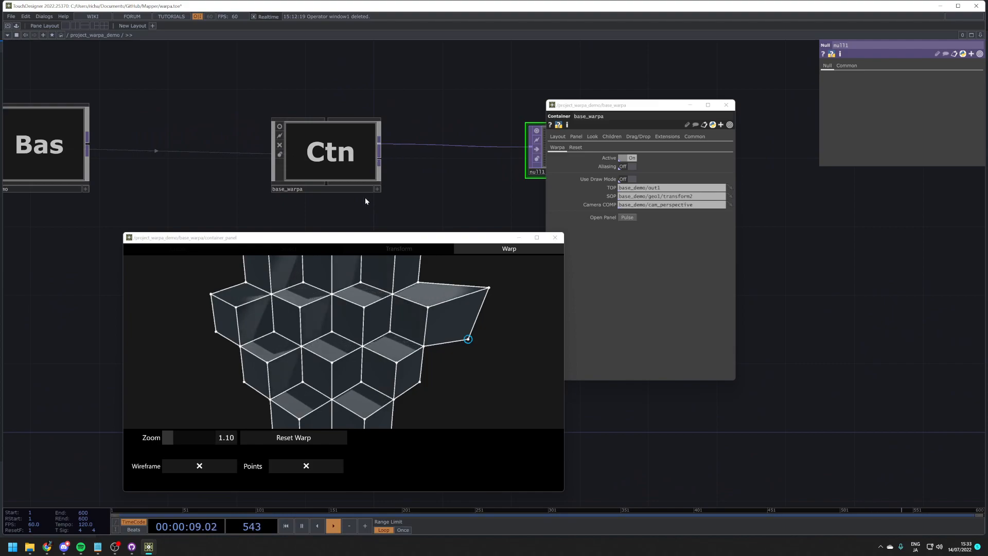
pyautogui.middleClick(339, 149)
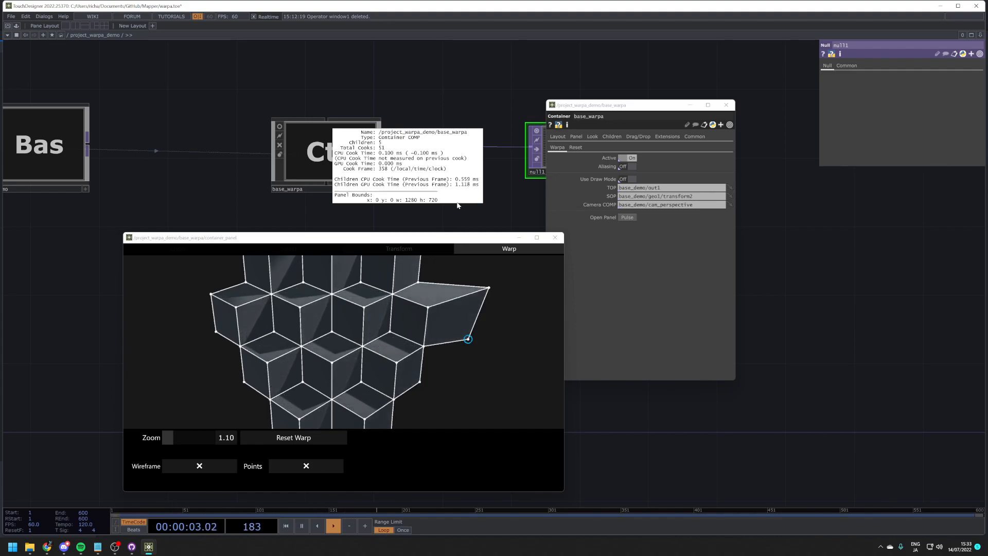
pyautogui.moveTo(452, 188); pyautogui.dragTo(449, 188, button='middle')
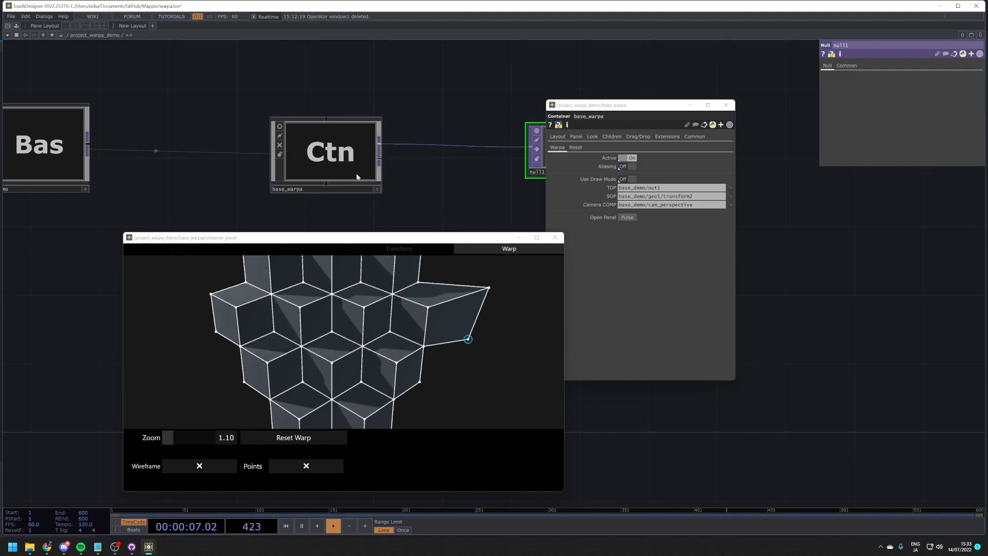
# Step: Turn off base_warpa's Active toggle and examine the warped cubes in null1 up close
pyautogui.click(629, 158)
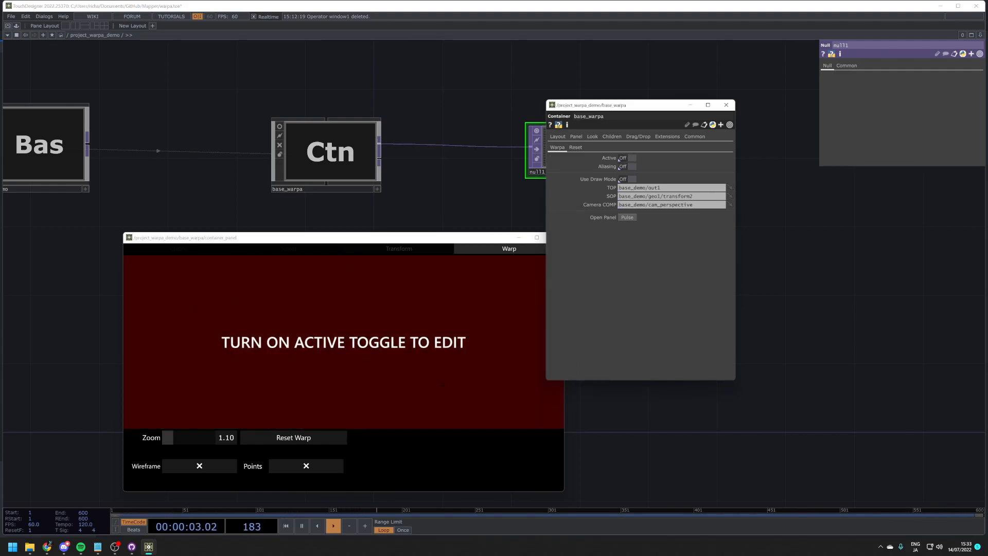
pyautogui.moveTo(445, 183); pyautogui.dragTo(283, 186)
pyautogui.scroll(6, 421, 144)
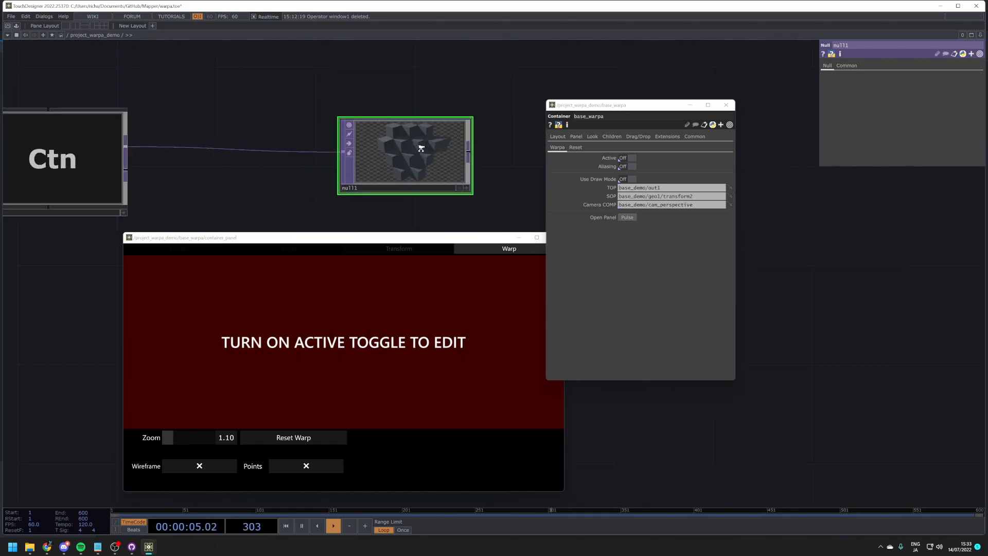
pyautogui.scroll(2, 429, 141)
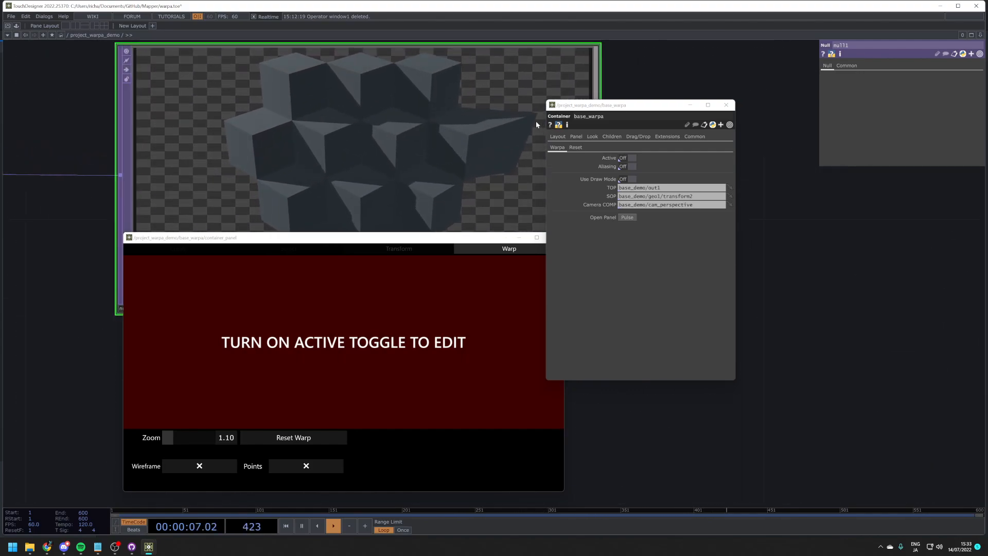
pyautogui.scroll(-8, 452, 152)
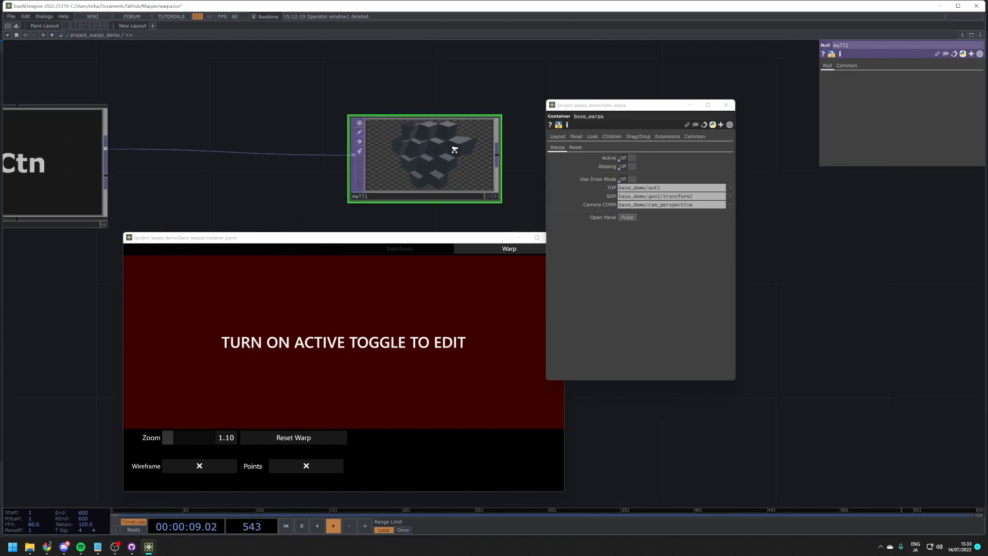
# Step: Check base_warpa's children cook times in its info popup with Active off, then look over null1 again
pyautogui.moveTo(348, 194); pyautogui.dragTo(479, 195)
pyautogui.middleClick(321, 147)
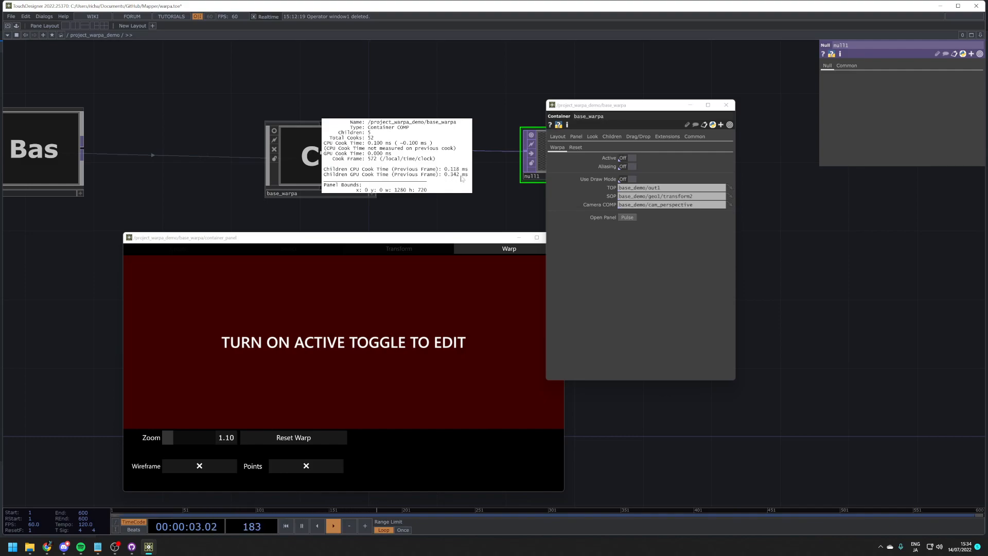
pyautogui.moveTo(455, 193); pyautogui.dragTo(446, 194)
pyautogui.middleClick(342, 159)
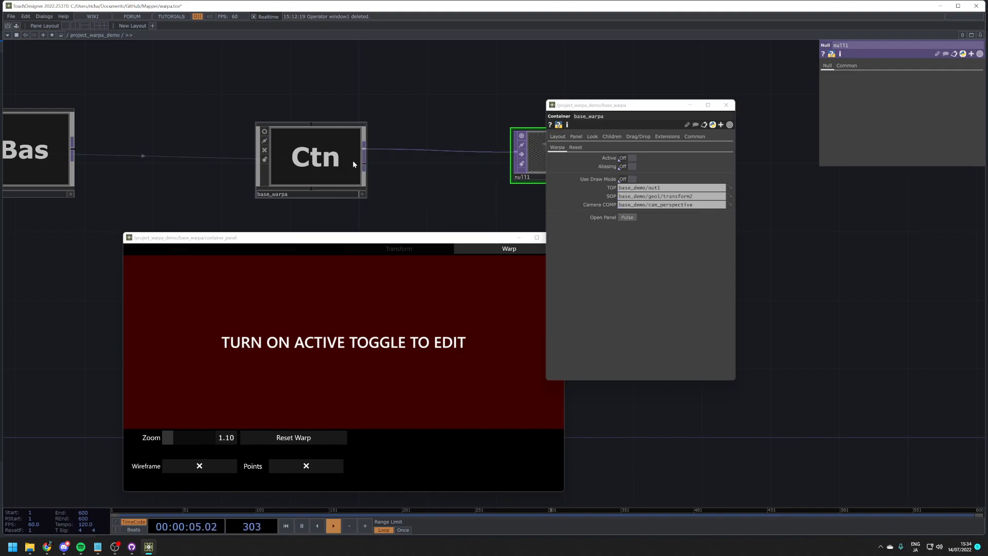
pyautogui.scroll(-2, 353, 159)
pyautogui.scroll(3, 507, 150)
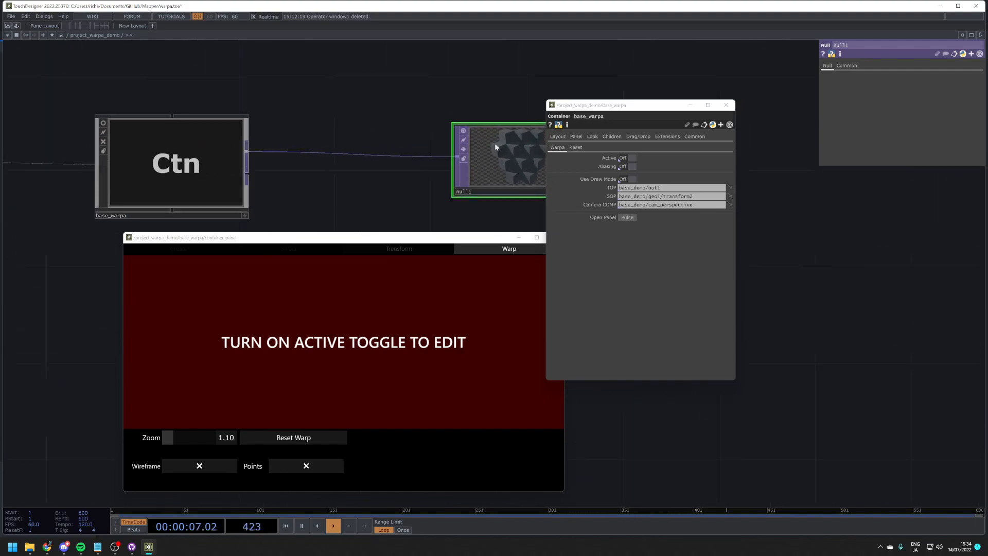
pyautogui.scroll(-2, 494, 149)
pyautogui.moveTo(280, 126); pyautogui.dragTo(357, 109)
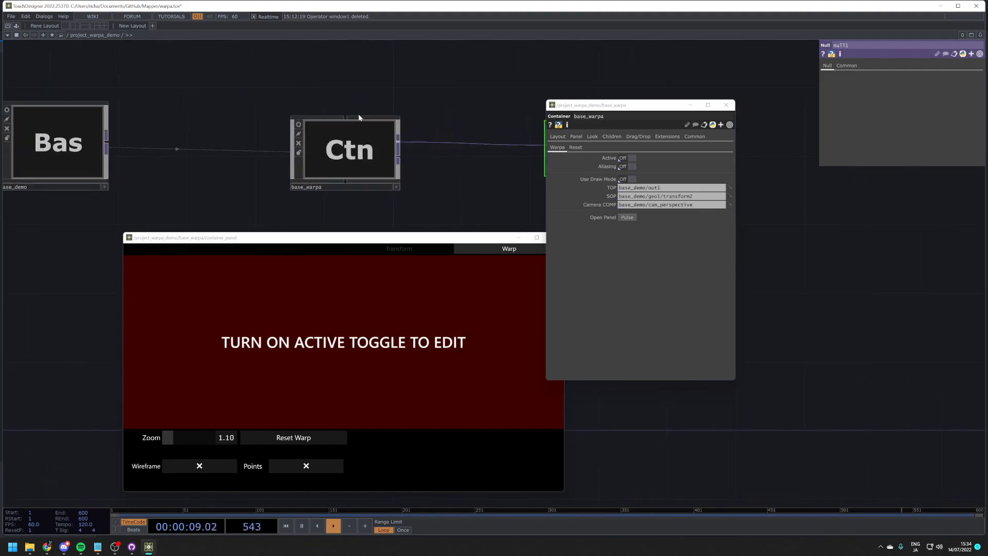
# Step: Disable null1's viewer to recheck base_warpa's cook times, then re-enable it and look at null1's output
pyautogui.click(363, 128)
pyautogui.scroll(-2, 363, 128)
pyautogui.moveTo(436, 164); pyautogui.dragTo(388, 170)
pyautogui.click(451, 139)
pyautogui.middleClick(317, 153)
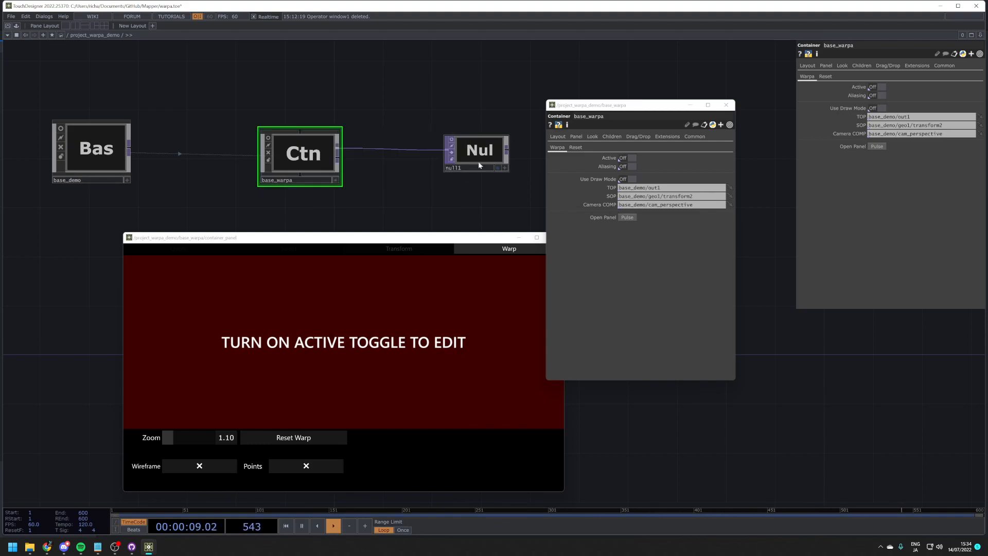
pyautogui.click(451, 140)
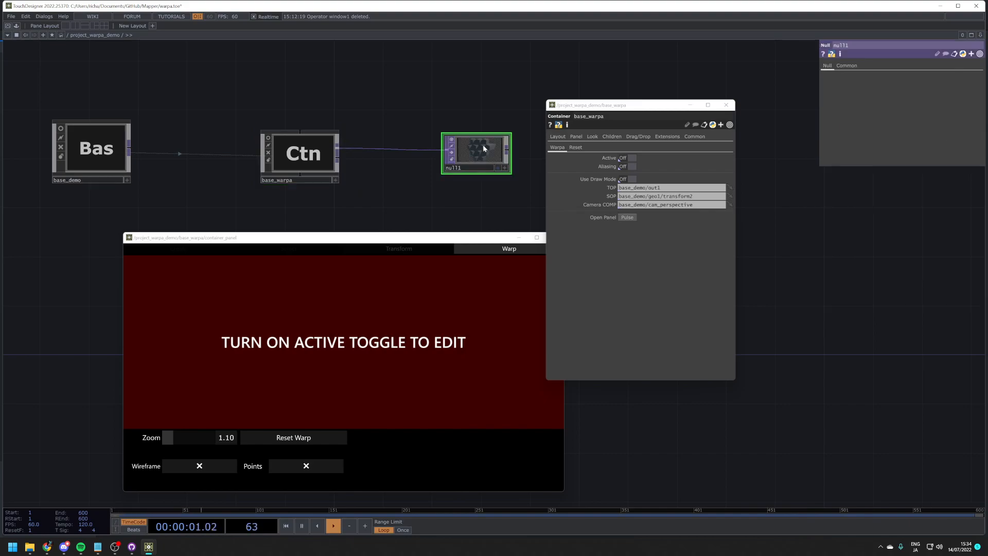
pyautogui.scroll(5, 473, 148)
pyautogui.scroll(-4, 486, 144)
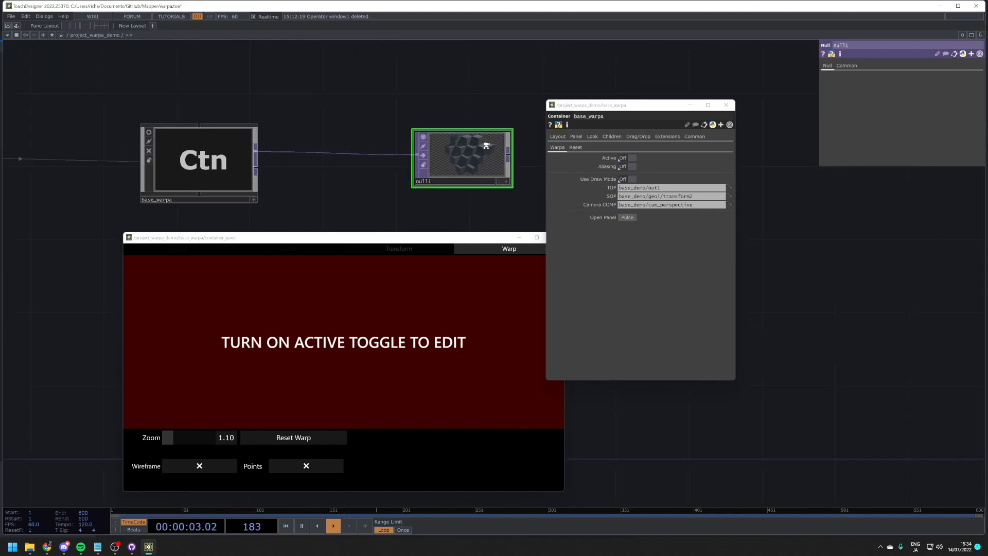
# Step: Move base_warpa's parameter window clear of the network and toggle Active on and off, leaving it on
pyautogui.moveTo(607, 105); pyautogui.dragTo(695, 114)
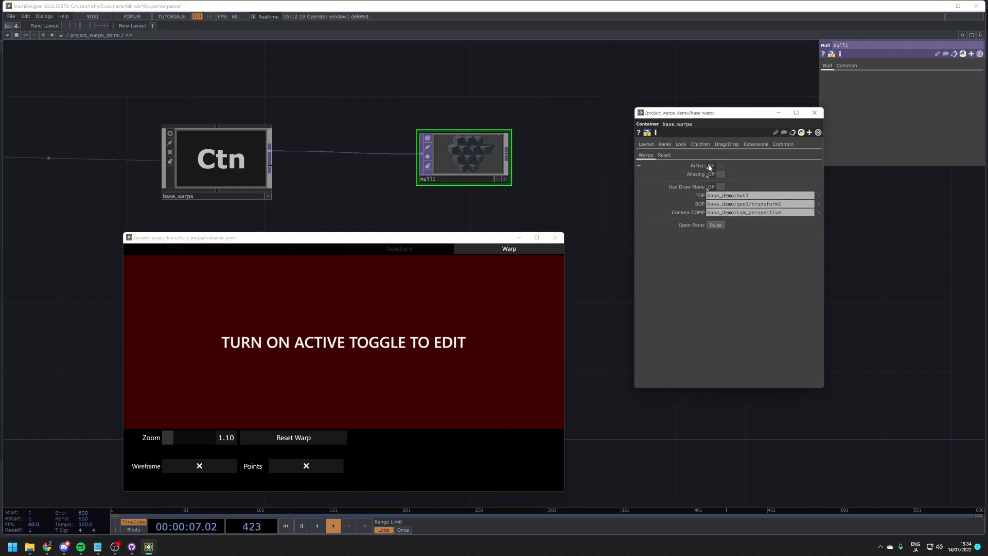
pyautogui.click(710, 166)
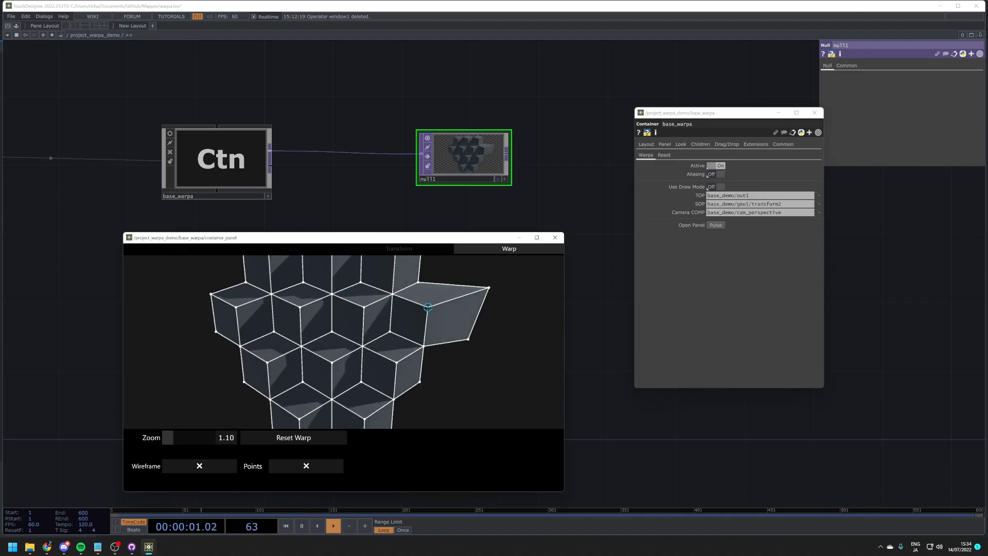
pyautogui.click(712, 166)
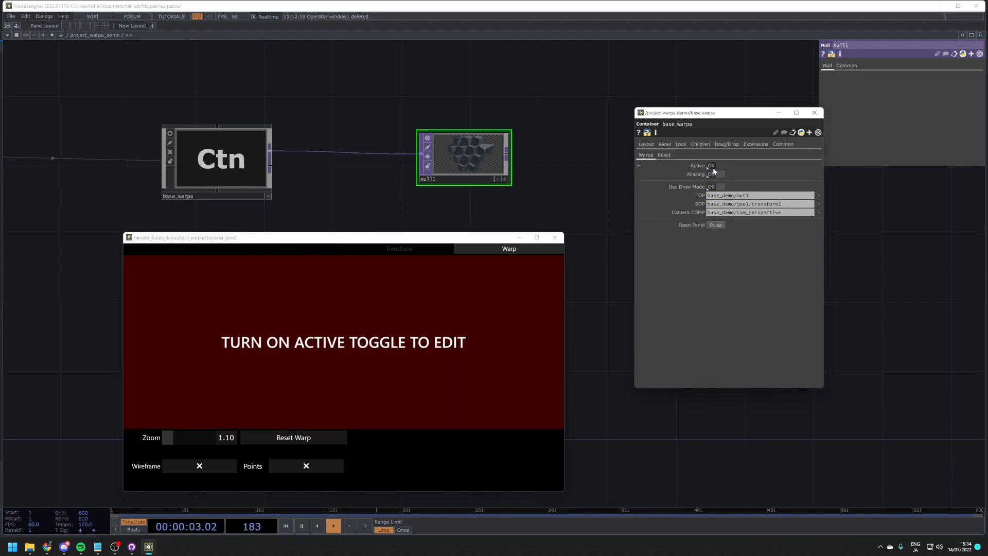
pyautogui.click(714, 165)
pyautogui.scroll(3, 480, 140)
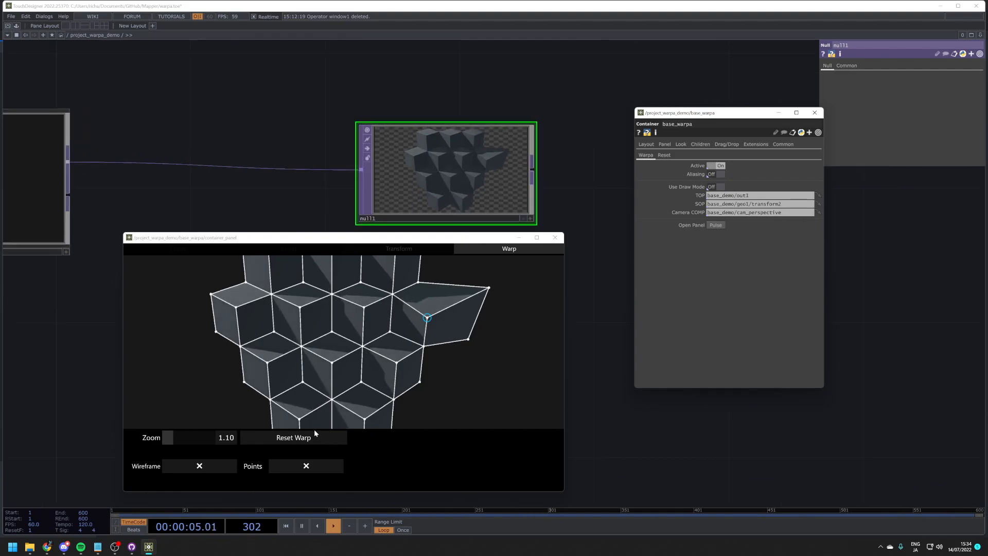
# Step: Turn on the wireframe and points overlays, switch base_warpa's Active toggle off, and examine null1's output up close
pyautogui.click(200, 465)
pyautogui.click(304, 465)
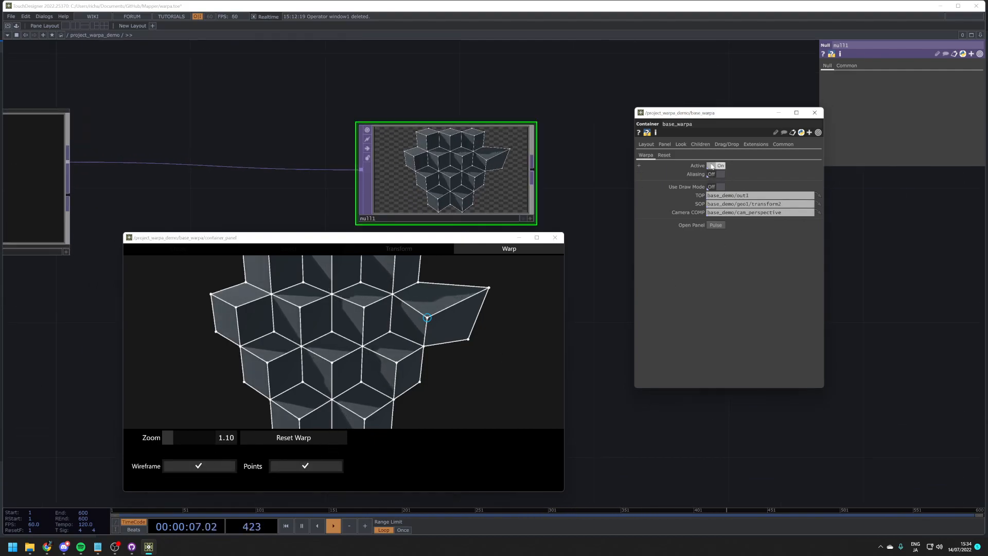
pyautogui.click(714, 166)
pyautogui.scroll(1, 465, 163)
pyautogui.scroll(2, 465, 163)
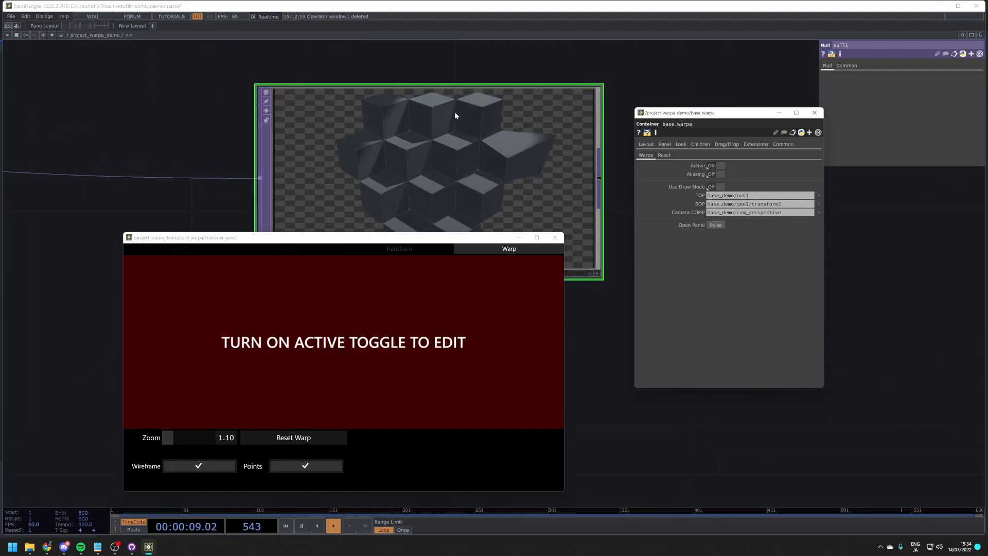
pyautogui.scroll(4, 381, 175)
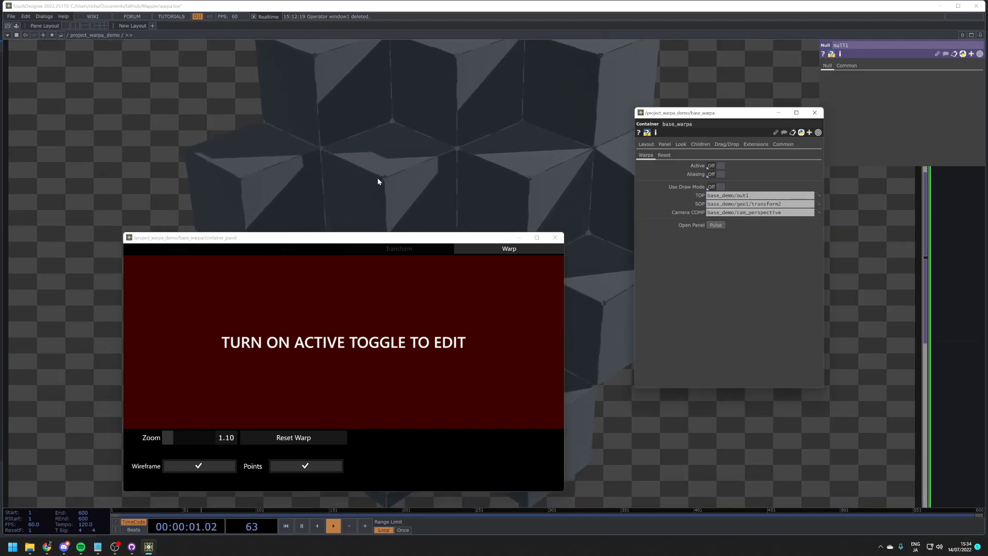
# Step: Turn Active back on to disable the wireframe and points overlays, and switch Active off again
pyautogui.click(715, 166)
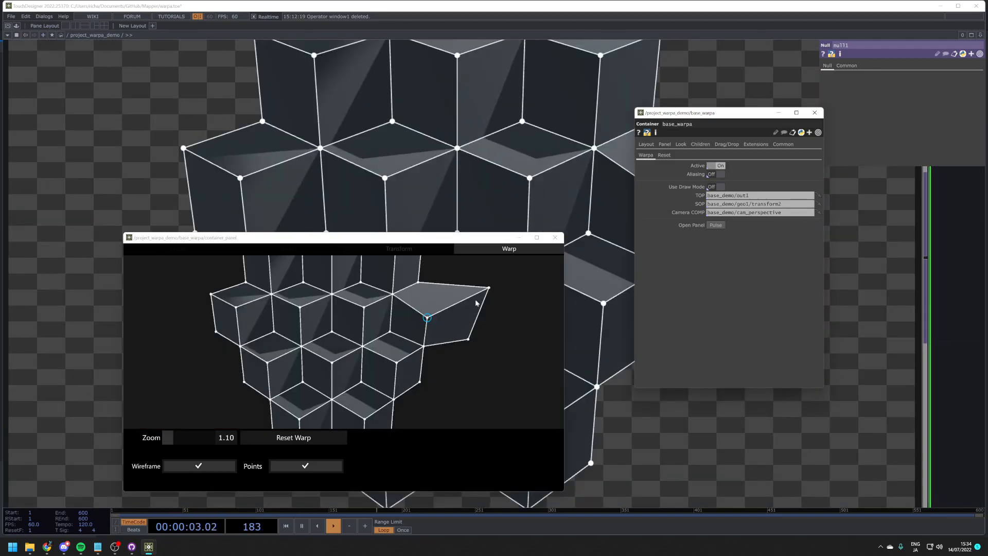
pyautogui.click(292, 462)
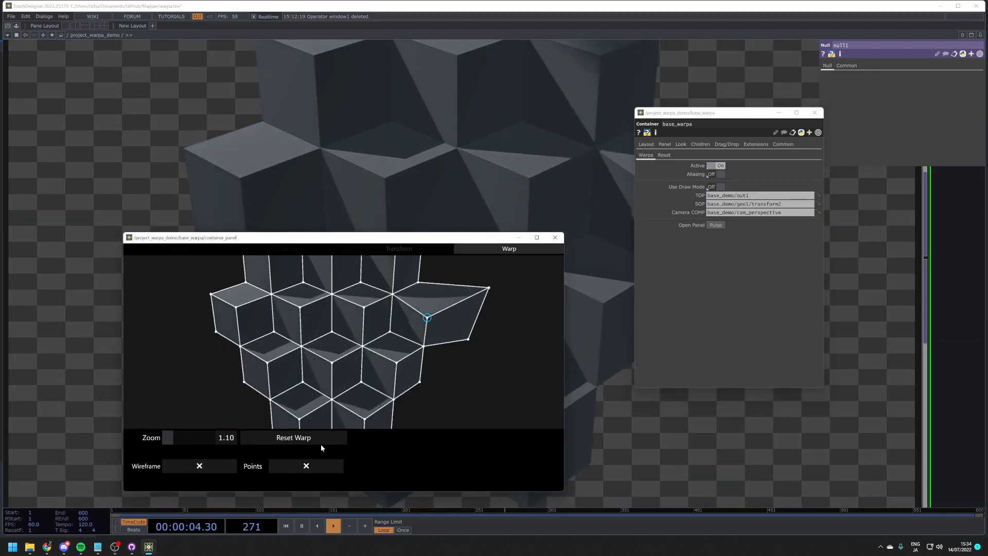
pyautogui.click(715, 165)
pyautogui.scroll(-5, 463, 155)
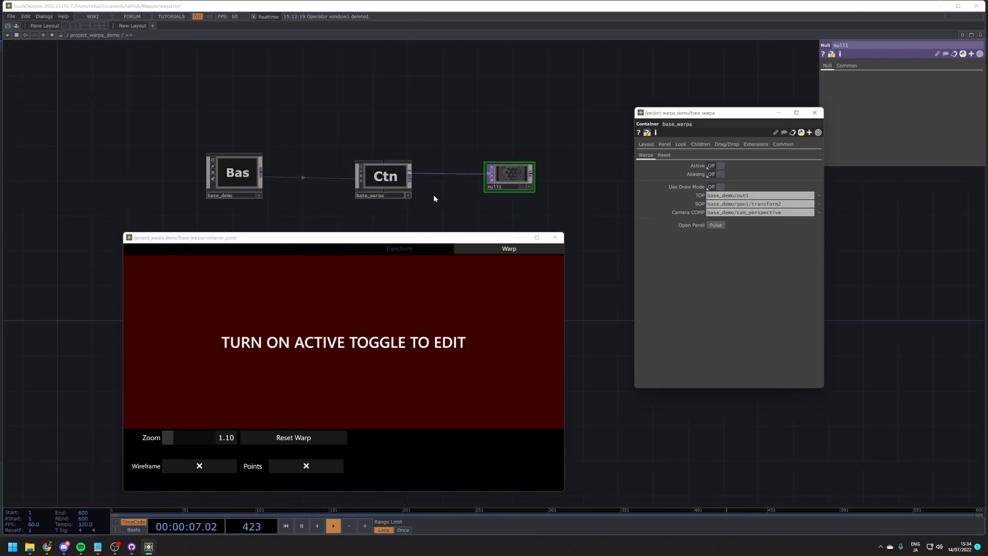
# Step: Close the warp panel and base_warpa's floating parameter window, and go inside the base_warpa container
pyautogui.click(555, 237)
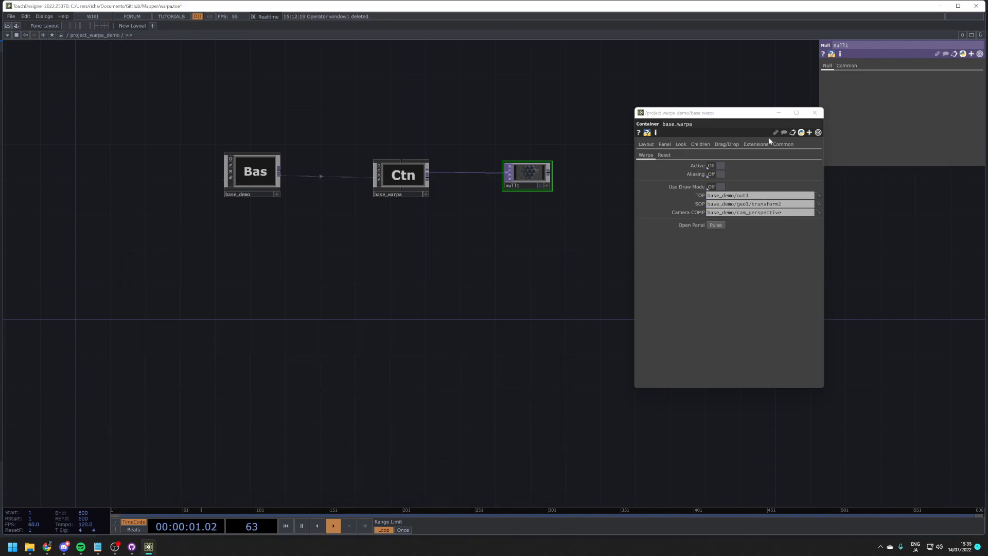
pyautogui.click(814, 114)
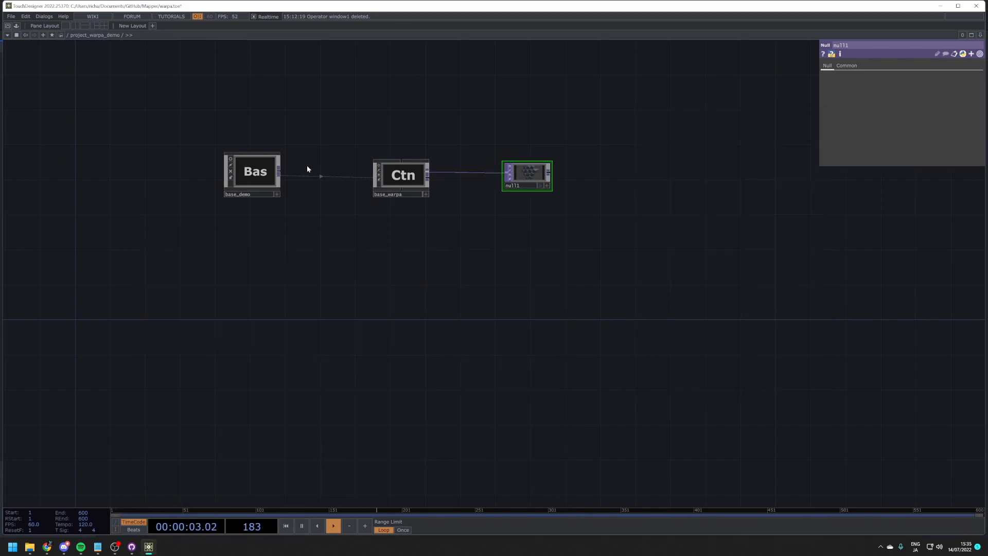
pyautogui.scroll(4, 307, 165)
pyautogui.click(472, 195)
pyautogui.scroll(5, 468, 169)
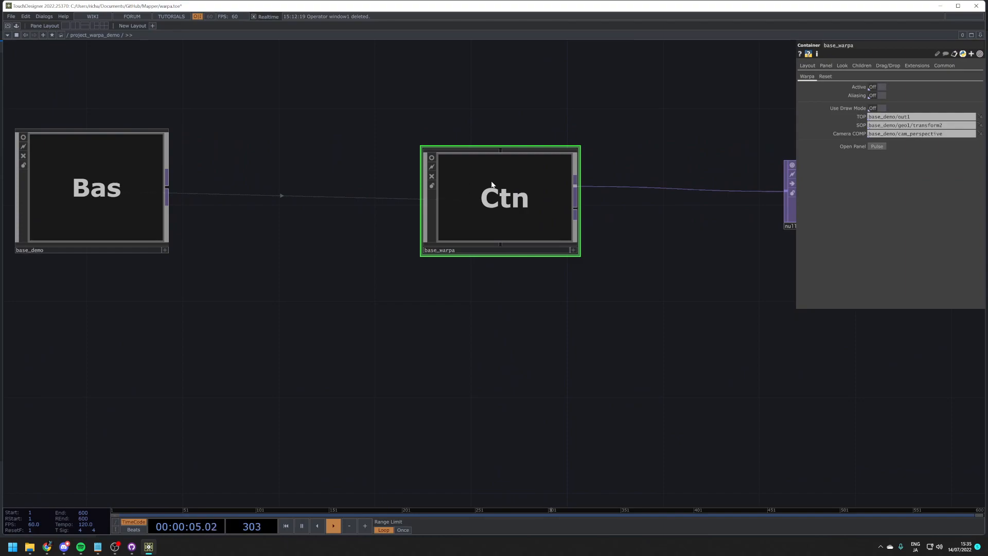
pyautogui.scroll(-5, 227, 287)
pyautogui.moveTo(282, 316); pyautogui.dragTo(248, 304)
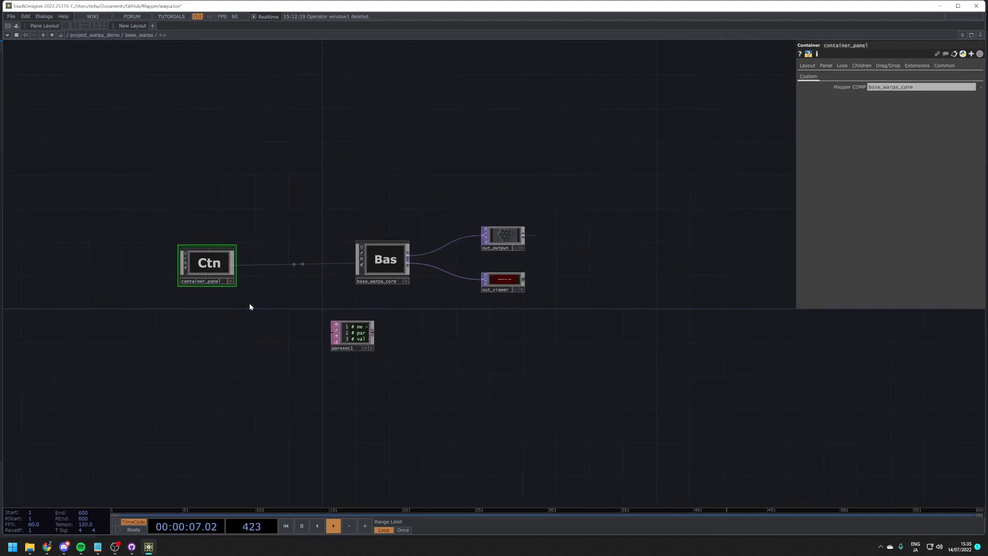
# Step: Turn container_panel's viewer on to look at the embedded panel, and turn it off again
pyautogui.moveTo(206, 267); pyautogui.dragTo(232, 267)
pyautogui.scroll(2, 234, 268)
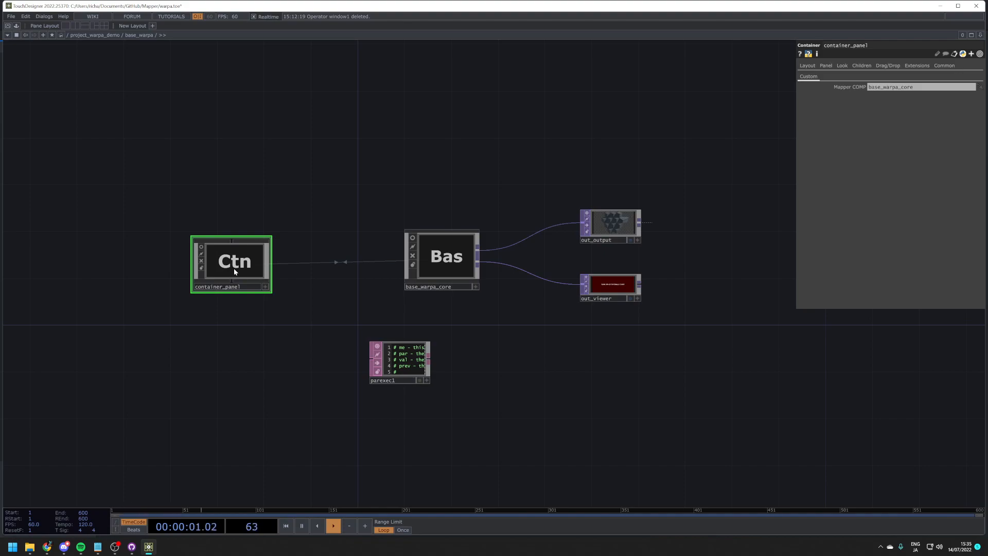
pyautogui.scroll(3, 234, 267)
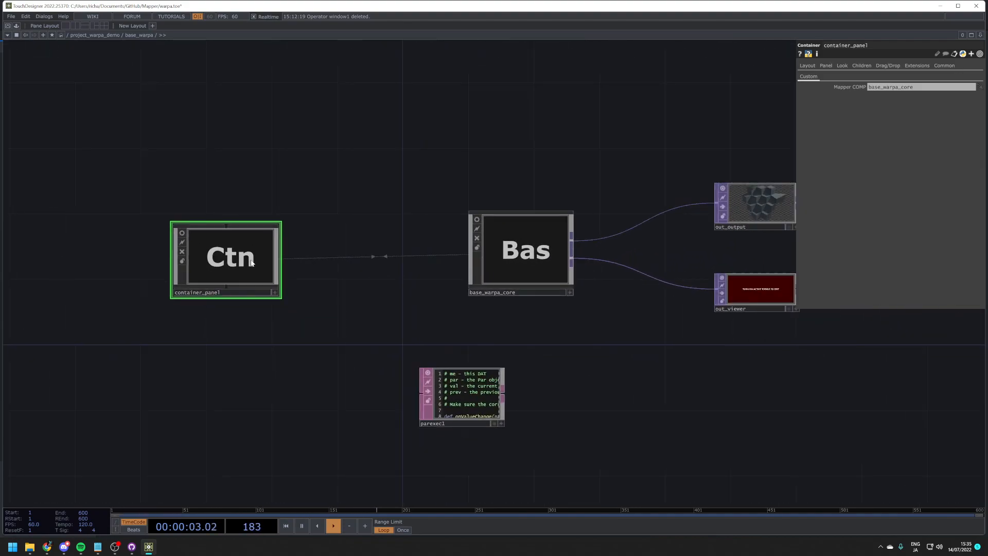
pyautogui.click(183, 233)
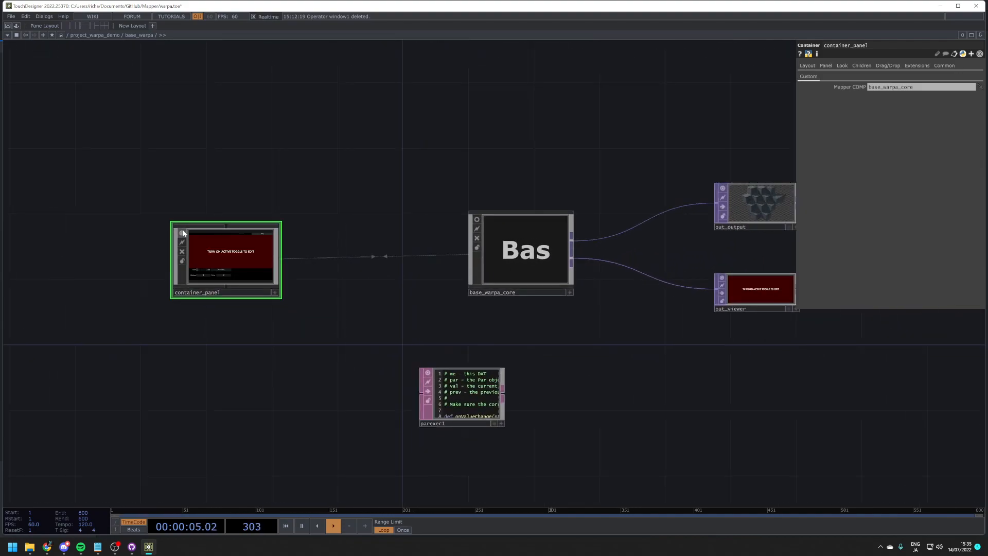
pyautogui.click(183, 233)
# Step: Select base_warpa_core and look through its Mapper, Viewer and Output parameters
pyautogui.click(549, 257)
pyautogui.moveTo(594, 342); pyautogui.dragTo(534, 340)
pyautogui.click(852, 77)
pyautogui.click(872, 76)
pyautogui.click(852, 76)
pyautogui.click(835, 77)
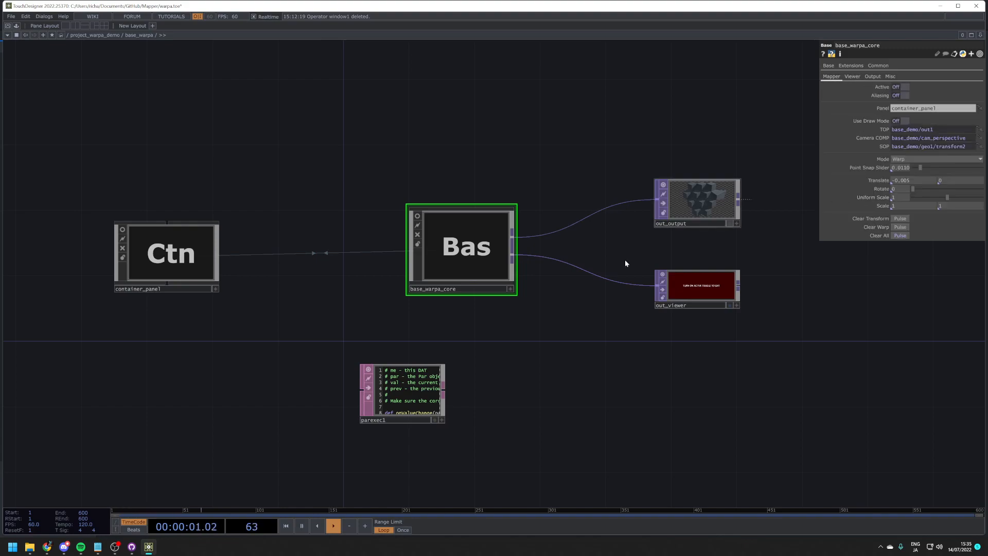
pyautogui.scroll(2, 469, 242)
pyautogui.scroll(-3, 463, 275)
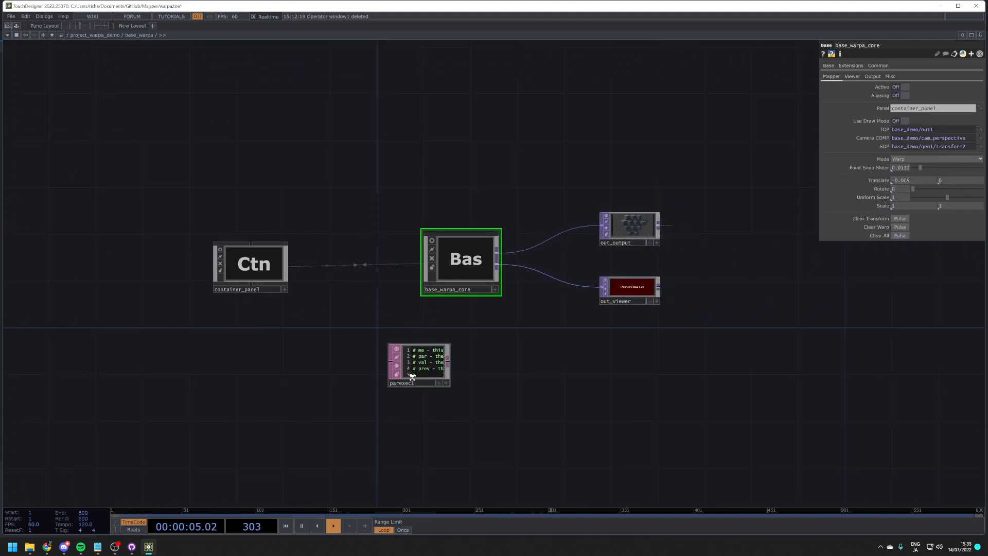
# Step: Examine the parexec1 callback script and its Parameter Execute settings
pyautogui.scroll(8, 412, 377)
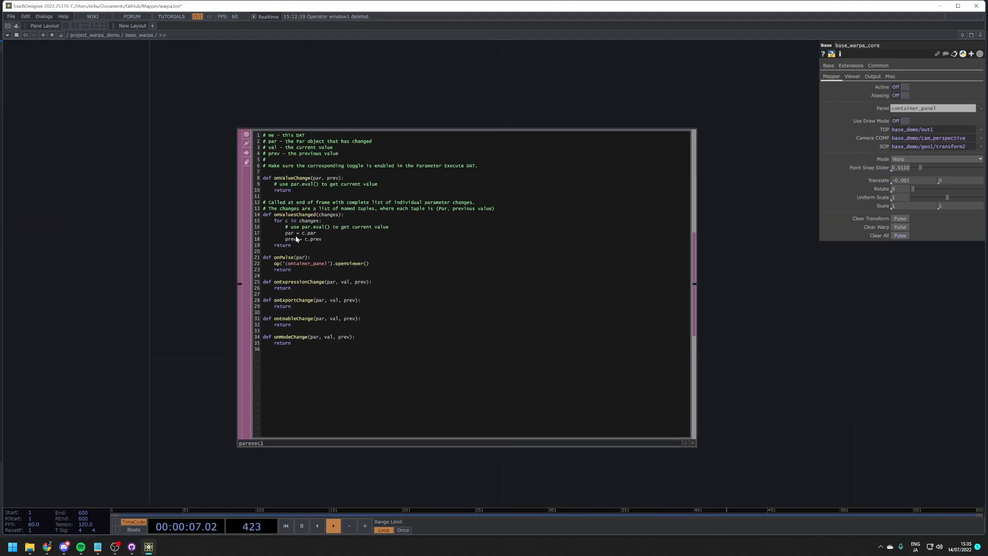
pyautogui.click(315, 255)
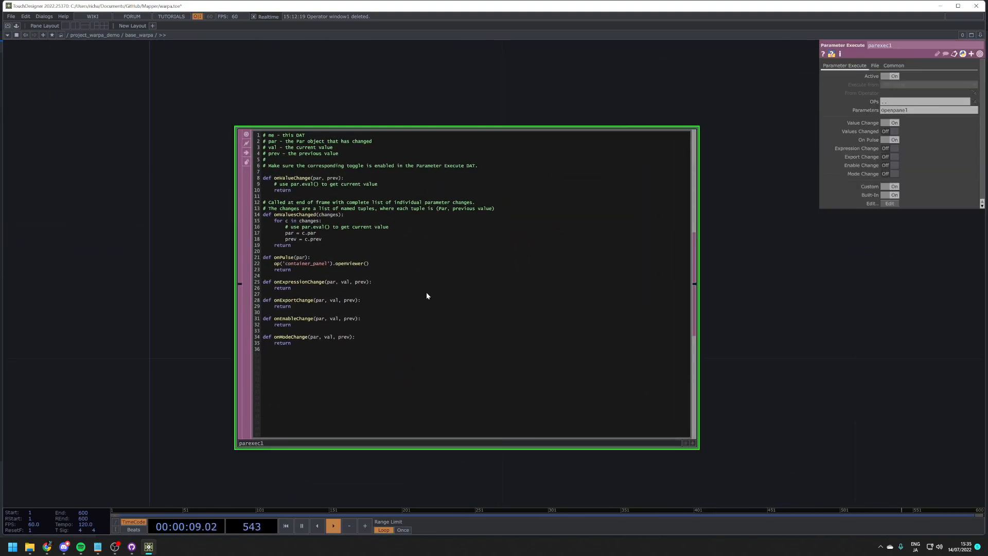
pyautogui.scroll(-8, 425, 293)
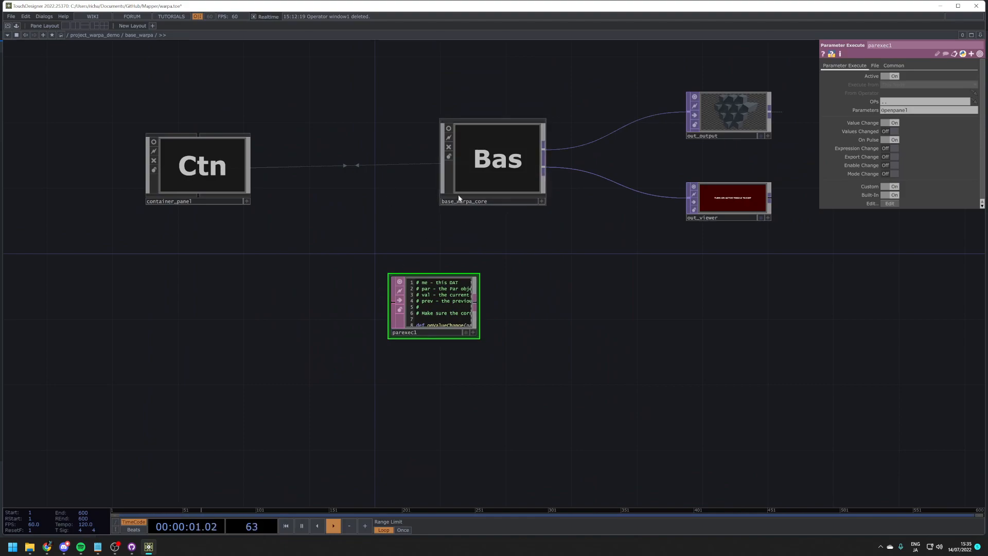
pyautogui.moveTo(489, 234); pyautogui.dragTo(452, 341)
pyautogui.scroll(-3, 472, 311)
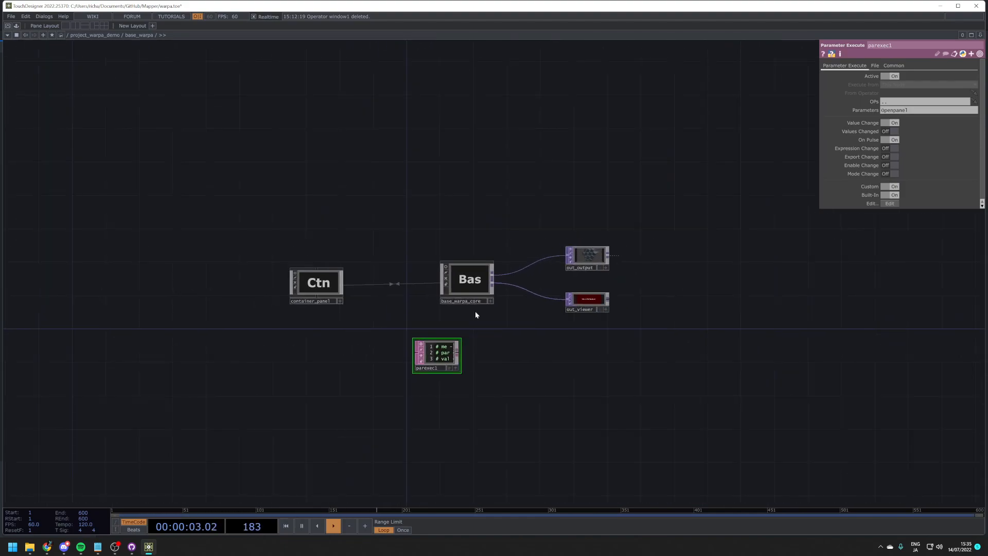
# Step: Look over base_warpa_core and examine its out_output operator
pyautogui.scroll(3, 481, 288)
pyautogui.click(478, 273)
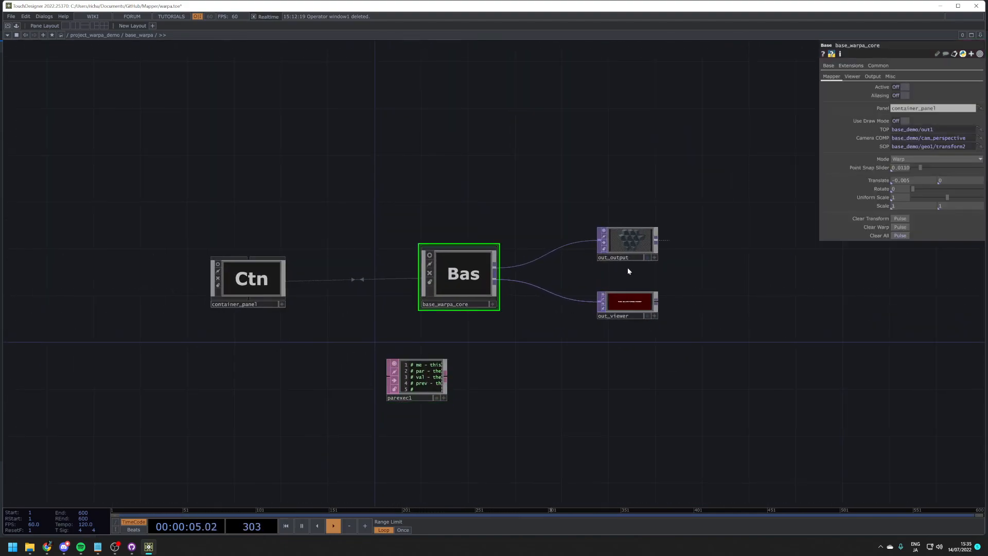
pyautogui.scroll(2, 627, 270)
pyautogui.click(623, 234)
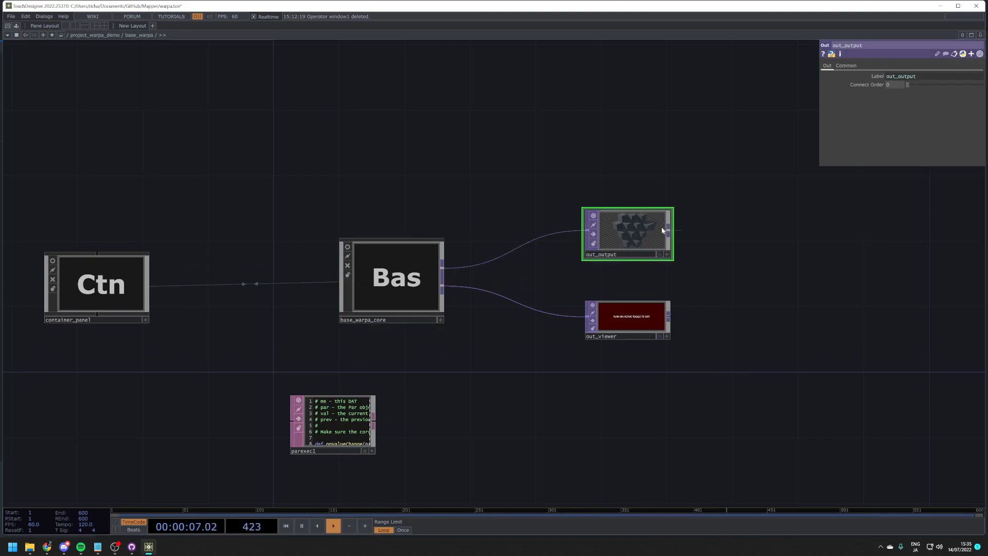
pyautogui.scroll(2, 658, 226)
pyautogui.scroll(-3, 420, 366)
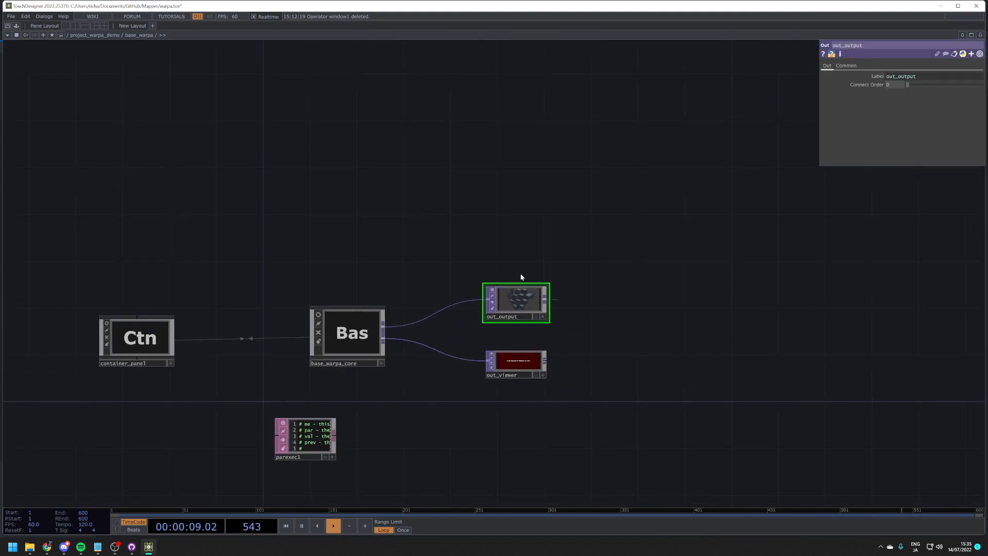
# Step: Add a Window component above out_output and assign out_output as its Window Operator
pyautogui.scroll(2, 530, 255)
pyautogui.press('Tab')
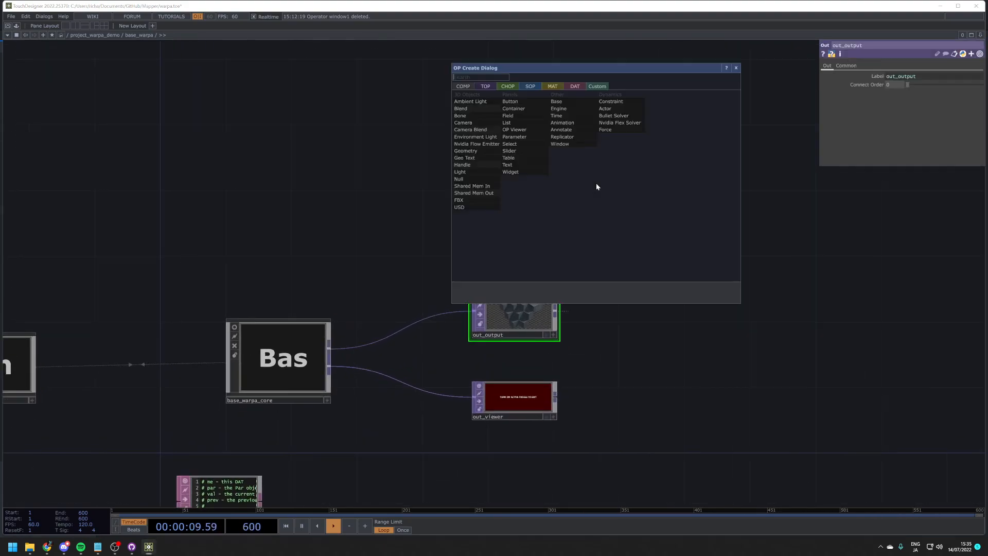
pyautogui.click(559, 144)
pyautogui.click(514, 204)
pyautogui.moveTo(529, 303); pyautogui.dragTo(534, 213)
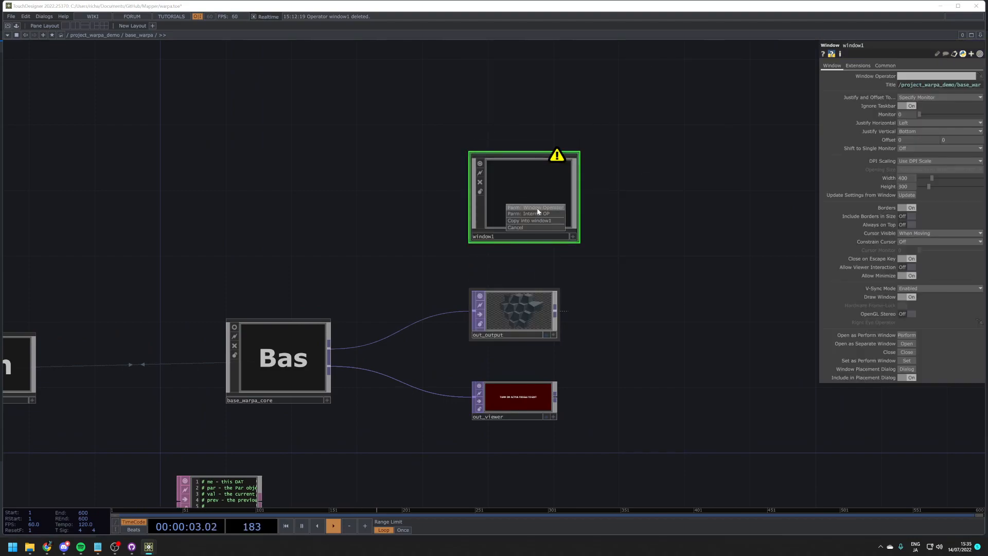
pyautogui.click(536, 210)
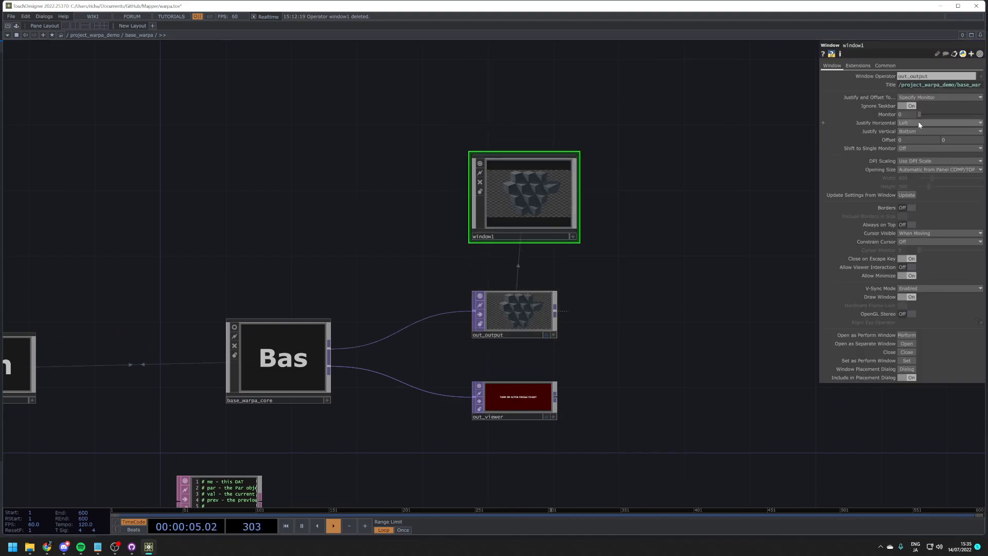
# Step: Open window1 as a separate window with Opening Size set to Fill, and delete the component after viewing
pyautogui.click(916, 170)
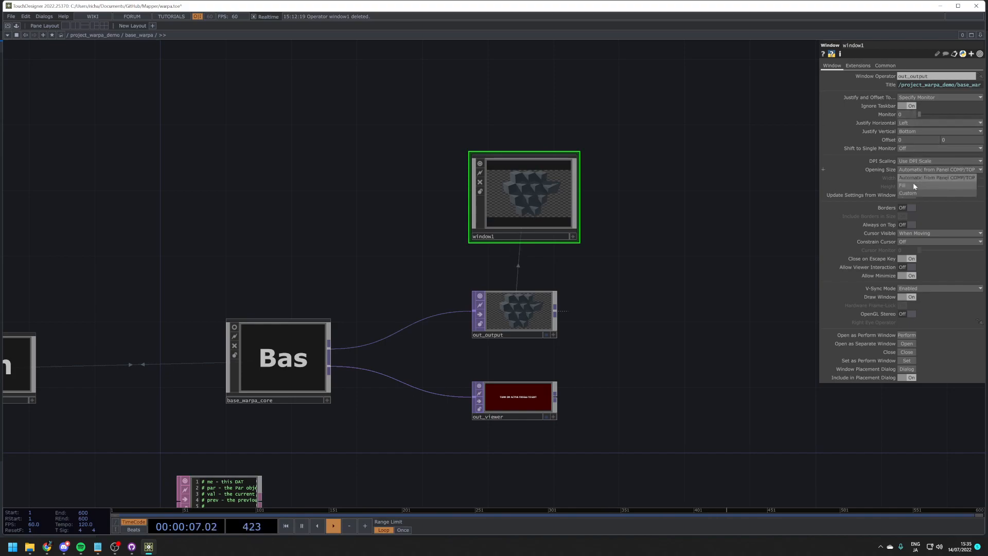
pyautogui.click(913, 185)
pyautogui.click(907, 343)
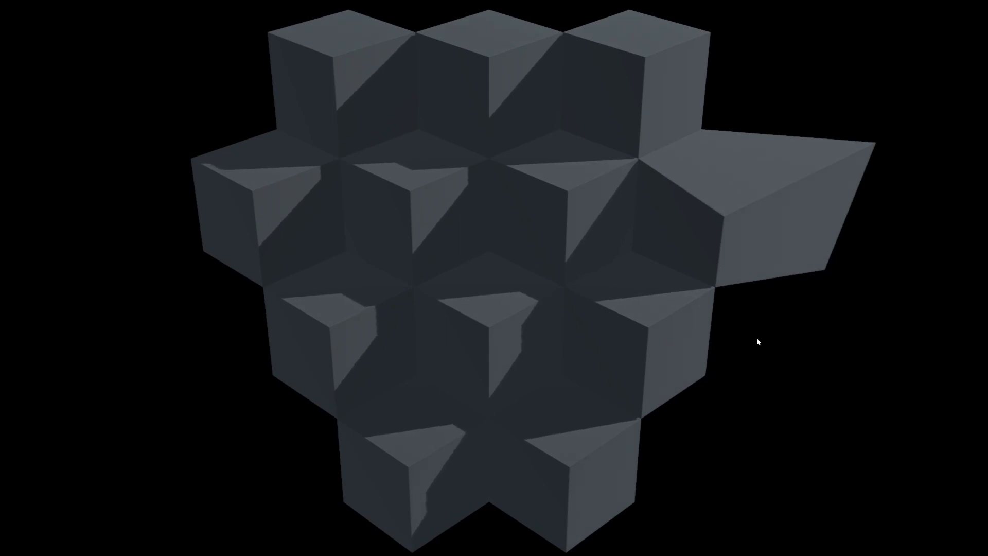
pyautogui.press('Escape')
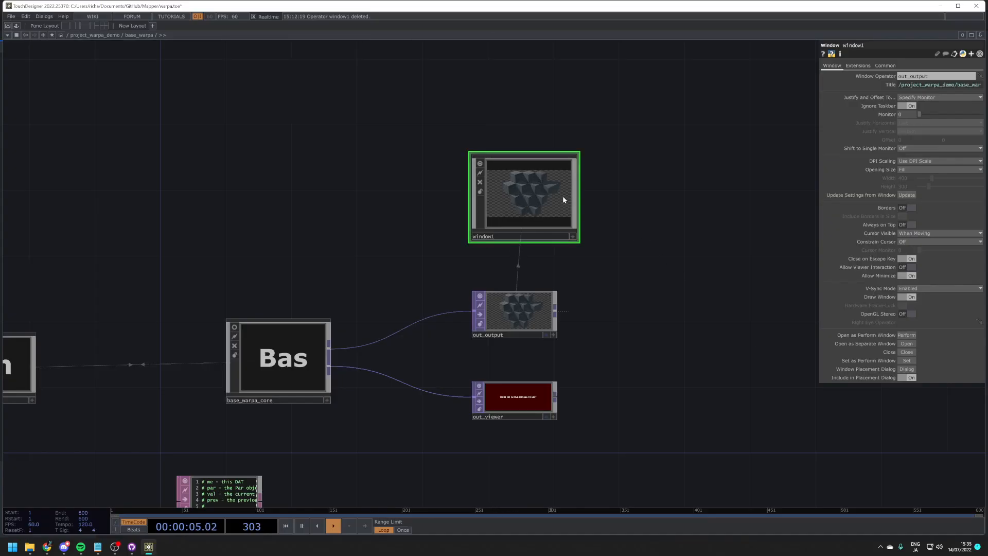
pyautogui.press('Delete')
# Step: Select out_viewer and examine its image beside out_output
pyautogui.scroll(-3, 633, 209)
pyautogui.scroll(5, 504, 344)
pyautogui.click(615, 337)
pyautogui.scroll(3, 616, 337)
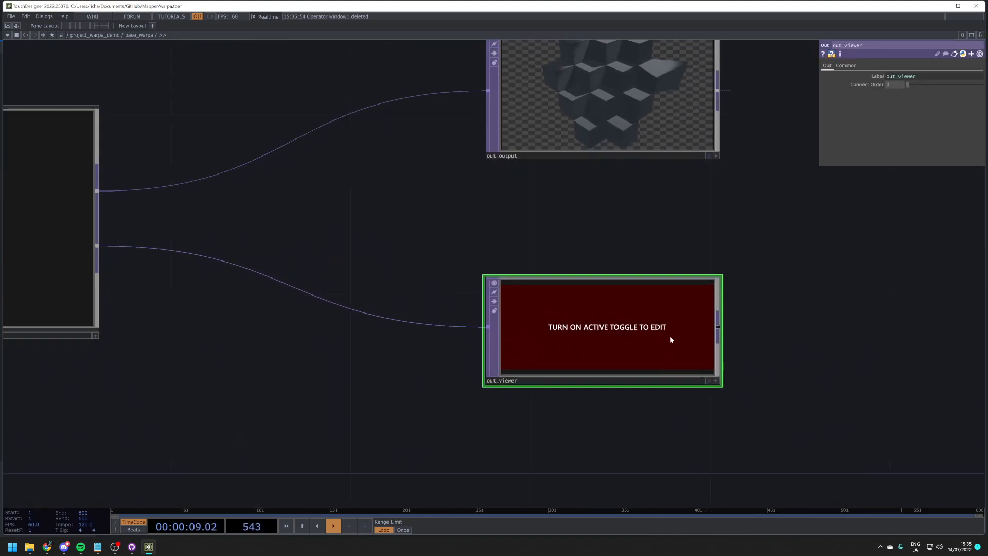
pyautogui.scroll(-3, 669, 336)
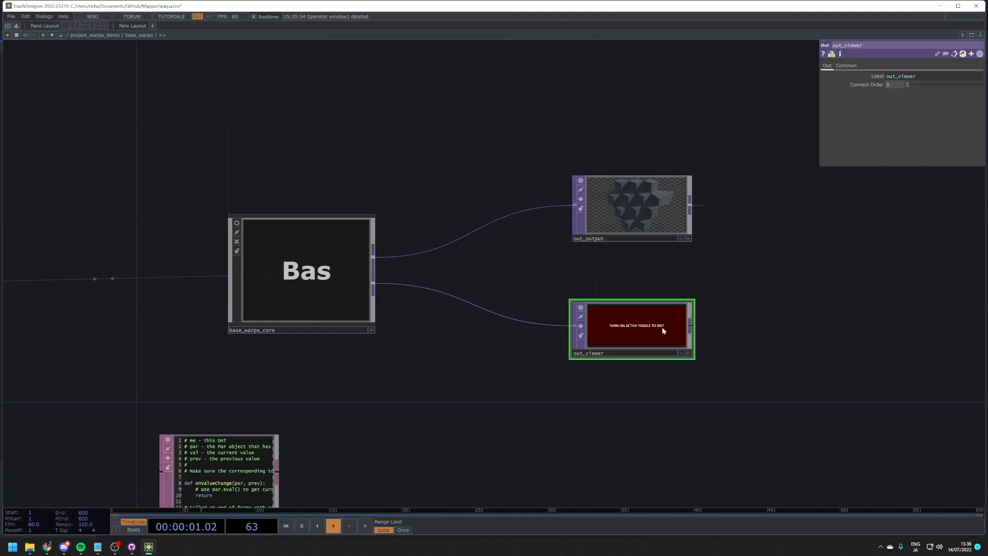
pyautogui.scroll(-2, 613, 335)
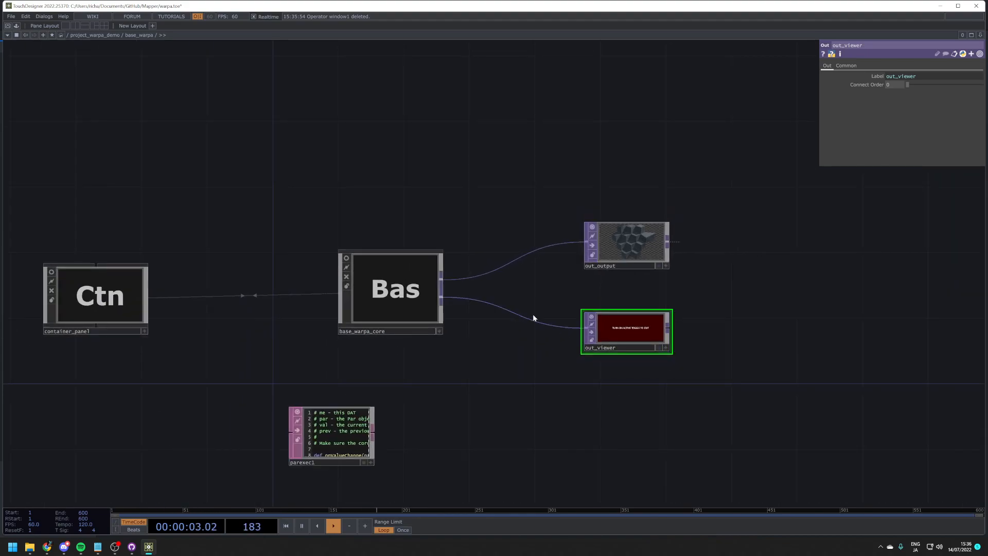
# Step: Go inside base_warpa_core and bring its whole network into view
pyautogui.moveTo(406, 353); pyautogui.dragTo(449, 354)
pyautogui.scroll(2, 417, 361)
pyautogui.click(375, 282)
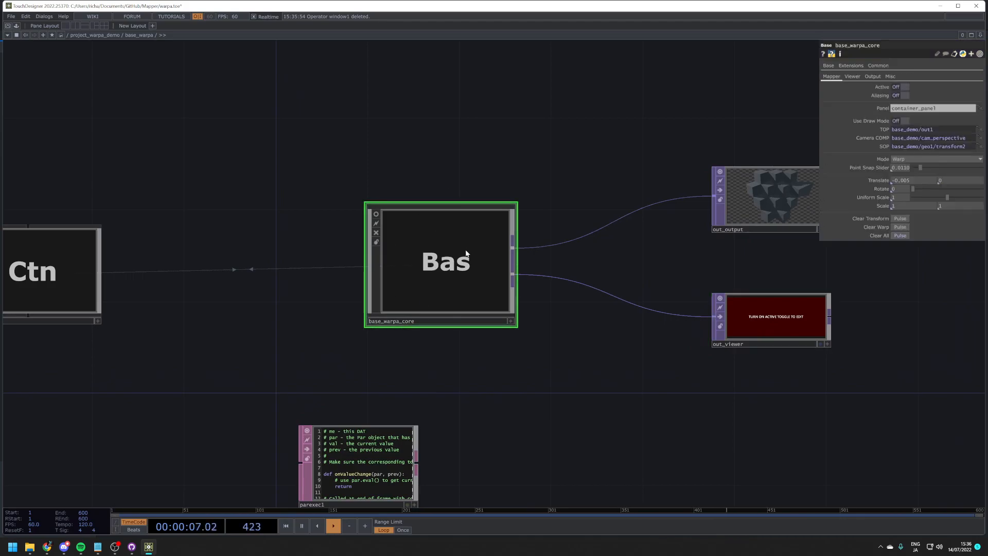
pyautogui.press('i')
pyautogui.scroll(-6, 465, 250)
pyautogui.moveTo(284, 308); pyautogui.dragTo(396, 321)
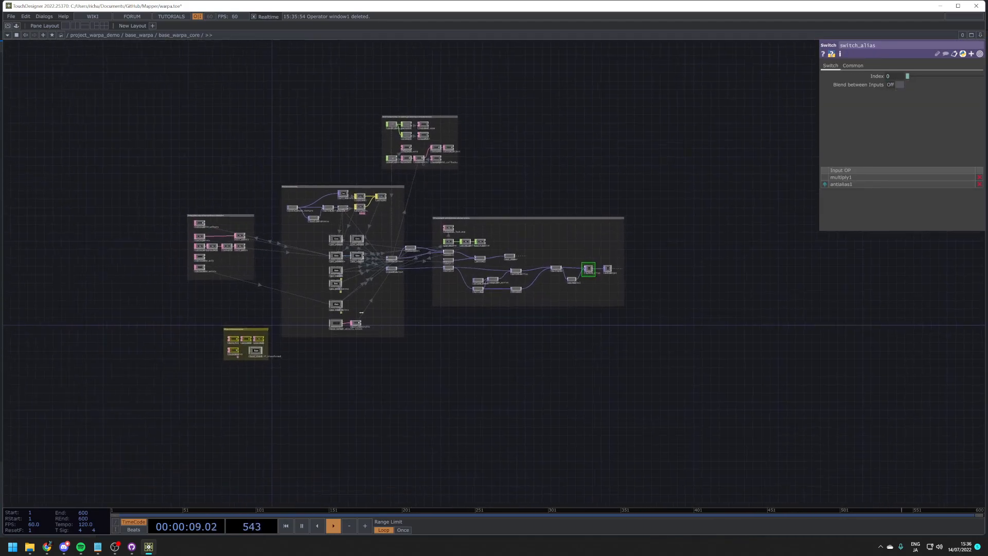
# Step: Examine the main, parexec1 and execute1 scripts in the section titled "All logic and functions live here"
pyautogui.scroll(10, 224, 332)
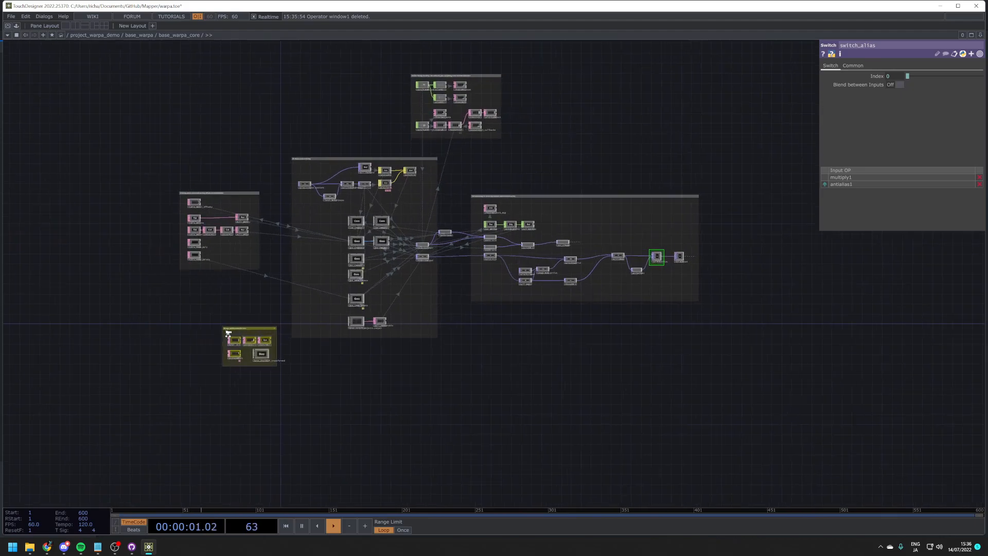
pyautogui.scroll(2, 256, 416)
pyautogui.moveTo(106, 220); pyautogui.dragTo(154, 172)
pyautogui.scroll(3, 277, 300)
pyautogui.scroll(3, 277, 302)
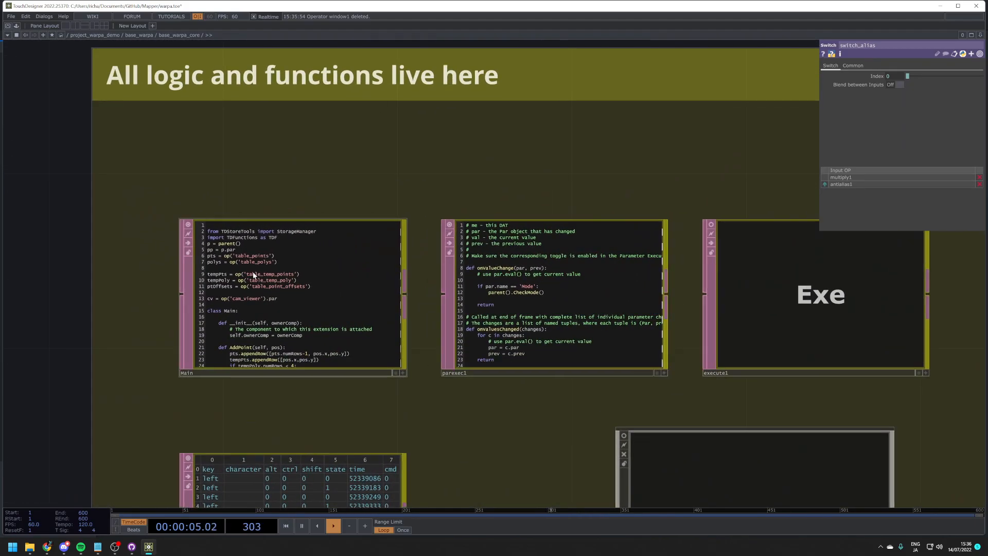
# Step: Activate the Main script's viewer and read through its functions, from AddPoint down to NudgePoint
pyautogui.click(387, 360)
pyautogui.scroll(2, 300, 277)
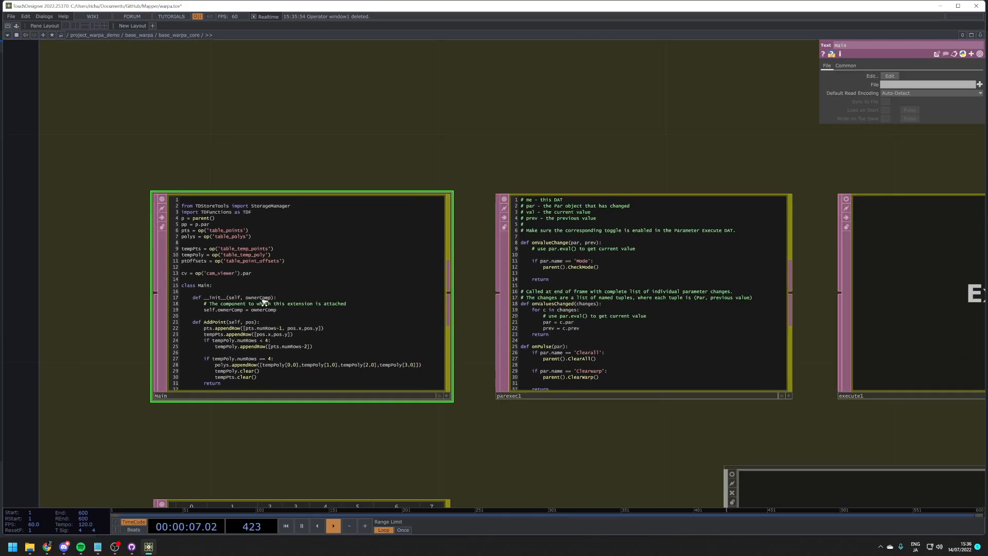
pyautogui.click(460, 403)
pyautogui.scroll(-15, 308, 328)
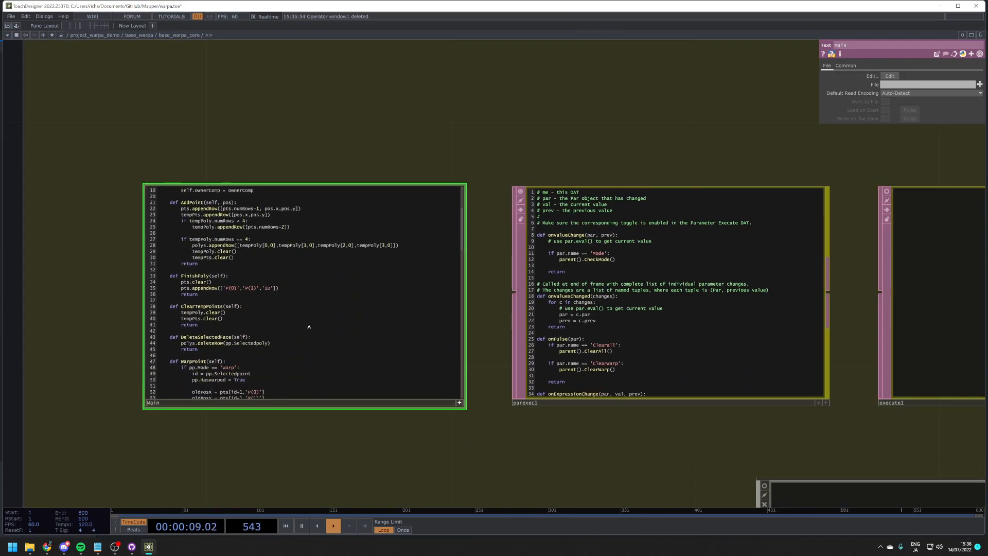
pyautogui.scroll(-20, 311, 331)
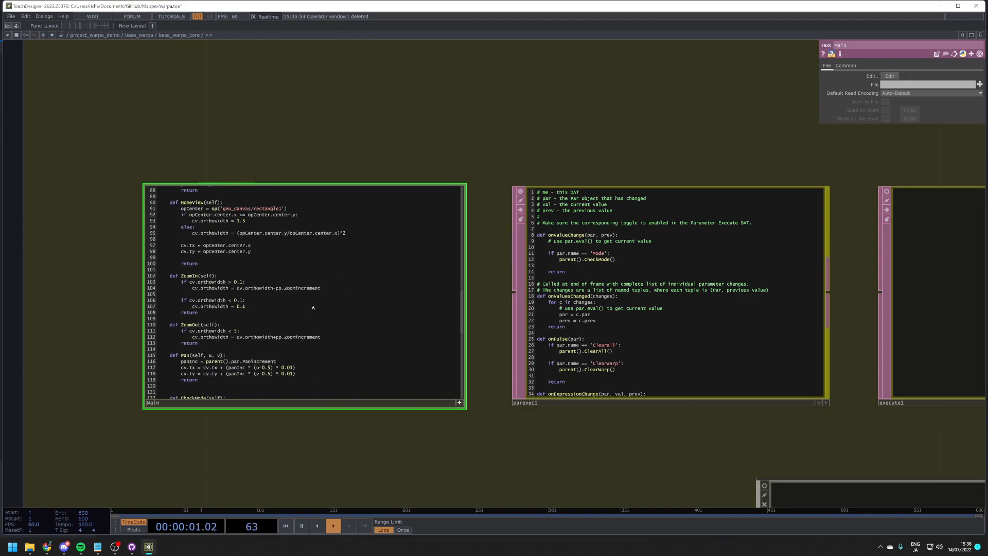
pyautogui.scroll(-6, 252, 330)
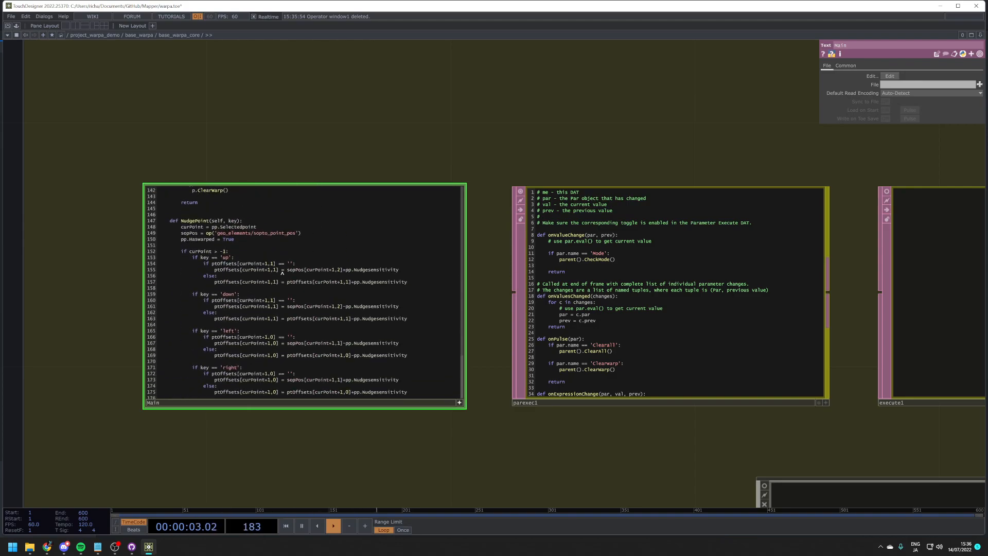
pyautogui.click(459, 403)
pyautogui.moveTo(605, 441); pyautogui.dragTo(406, 433)
pyautogui.scroll(3, 597, 341)
pyautogui.scroll(-8, 565, 338)
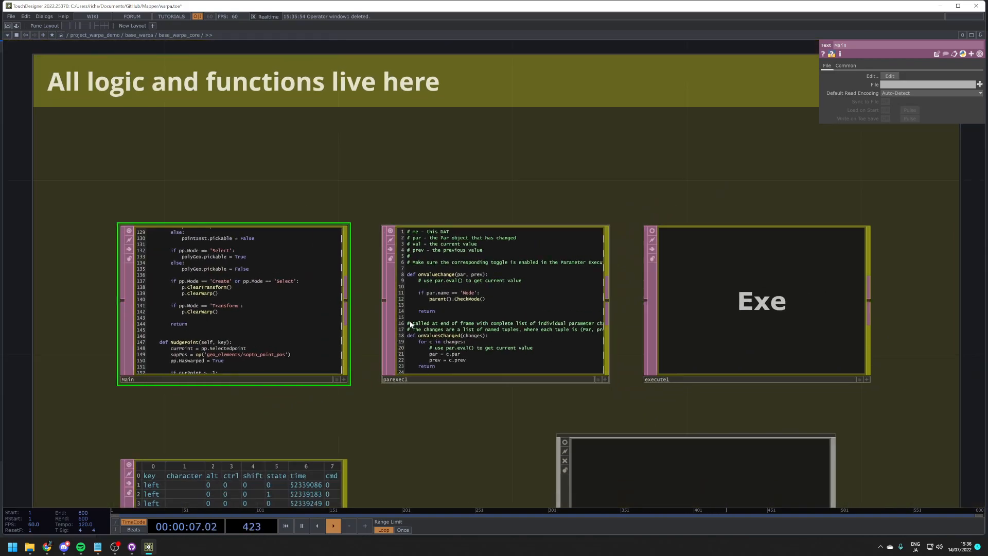
# Step: Select keyboardin1, expand its docked keyboardin1_callbacks script and examine the onKey function
pyautogui.scroll(5, 242, 350)
pyautogui.scroll(2, 244, 353)
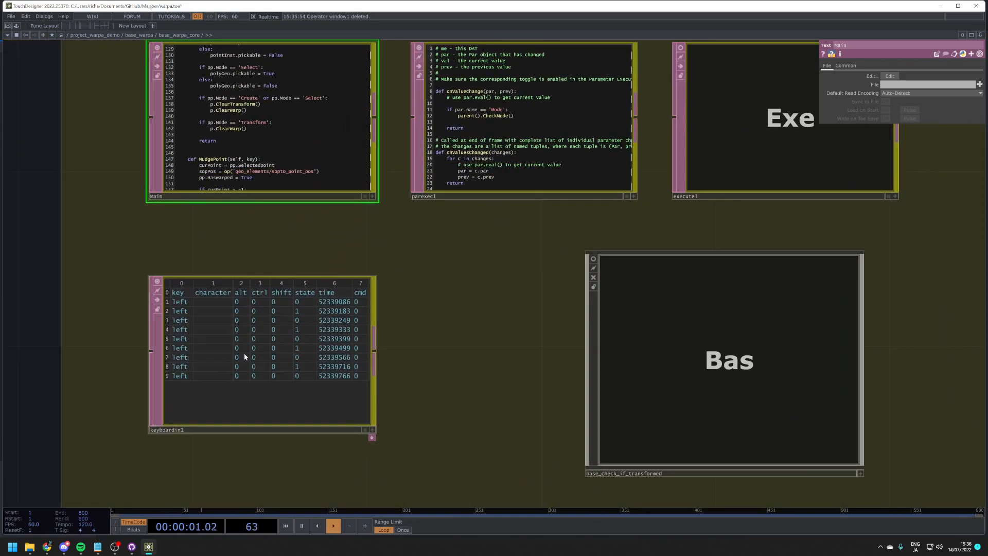
pyautogui.click(249, 346)
pyautogui.press('h')
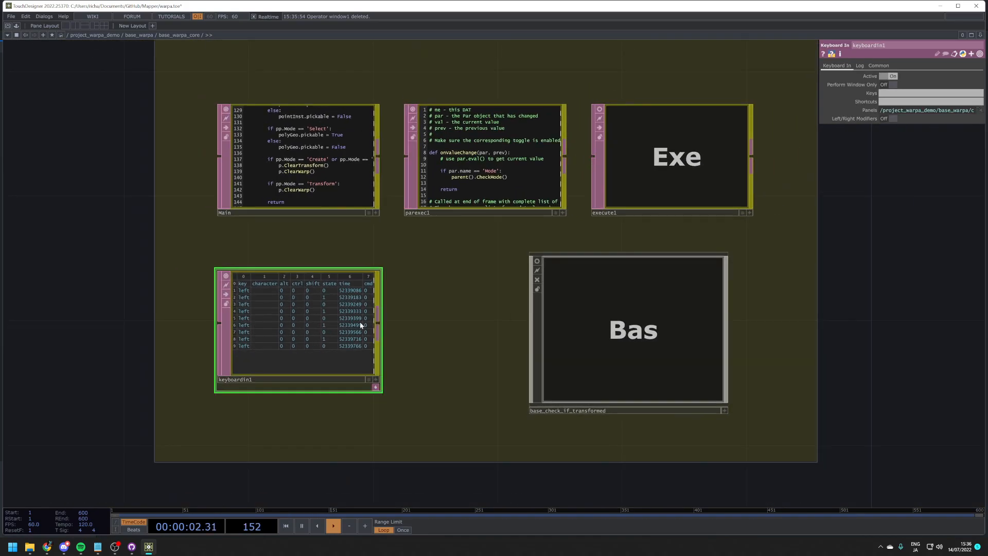
pyautogui.click(376, 387)
pyautogui.moveTo(418, 406); pyautogui.dragTo(429, 262)
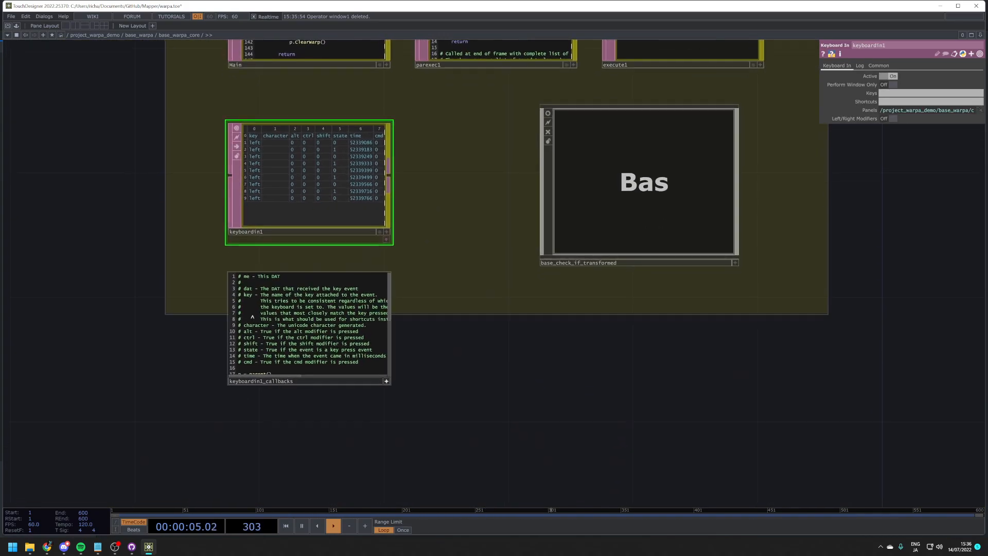
pyautogui.scroll(3, 193, 342)
pyautogui.scroll(3, 229, 342)
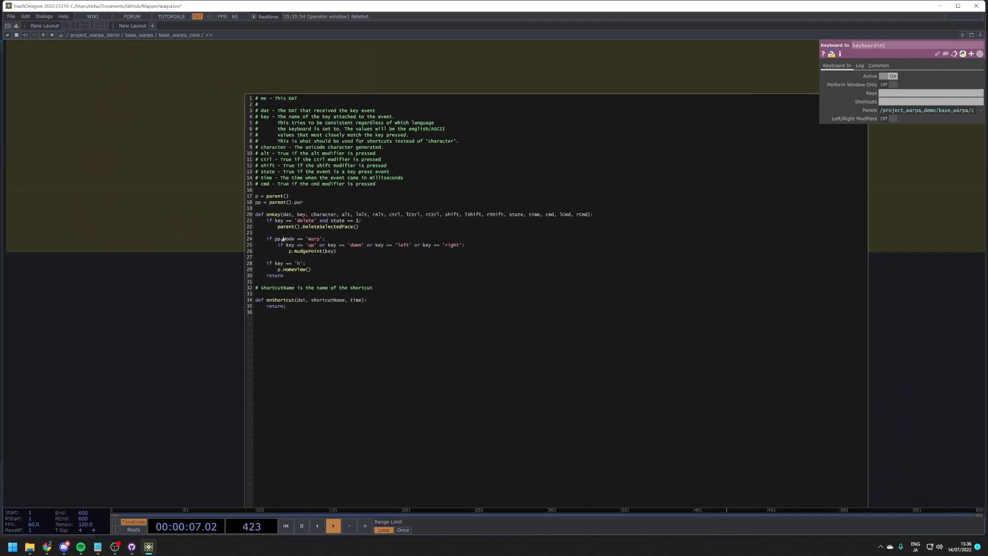
pyautogui.scroll(-5, 354, 260)
# Step: Select parexec1 and execute1 one after the other and examine their scripts, including the calls to CheckMode
pyautogui.moveTo(437, 411); pyautogui.dragTo(264, 488)
pyautogui.scroll(-2, 360, 430)
pyautogui.click(311, 205)
pyautogui.scroll(4, 307, 203)
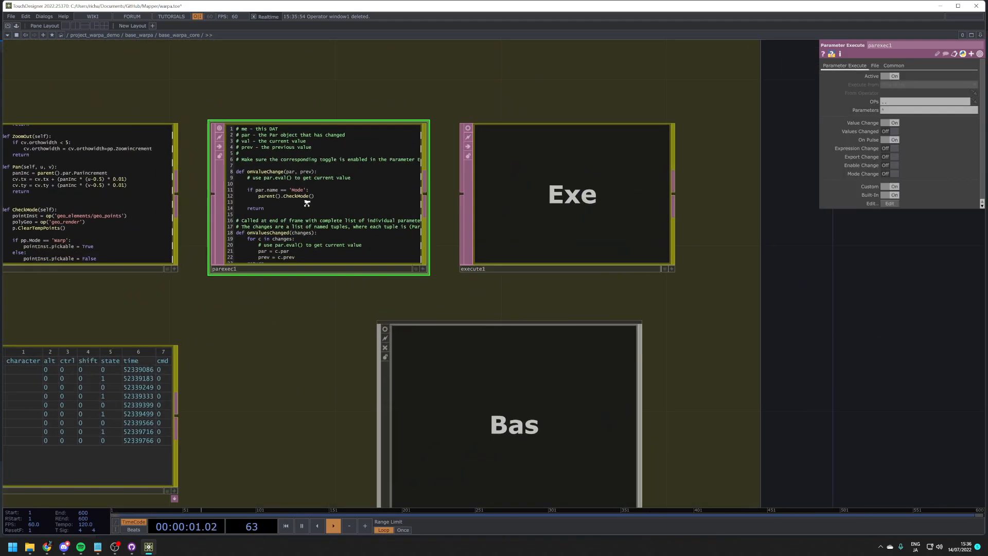
pyautogui.scroll(5, 307, 202)
pyautogui.scroll(-8, 237, 221)
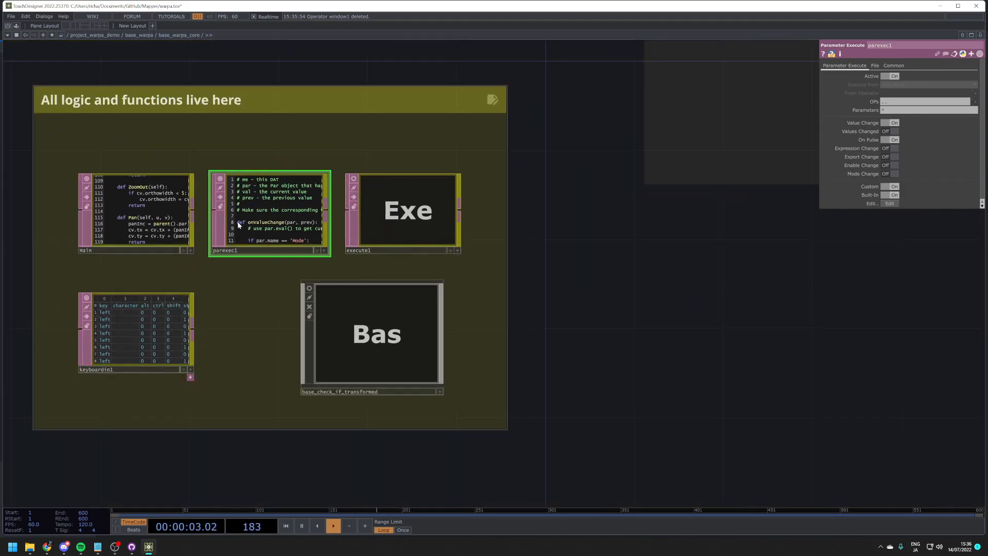
pyautogui.click(386, 221)
pyautogui.scroll(4, 386, 221)
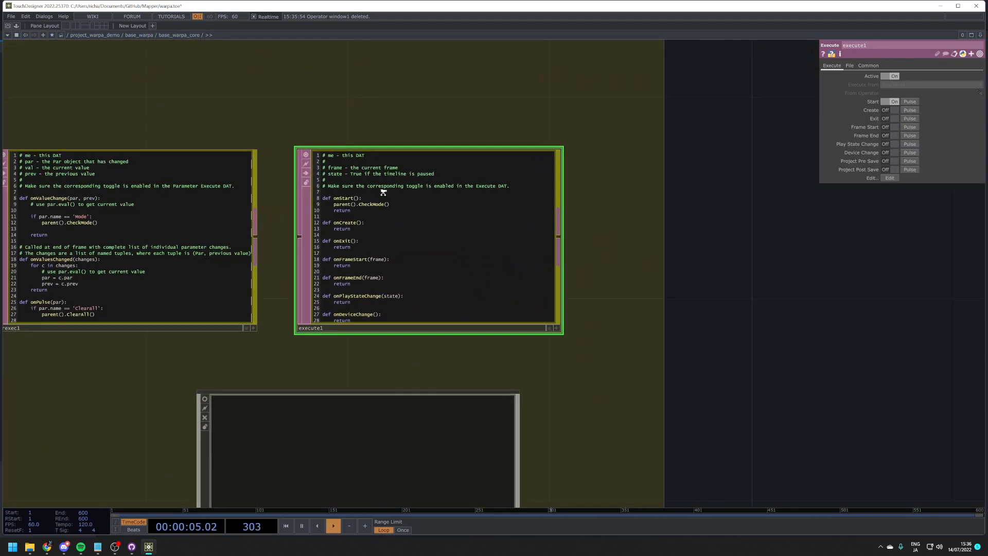
pyautogui.scroll(-5, 359, 183)
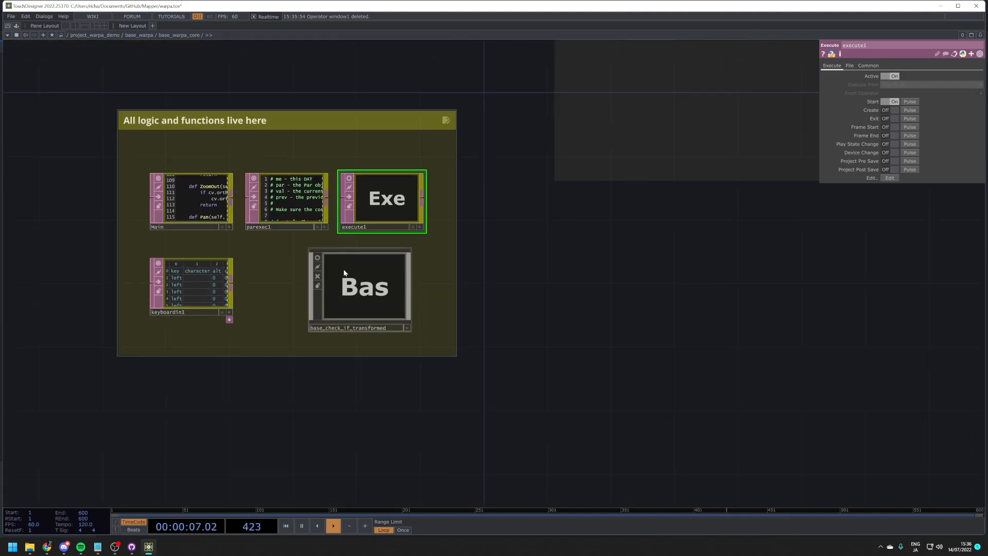
# Step: Examine the network inside base_check_if_transformed as far as null_has_transformed, and return to base_warpa_core
pyautogui.scroll(2, 344, 268)
pyautogui.click(338, 312)
pyautogui.scroll(2, 338, 311)
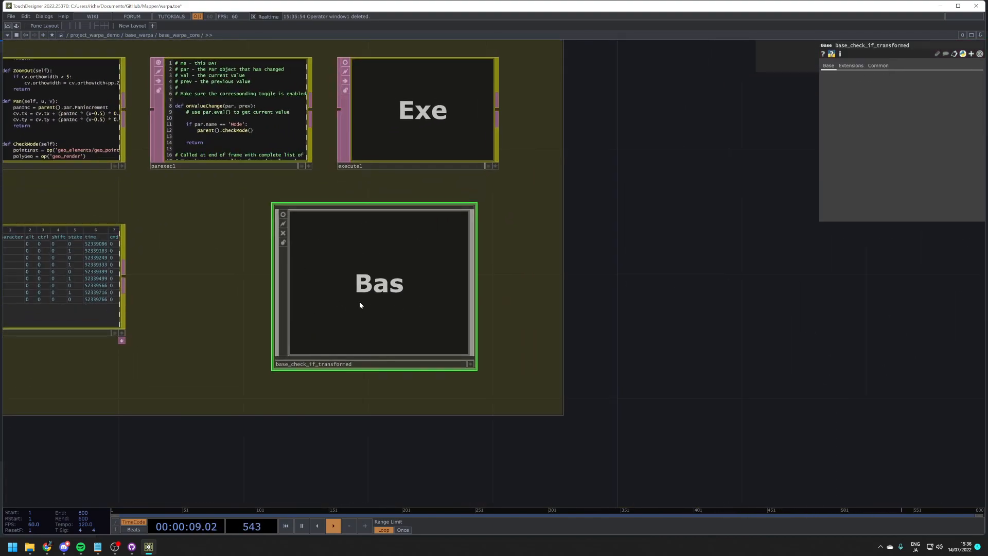
pyautogui.scroll(2, 367, 294)
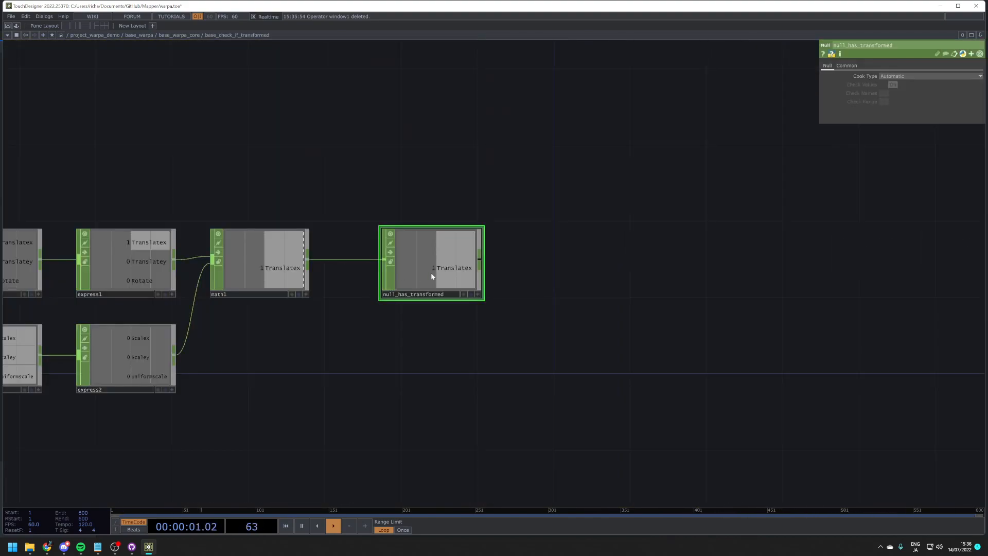
pyautogui.scroll(-3, 498, 264)
pyautogui.scroll(2, 498, 264)
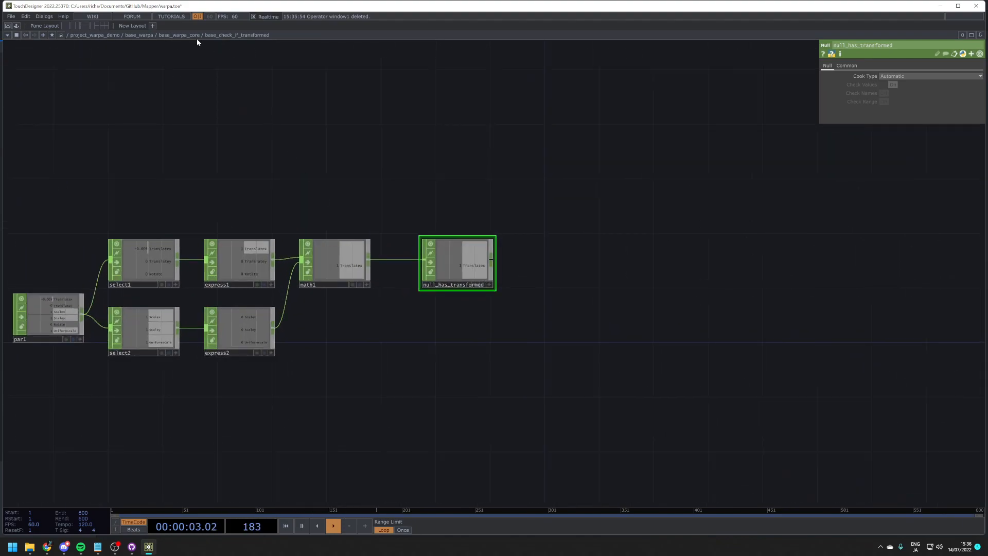
pyautogui.click(178, 35)
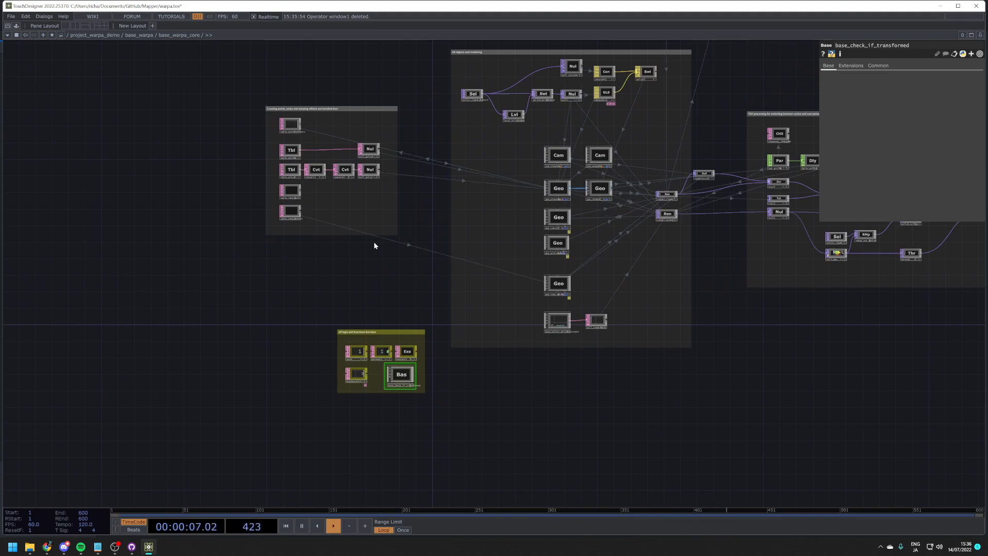
# Step: Inspect table_point_offsets in the section titled "Creating points, polys and warping offsets are handled here"
pyautogui.moveTo(298, 307); pyautogui.dragTo(449, 418)
pyautogui.moveTo(316, 286); pyautogui.dragTo(305, 356)
pyautogui.scroll(7, 322, 220)
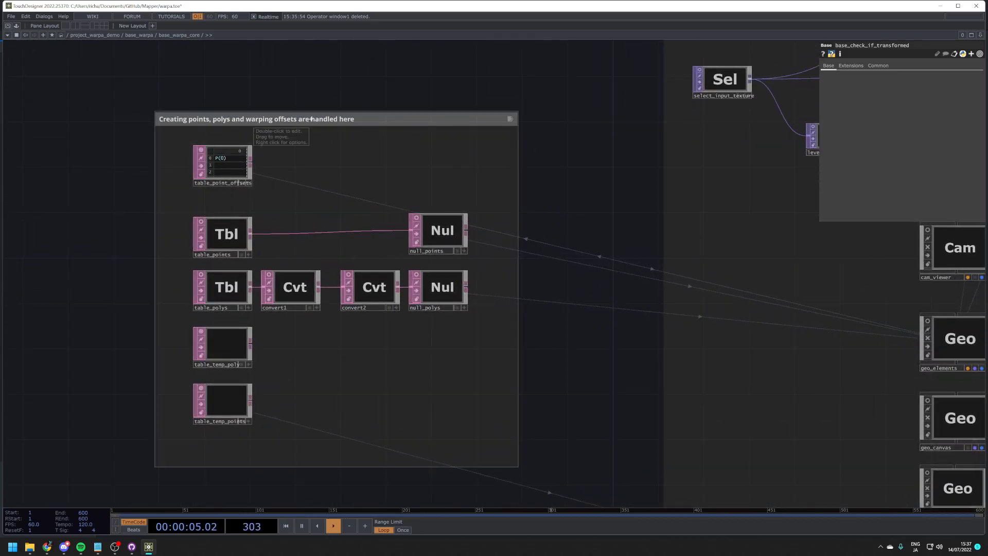
pyautogui.moveTo(362, 102); pyautogui.dragTo(358, 83)
pyautogui.scroll(5, 216, 128)
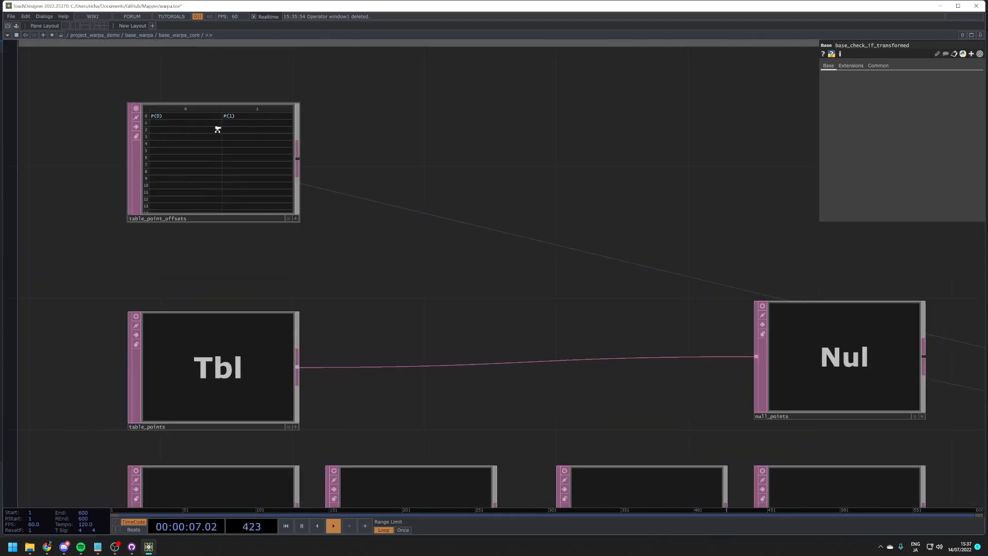
pyautogui.click(218, 137)
pyautogui.scroll(-5, 216, 149)
# Step: Select table_temp_poly, table_temp_points and table_polys in turn to inspect their contents and parameters
pyautogui.scroll(4, 216, 272)
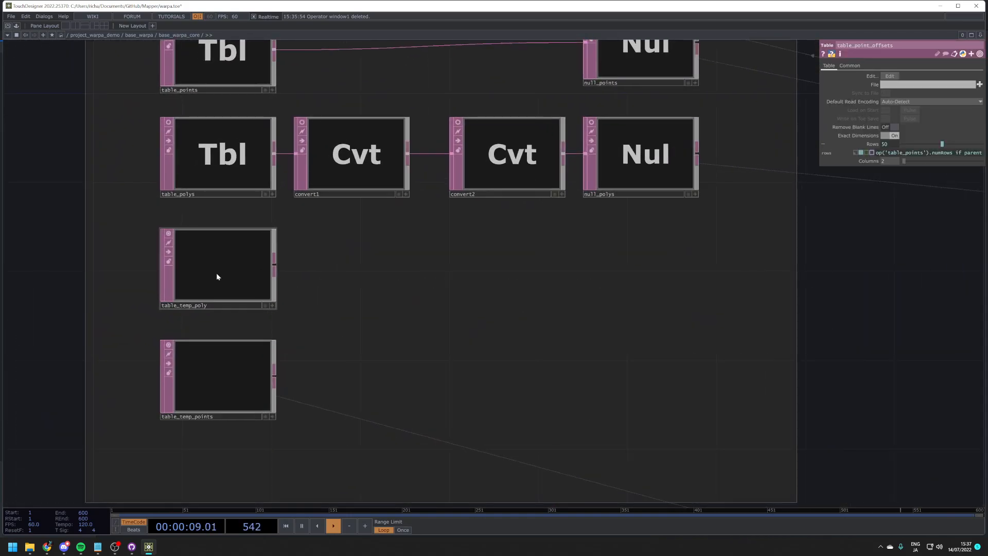
pyautogui.click(214, 352)
pyautogui.click(187, 262)
pyautogui.moveTo(37, 250); pyautogui.dragTo(230, 387)
pyautogui.click(225, 353)
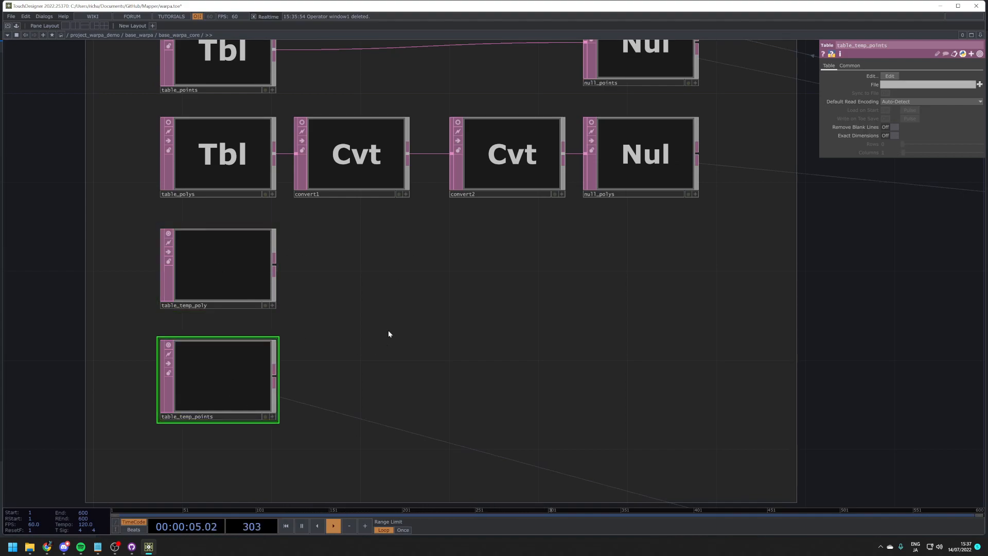
pyautogui.click(181, 126)
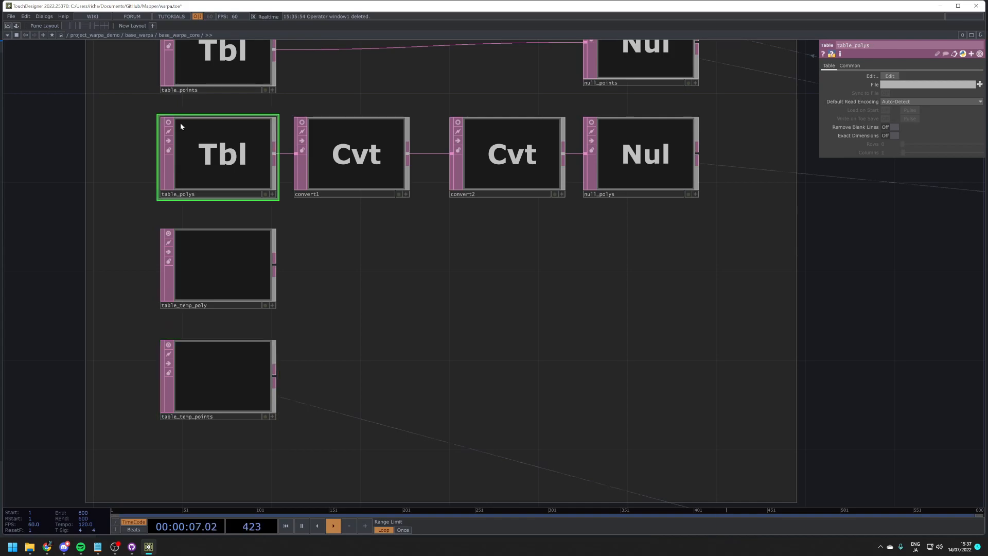
pyautogui.scroll(-5, 214, 163)
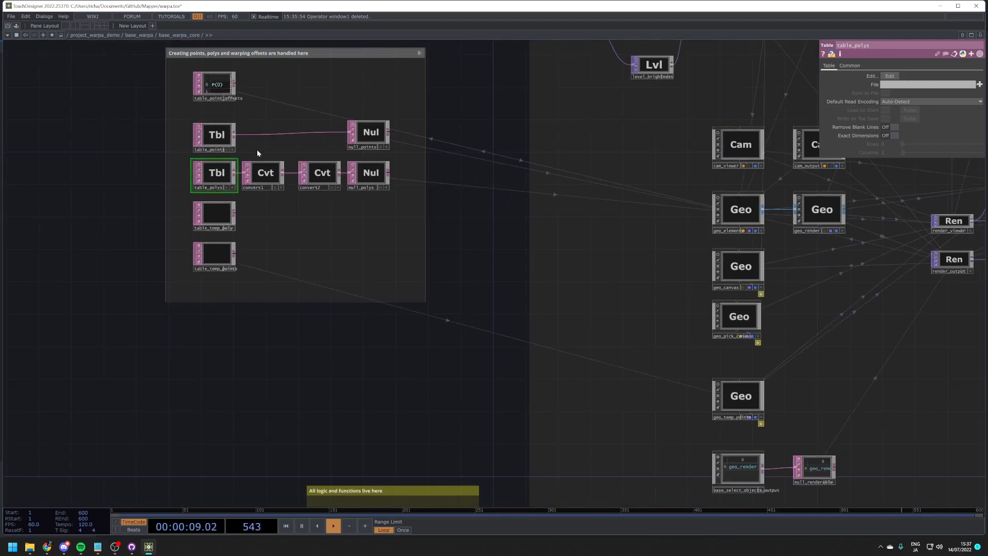
# Step: Select null_points and null_polys and trace their references towards the geometry components
pyautogui.moveTo(534, 214); pyautogui.dragTo(255, 218)
pyautogui.click(286, 154)
pyautogui.click(293, 193)
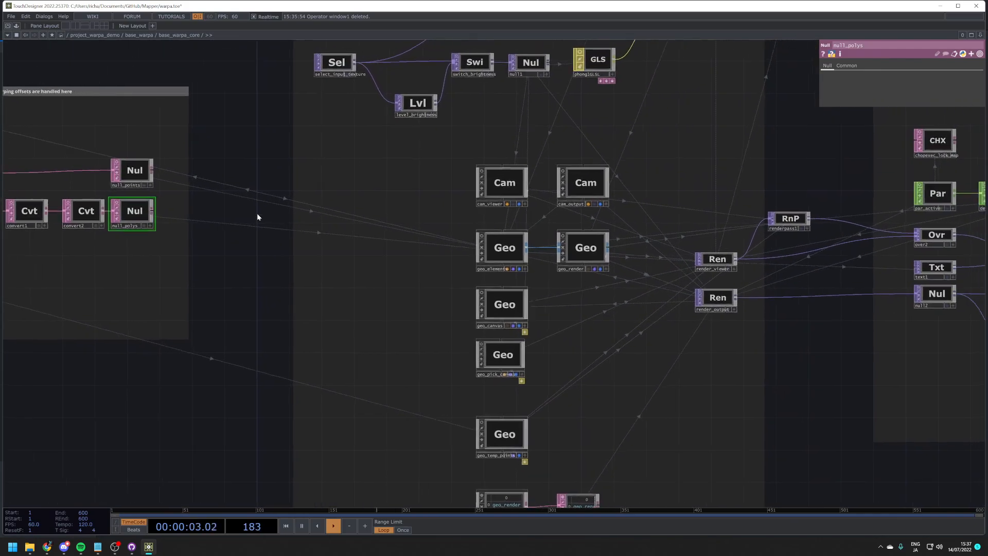
# Step: Select geo_elements, go inside it and bring its whole operator chain into view
pyautogui.click(500, 246)
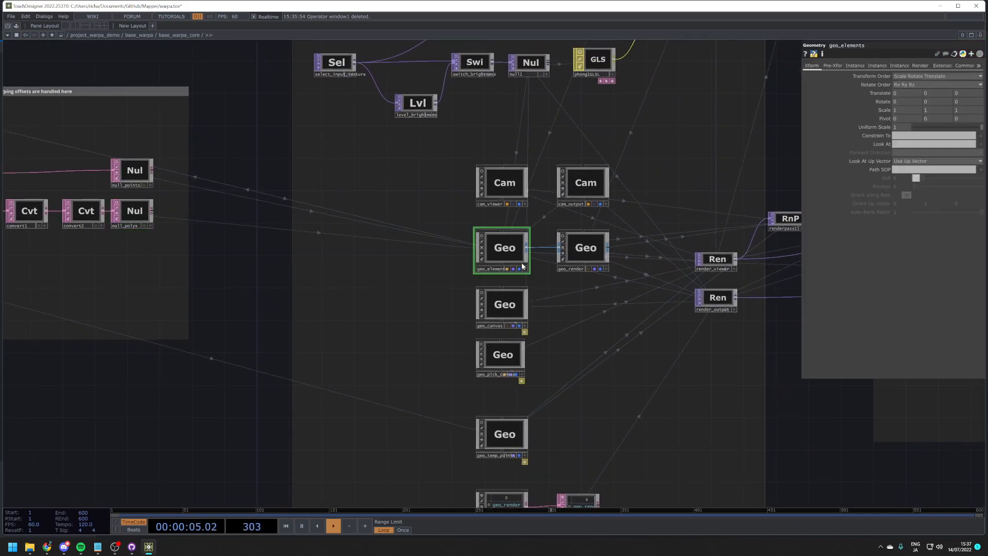
pyautogui.scroll(5, 523, 266)
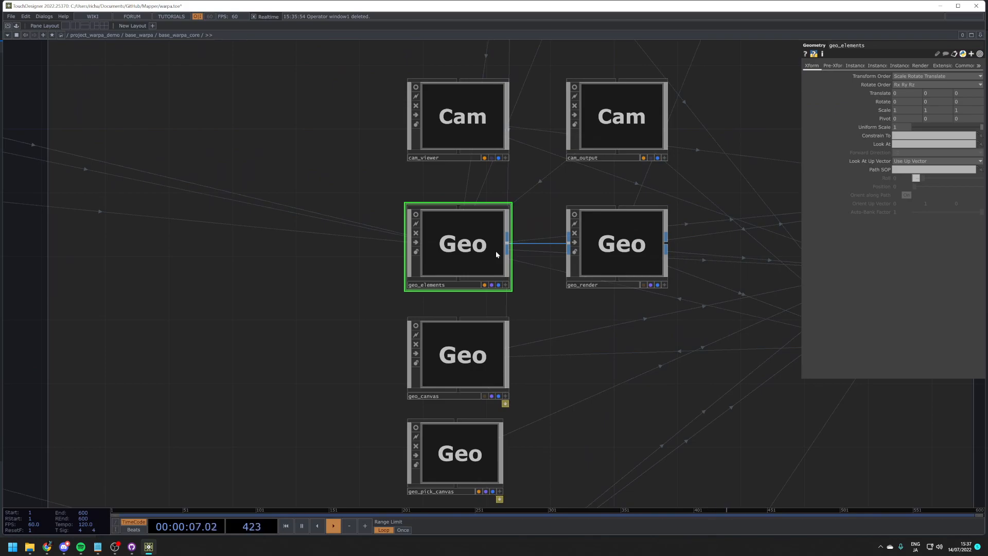
pyautogui.scroll(-6, 404, 250)
pyautogui.press('i')
pyautogui.scroll(-8, 524, 273)
pyautogui.moveTo(267, 332); pyautogui.dragTo(585, 318)
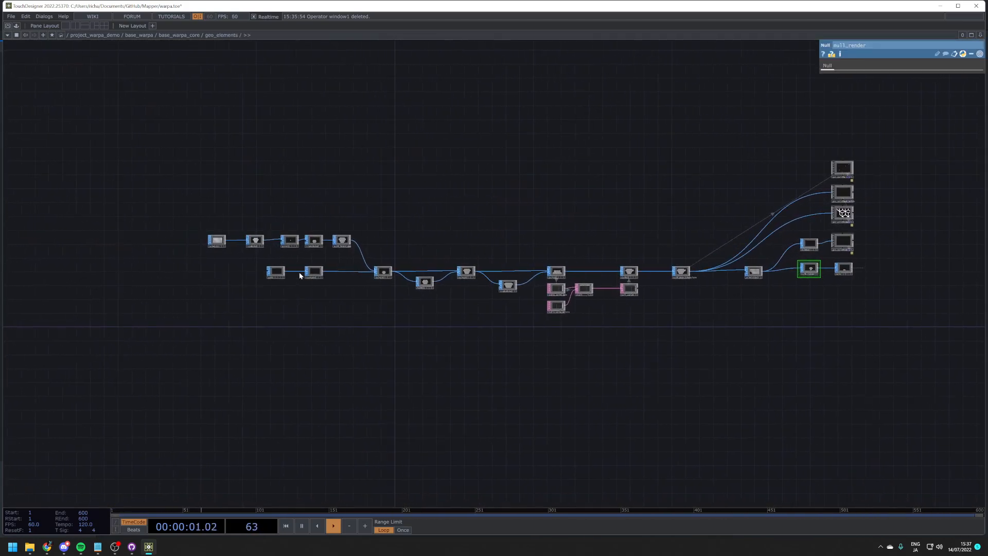
# Step: Examine the start of the input geometry chain and select texture2 to inspect its model and texture parameters
pyautogui.scroll(4, 298, 277)
pyautogui.moveTo(84, 171); pyautogui.dragTo(387, 240, button='right')
pyautogui.scroll(3, 333, 230)
pyautogui.click(56, 211)
pyautogui.scroll(3, 148, 211)
pyautogui.click(166, 205)
pyautogui.scroll(3, 166, 206)
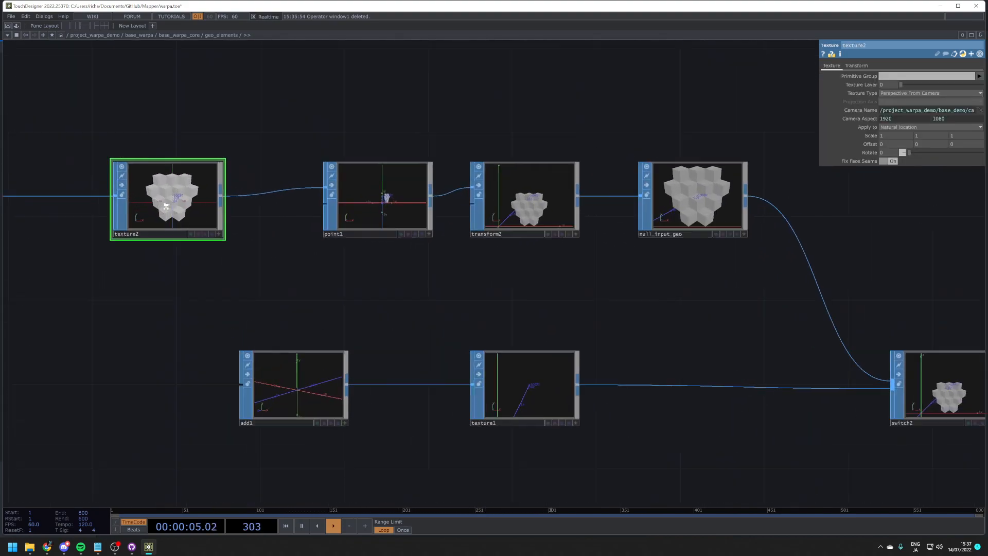
pyautogui.scroll(3, 166, 205)
pyautogui.scroll(3, 142, 180)
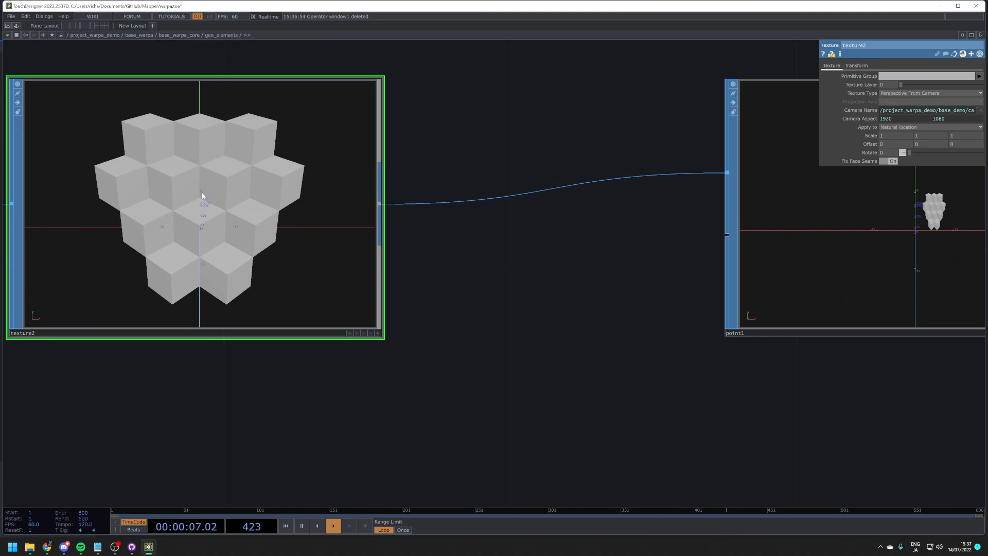
pyautogui.scroll(-6, 202, 195)
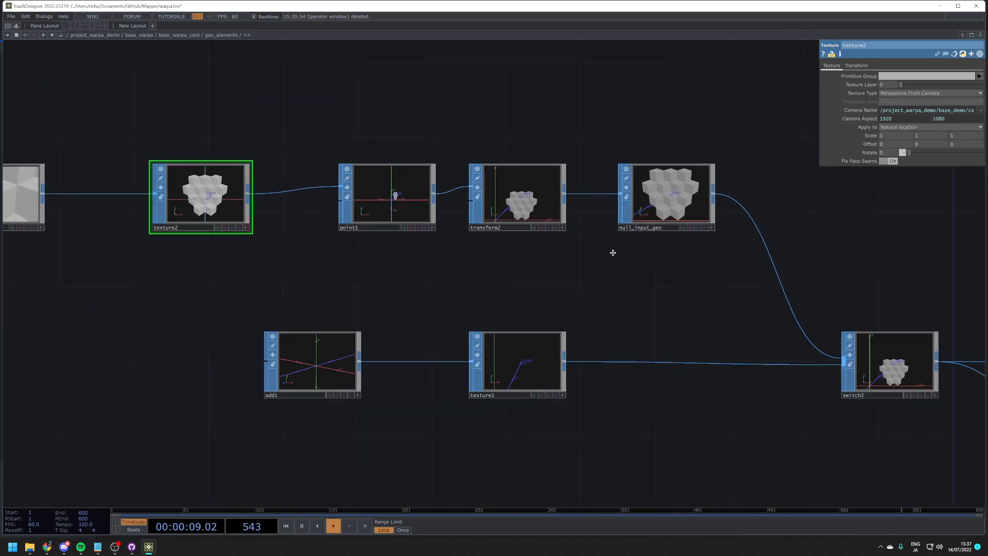
# Step: Inspect the lower branch feeding switch2 by selecting add1 and texture1 and viewing their parameters
pyautogui.moveTo(629, 251); pyautogui.dragTo(495, 258)
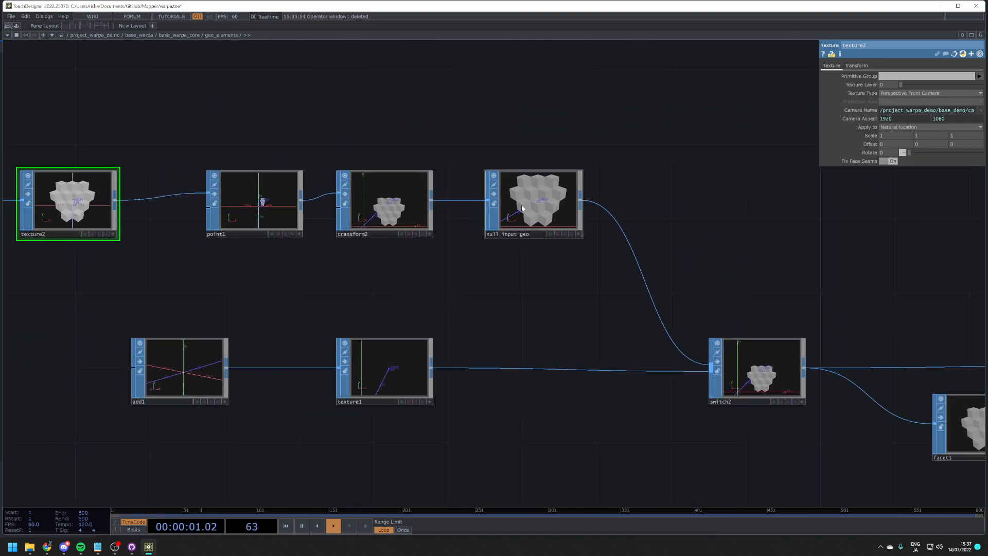
pyautogui.moveTo(261, 354); pyautogui.dragTo(255, 274)
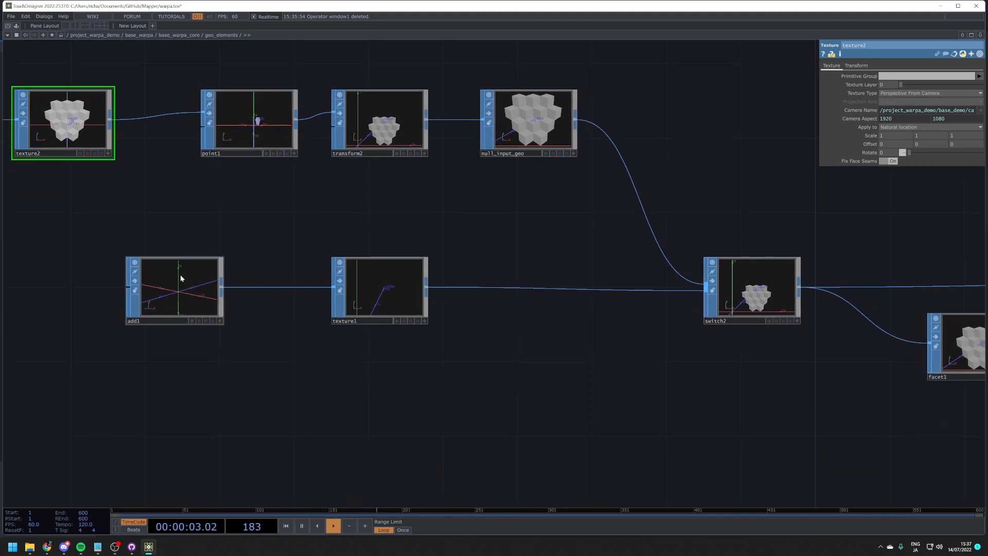
pyautogui.click(180, 277)
pyautogui.moveTo(313, 356); pyautogui.dragTo(425, 359)
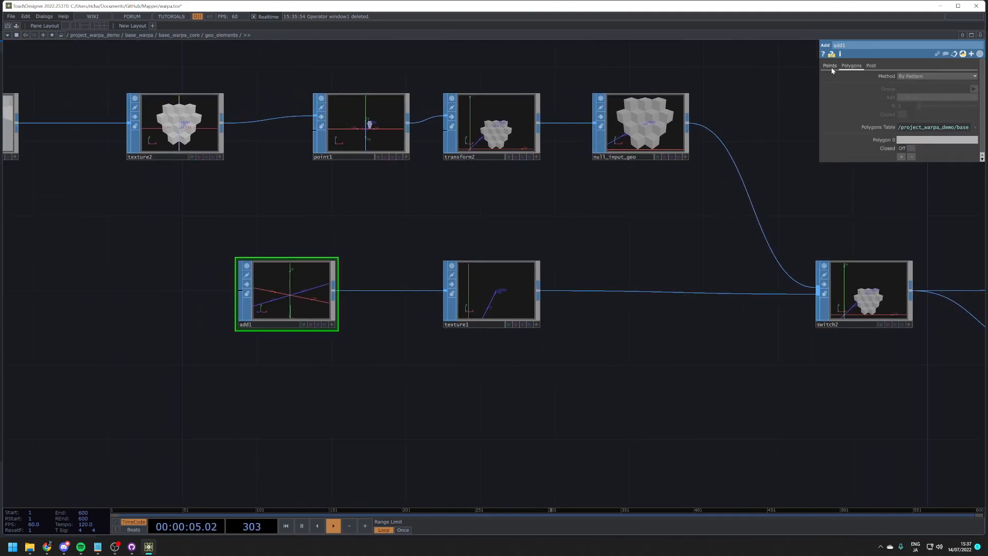
pyautogui.moveTo(357, 365); pyautogui.dragTo(314, 366)
pyautogui.moveTo(379, 348); pyautogui.dragTo(165, 354)
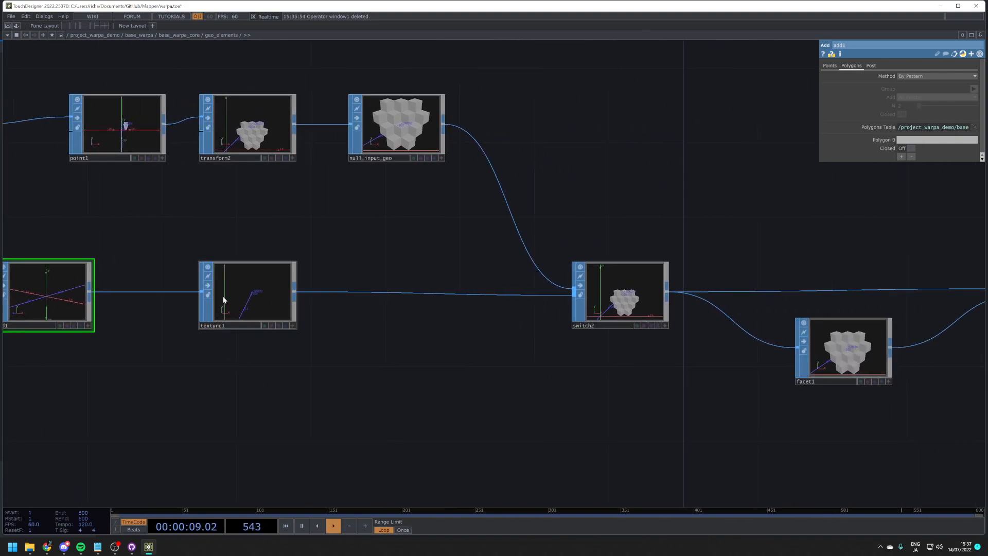
pyautogui.click(223, 295)
pyautogui.scroll(3, 223, 291)
pyautogui.scroll(-4, 286, 293)
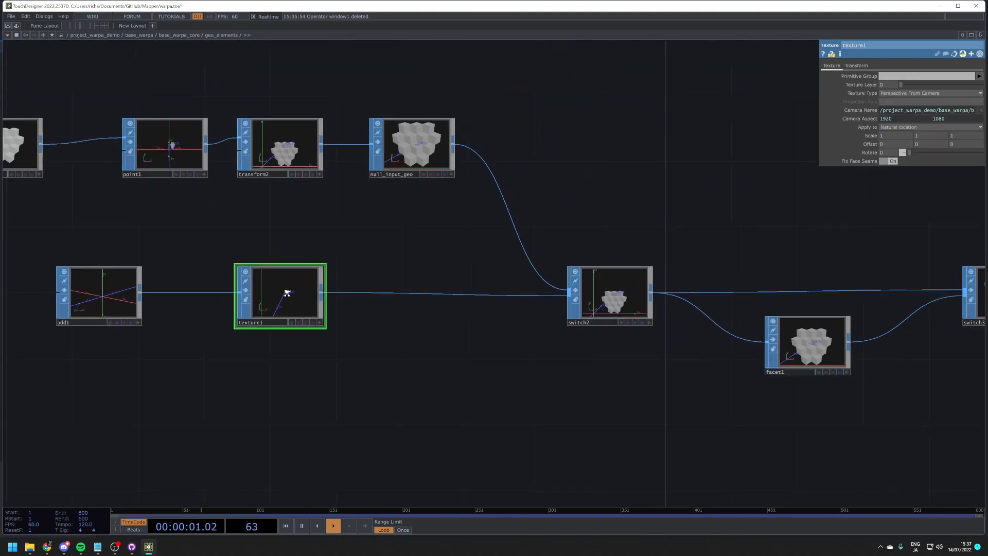
# Step: Follow texture1 to switch2 and select switch2 to inspect its Select Input value and input list
pyautogui.scroll(-2, 286, 293)
pyautogui.moveTo(519, 353); pyautogui.dragTo(465, 351)
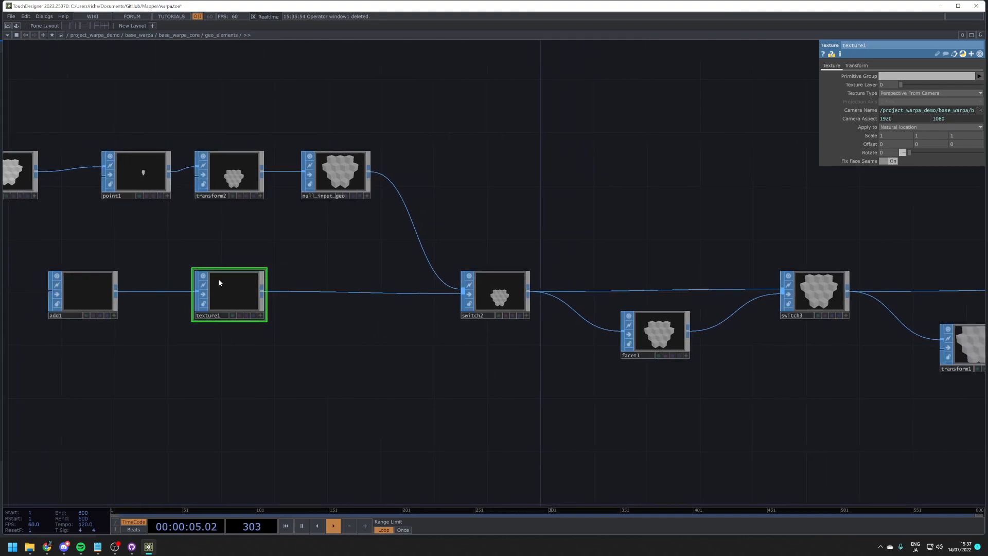
pyautogui.moveTo(404, 351); pyautogui.dragTo(287, 346)
pyautogui.scroll(2, 347, 308)
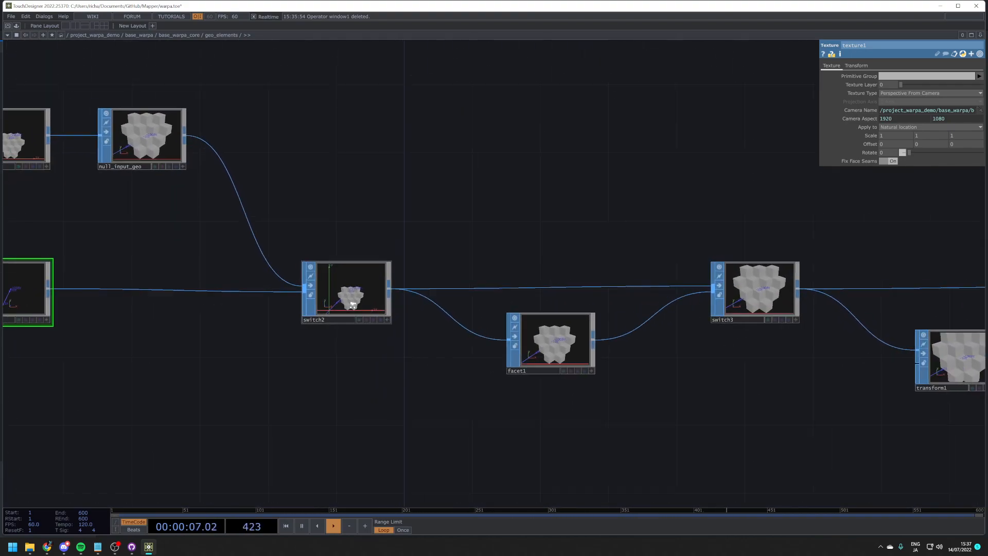
pyautogui.click(351, 308)
pyautogui.scroll(-3, 384, 294)
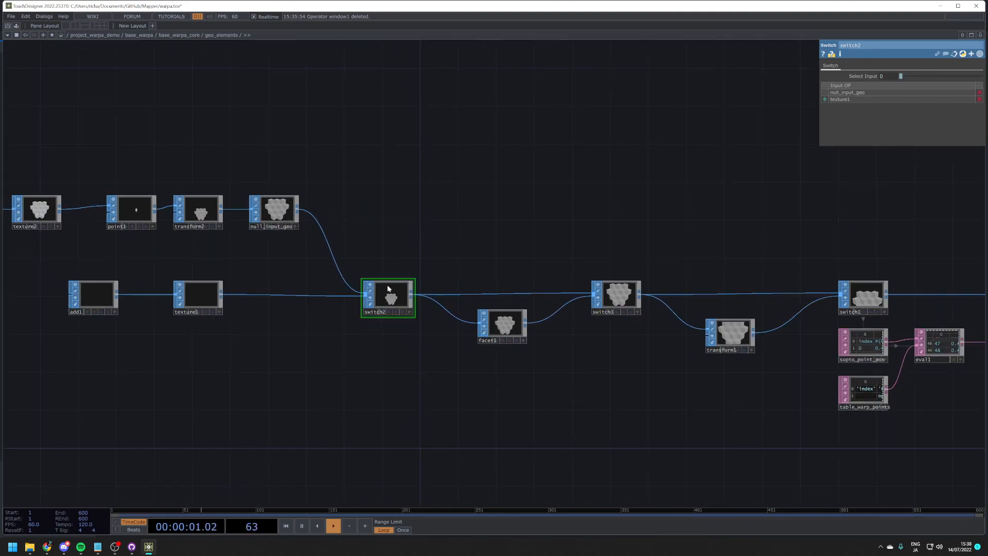
# Step: Select facet1 and switch3 to inspect the optional point-consolidation branch after switch2
pyautogui.moveTo(451, 433); pyautogui.dragTo(236, 430)
pyautogui.scroll(4, 275, 317)
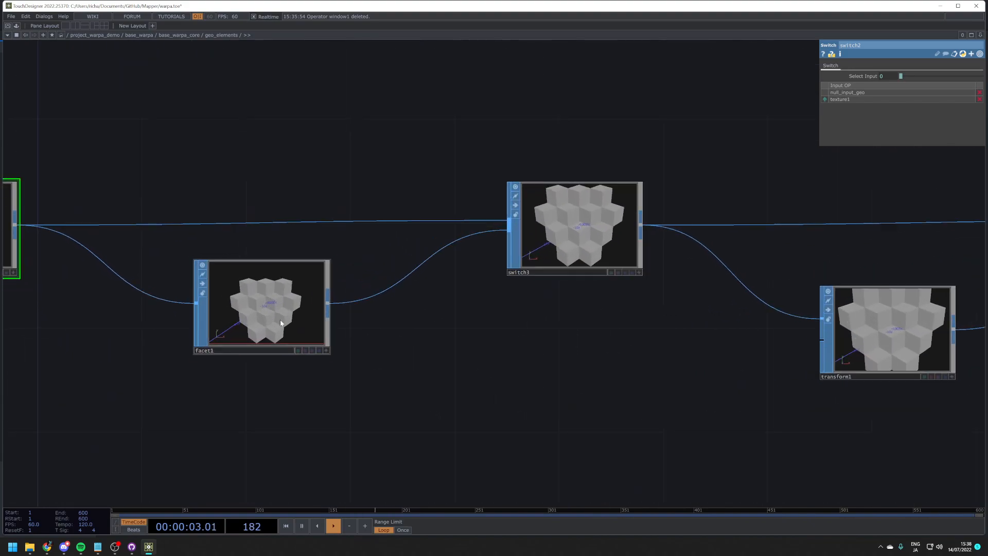
pyautogui.click(276, 318)
pyautogui.scroll(-3, 275, 318)
pyautogui.scroll(3, 260, 299)
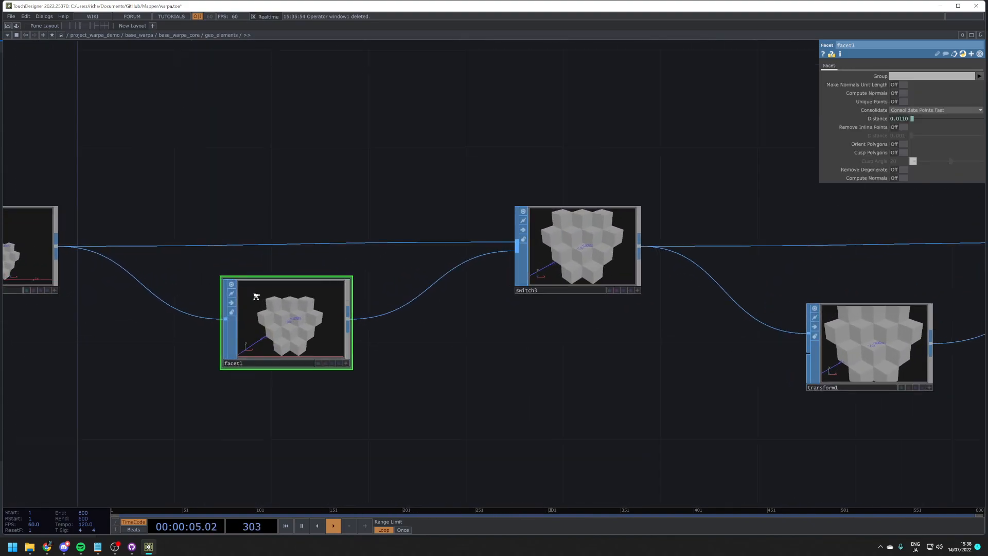
pyautogui.click(590, 264)
pyautogui.scroll(-3, 340, 310)
pyautogui.click(340, 310)
pyautogui.scroll(-3, 341, 309)
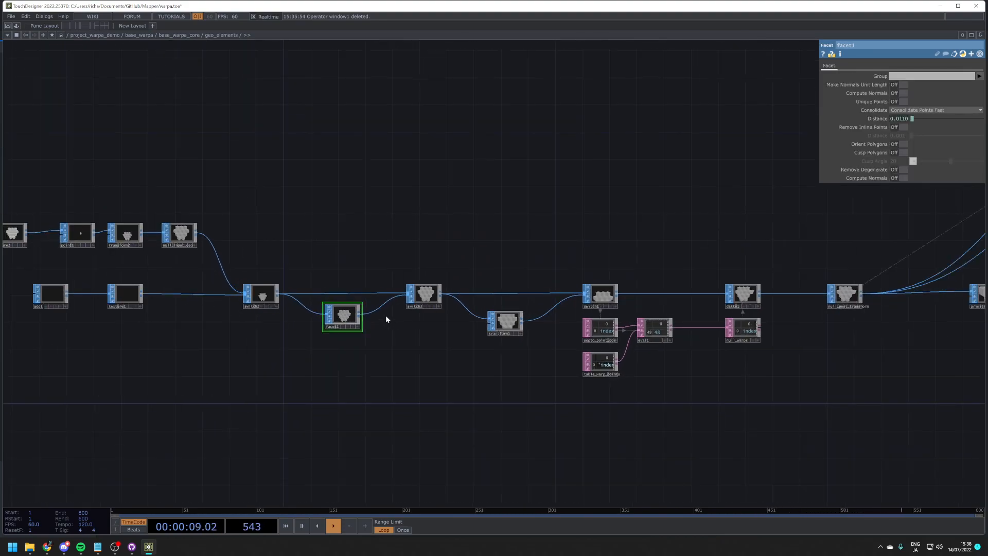
pyautogui.scroll(3, 388, 317)
pyautogui.click(465, 270)
# Step: Select transform1 and switch1 to examine the translate expressions and the choice between the two geometry branches
pyautogui.moveTo(484, 360); pyautogui.dragTo(342, 354)
pyautogui.moveTo(452, 357); pyautogui.dragTo(267, 361)
pyautogui.click(294, 335)
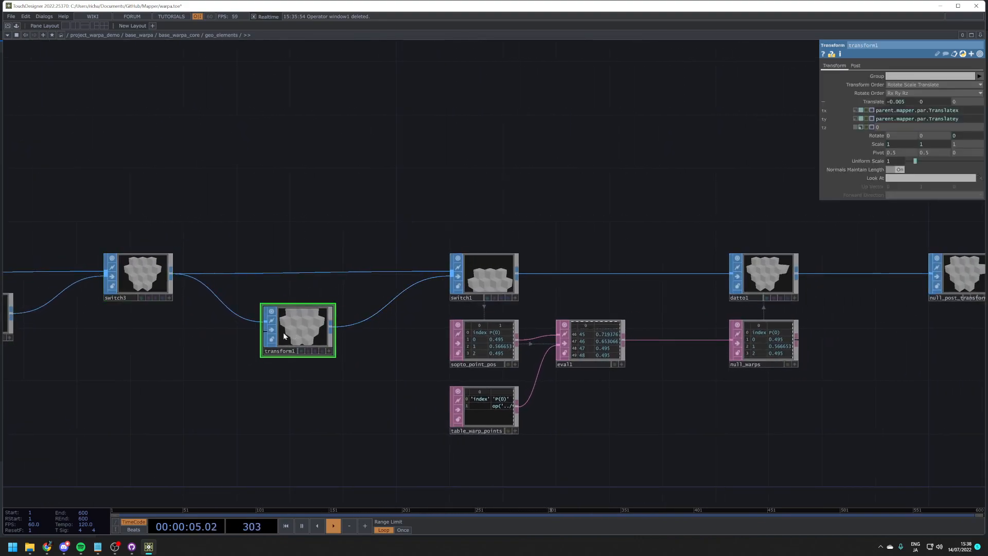
pyautogui.click(487, 278)
pyautogui.moveTo(545, 229); pyautogui.dragTo(511, 198)
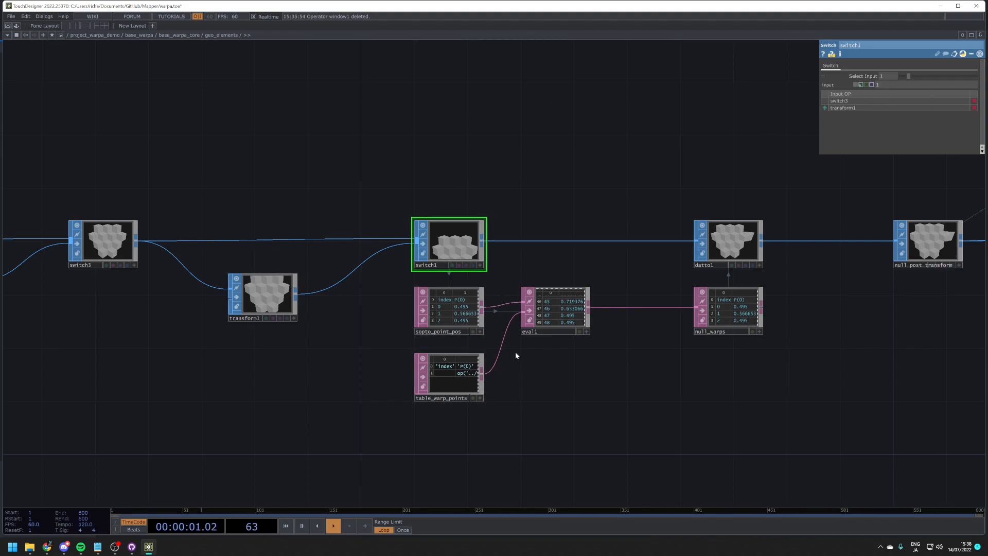
# Step: Select sopto_point_pos and examine the point positions it extracts from switch1
pyautogui.moveTo(562, 376); pyautogui.dragTo(430, 375)
pyautogui.scroll(5, 360, 371)
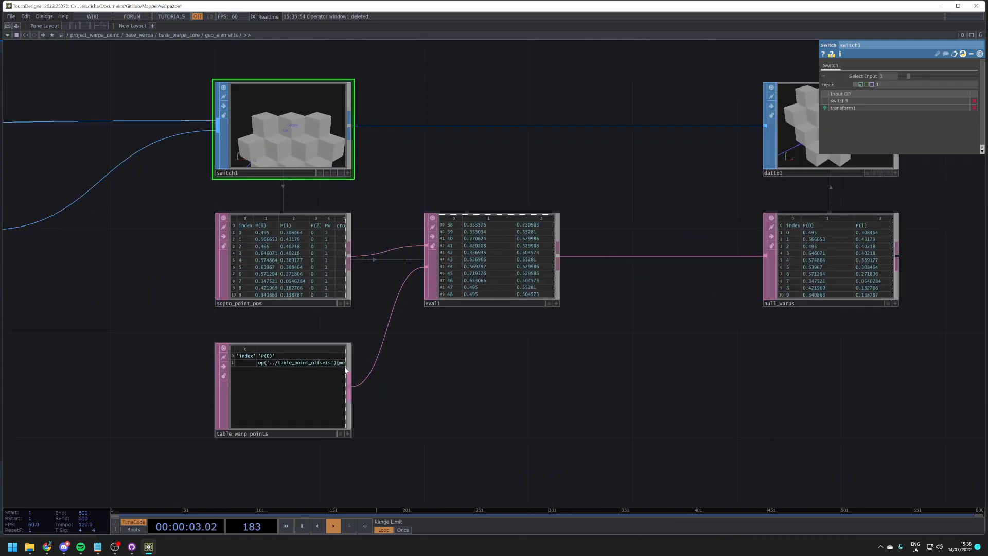
pyautogui.click(299, 243)
pyautogui.scroll(6, 299, 243)
pyautogui.scroll(-8, 278, 201)
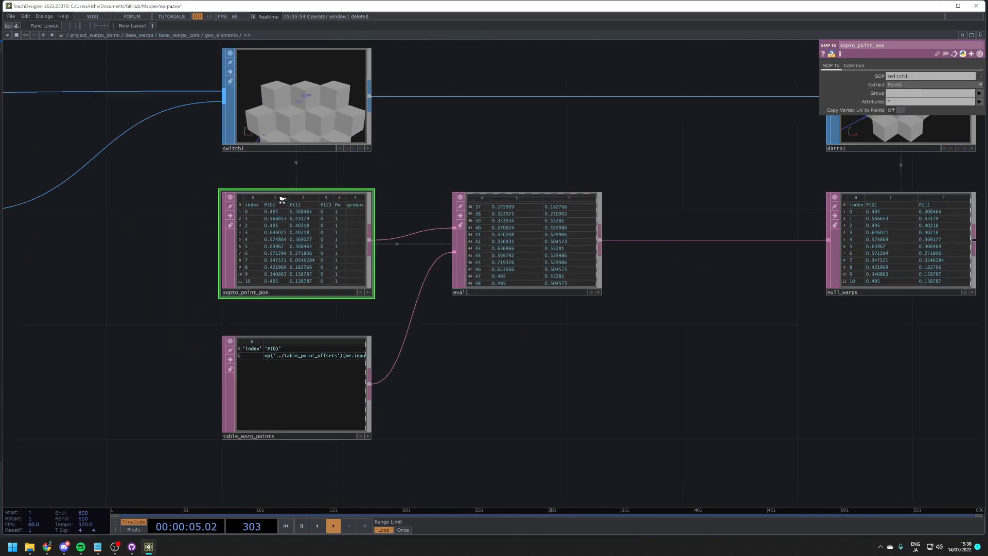
# Step: Select table_warp_points and read its P(0) and P(1) expressions that reference table_point_offsets
pyautogui.click(272, 308)
pyautogui.scroll(6, 270, 310)
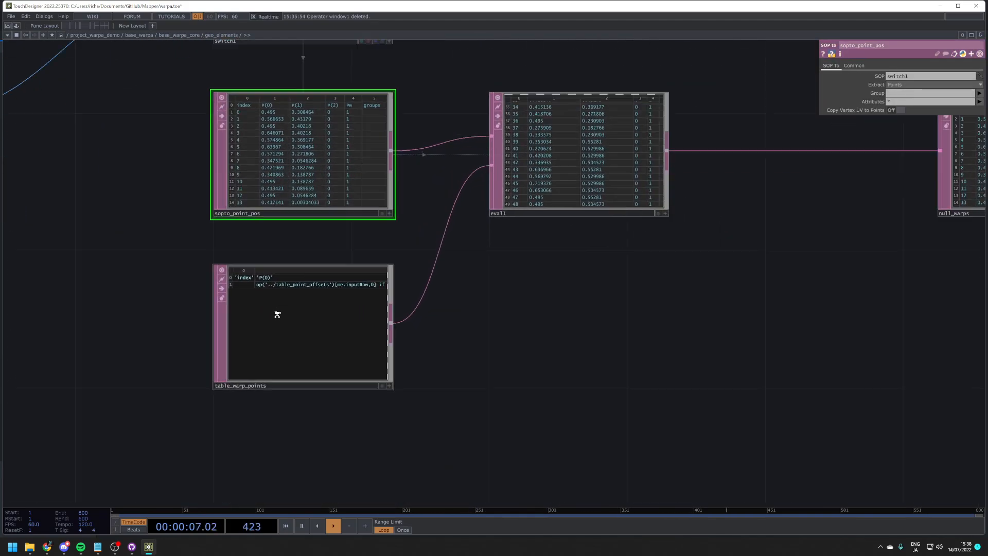
pyautogui.scroll(2, 280, 266)
pyautogui.scroll(-8, 268, 299)
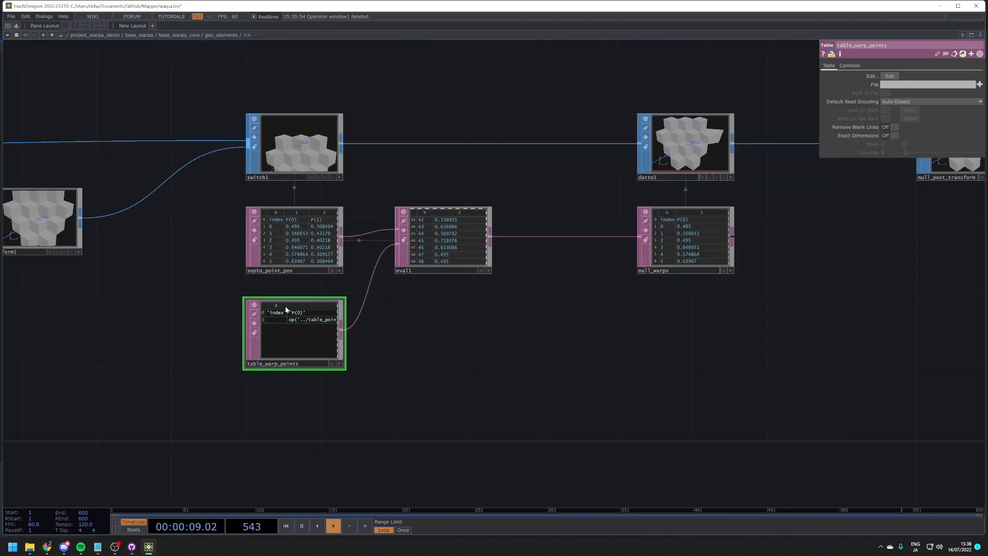
pyautogui.scroll(12, 342, 310)
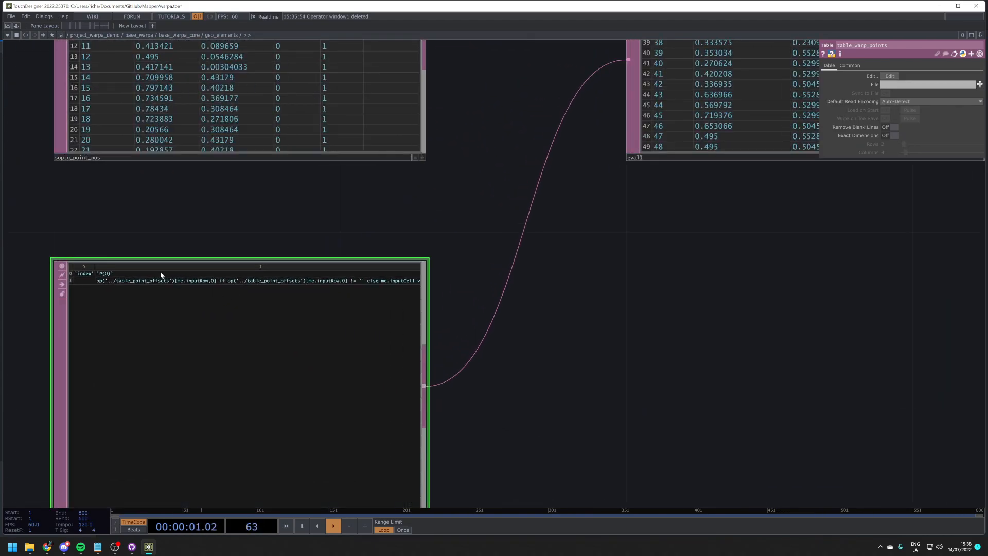
pyautogui.scroll(2, 178, 277)
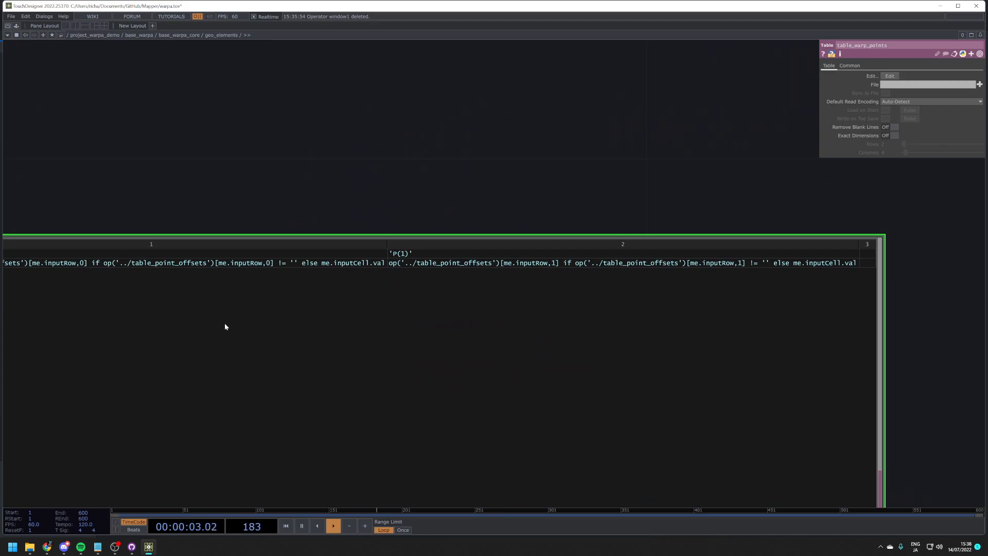
# Step: Select eval1 and examine its evaluated table of point positions
pyautogui.scroll(-10, 224, 325)
pyautogui.click(509, 264)
pyautogui.scroll(6, 520, 263)
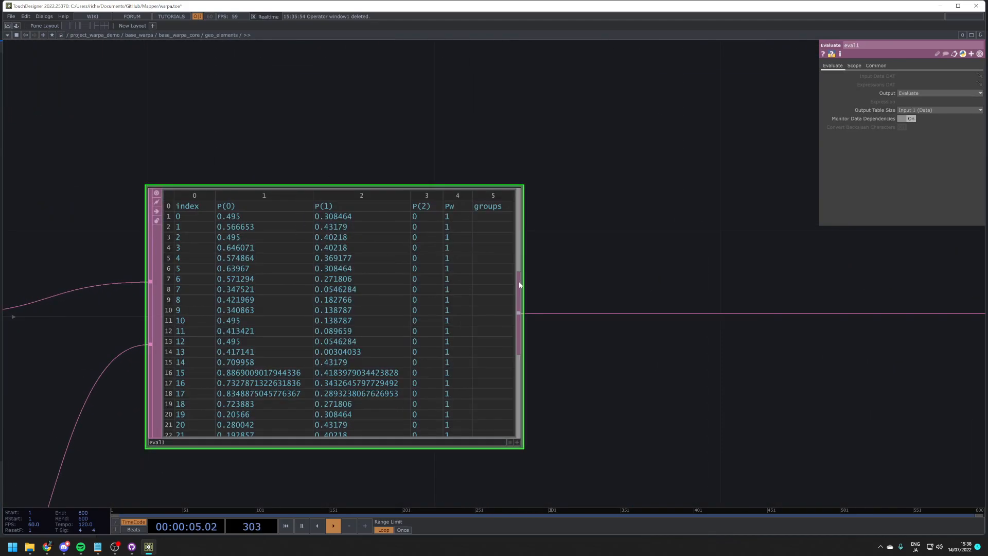
pyautogui.scroll(-9, 358, 326)
pyautogui.moveTo(492, 382); pyautogui.dragTo(432, 383)
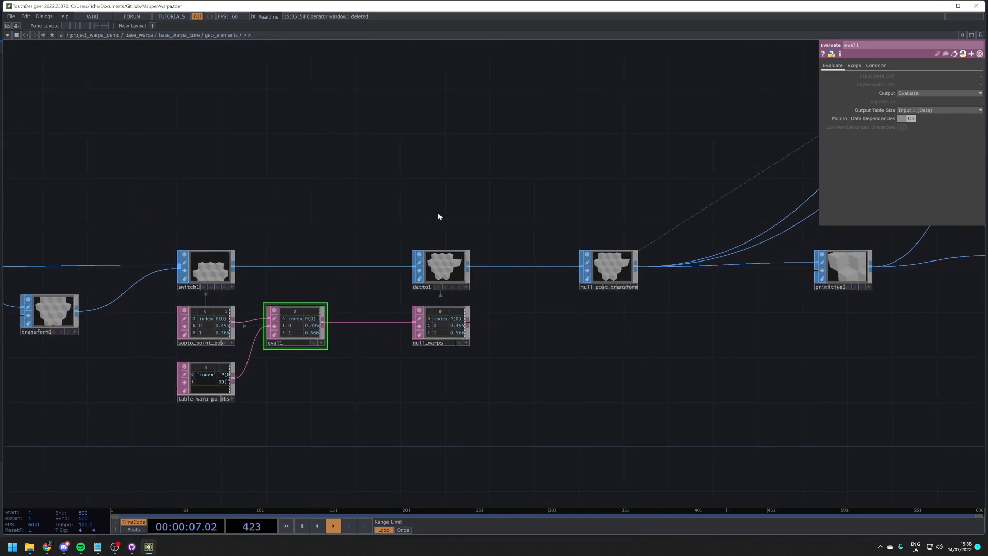
# Step: Inspect null_warps and select datto1 to examine the warped cube model close up
pyautogui.scroll(3, 475, 307)
pyautogui.scroll(3, 467, 316)
pyautogui.click(360, 329)
pyautogui.click(412, 201)
pyautogui.scroll(1, 388, 171)
pyautogui.scroll(3, 387, 171)
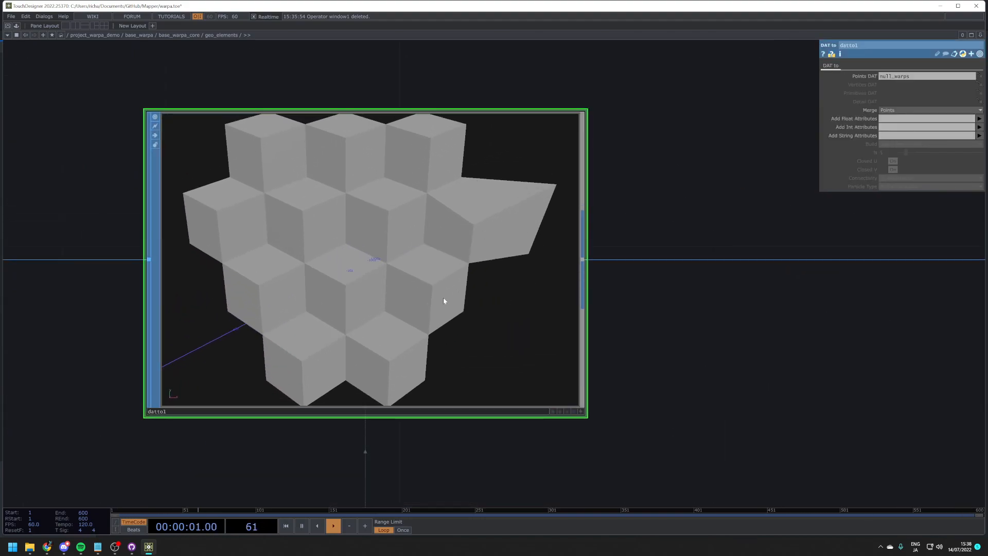
pyautogui.scroll(-6, 437, 318)
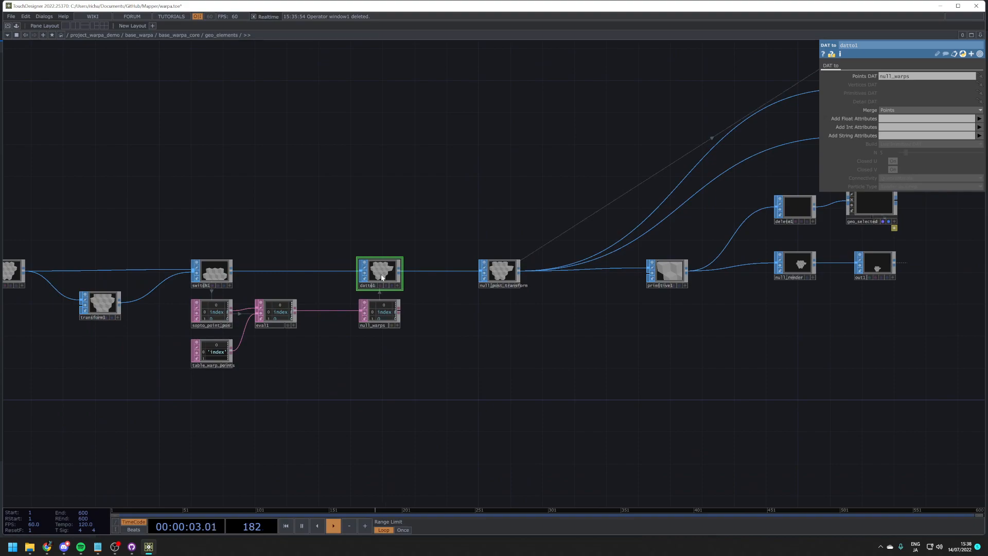
# Step: Select switch1, sopto_point_pos, eval1 and table_warp_points together to review the point-warping section leading to datto1
pyautogui.moveTo(524, 324); pyautogui.dragTo(396, 325)
pyautogui.moveTo(63, 212); pyautogui.dragTo(294, 386)
pyautogui.scroll(3, 307, 231)
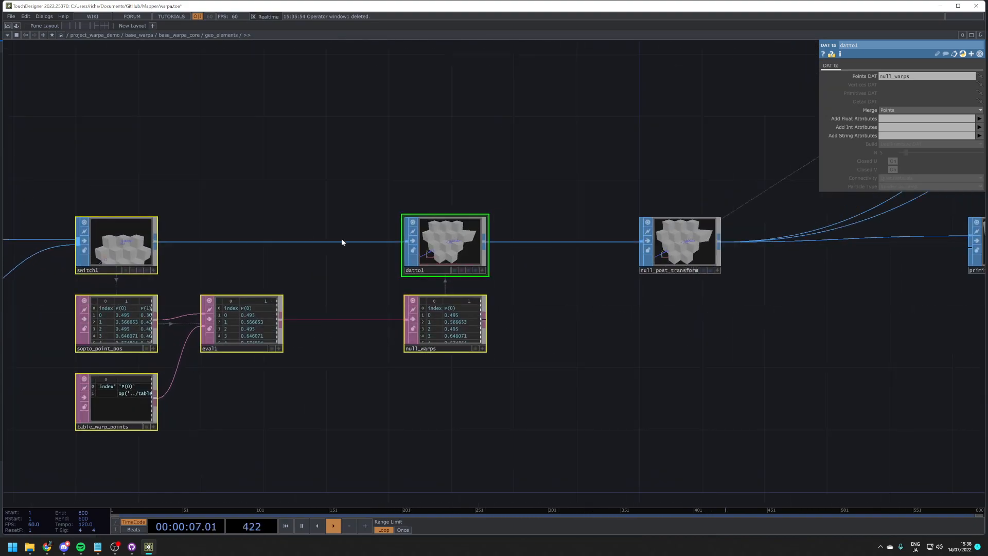
# Step: Select null_post_transform and inspect the connections that branch out from it
pyautogui.scroll(-4, 217, 444)
pyautogui.moveTo(412, 388); pyautogui.dragTo(318, 370)
pyautogui.scroll(4, 318, 370)
pyautogui.click(300, 320)
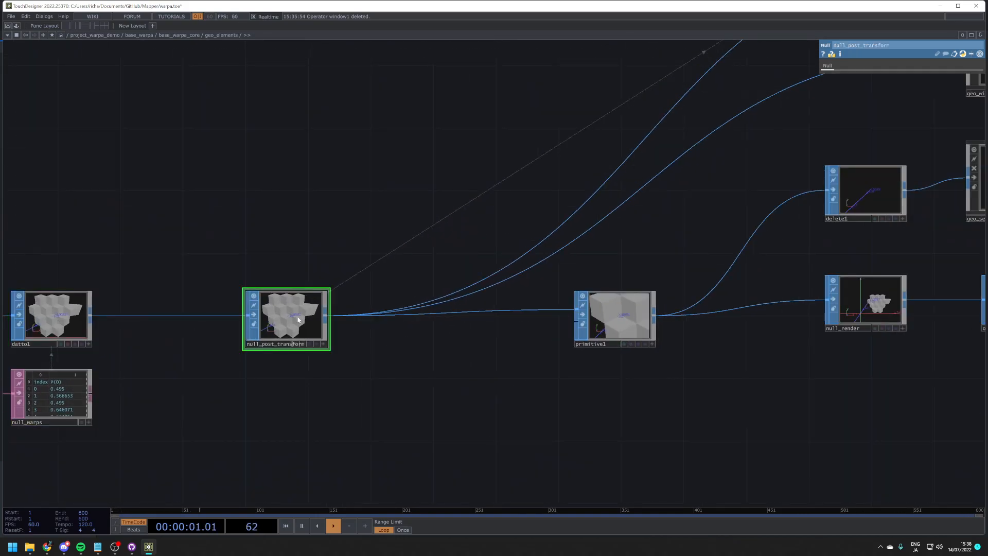
# Step: Look through the network's end operators by selecting geo_points, geo_selected_point, geo_wireframe, geo_selected and out1
pyautogui.scroll(-5, 299, 319)
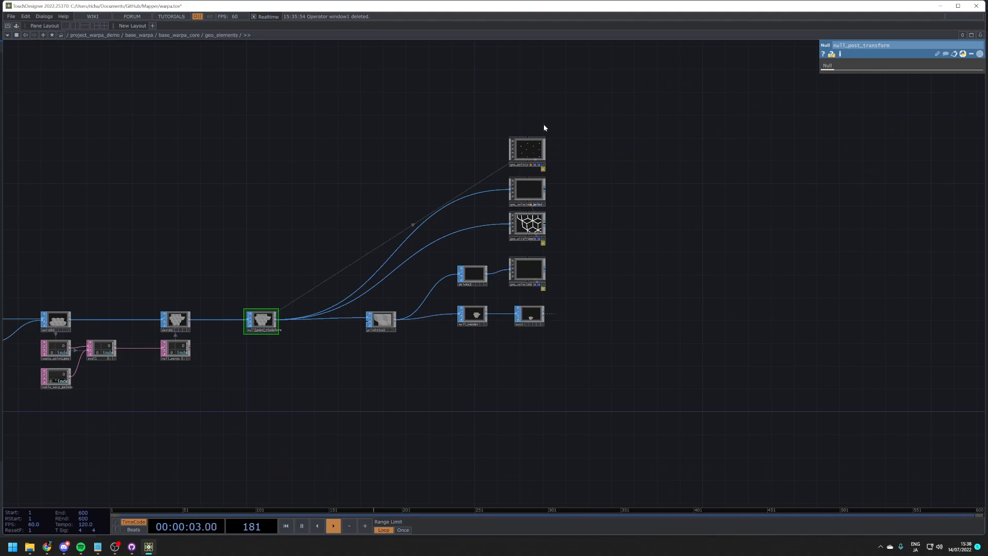
pyautogui.click(535, 150)
pyautogui.click(537, 186)
pyautogui.scroll(3, 577, 201)
pyautogui.click(528, 224)
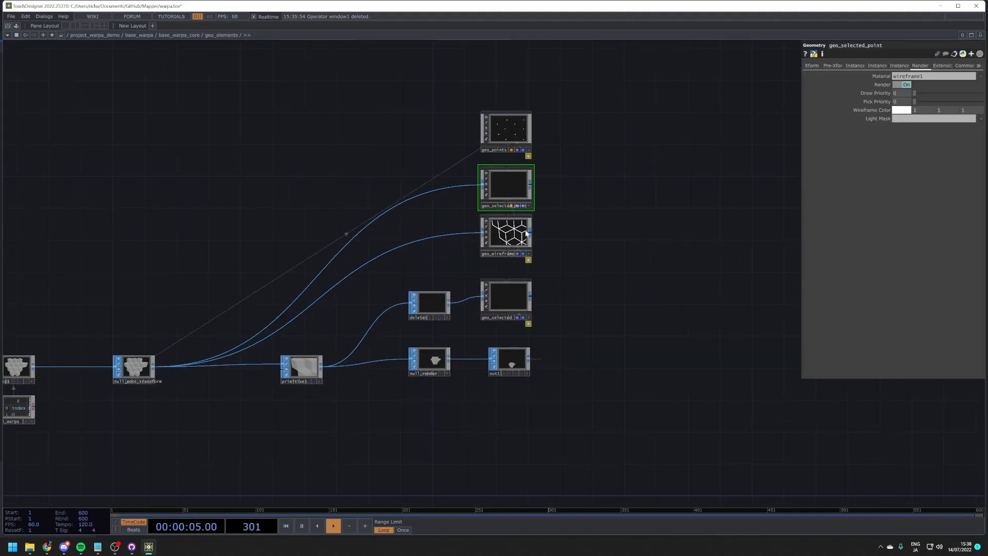
pyautogui.click(517, 295)
pyautogui.click(509, 360)
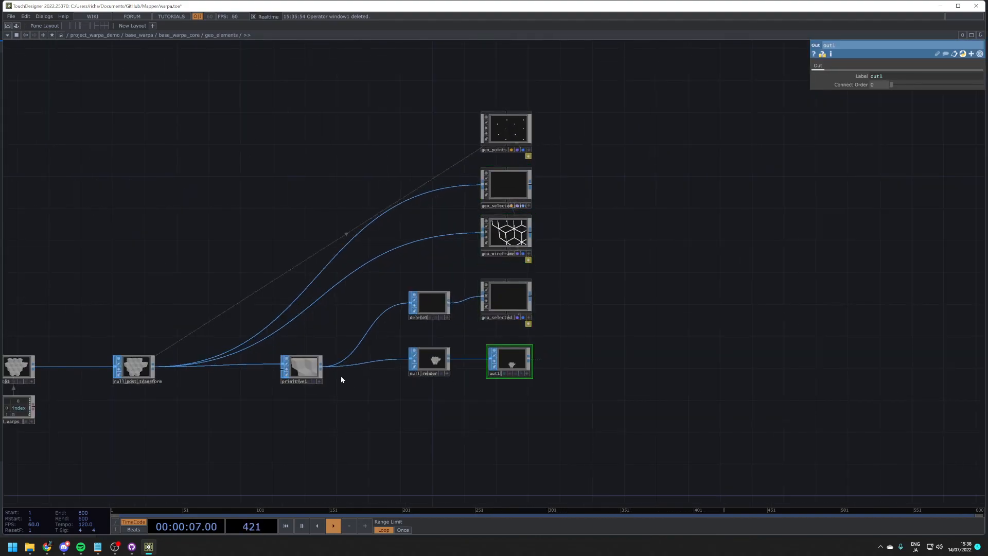
# Step: Revisit geo_selected, geo_wireframe and geo_points to inspect their Geometry parameters
pyautogui.click(522, 294)
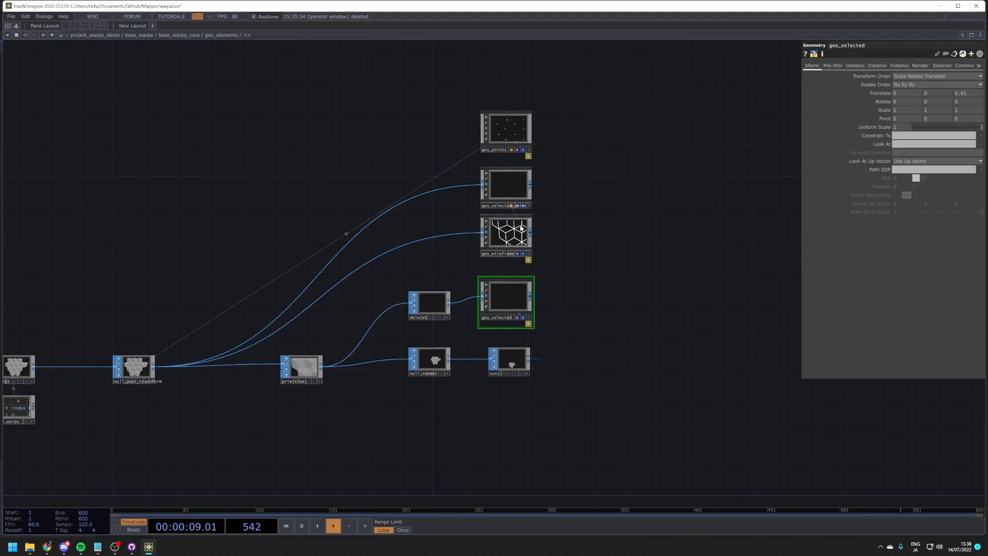
pyautogui.click(521, 228)
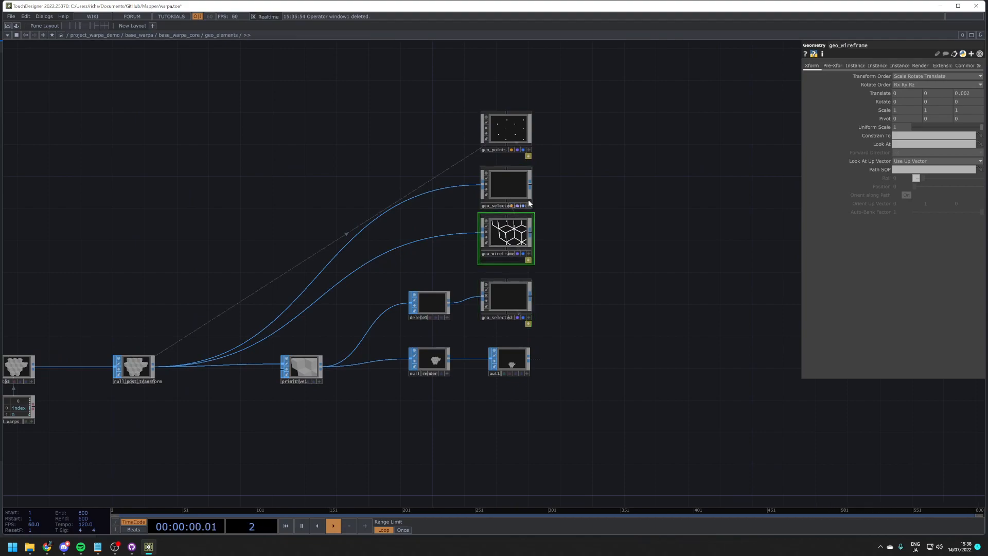
pyautogui.click(508, 137)
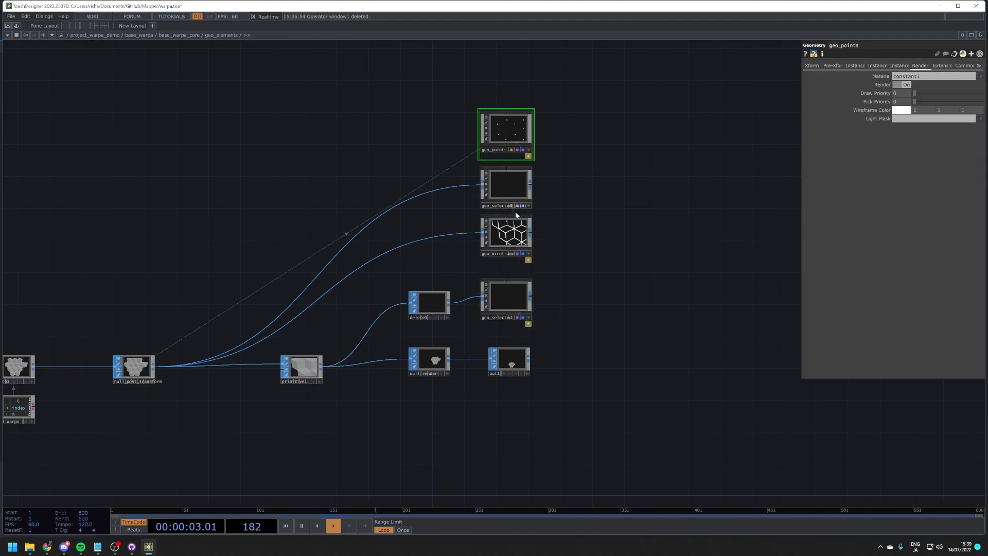
# Step: Select primitive1 to inspect its custom poly attribute and the delete1 branch it feeds
pyautogui.scroll(3, 360, 391)
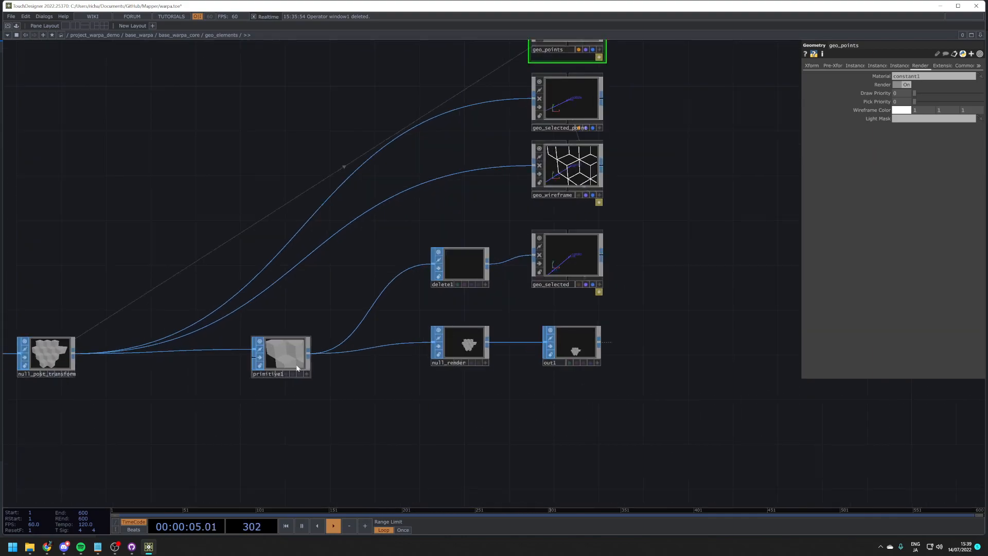
pyautogui.click(297, 367)
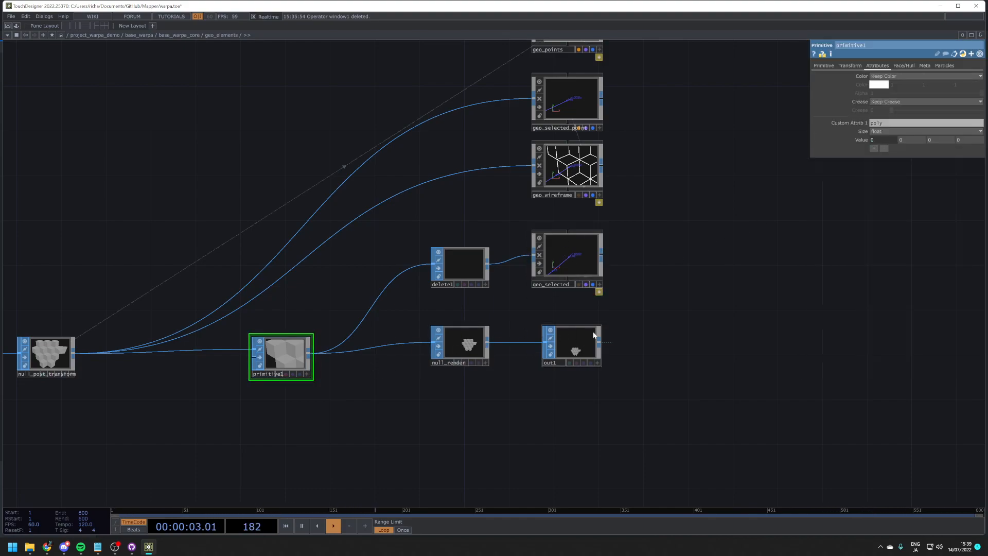
pyautogui.scroll(3, 587, 349)
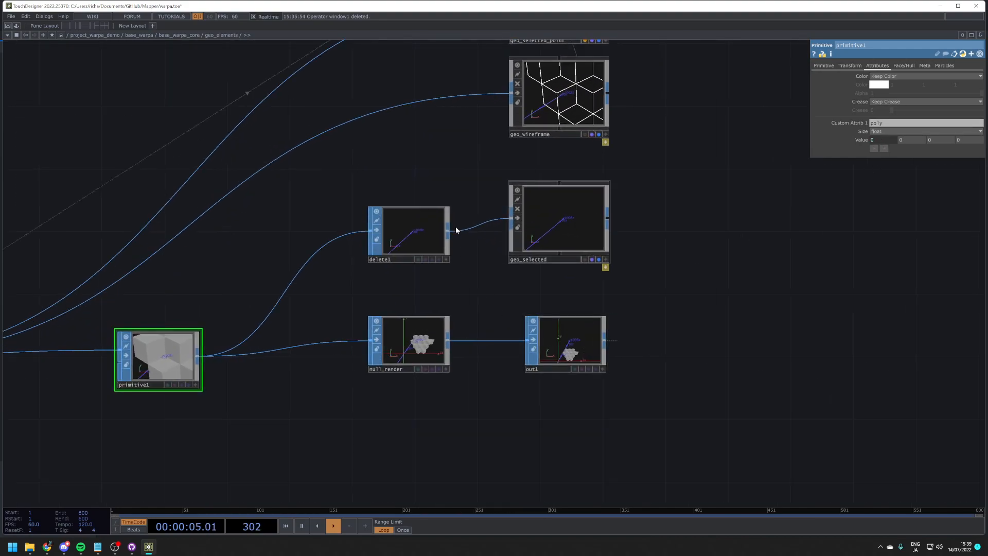
# Step: Check out1 at the end of the chain and return to the base_warpa_core network
pyautogui.scroll(2, 678, 357)
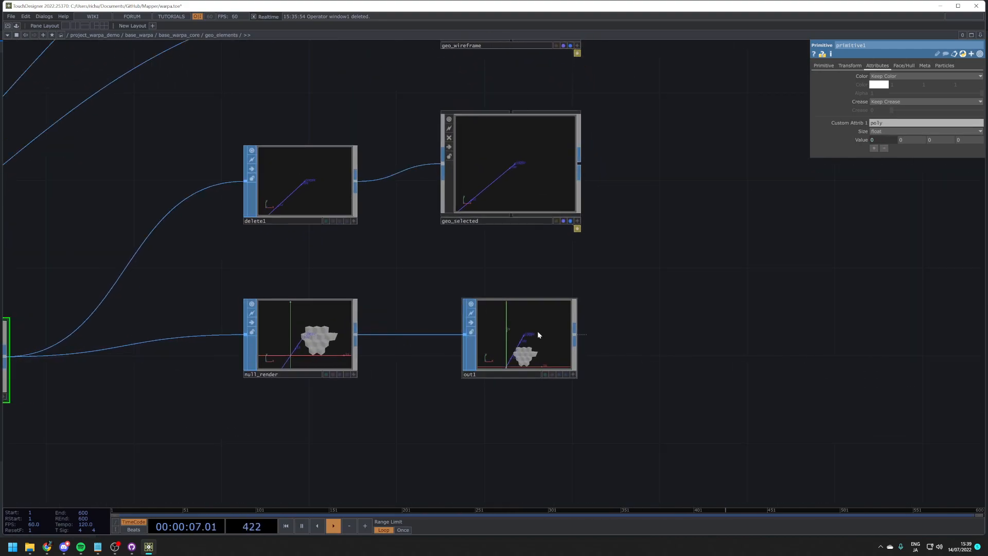
pyautogui.click(512, 330)
pyautogui.click(167, 35)
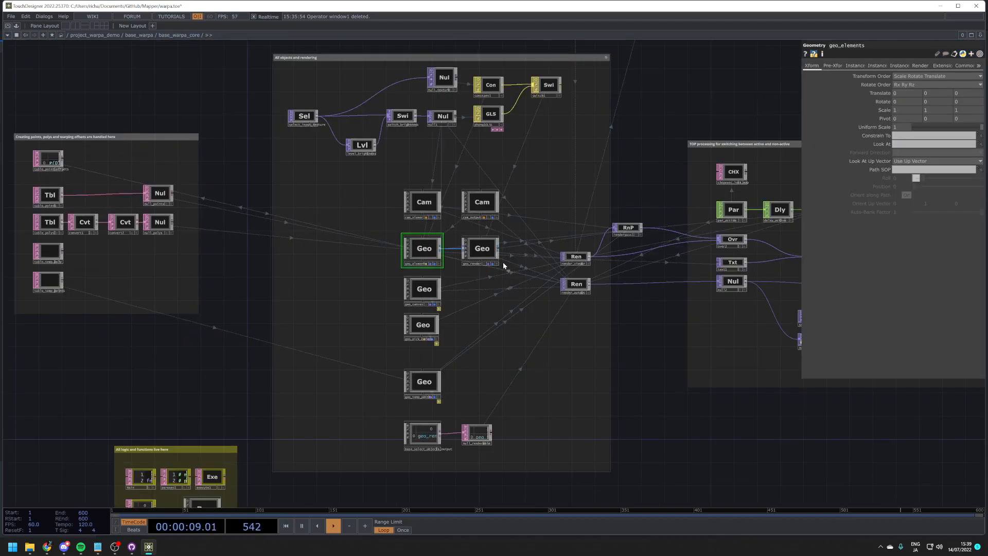
# Step: Select geo_render and examine how it connects to geo_elements and the render operators
pyautogui.scroll(5, 503, 265)
pyautogui.click(413, 200)
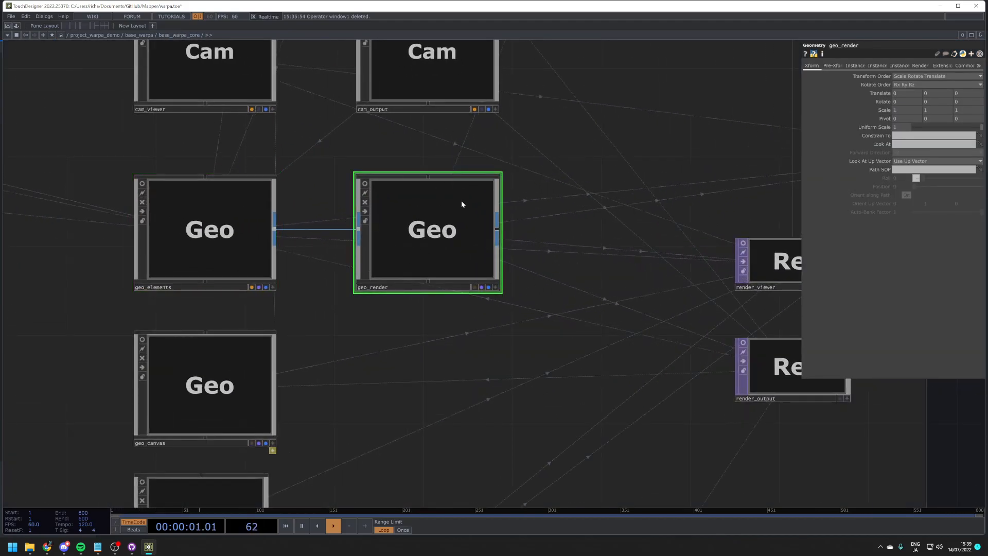
pyautogui.scroll(-4, 444, 212)
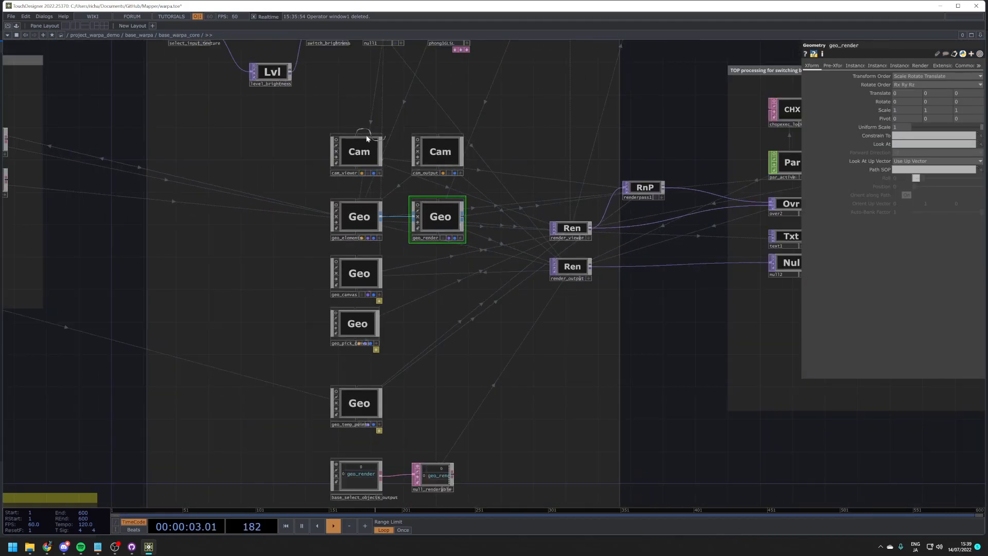
# Step: Select the cameras cam_viewer and cam_output to inspect their parameters above the geometry components
pyautogui.click(366, 155)
pyautogui.click(446, 156)
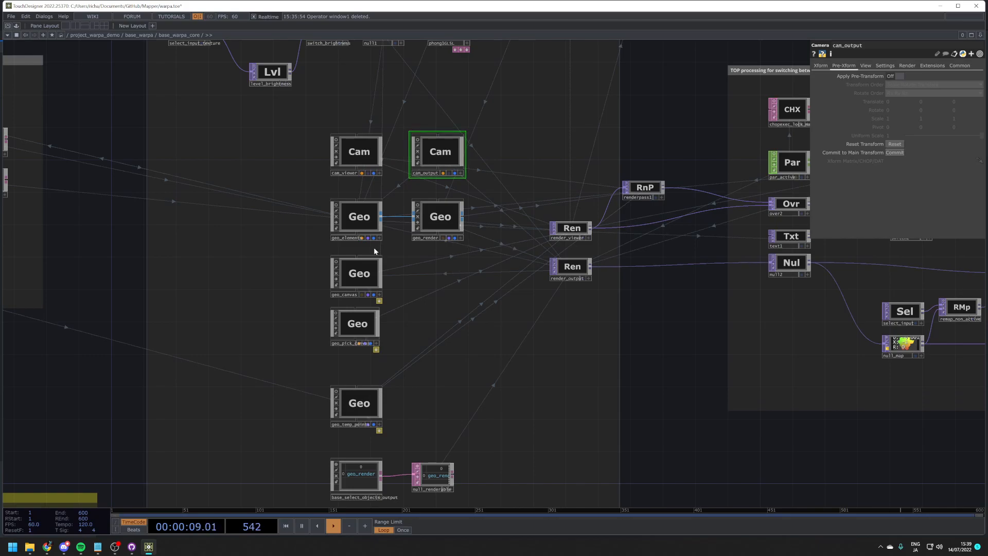
pyautogui.scroll(2, 331, 360)
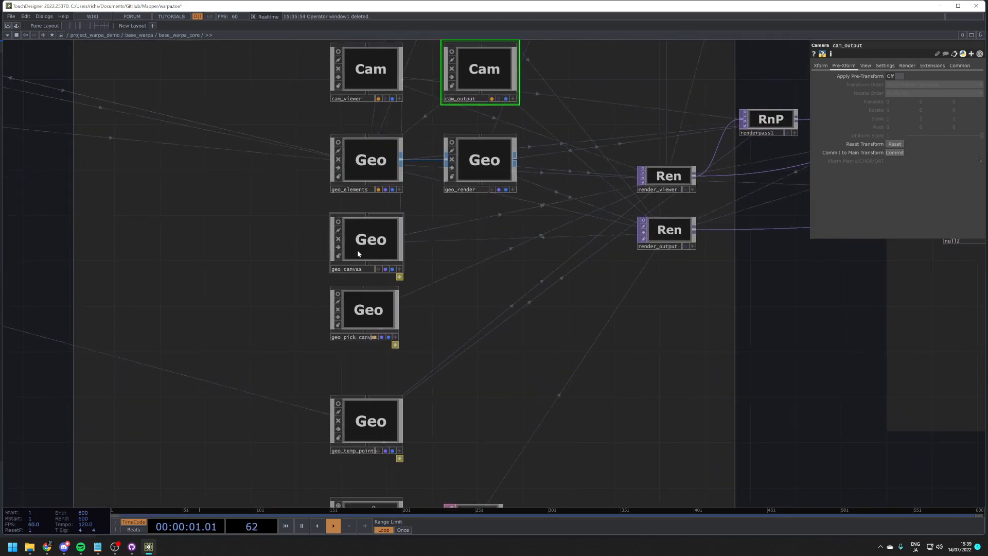
# Step: Look inside geo_canvas and geo_pick_canvas to examine their rectangle geometry, returning to base_warpa_core after each
pyautogui.doubleClick(378, 246)
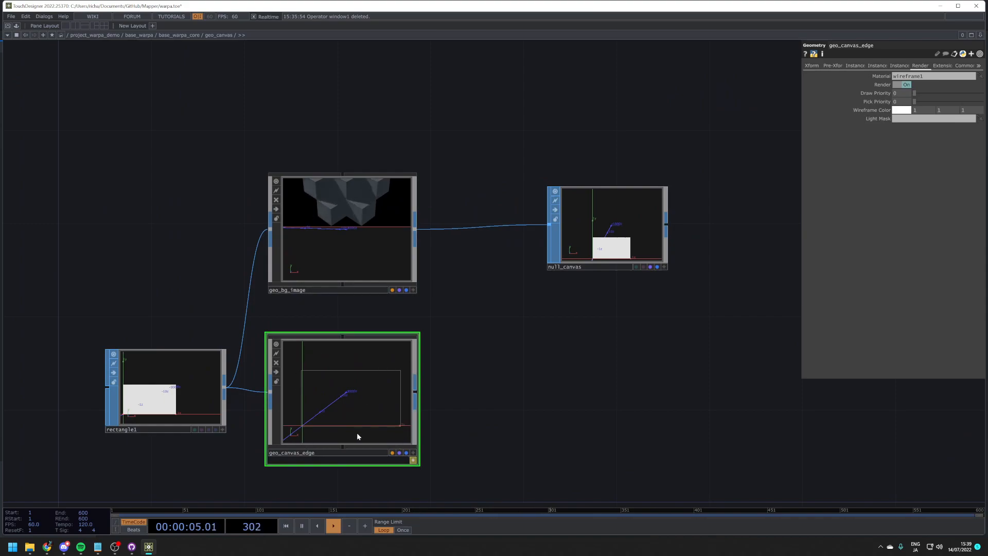
pyautogui.click(181, 38)
pyautogui.click(363, 317)
pyautogui.scroll(2, 365, 315)
pyautogui.doubleClick(367, 312)
pyautogui.scroll(4, 355, 312)
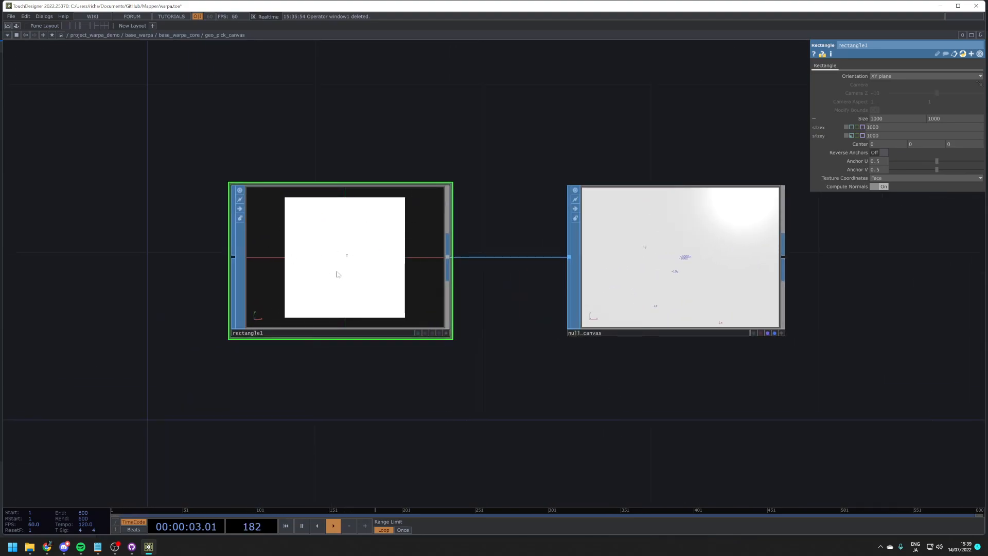
pyautogui.click(188, 35)
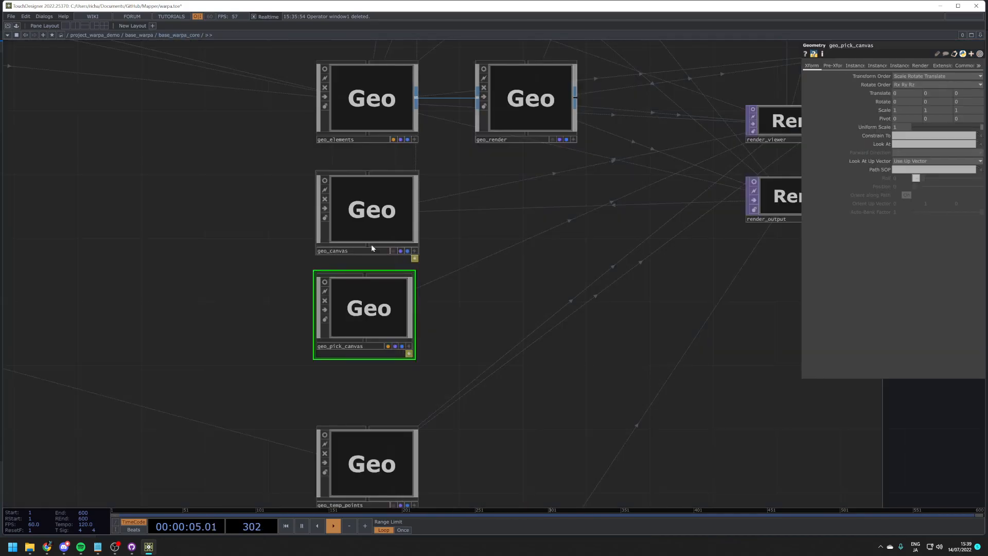
# Step: Enter geo_temp_points to examine its add1 and geo_points operators, and return to base_warpa_core
pyautogui.scroll(-3, 370, 287)
pyautogui.scroll(5, 375, 368)
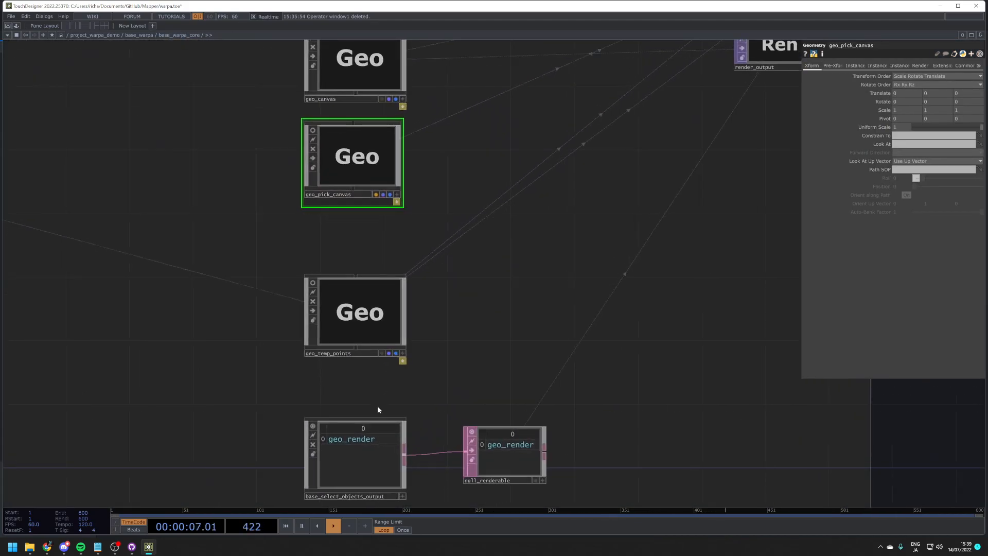
pyautogui.scroll(-2, 375, 294)
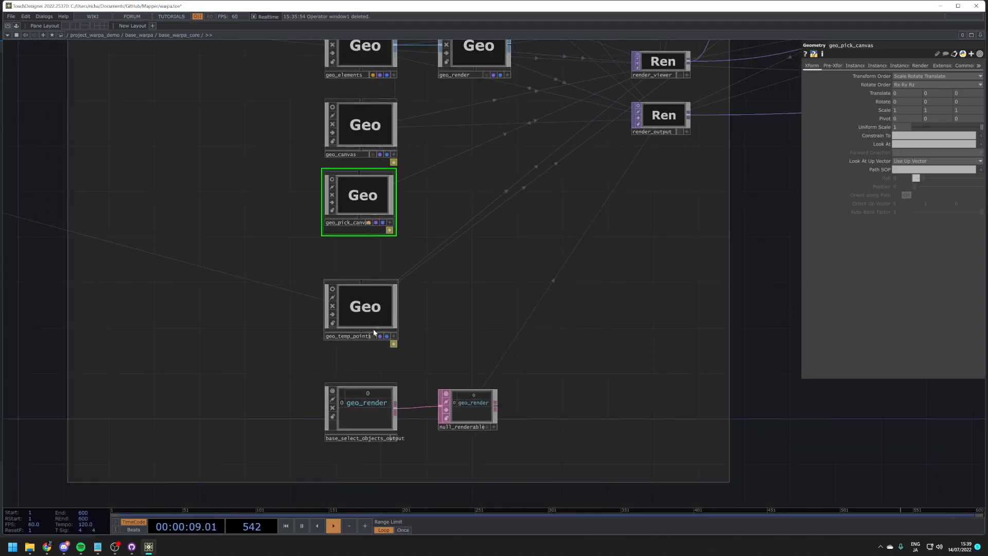
pyautogui.click(372, 310)
pyautogui.scroll(1, 371, 313)
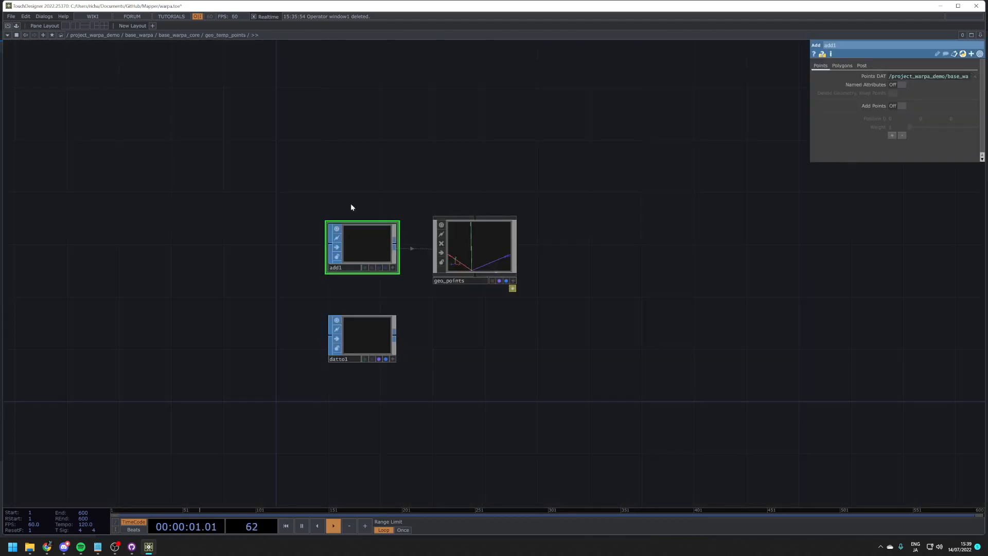
pyautogui.click(199, 35)
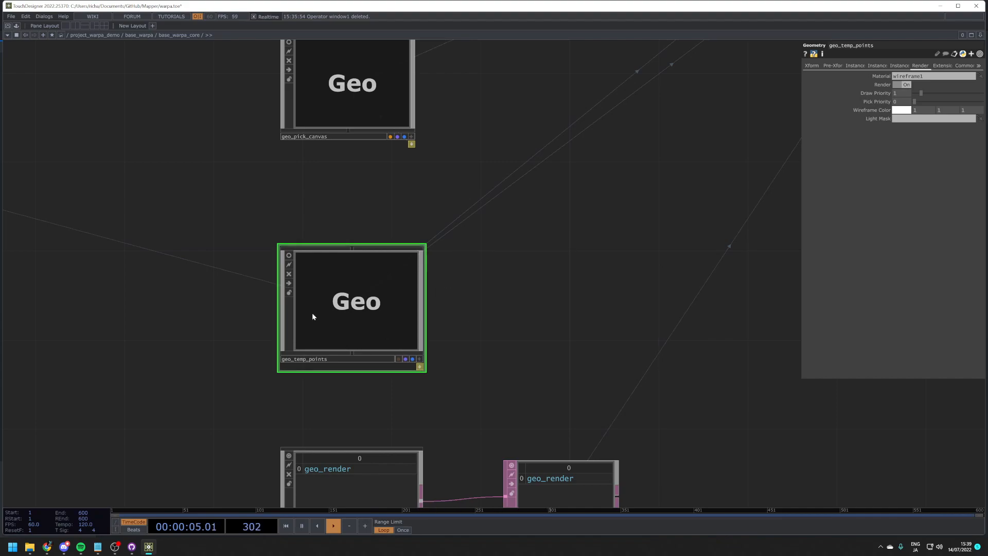
# Step: Open base_select_objects_output to examine the table chain feeding null_renderable, and return to base_warpa_core
pyautogui.scroll(-4, 332, 315)
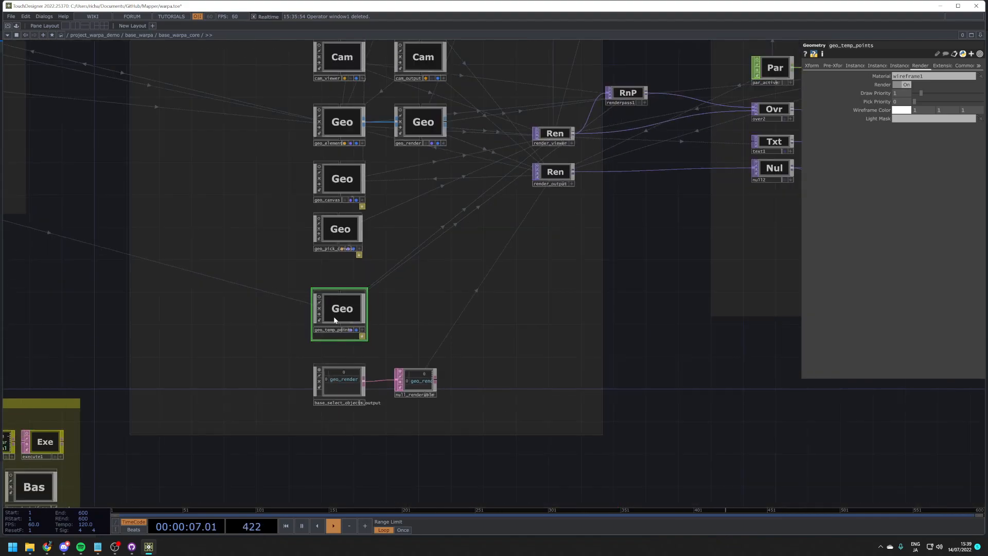
pyautogui.scroll(4, 352, 412)
pyautogui.click(347, 398)
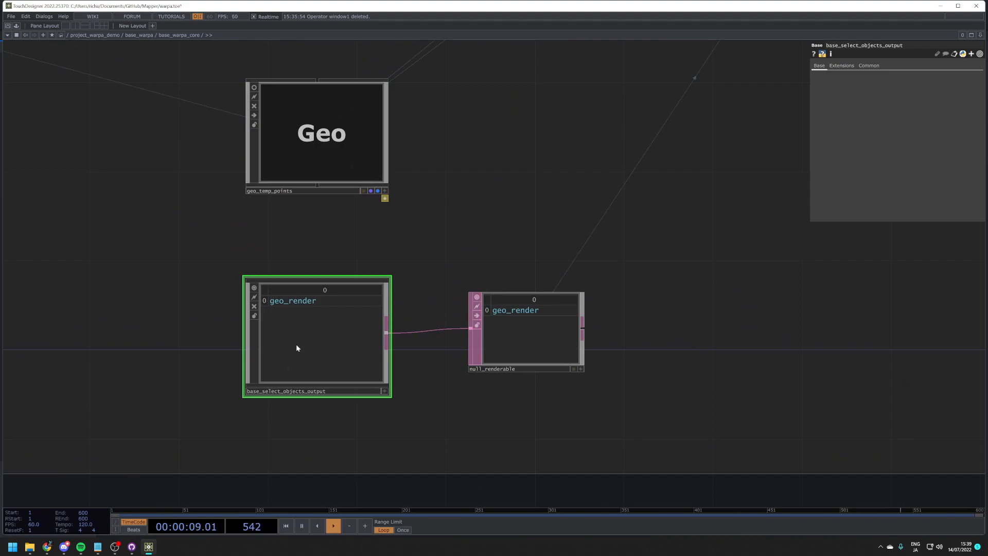
pyautogui.click(335, 91)
pyautogui.click(313, 365)
pyautogui.doubleClick(322, 336)
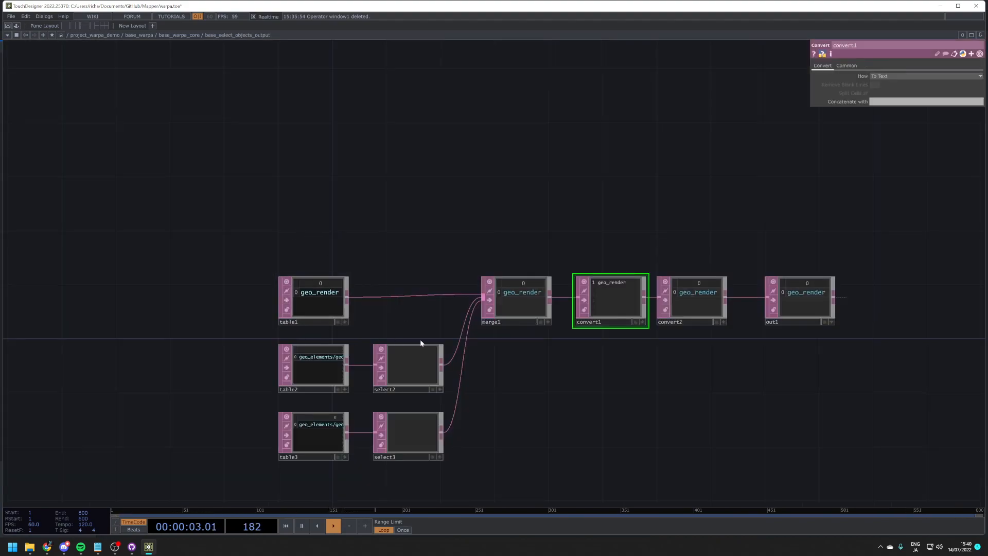
pyautogui.scroll(3, 721, 348)
pyautogui.click(190, 36)
# Step: Reopen base_select_objects_output, inspect select2's row settings, and go back up to base_warpa_core
pyautogui.doubleClick(331, 381)
pyautogui.click(455, 270)
pyautogui.click(546, 278)
pyautogui.click(305, 385)
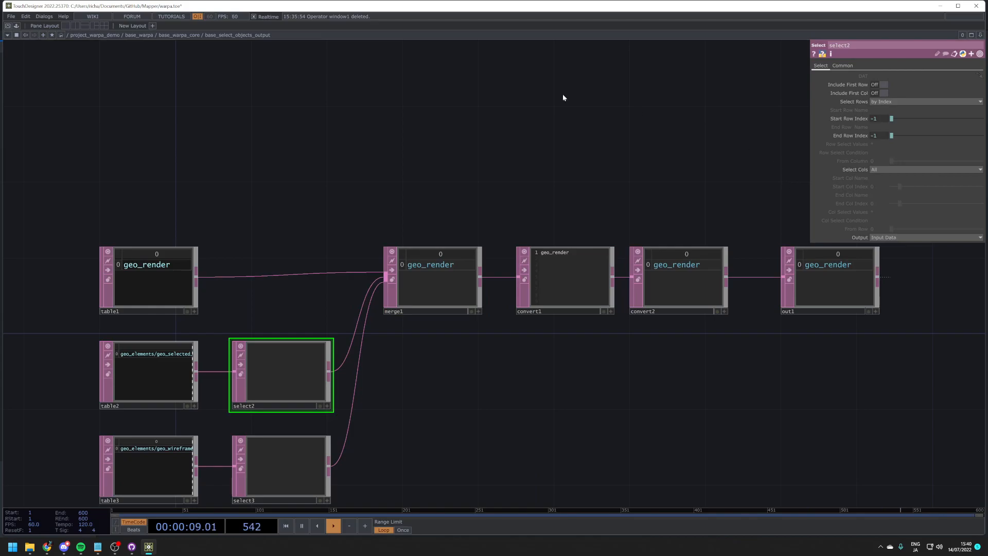
pyautogui.click(189, 36)
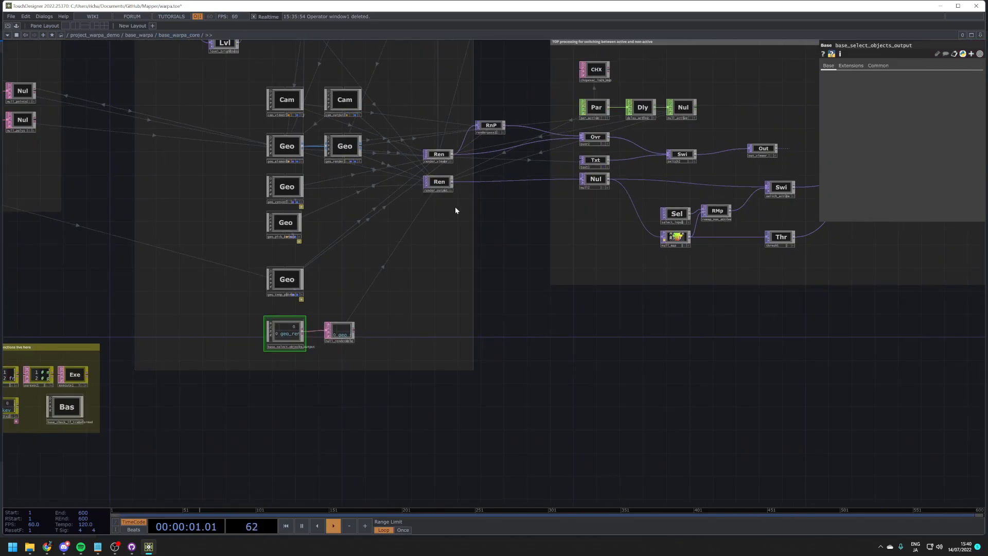
# Step: Select render_output to inspect its camera, geometry and anti-alias parameters
pyautogui.scroll(3, 414, 200)
pyautogui.click(366, 240)
pyautogui.scroll(-5, 490, 383)
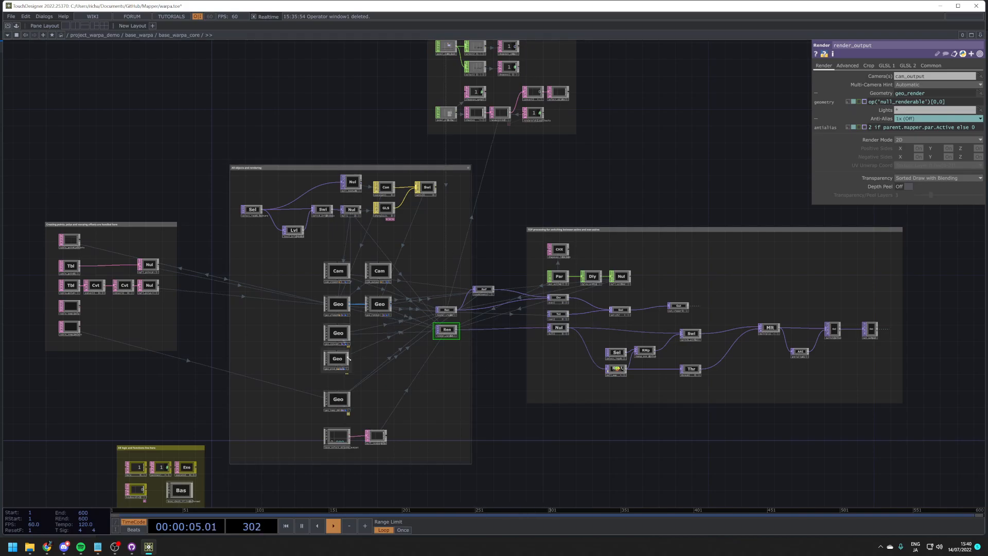
# Step: Inspect select_input_texture, the constant1 material and switch1 in the All objects and rendering section
pyautogui.scroll(3, 273, 205)
pyautogui.click(216, 222)
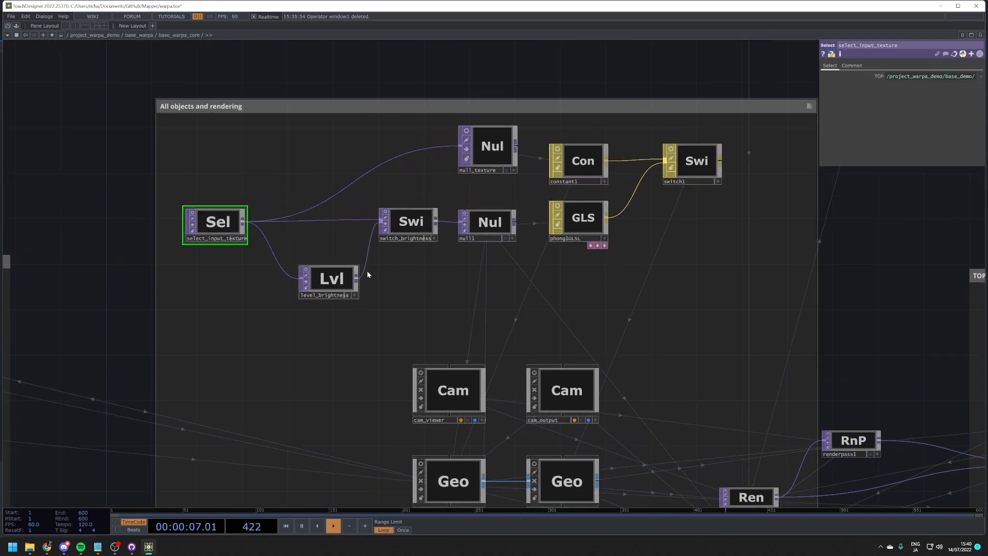
pyautogui.click(581, 165)
pyautogui.scroll(3, 700, 220)
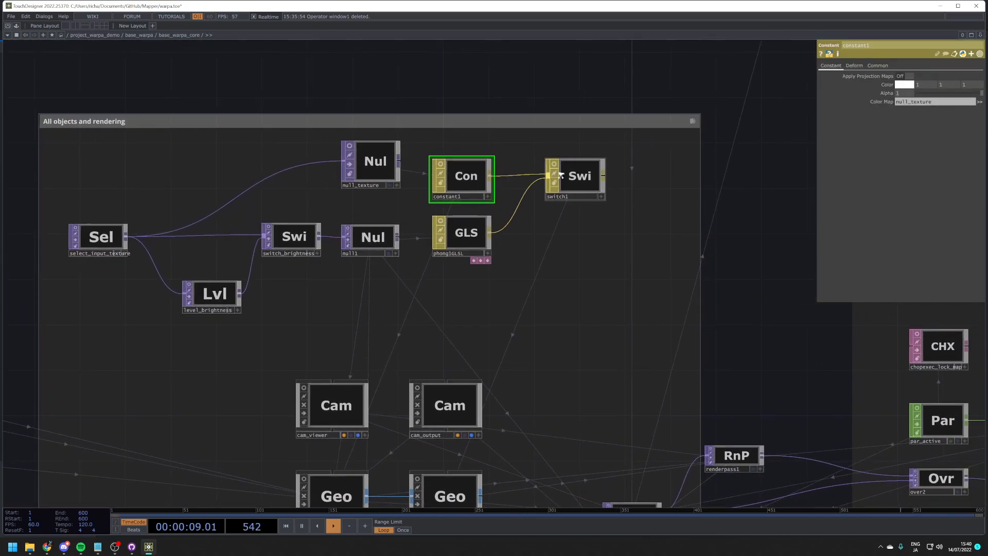
pyautogui.click(575, 169)
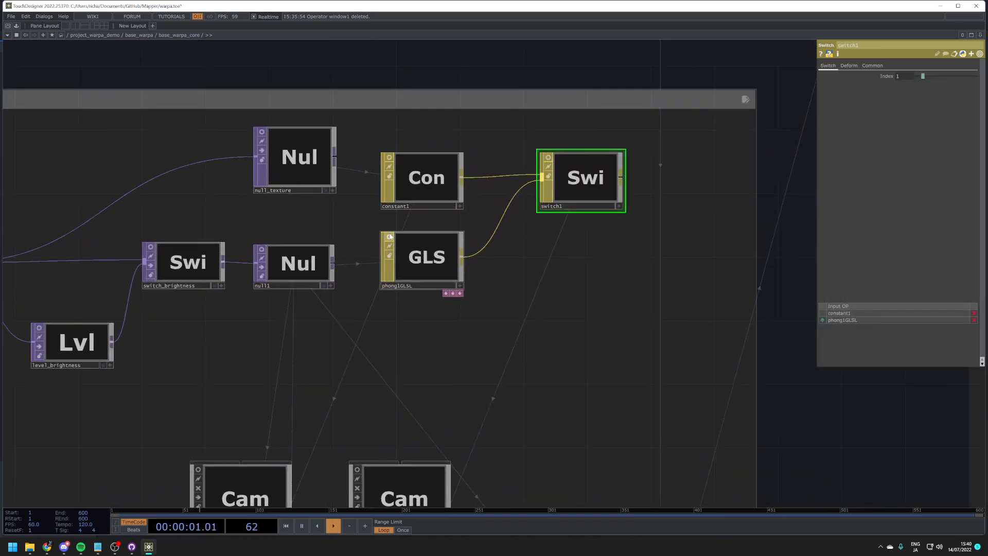
# Step: Select the phong1GLSL material and toggle its viewer to examine the shader preview and sampler settings
pyautogui.click(418, 253)
pyautogui.scroll(3, 418, 253)
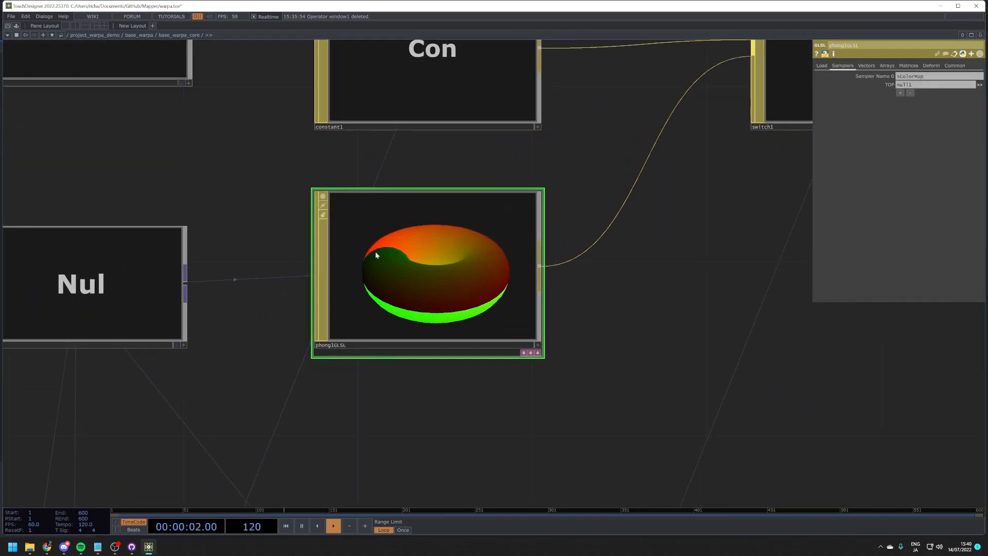
pyautogui.click(323, 197)
pyautogui.moveTo(437, 245); pyautogui.dragTo(416, 245, button='middle')
pyautogui.click(358, 211)
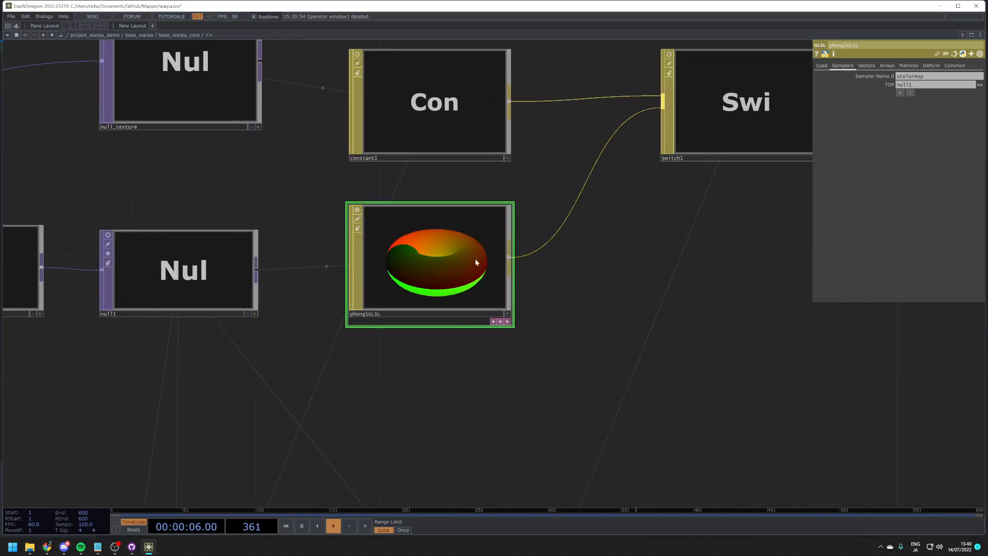
pyautogui.click(358, 210)
# Step: Survey the rendering network and examine the Render Picking Handling section above it
pyautogui.scroll(-6, 395, 222)
pyautogui.moveTo(509, 297); pyautogui.dragTo(492, 231)
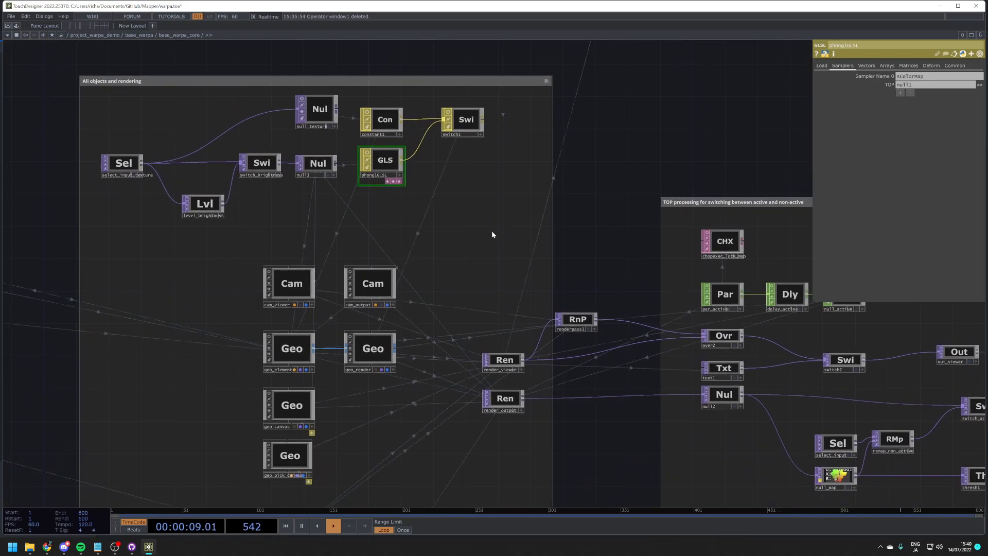
pyautogui.scroll(-3, 391, 244)
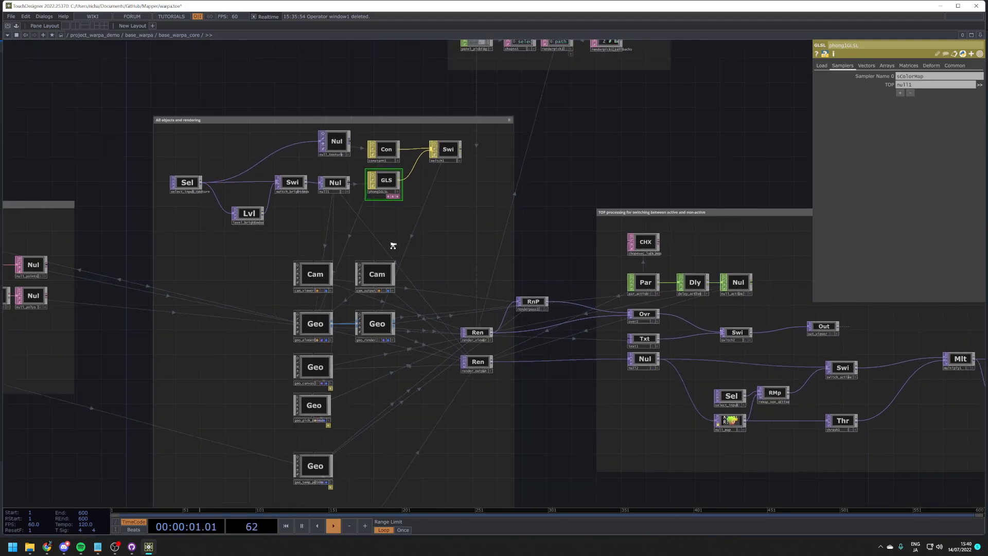
pyautogui.moveTo(511, 389); pyautogui.dragTo(340, 286)
pyautogui.moveTo(395, 328); pyautogui.dragTo(419, 452)
pyautogui.moveTo(421, 181); pyautogui.dragTo(409, 298)
pyautogui.moveTo(365, 54); pyautogui.dragTo(360, 91)
pyautogui.scroll(4, 360, 90)
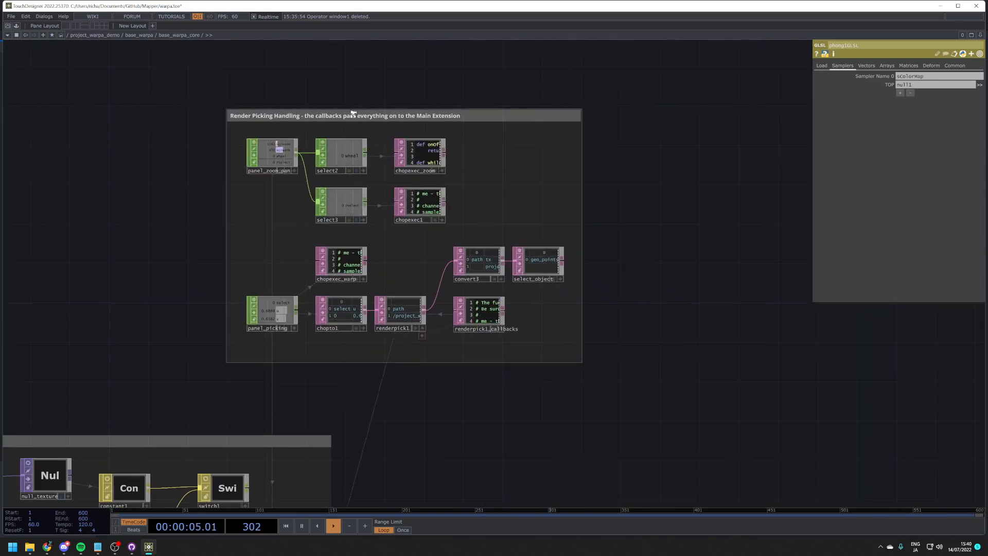
pyautogui.scroll(6, 415, 276)
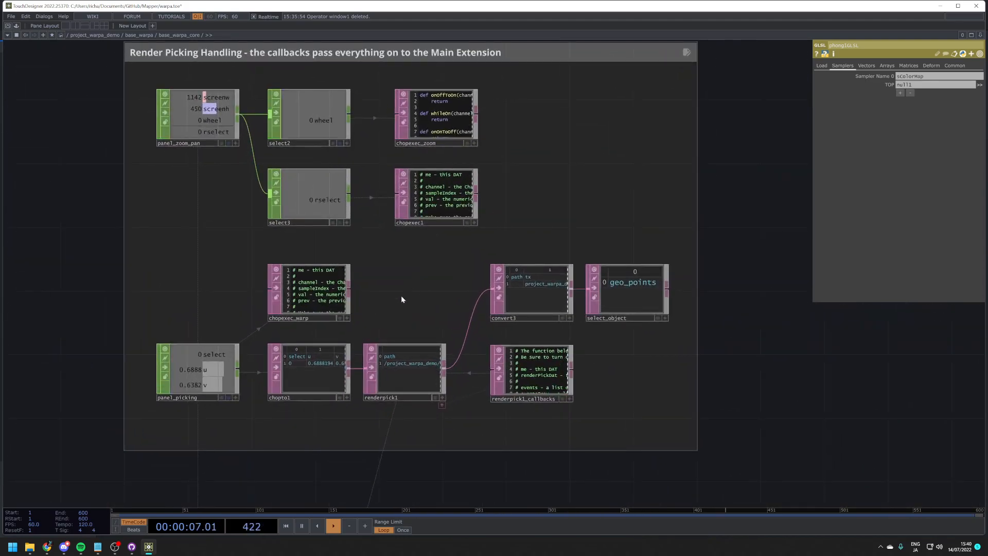
# Step: Select chopexec_warp and read its callback script
pyautogui.click(295, 171)
pyautogui.scroll(-6, 241, 209)
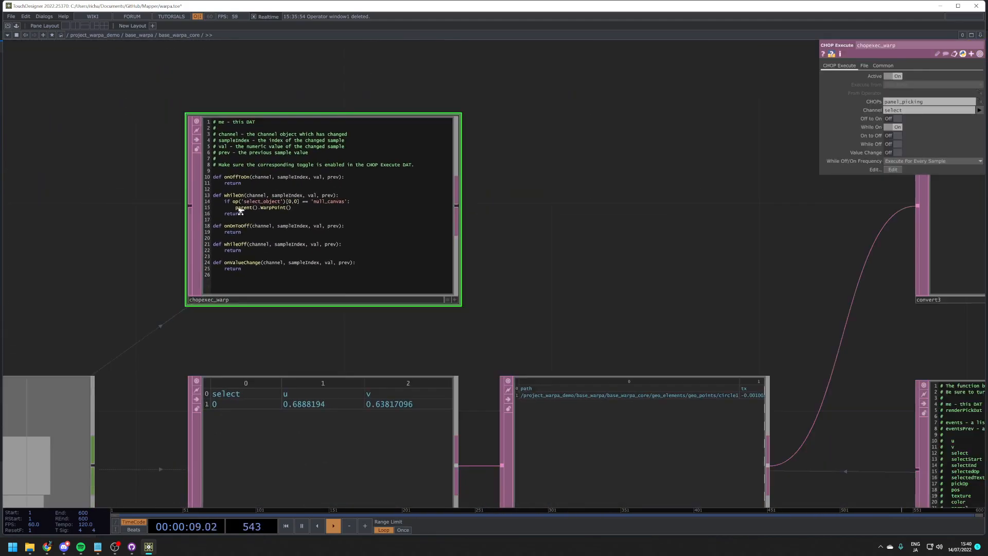
pyautogui.scroll(5, 503, 288)
# Step: Select renderpick1_callbacks and read how its onEvents function handles the Warp, Create and Select modes
pyautogui.click(504, 288)
pyautogui.scroll(2, 508, 323)
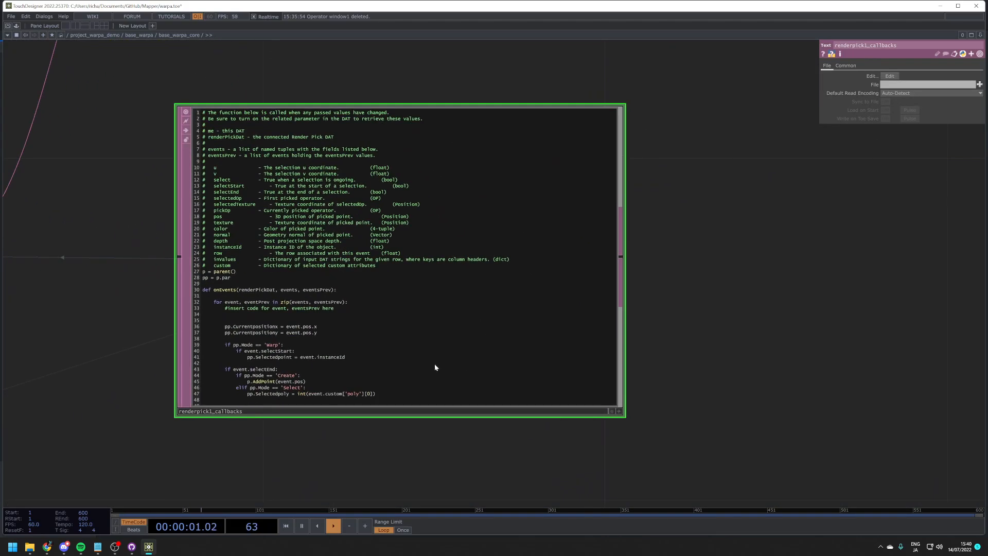
pyautogui.scroll(2, 226, 194)
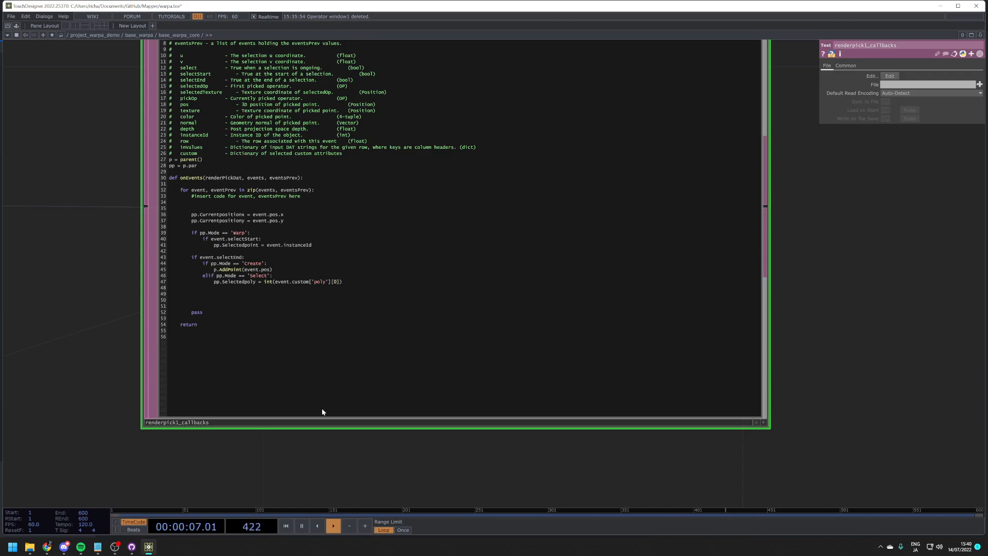
pyautogui.scroll(-8, 323, 412)
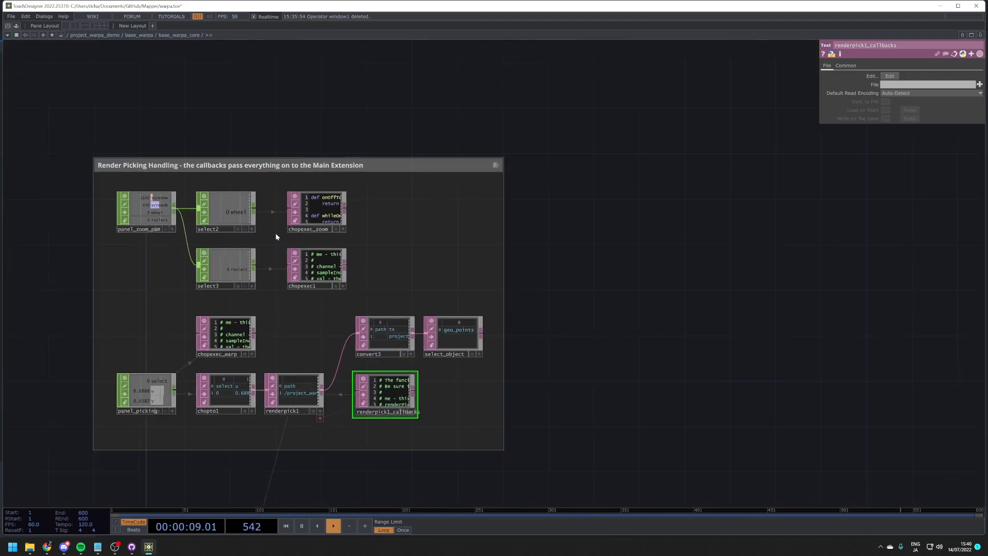
# Step: Select chopexec_zoom to inspect the script and parameters that handle the zoom channel from select2
pyautogui.scroll(6, 275, 235)
pyautogui.click(316, 265)
pyautogui.scroll(-3, 438, 168)
pyautogui.click(438, 168)
pyautogui.scroll(-2, 438, 169)
# Step: Revisit chopexec_warp's whileOn callback and its link to panel_picking
pyautogui.scroll(6, 299, 337)
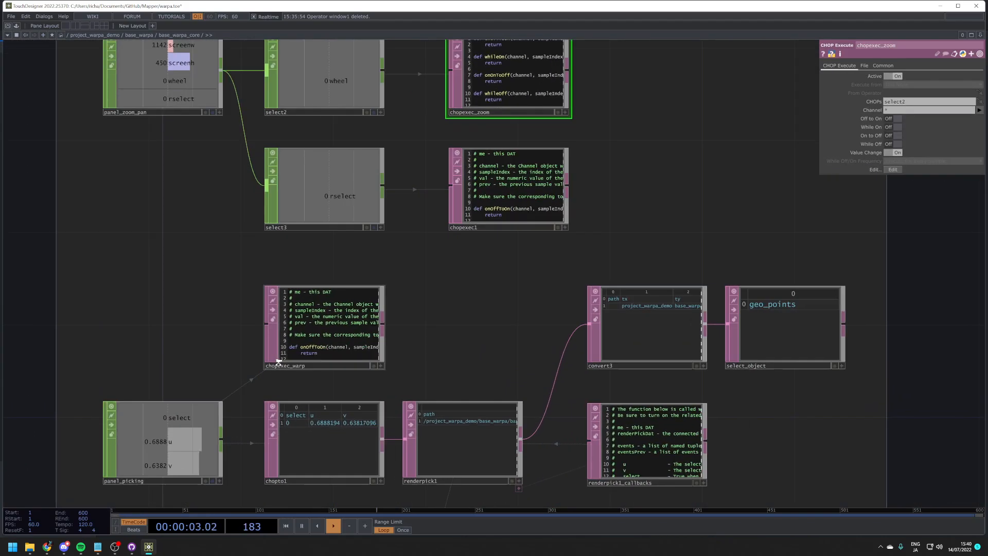
pyautogui.scroll(2, 331, 258)
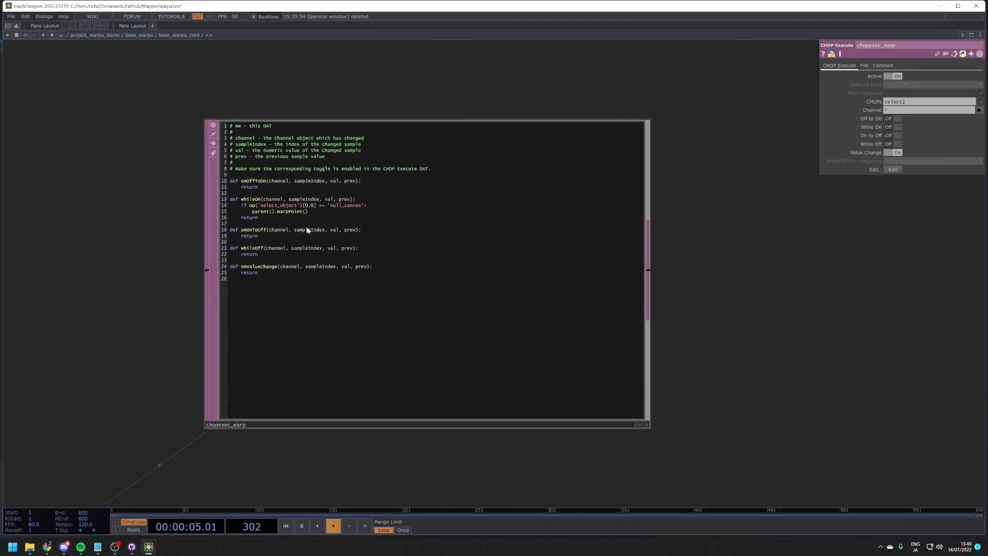
pyautogui.scroll(-5, 373, 223)
pyautogui.click(341, 230)
pyautogui.scroll(-3, 340, 242)
pyautogui.scroll(4, 331, 265)
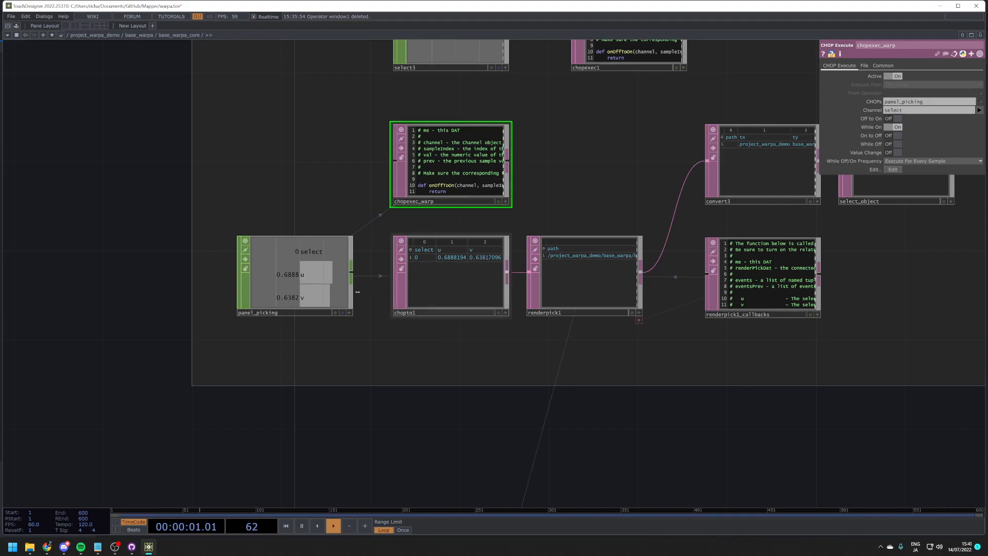
# Step: Select renderpick1 to inspect its Render Pick parameters and its connection to renderpick1_callbacks
pyautogui.scroll(-2, 264, 172)
pyautogui.scroll(-3, 263, 173)
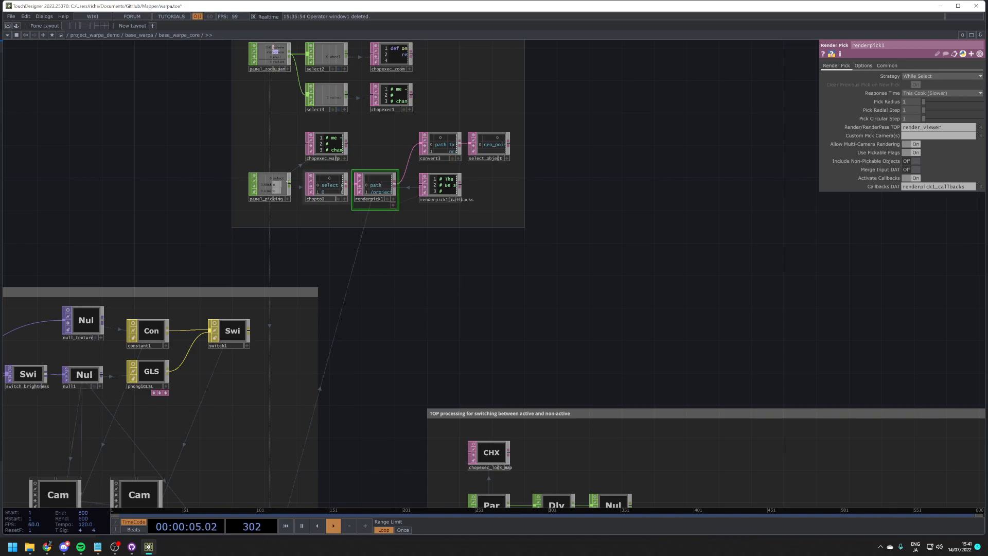
pyautogui.scroll(5, 288, 185)
pyautogui.click(236, 201)
pyautogui.scroll(-2, 206, 200)
pyautogui.click(414, 191)
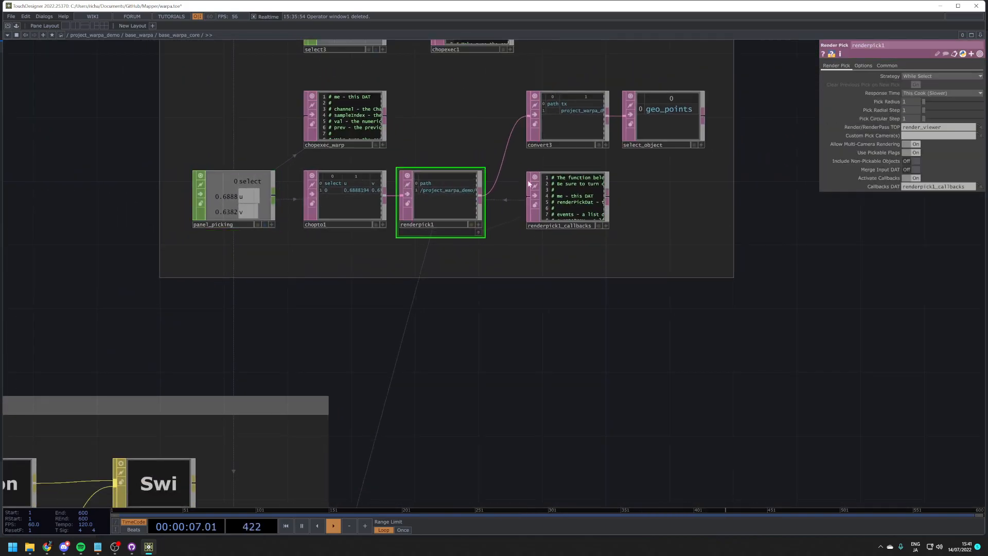
pyautogui.scroll(3, 528, 185)
# Step: Return to the render operators and compare render_viewer with render_output
pyautogui.scroll(-5, 366, 176)
pyautogui.moveTo(446, 266); pyautogui.dragTo(359, 182)
pyautogui.scroll(-2, 391, 203)
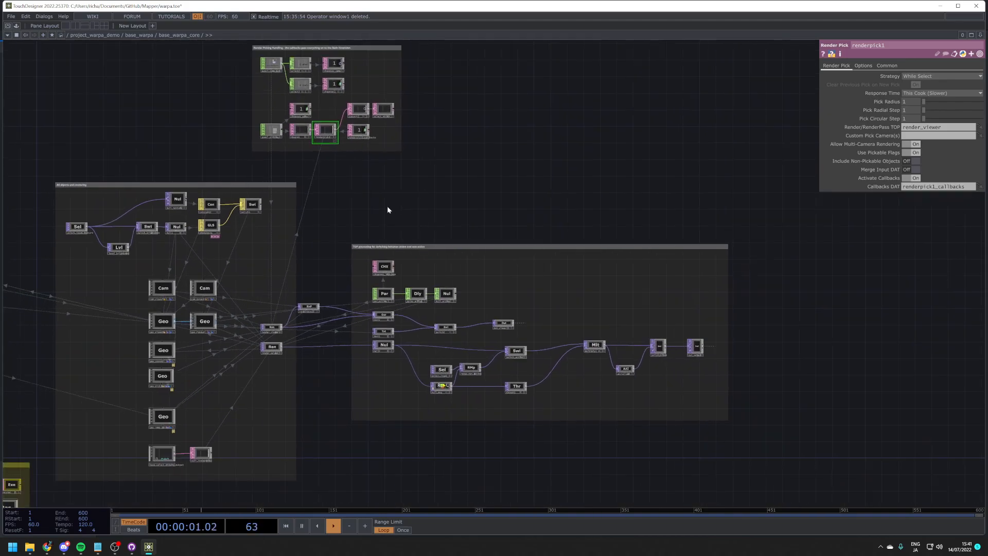
pyautogui.scroll(4, 296, 352)
pyautogui.scroll(1, 286, 350)
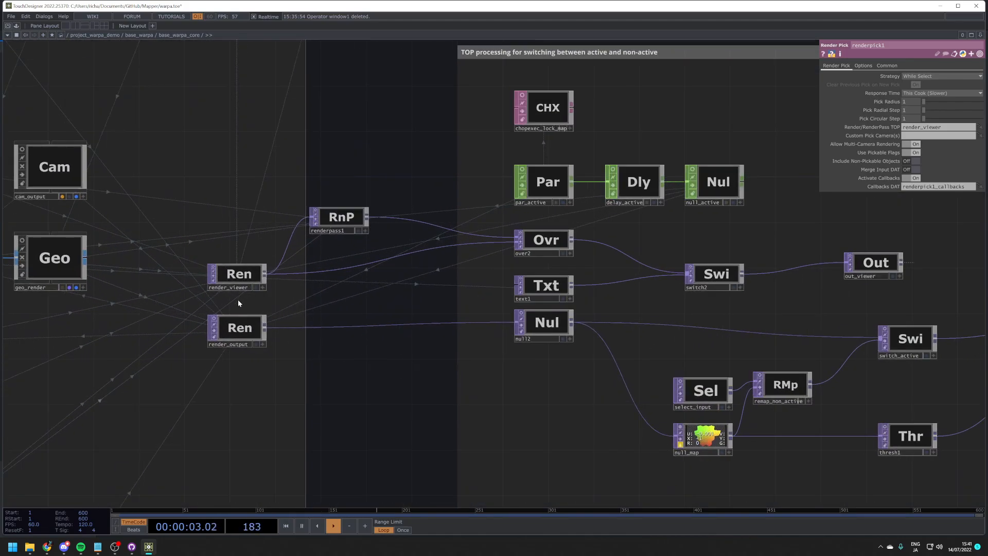
pyautogui.click(241, 330)
pyautogui.click(238, 273)
pyautogui.click(236, 336)
# Step: Follow the viewer branch of the TOP processing section, inspecting switch2 and out_viewer
pyautogui.moveTo(359, 379); pyautogui.dragTo(190, 385)
pyautogui.click(525, 273)
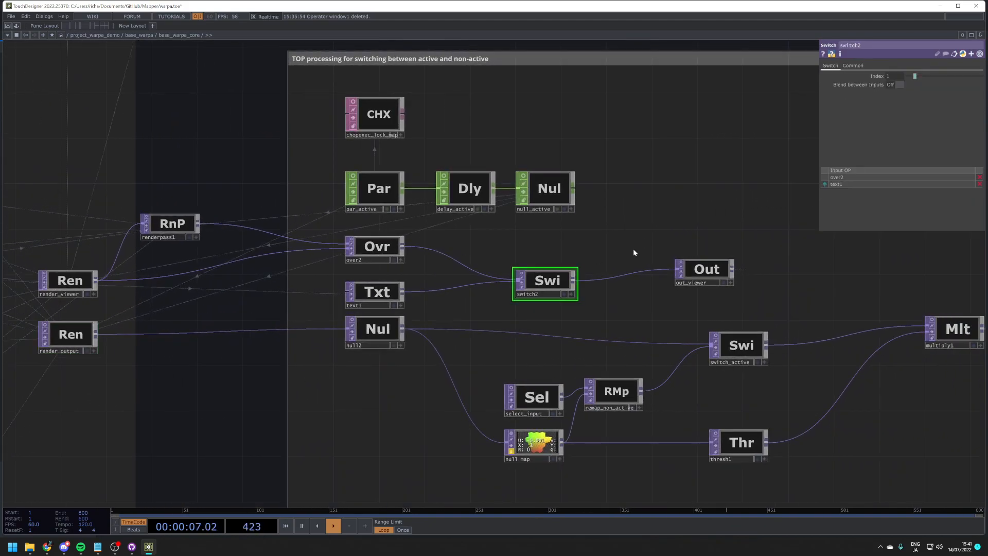
pyautogui.moveTo(619, 256); pyautogui.dragTo(470, 245)
pyautogui.click(553, 260)
pyautogui.moveTo(182, 370); pyautogui.dragTo(533, 316)
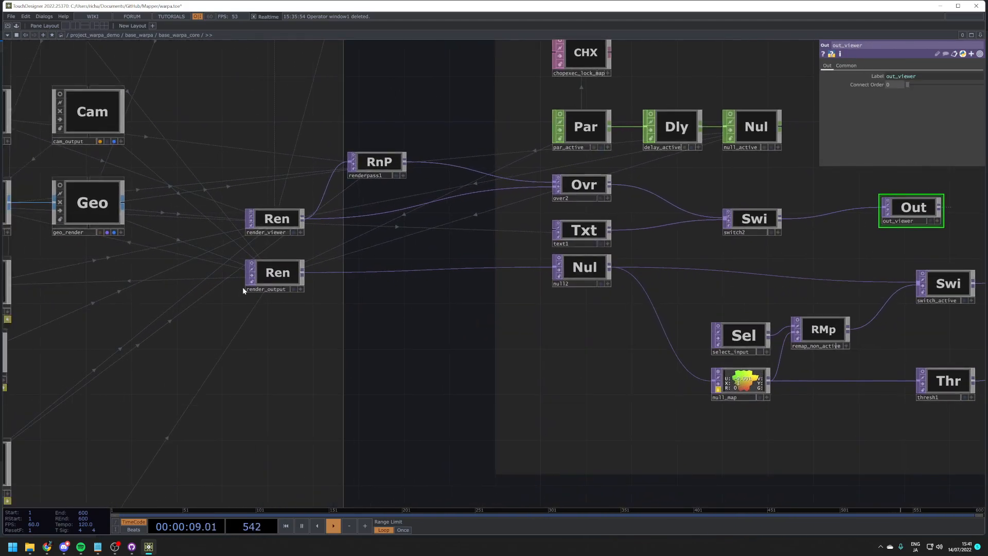
# Step: Follow the output branch of the TOP network from null2 and inspect null_map's locked UV map image
pyautogui.moveTo(370, 348); pyautogui.dragTo(12, 315)
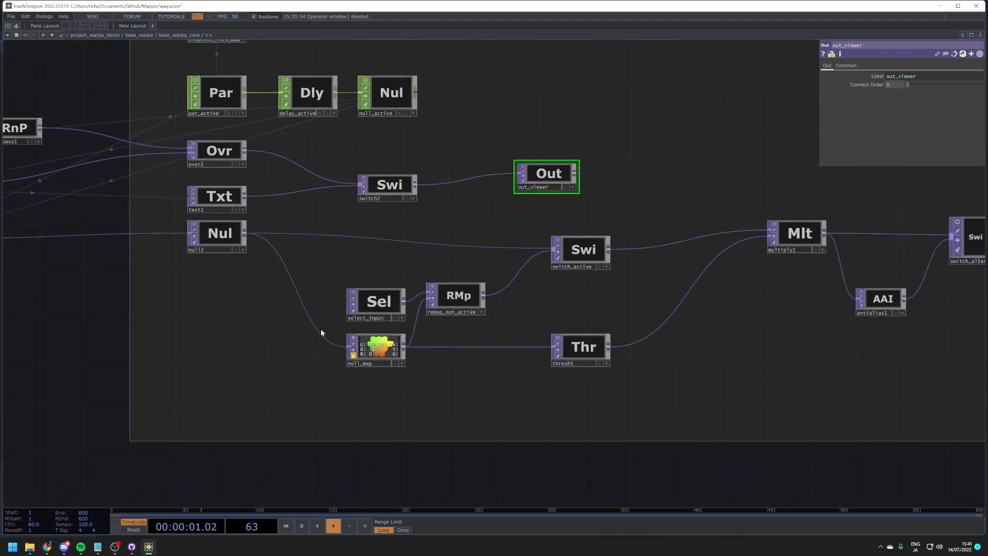
pyautogui.click(376, 349)
pyautogui.scroll(5, 376, 349)
pyautogui.scroll(3, 397, 395)
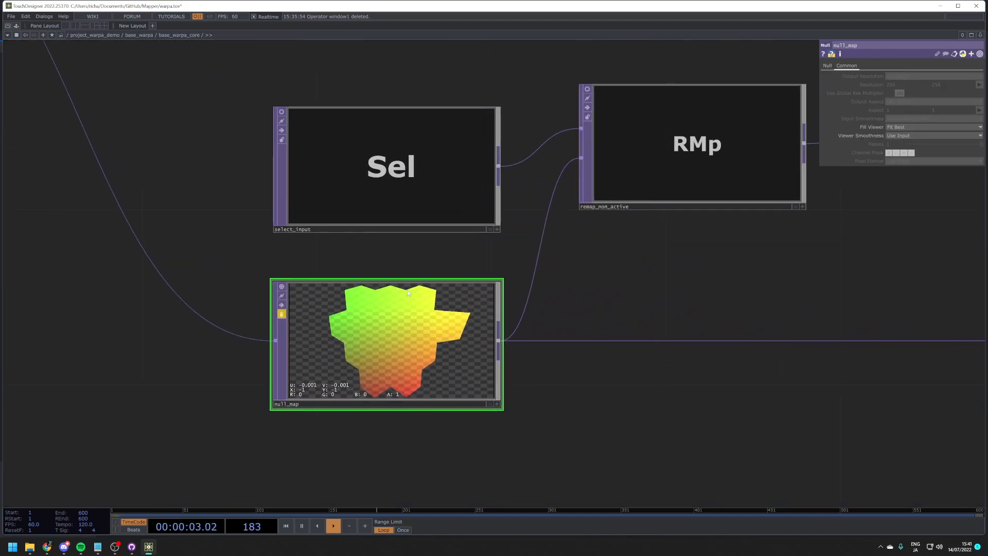
pyautogui.scroll(-8, 338, 364)
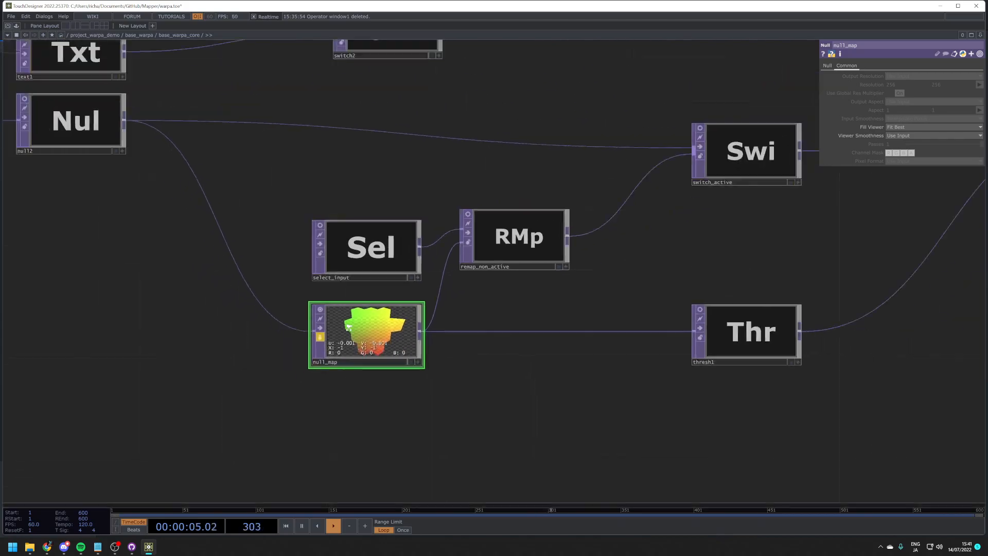
pyautogui.scroll(4, 384, 342)
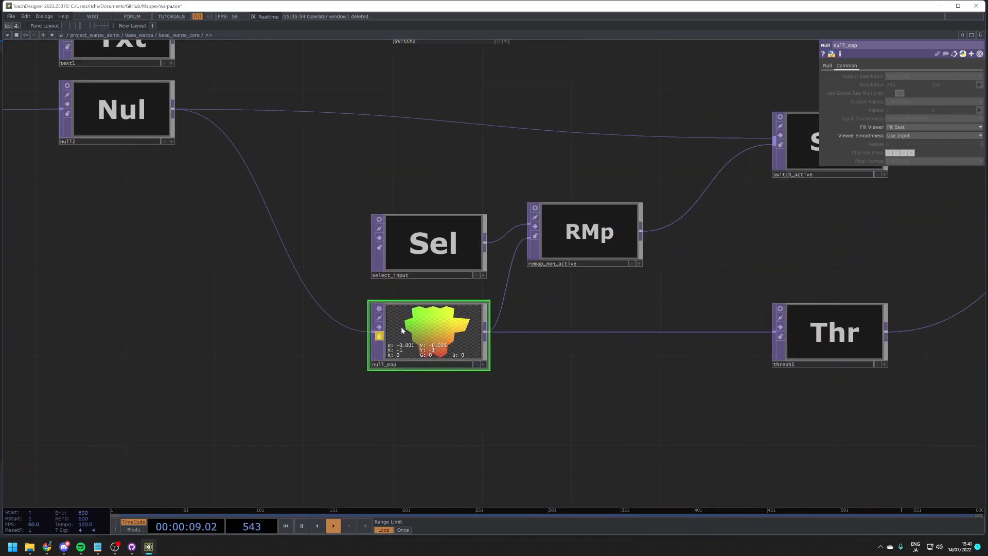
pyautogui.scroll(-4, 334, 314)
pyautogui.scroll(4, 509, 280)
# Step: Show the viewers on remap_non_active and select_input to inspect the remap and its source image
pyautogui.click(489, 247)
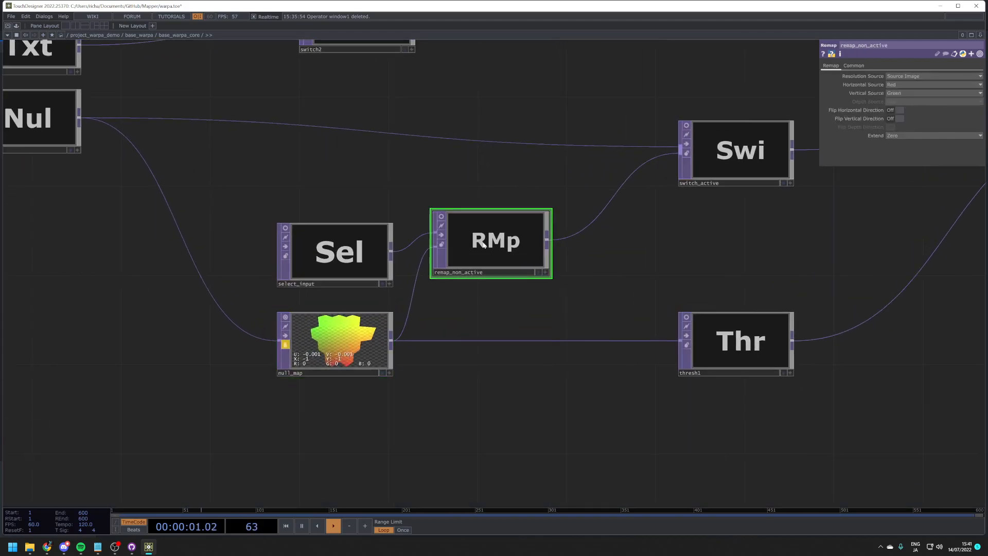
pyautogui.click(440, 217)
pyautogui.click(285, 227)
pyautogui.click(325, 243)
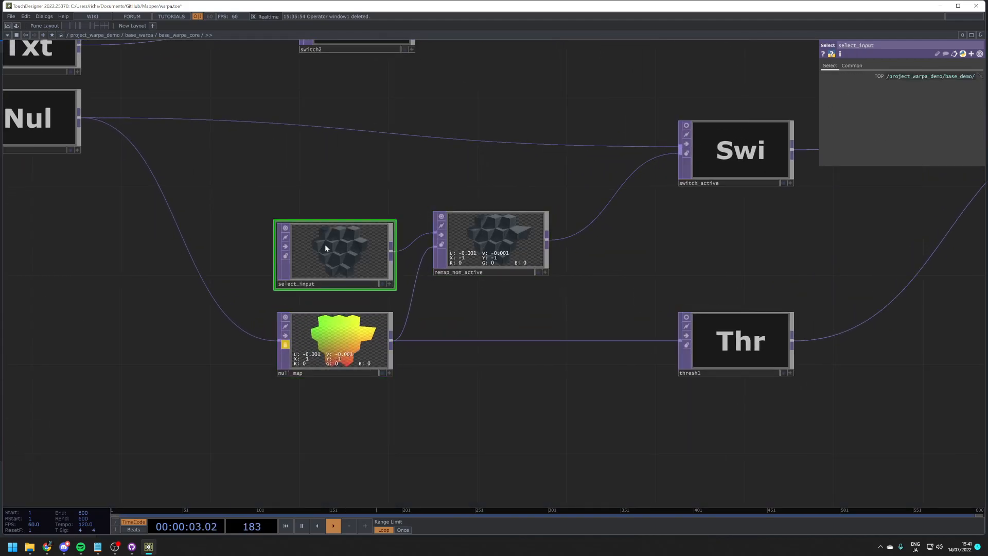
pyautogui.click(285, 228)
pyautogui.click(472, 253)
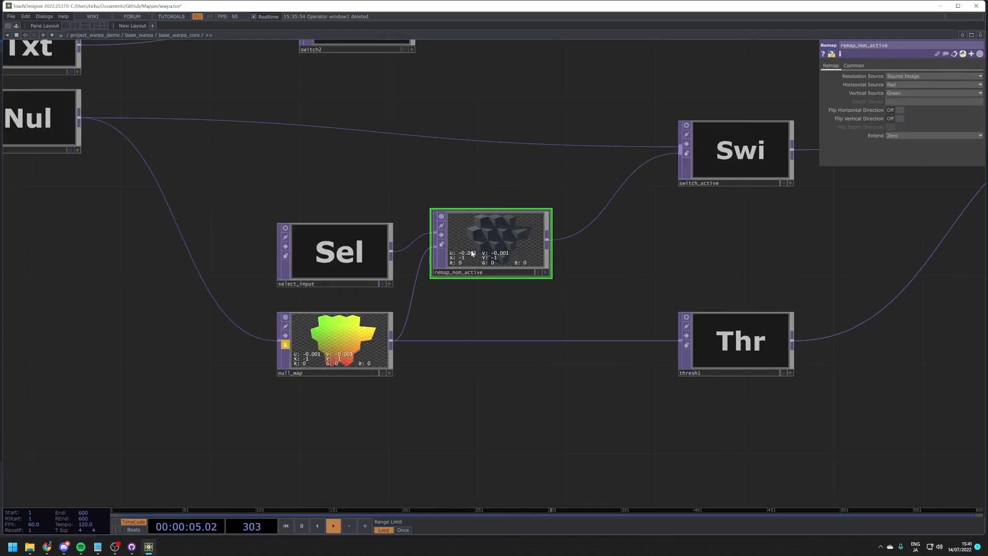
# Step: Compare the null_map and select_input images with the remapped image in remap_non_active
pyautogui.scroll(3, 320, 345)
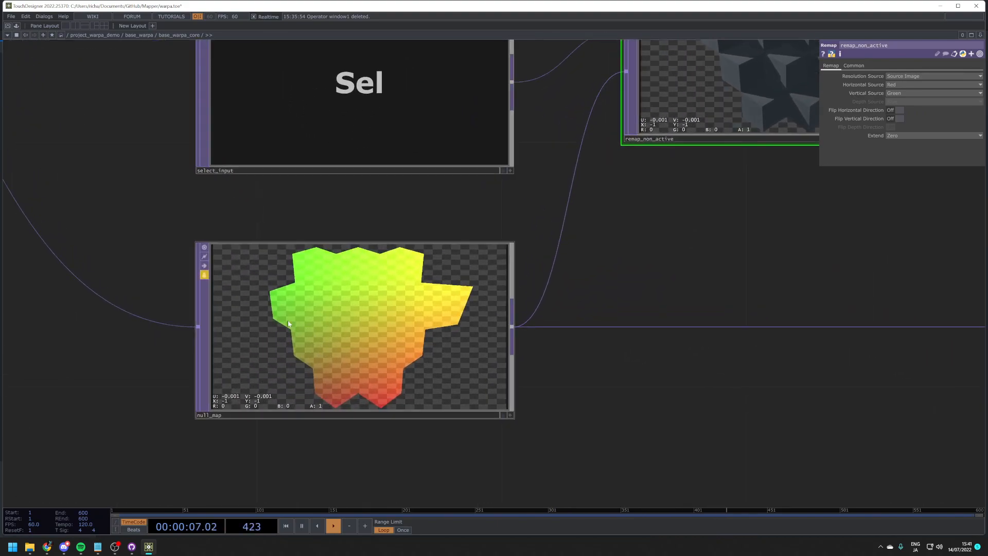
pyautogui.scroll(-3, 320, 329)
pyautogui.click(336, 240)
pyautogui.click(529, 181)
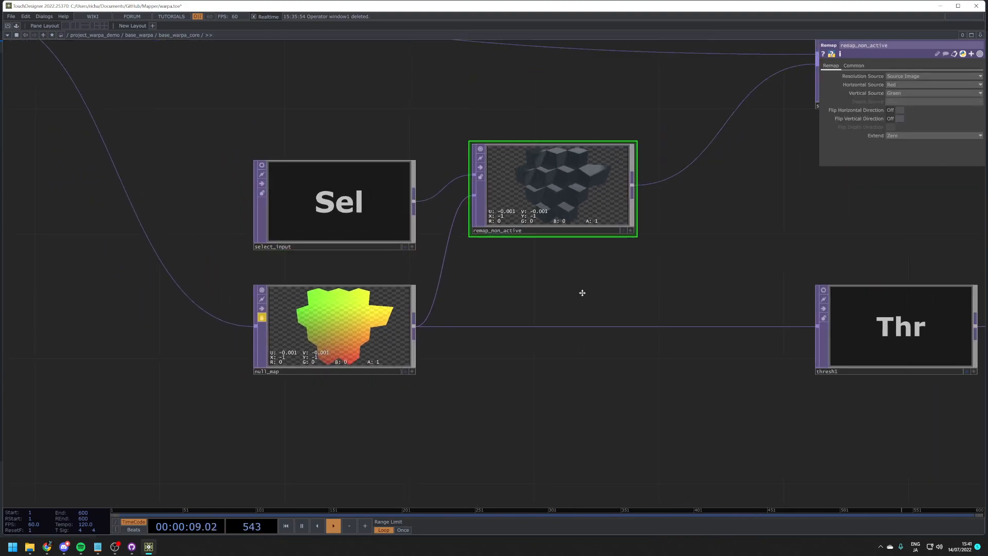
pyautogui.moveTo(606, 288); pyautogui.dragTo(341, 331)
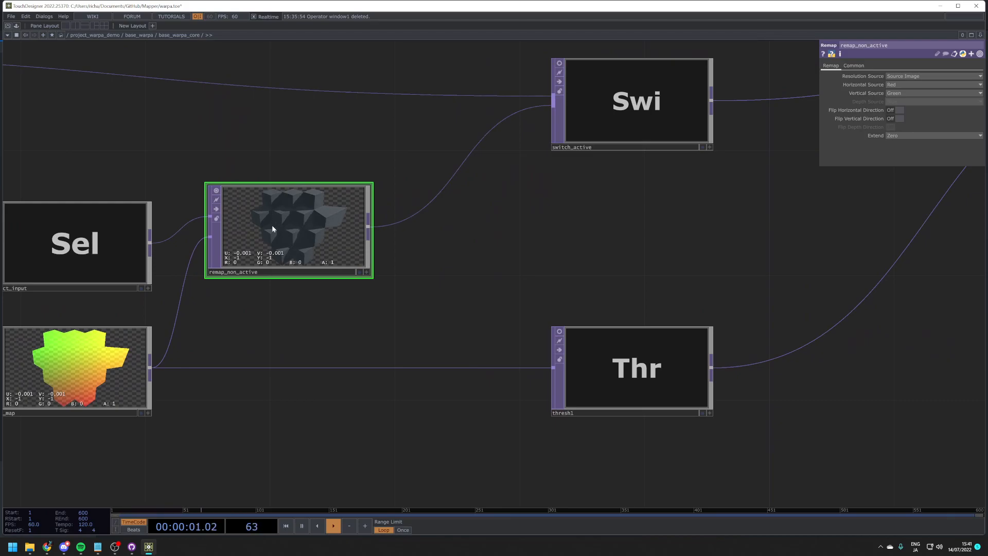
pyautogui.scroll(-3, 273, 222)
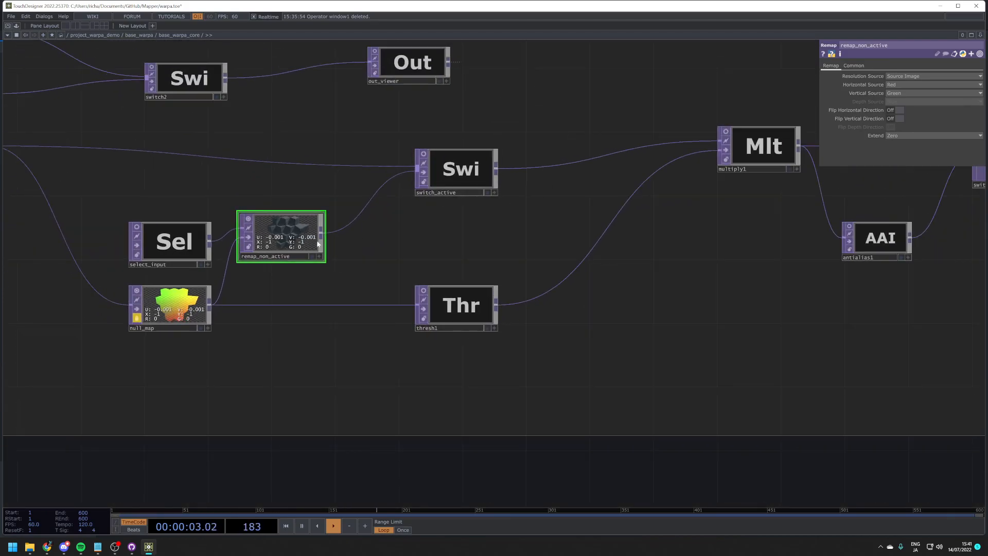
pyautogui.scroll(3, 136, 228)
pyautogui.click(245, 212)
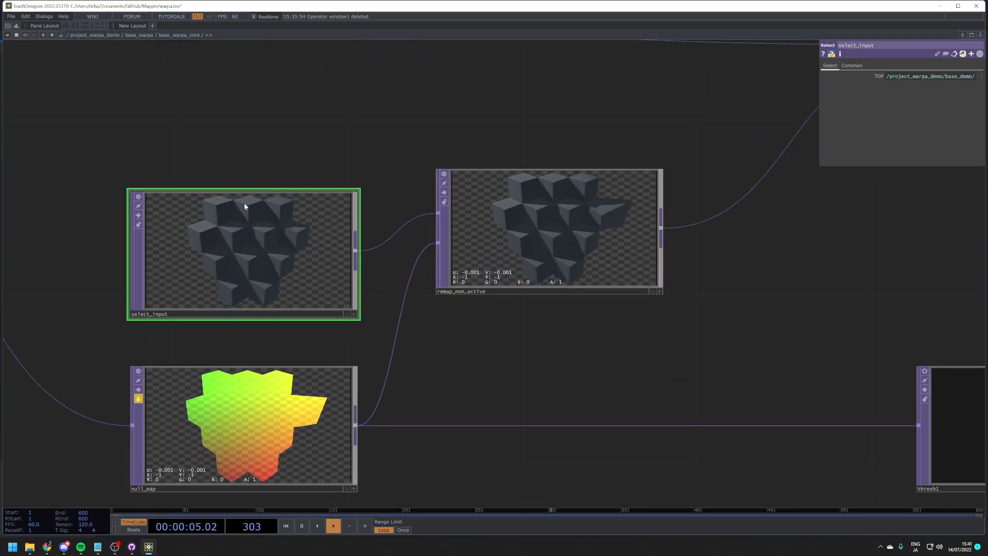
pyautogui.click(559, 235)
pyautogui.scroll(-3, 412, 288)
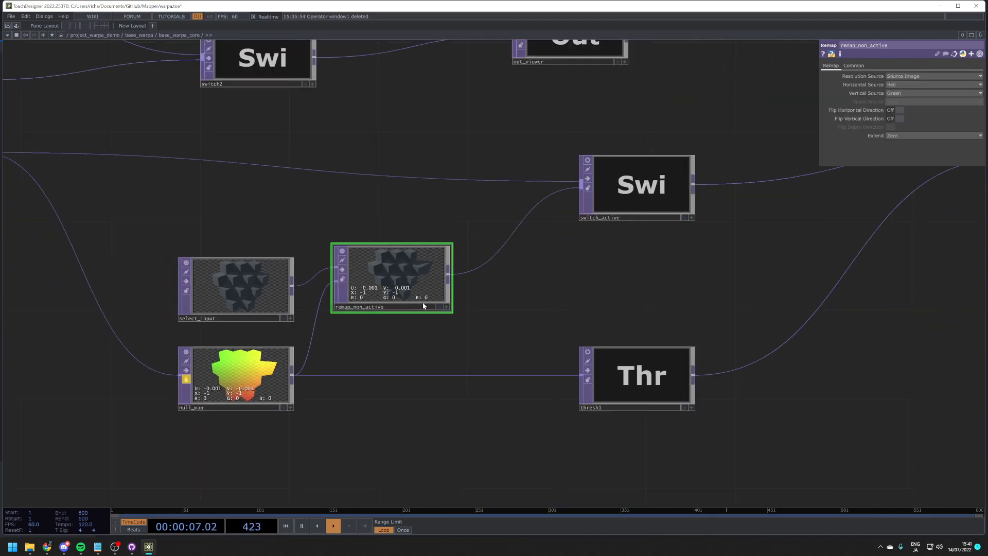
# Step: Select switch_active to examine its Index expression and its two inputs
pyautogui.click(640, 198)
pyautogui.moveTo(669, 291); pyautogui.dragTo(393, 300)
pyautogui.scroll(-3, 388, 302)
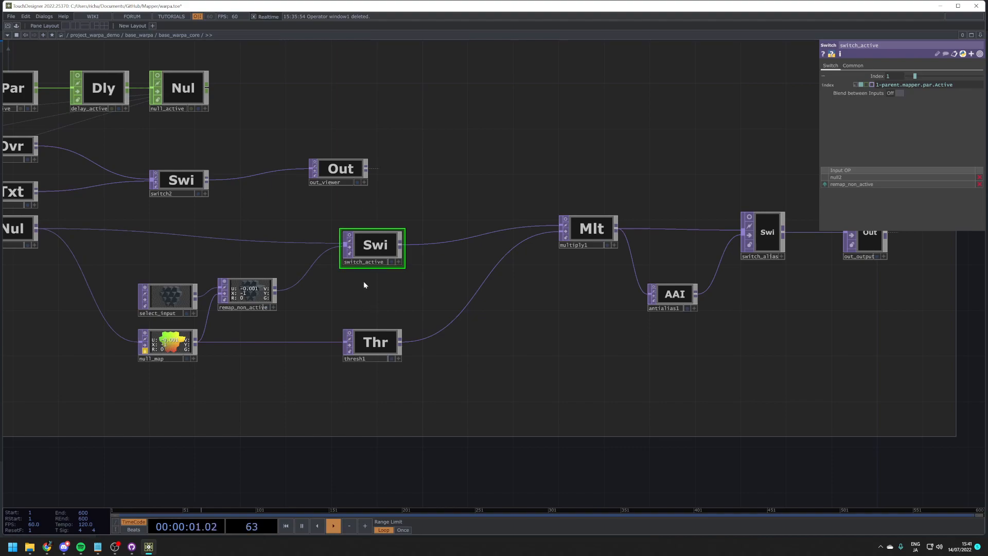
# Step: Preview the mask produced by thresh1 and inspect its Threshold parameters and its link to multiply1
pyautogui.click(589, 245)
pyautogui.click(350, 333)
pyautogui.scroll(7, 377, 345)
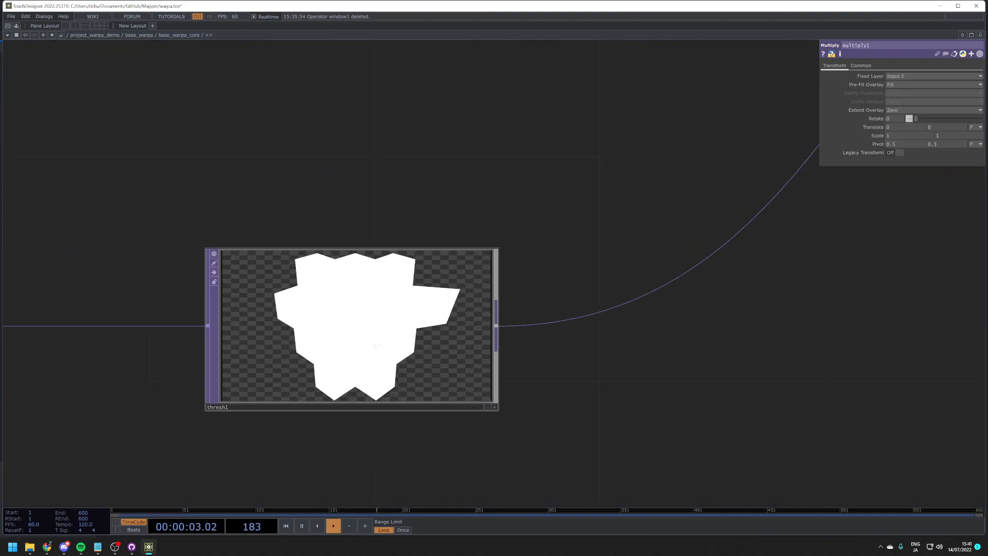
pyautogui.click(377, 344)
pyautogui.scroll(-6, 383, 273)
pyautogui.click(373, 290)
pyautogui.scroll(-3, 296, 367)
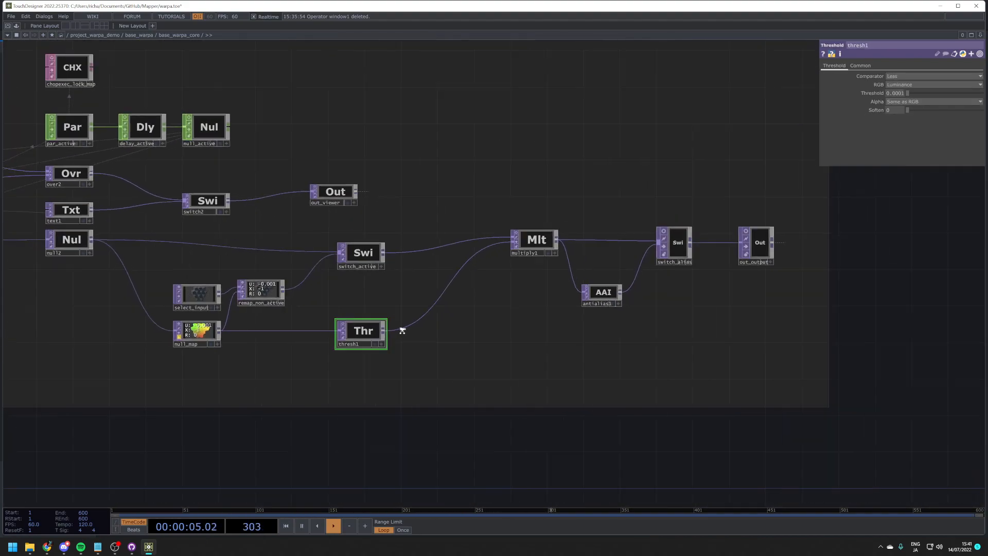
# Step: Preview the masked output of multiply1 and turn its viewer off again
pyautogui.scroll(7, 520, 242)
pyautogui.click(414, 248)
pyautogui.click(403, 248)
pyautogui.scroll(4, 468, 270)
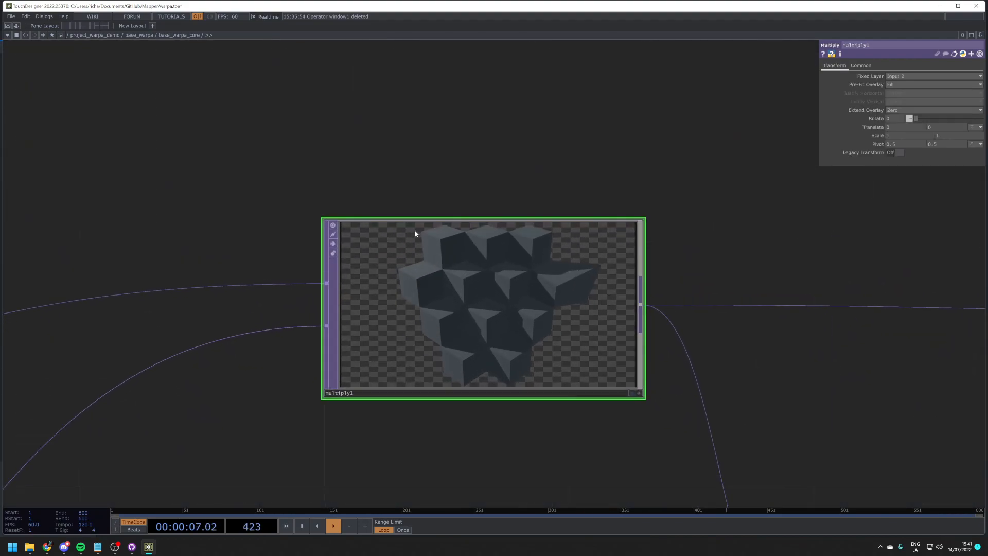
pyautogui.scroll(-6, 406, 306)
pyautogui.click(388, 291)
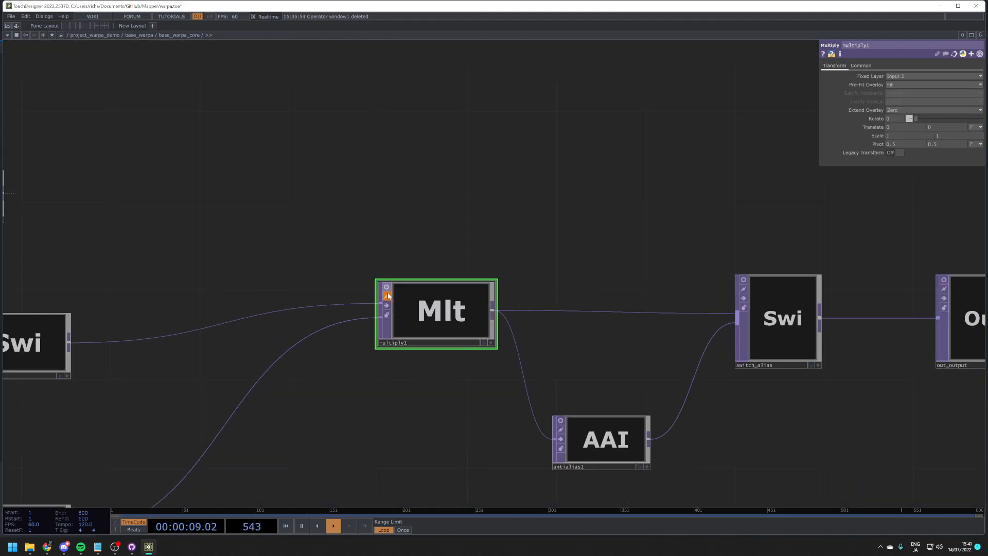
# Step: Select switch_alias to inspect how it chooses between multiply1 and antialias1 before out_output
pyautogui.scroll(-5, 421, 303)
pyautogui.scroll(3, 544, 331)
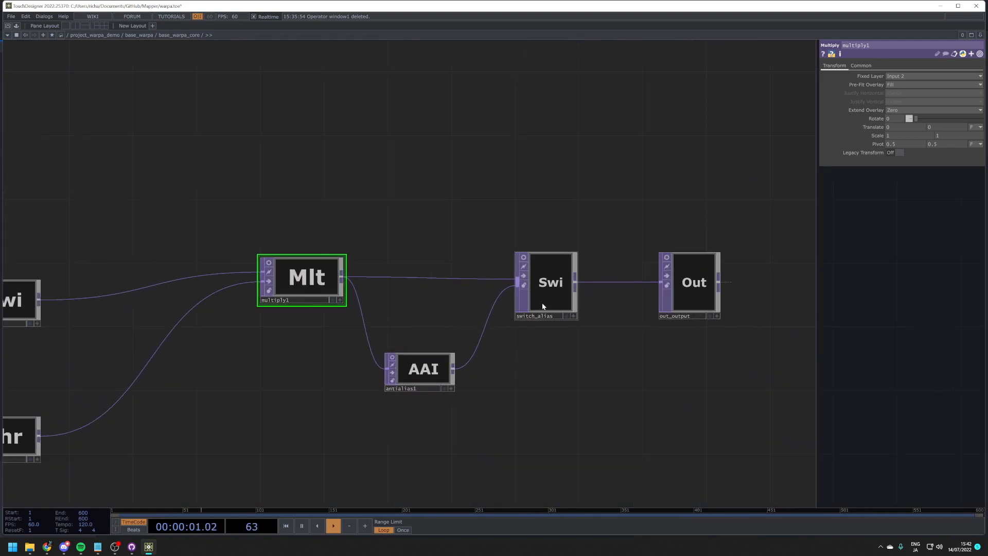
pyautogui.click(535, 291)
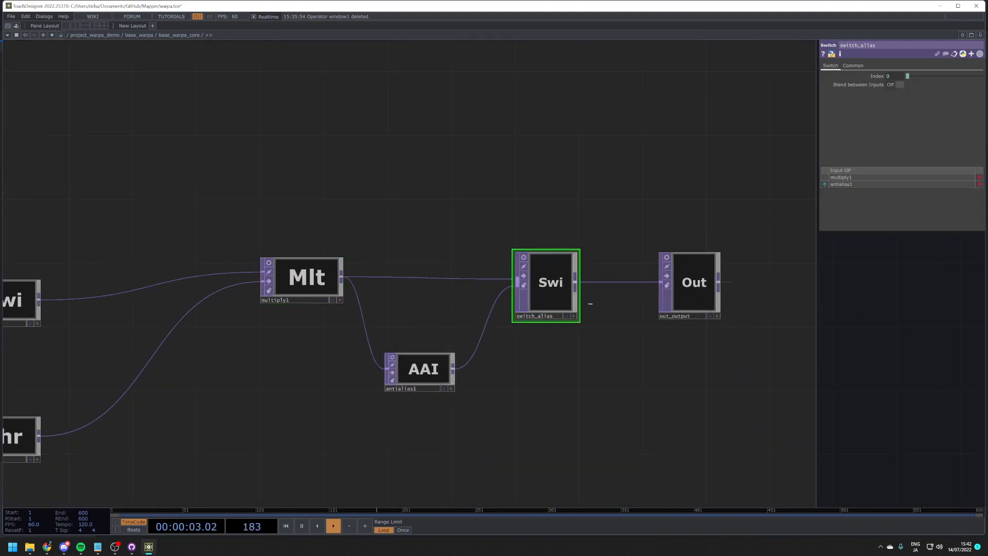
# Step: Go up to the base_warpa network, inspect container_panel's Mapper COMP reference and enter container_panel
pyautogui.click(138, 35)
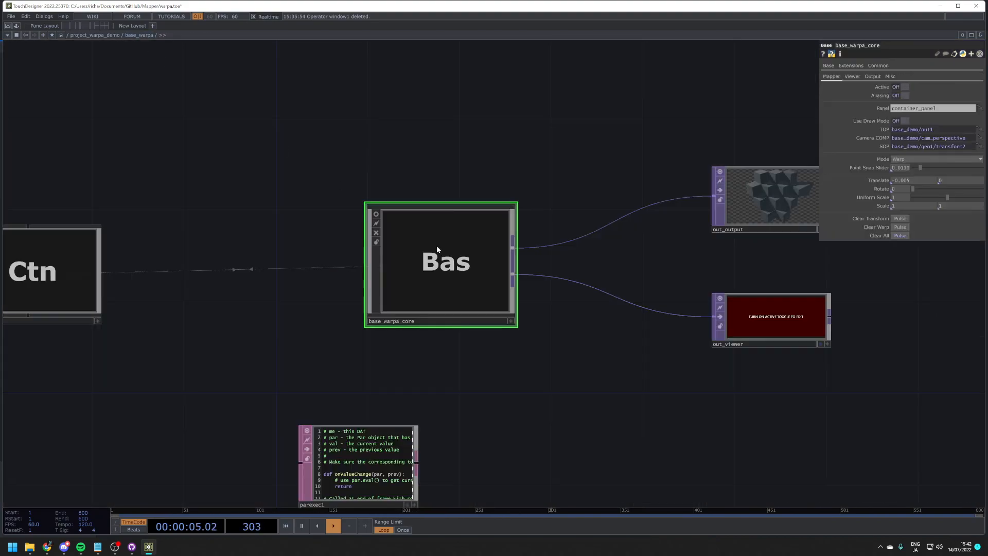
pyautogui.scroll(3, 580, 282)
pyautogui.scroll(-5, 567, 282)
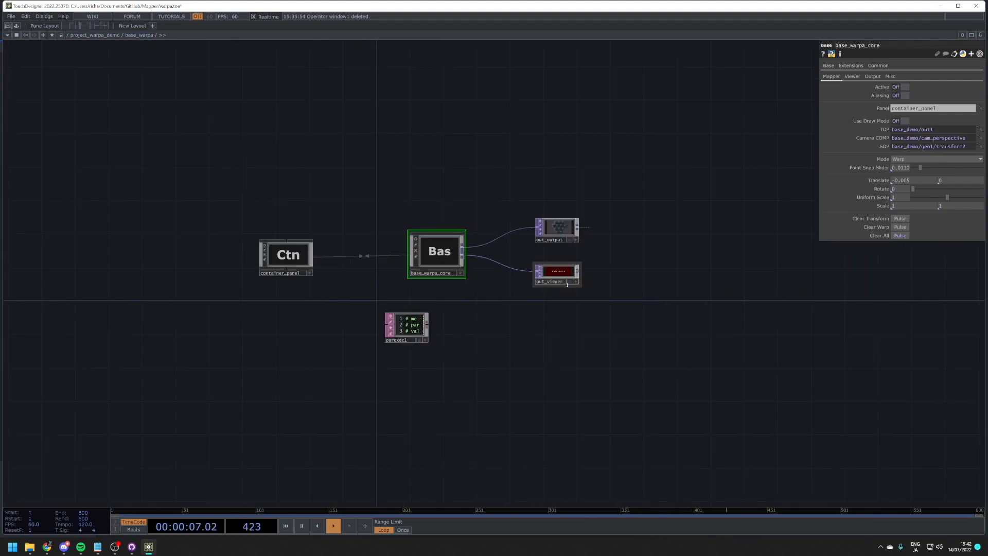
pyautogui.scroll(4, 234, 260)
pyautogui.click(372, 240)
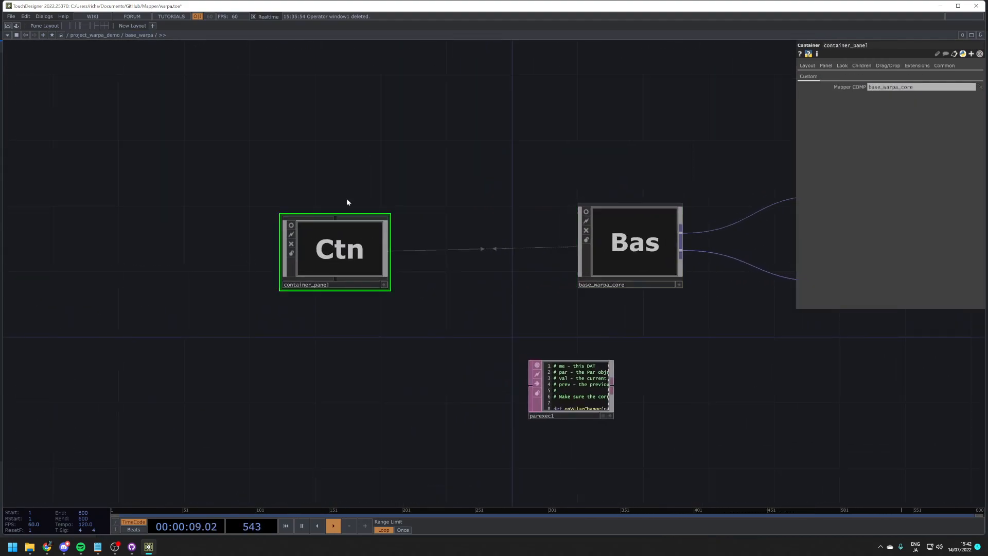
pyautogui.press('i')
pyautogui.scroll(-5, 531, 243)
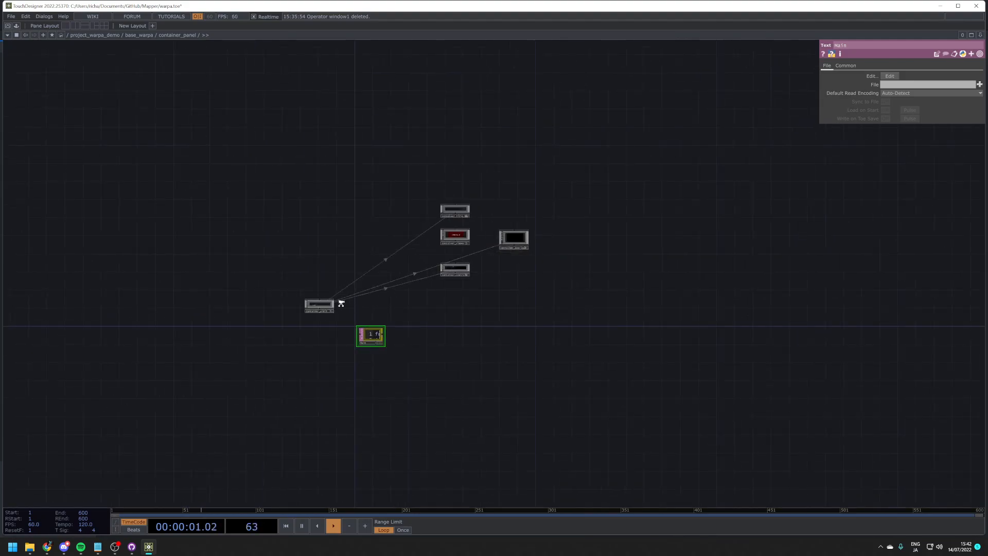
# Step: Look through the UI components inside container_uikit and return to container_panel to view the kit's parameters
pyautogui.scroll(7, 339, 303)
pyautogui.click(209, 304)
pyautogui.press('i')
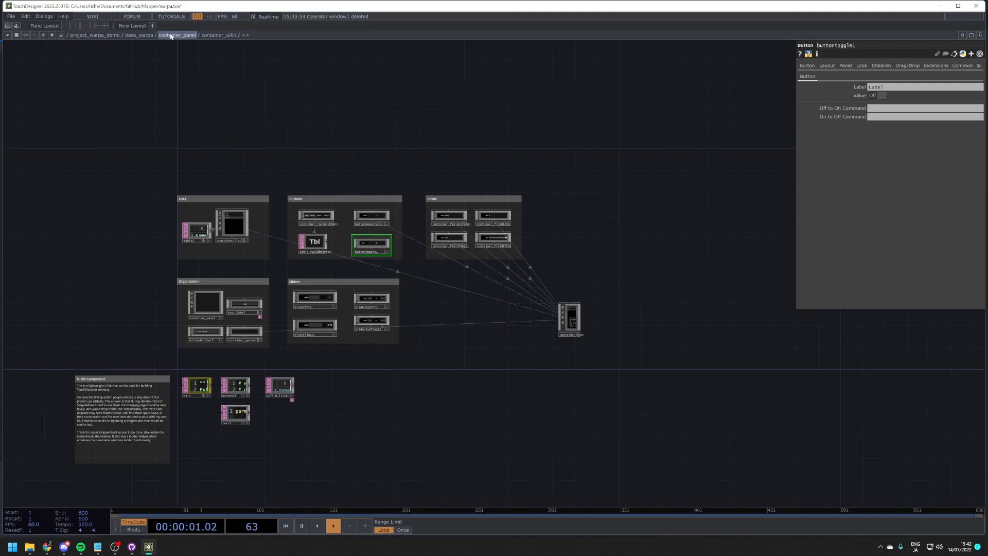
pyautogui.click(171, 35)
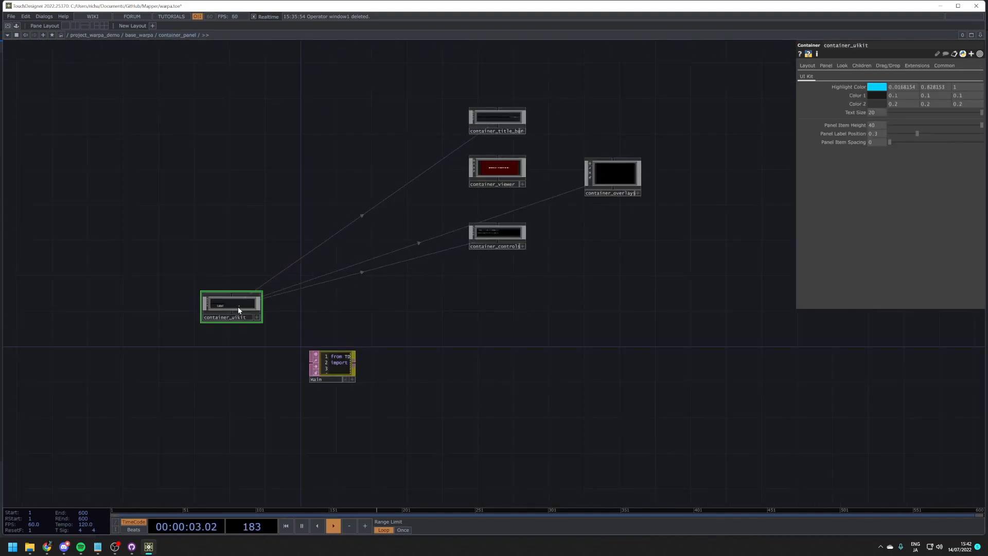
pyautogui.middleClick(246, 302)
# Step: Inspect container_controls and how it sits among the title bar, viewer and overlay containers
pyautogui.moveTo(360, 348); pyautogui.dragTo(218, 429)
pyautogui.scroll(5, 352, 379)
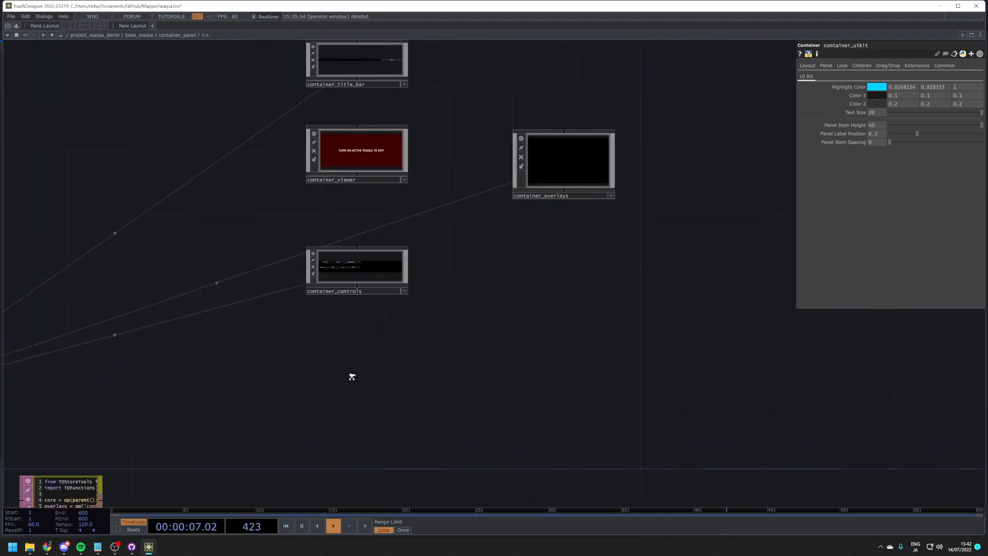
pyautogui.click(384, 256)
pyautogui.middleClick(384, 257)
pyautogui.scroll(-3, 384, 257)
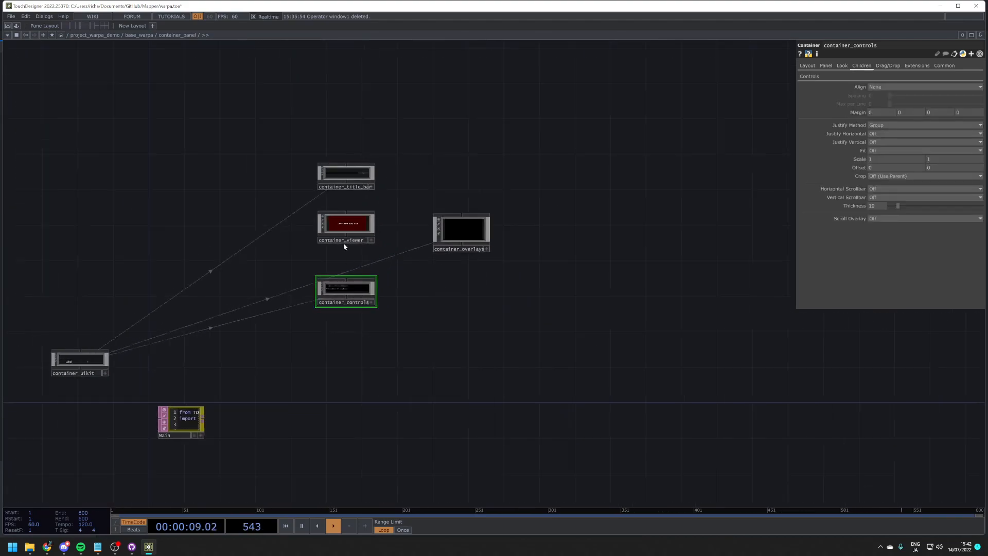
# Step: Read the Main extension script in container_panel, covering ChangePanel, OpenAreYouSure, ConfirmClear and CancelClear
pyautogui.scroll(8, 217, 398)
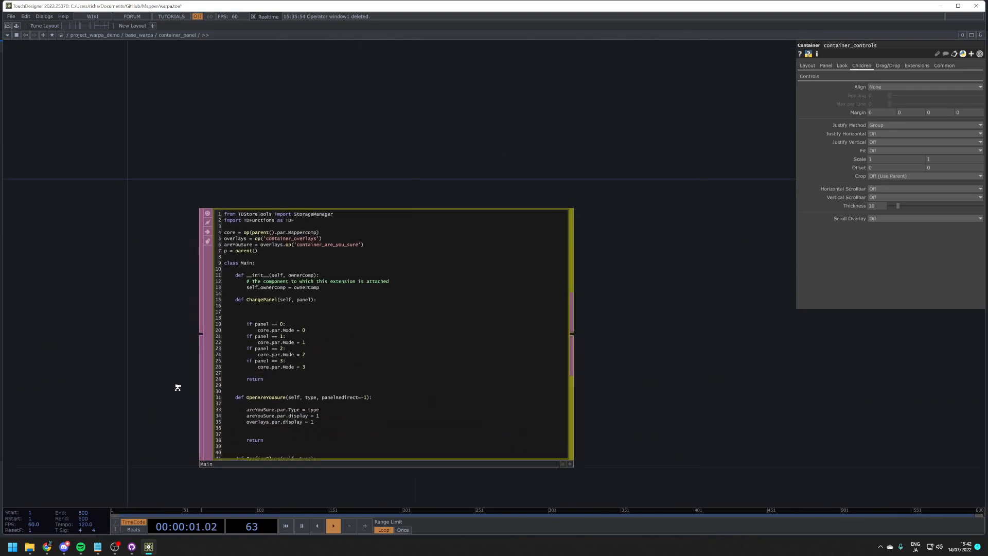
pyautogui.scroll(3, 193, 406)
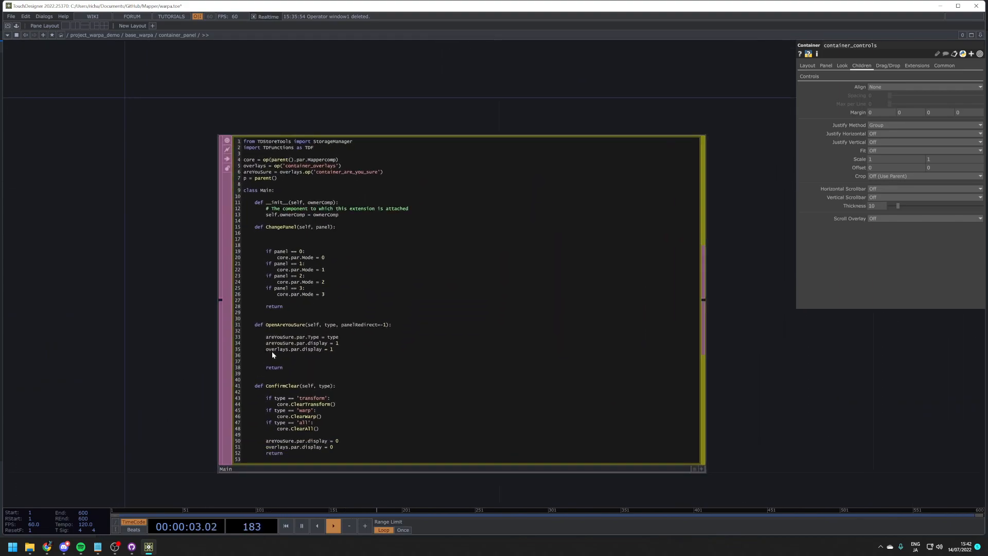
pyautogui.click(251, 344)
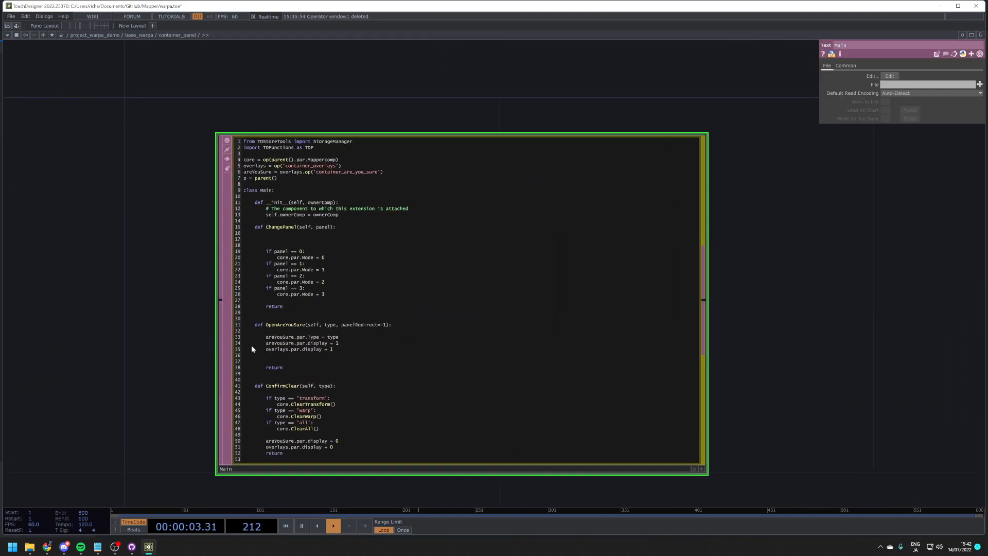
pyautogui.click(703, 470)
pyautogui.scroll(-1, 408, 330)
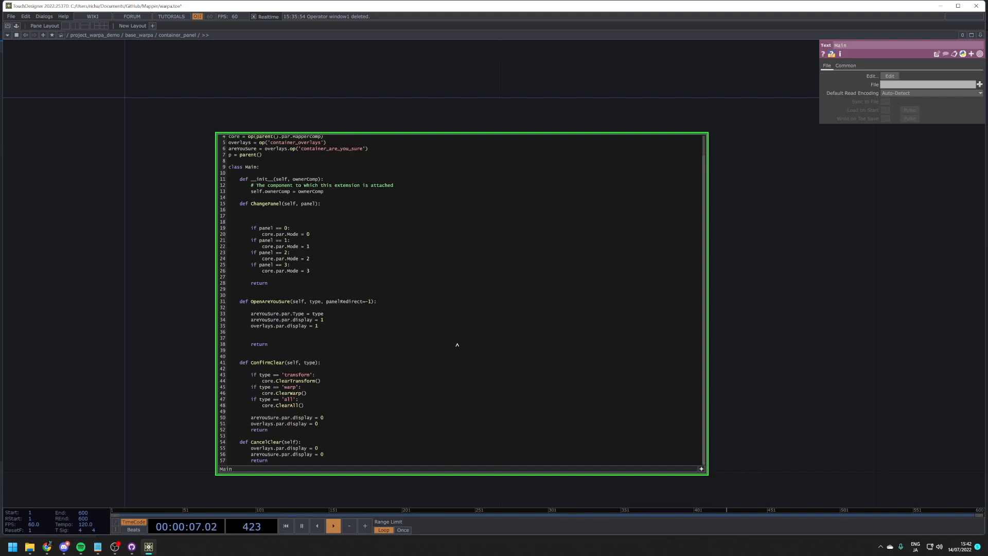
pyautogui.press('Escape')
pyautogui.scroll(3, 277, 355)
pyautogui.scroll(-5, 255, 246)
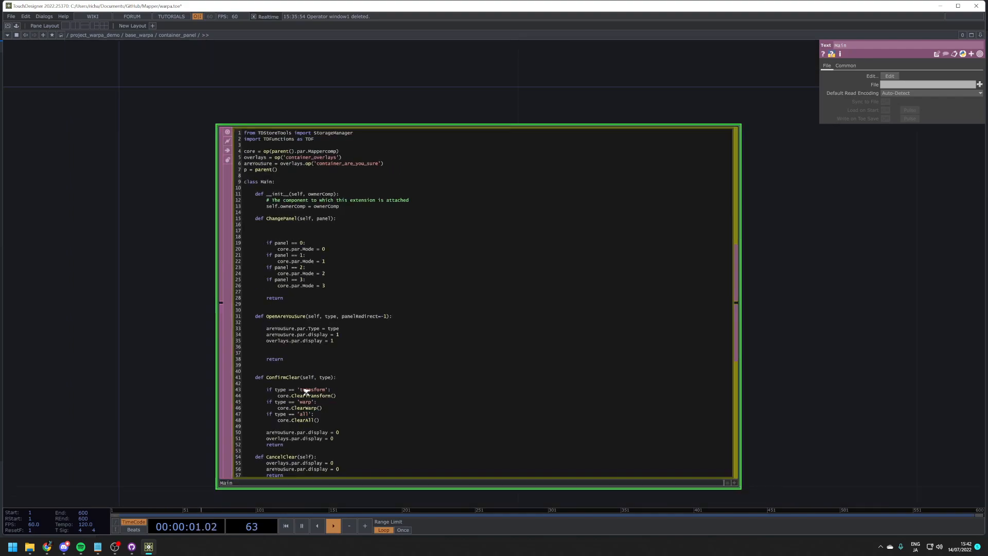
# Step: Inspect container_viewer's Look parameters with its Background TOP and the controls previewed in container_controls
pyautogui.scroll(3, 443, 301)
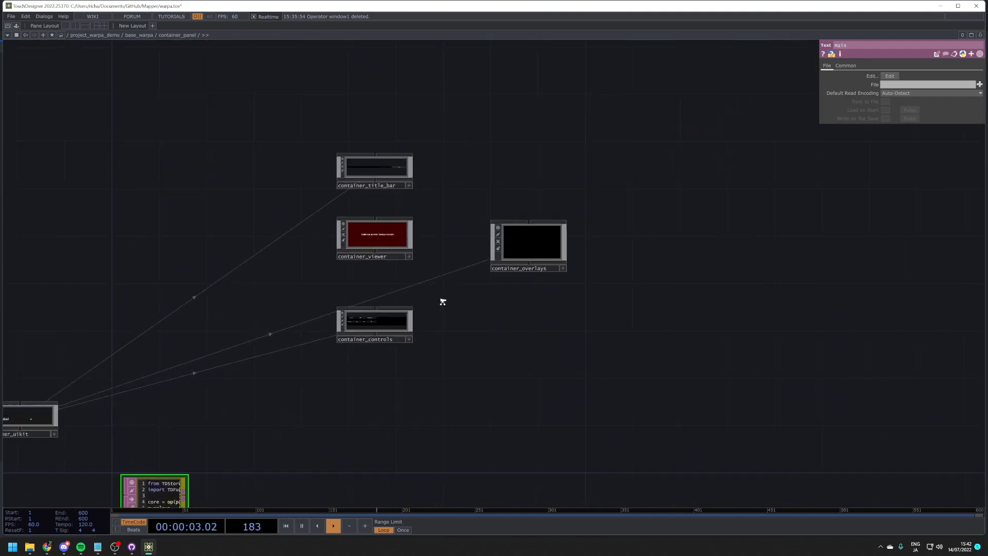
pyautogui.scroll(4, 368, 169)
pyautogui.click(368, 169)
pyautogui.click(348, 329)
pyautogui.scroll(-5, 321, 171)
pyautogui.scroll(7, 341, 300)
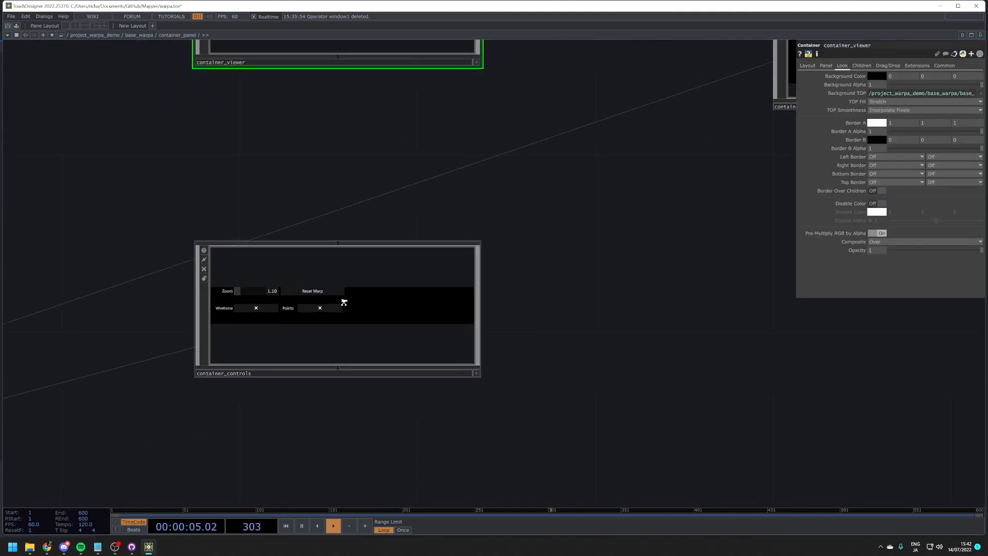
# Step: Look inside container_controls and container_transform down to the Translate slider widgets, and inspect the Translate Y slider's Value binding
pyautogui.click(453, 279)
pyautogui.moveTo(427, 371); pyautogui.dragTo(77, 414)
pyautogui.click(326, 322)
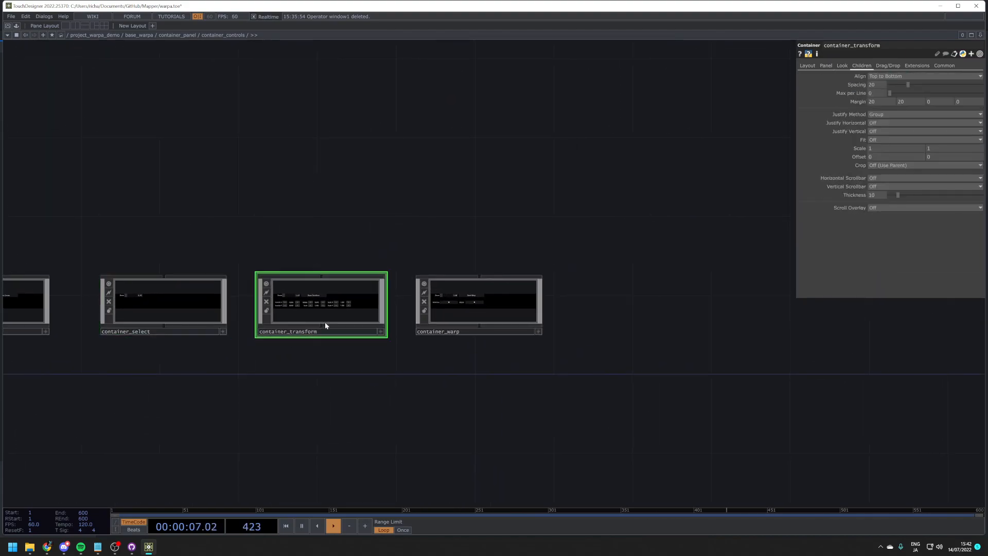
pyautogui.scroll(5, 325, 322)
pyautogui.scroll(-4, 341, 318)
pyautogui.scroll(6, 342, 318)
pyautogui.scroll(-4, 494, 304)
pyautogui.scroll(6, 324, 269)
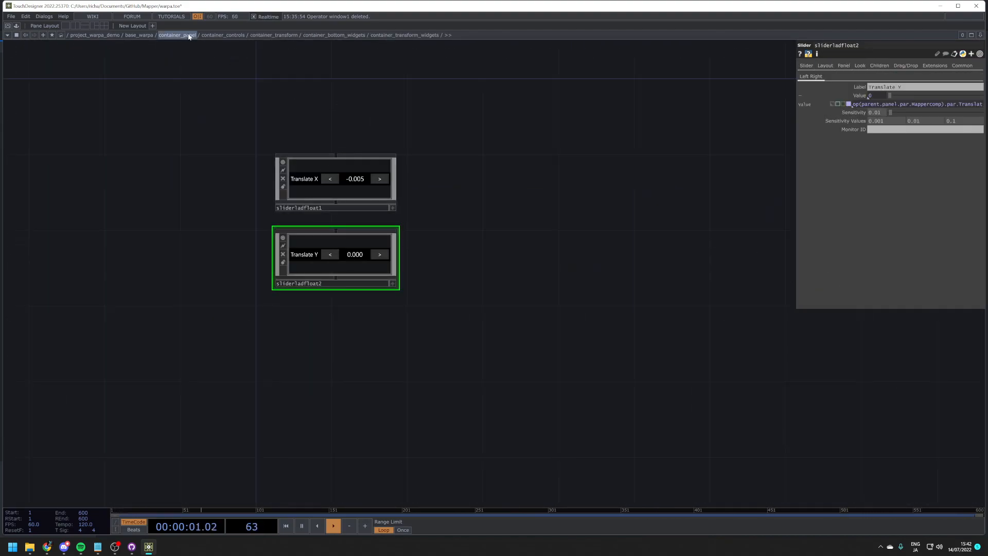
# Step: Return to the base_warpa network and compare container_panel's Mapper COMP parameter with base_warpa_core's Panel parameter
pyautogui.click(188, 35)
pyautogui.scroll(-5, 338, 280)
pyautogui.press('u')
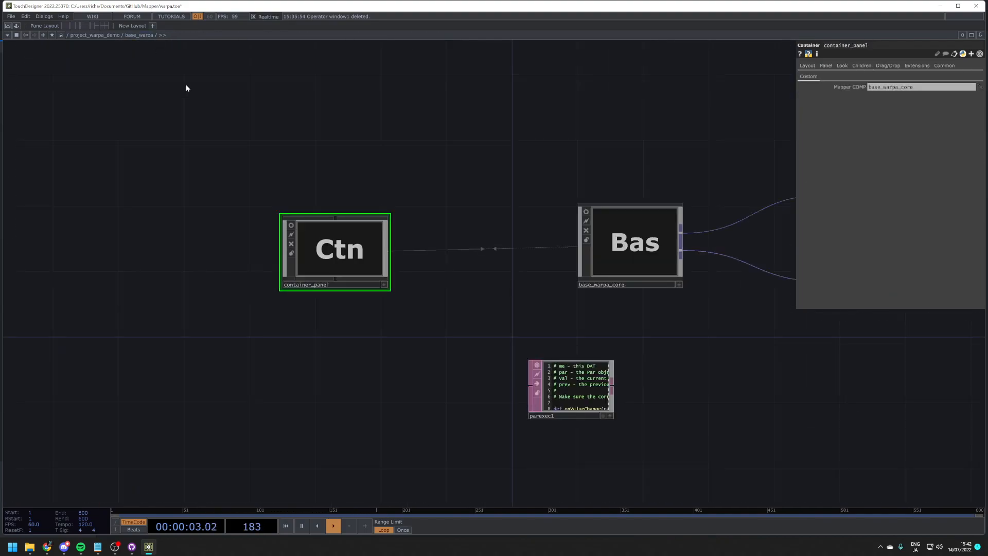
pyautogui.scroll(3, 325, 247)
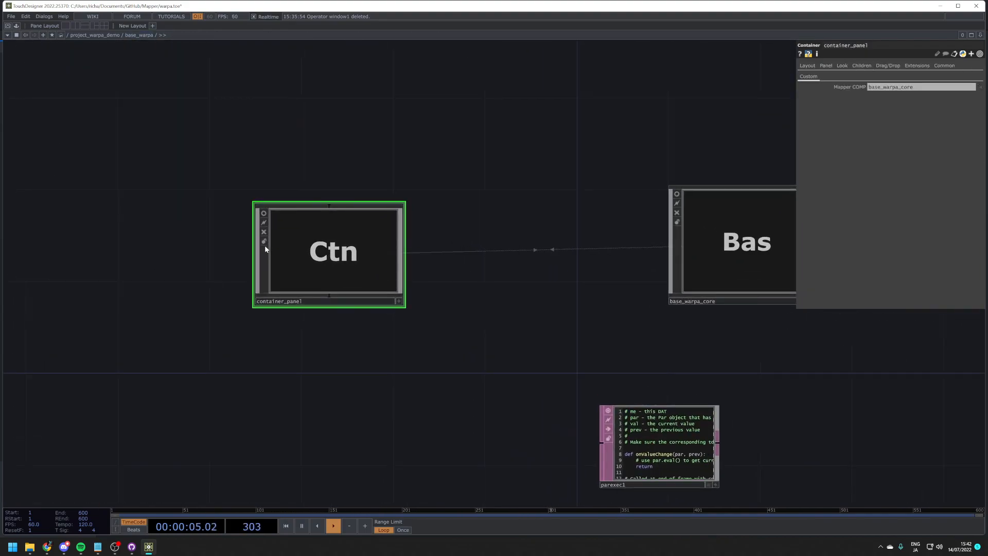
pyautogui.scroll(-3, 265, 249)
pyautogui.click(415, 255)
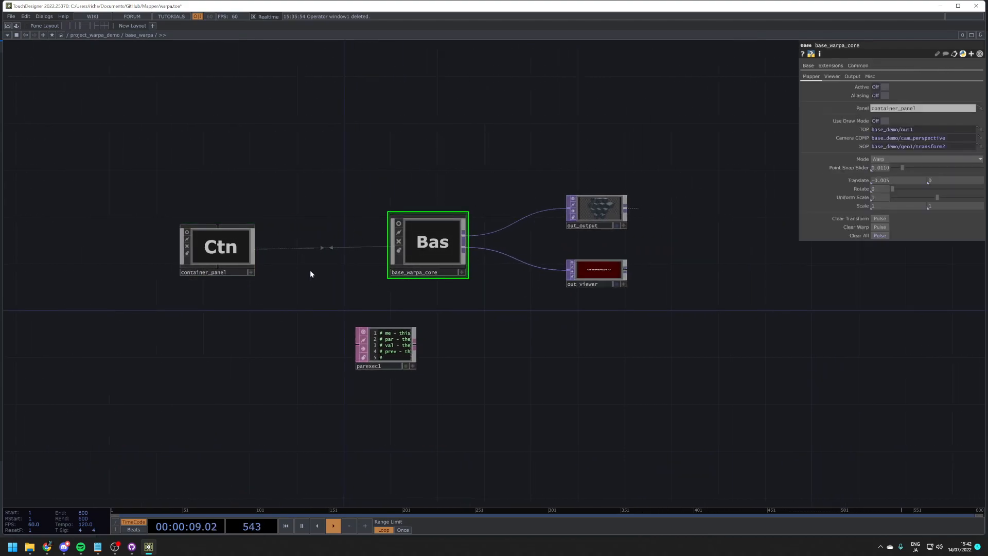
pyautogui.click(218, 252)
pyautogui.scroll(3, 235, 225)
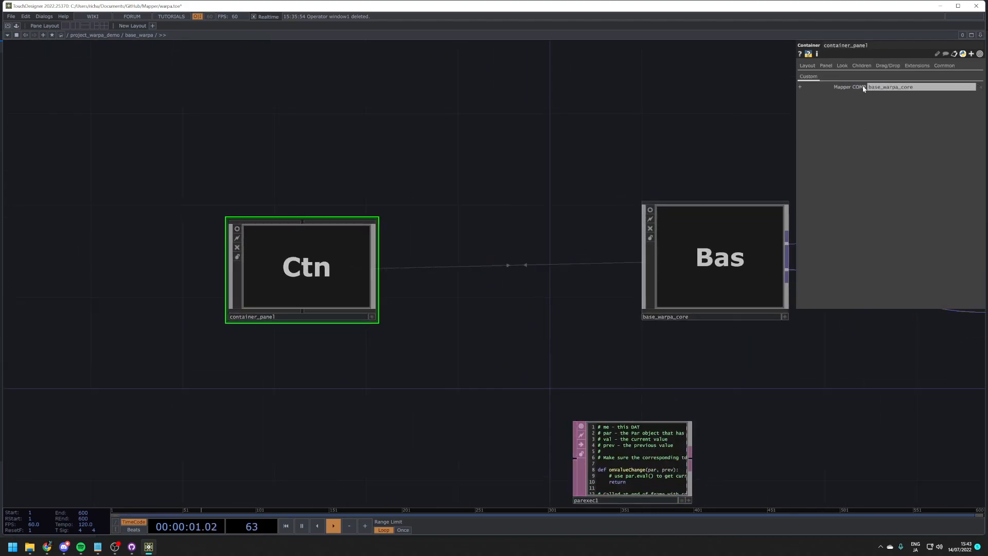
pyautogui.moveTo(656, 123); pyautogui.dragTo(567, 118)
pyautogui.click(626, 226)
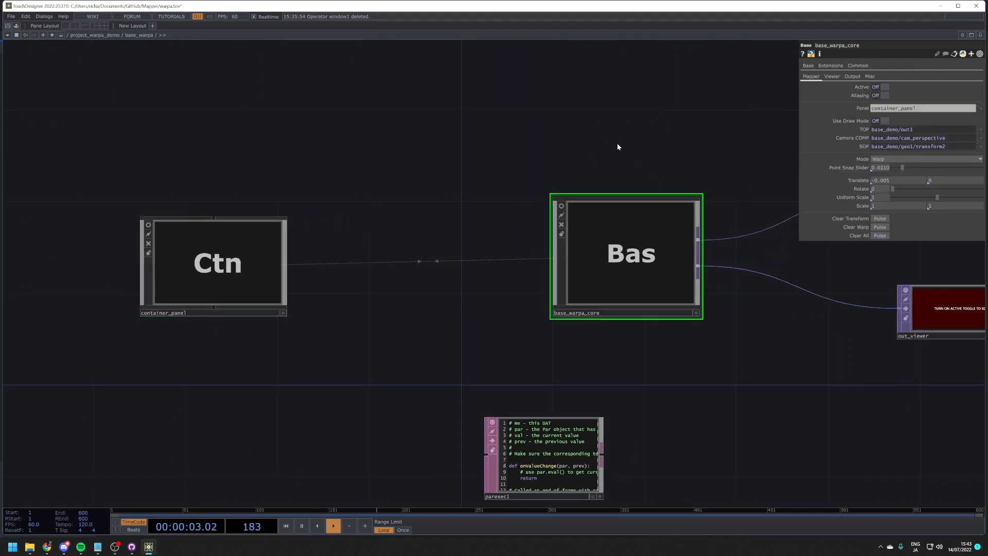
pyautogui.click(273, 235)
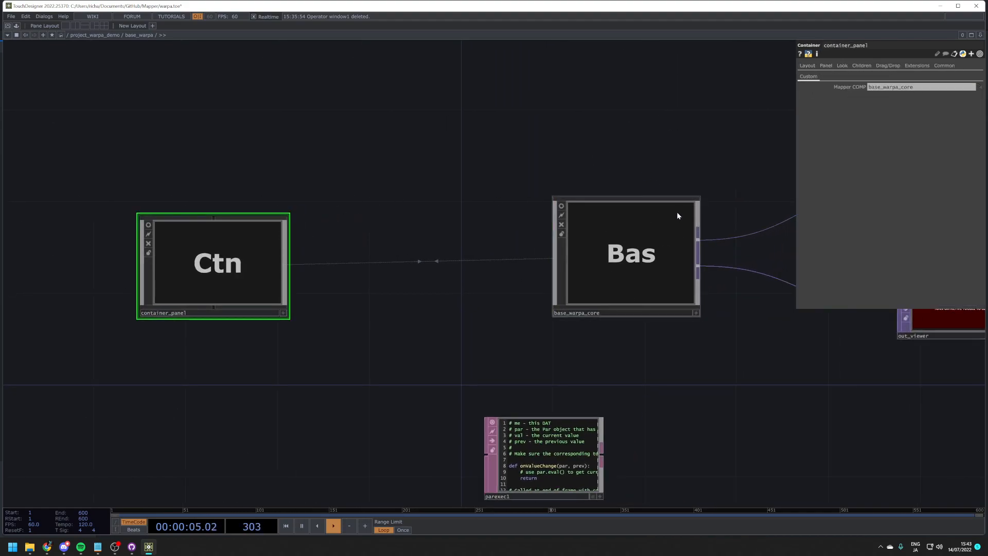
# Step: Inspect the parameters of parexec1, the Parameter Execute DAT watching openpanel
pyautogui.scroll(-3, 463, 239)
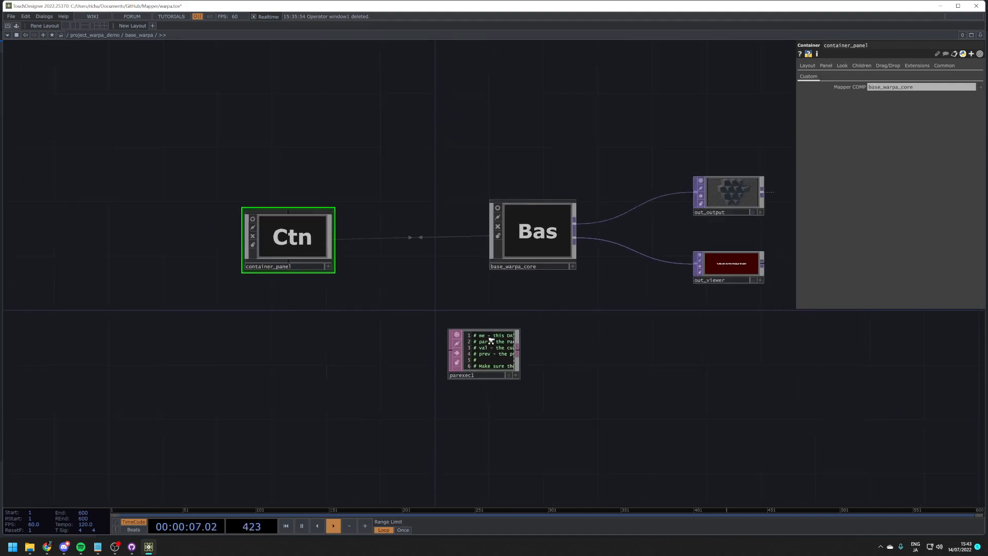
pyautogui.scroll(3, 491, 339)
pyautogui.click(490, 339)
pyautogui.scroll(-2, 491, 340)
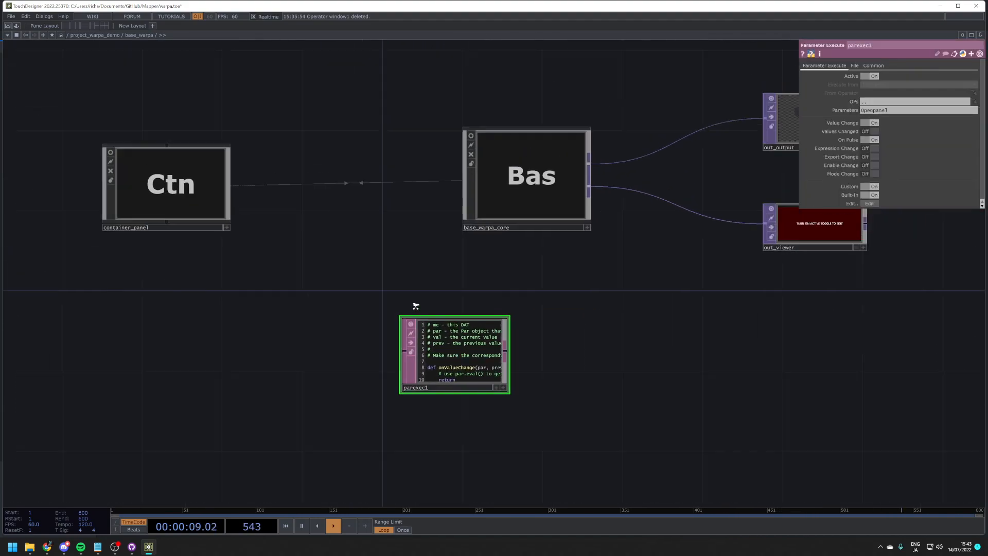
# Step: Return to the project_warpa_demo network and view base_warpa's node info and Warpa parameters
pyautogui.scroll(-2, 432, 323)
pyautogui.moveTo(599, 277); pyautogui.dragTo(474, 293)
pyautogui.middleClick(410, 202)
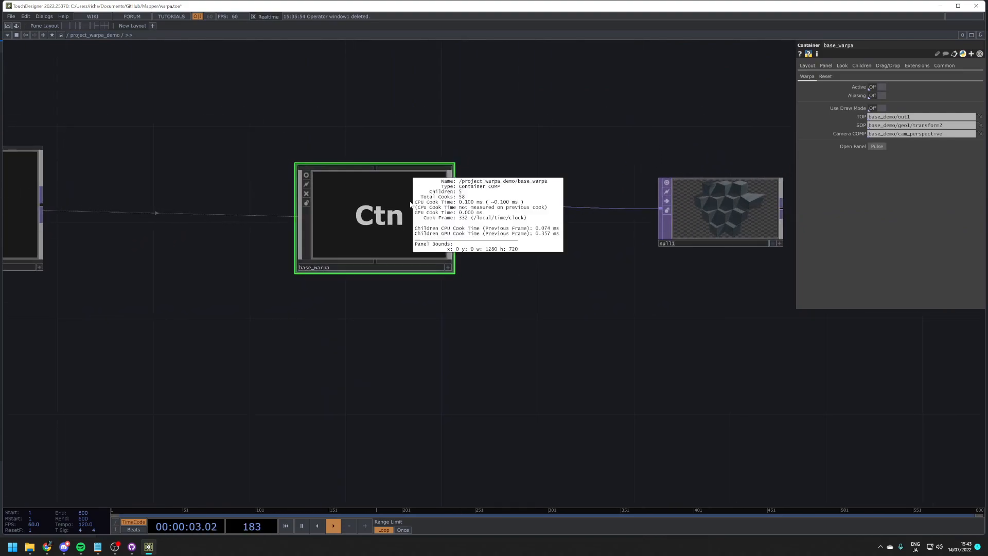
# Step: Switch base_warpa's Aliasing on and off again, comparing the cube edges in null1's output
pyautogui.click(875, 87)
pyautogui.click(876, 96)
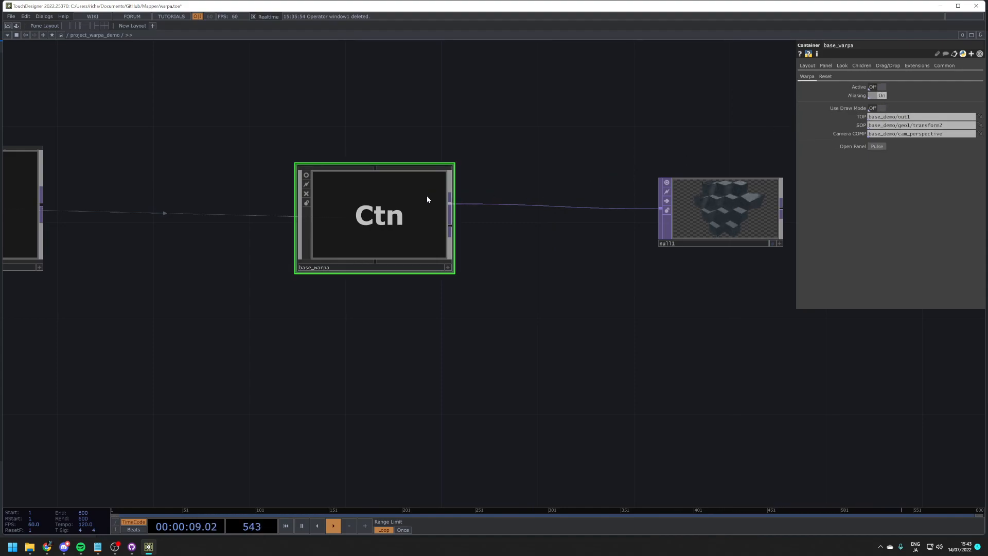
pyautogui.scroll(6, 731, 189)
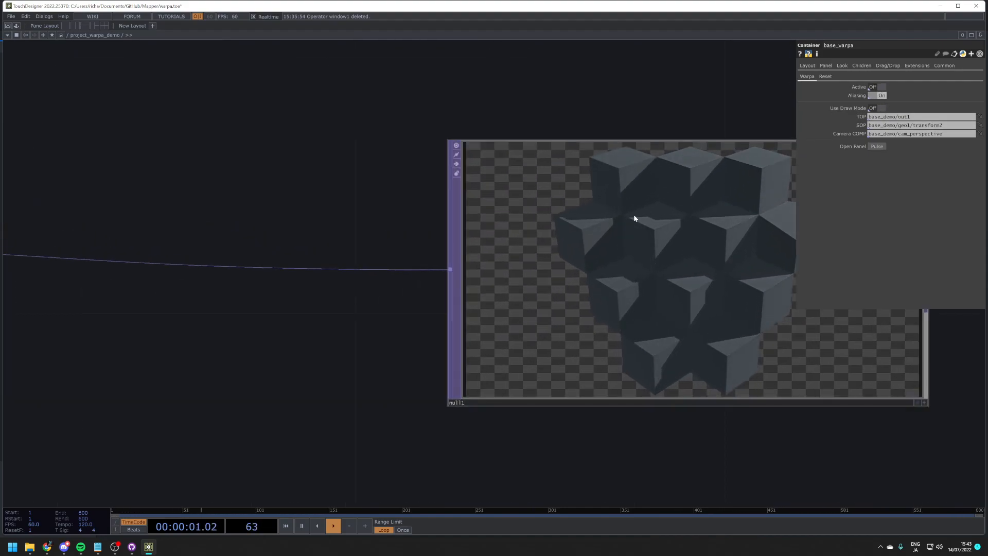
pyautogui.scroll(3, 585, 235)
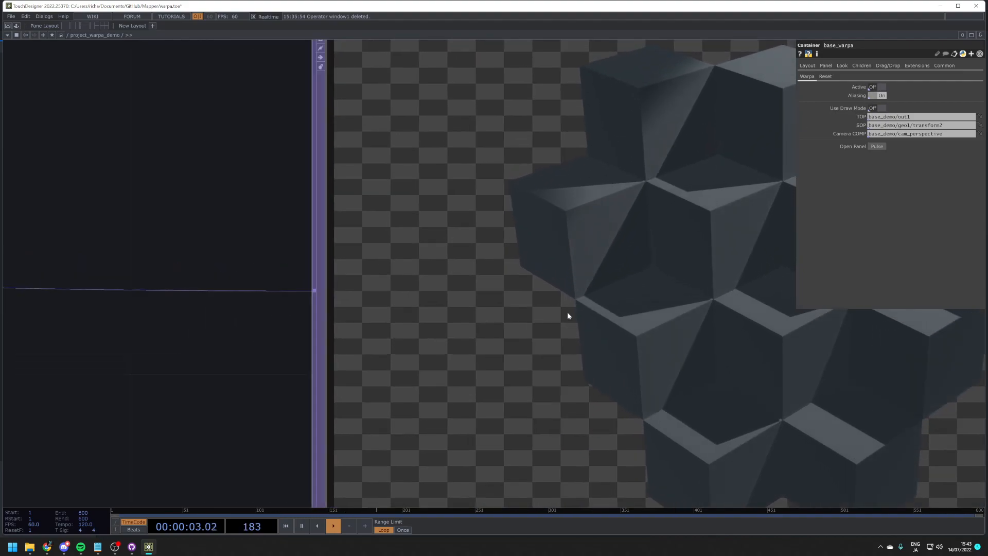
pyautogui.scroll(-5, 580, 276)
pyautogui.scroll(5, 439, 302)
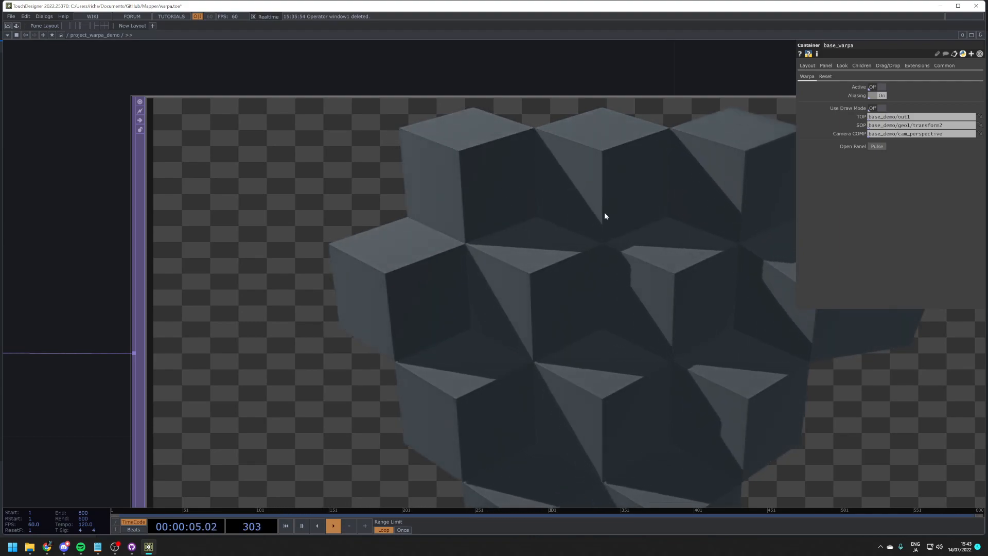
pyautogui.scroll(-12, 656, 235)
pyautogui.scroll(3, 479, 235)
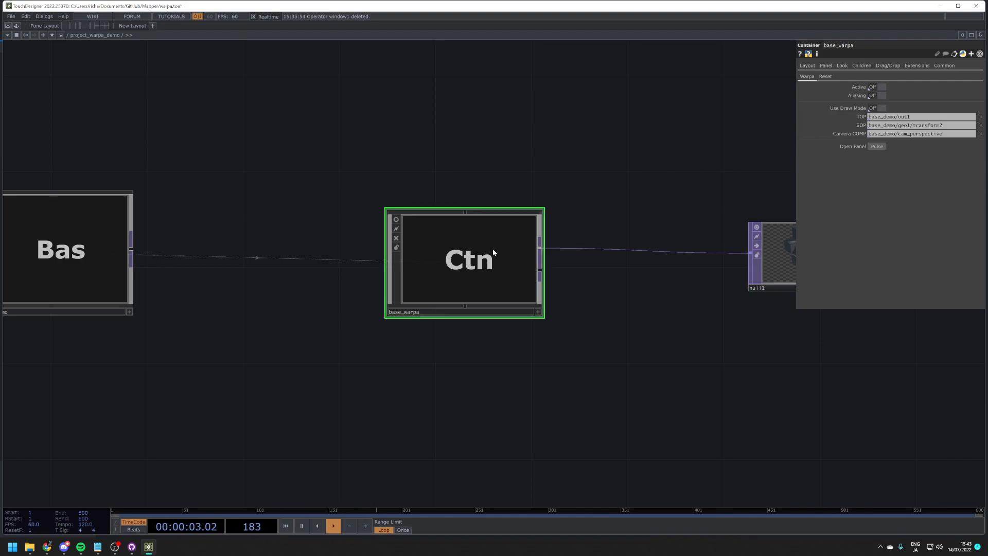
# Step: View base_warpa's Reset parameters and return to its Warpa parameters
pyautogui.click(825, 77)
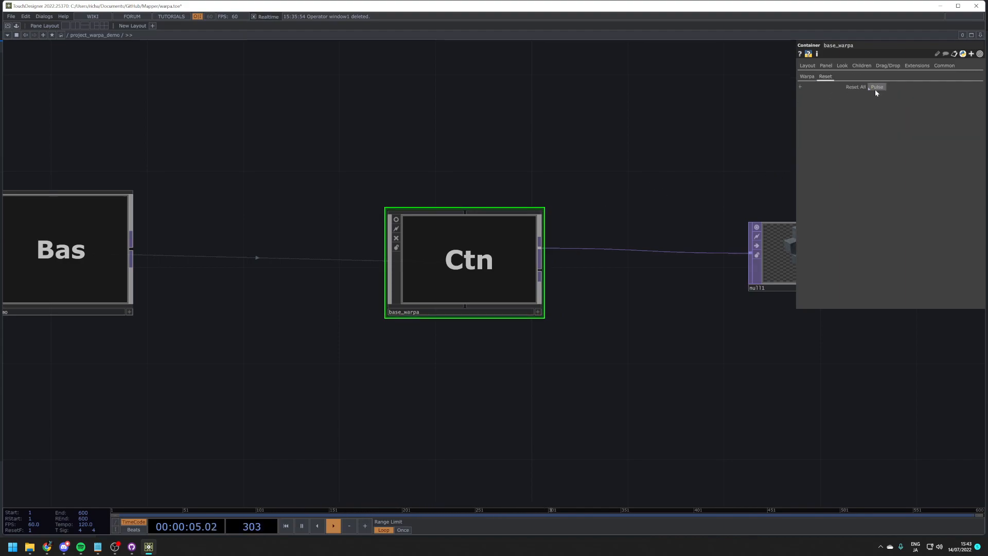
pyautogui.moveTo(793, 104); pyautogui.dragTo(776, 106)
pyautogui.click(806, 77)
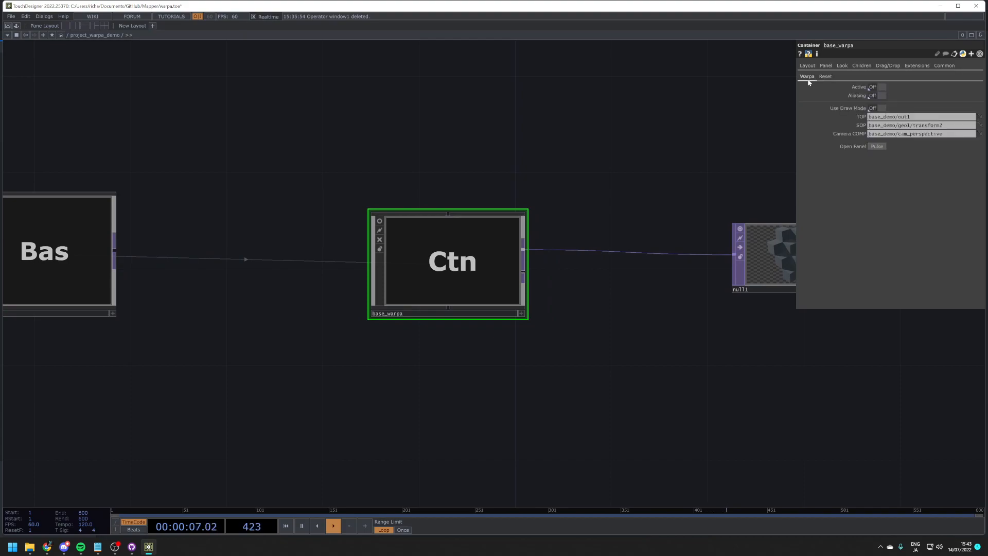
# Step: Display base_warpa's panel in its node viewer and turn on Use Draw Mode and Active
pyautogui.click(379, 221)
pyautogui.scroll(3, 410, 227)
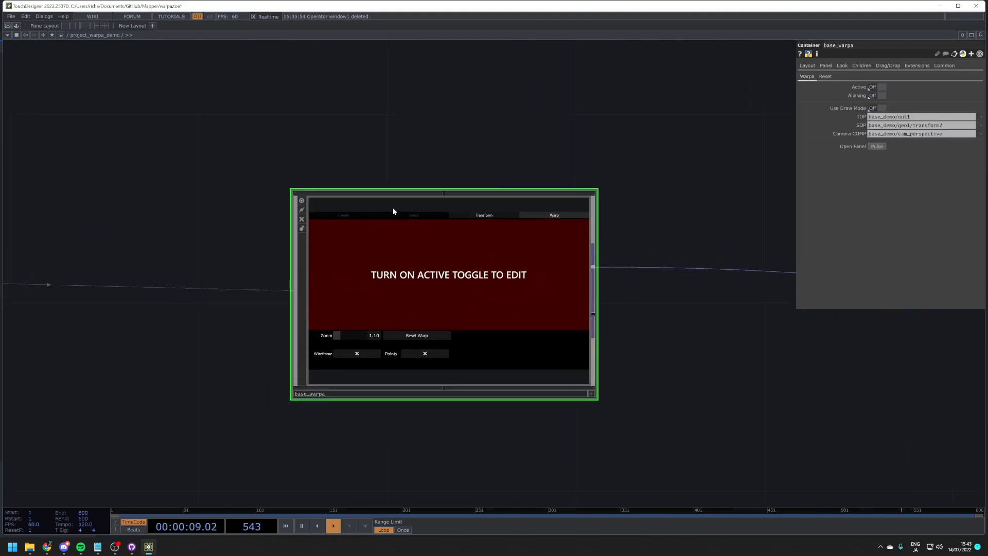
pyautogui.scroll(-2, 464, 251)
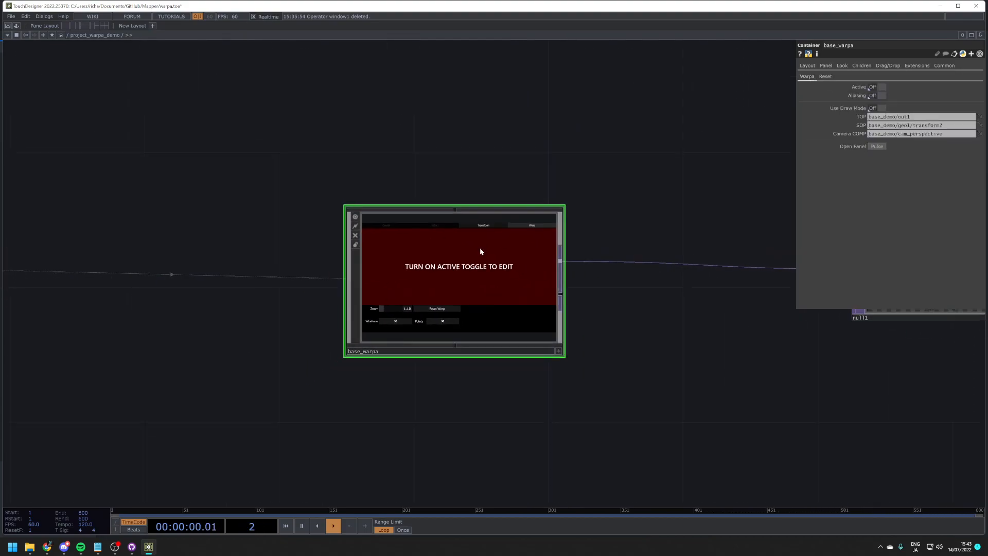
pyautogui.click(876, 108)
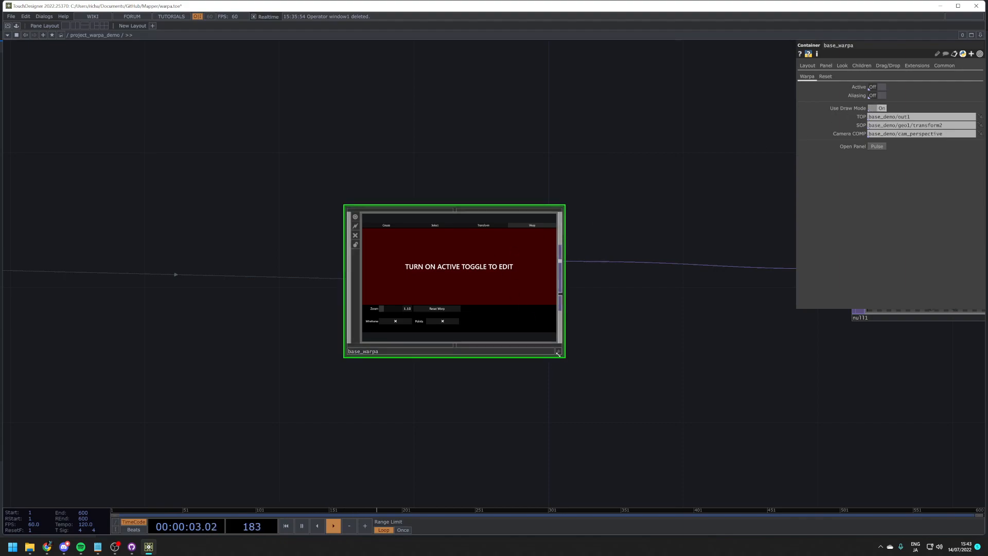
pyautogui.click(876, 87)
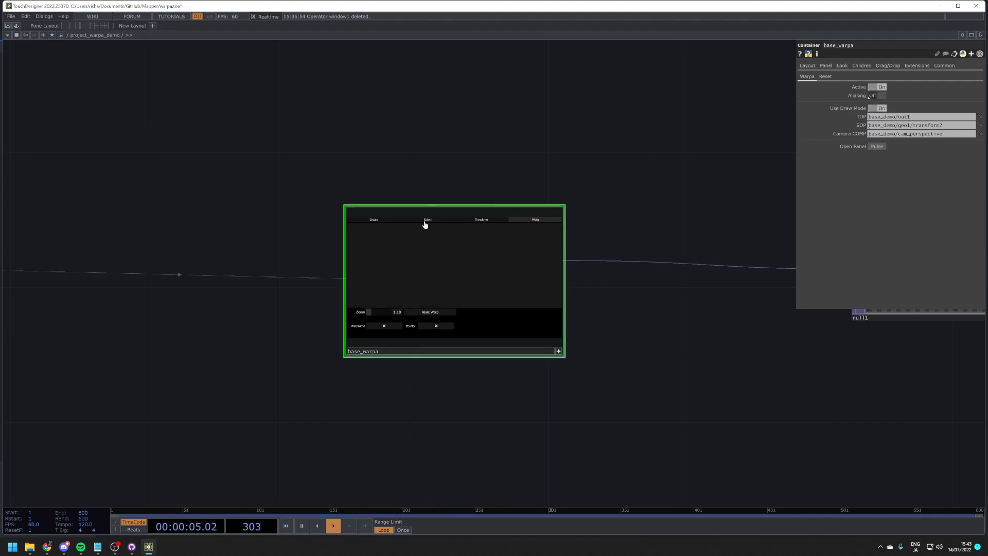
# Step: Switch base_warpa's panel to Create mode and draw a four-sided shape over the central cubes
pyautogui.click(380, 220)
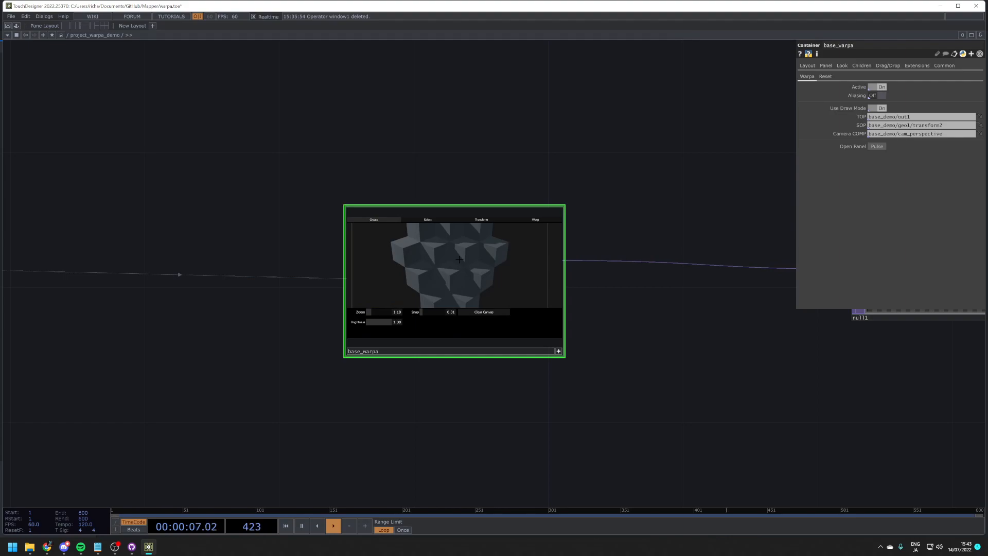
pyautogui.scroll(-4, 459, 259)
pyautogui.click(482, 243)
pyautogui.click(476, 271)
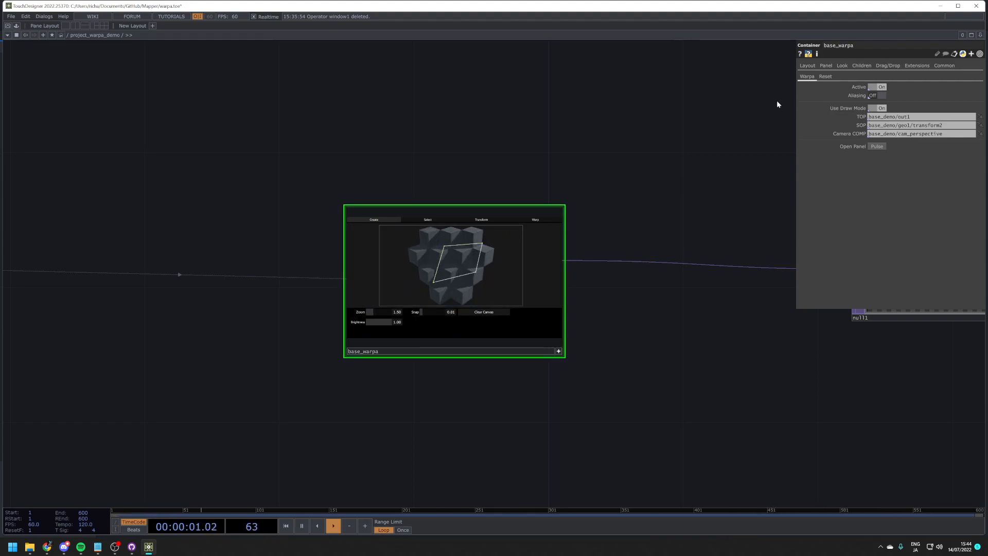
# Step: Reset everything in base_warpa with Reset All and bring the whole base_demo, base_warpa and null1 chain into view
pyautogui.click(825, 77)
pyautogui.click(875, 88)
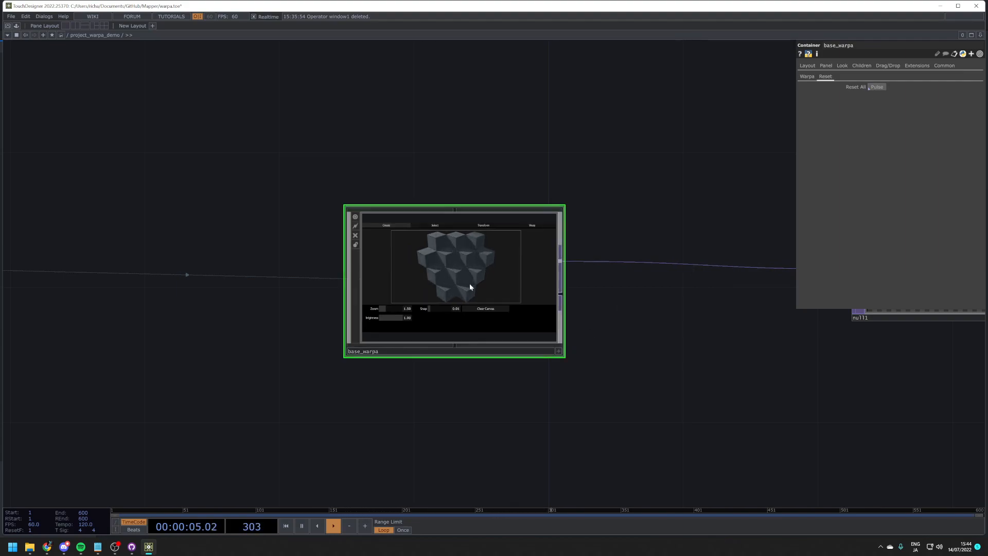
pyautogui.scroll(-5, 469, 283)
pyautogui.scroll(1, 454, 266)
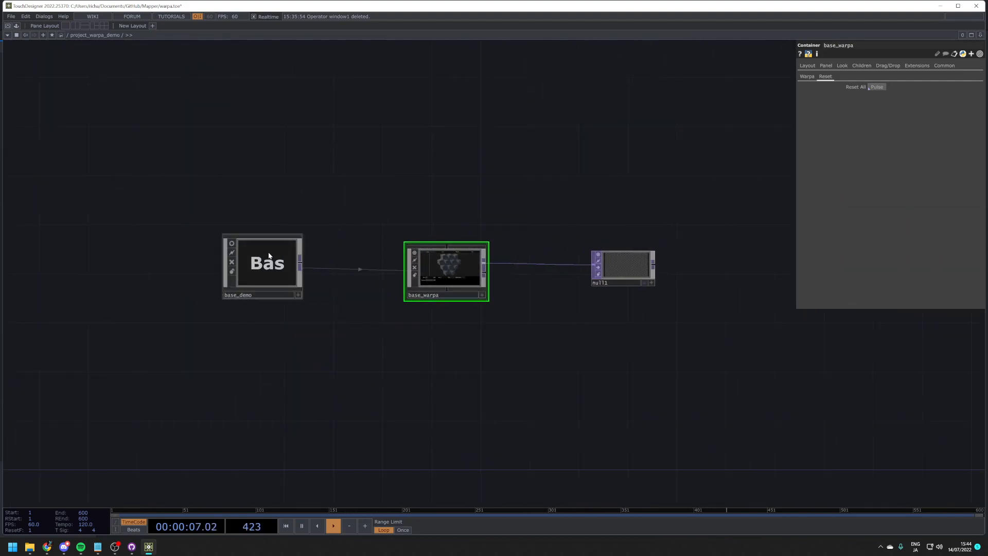